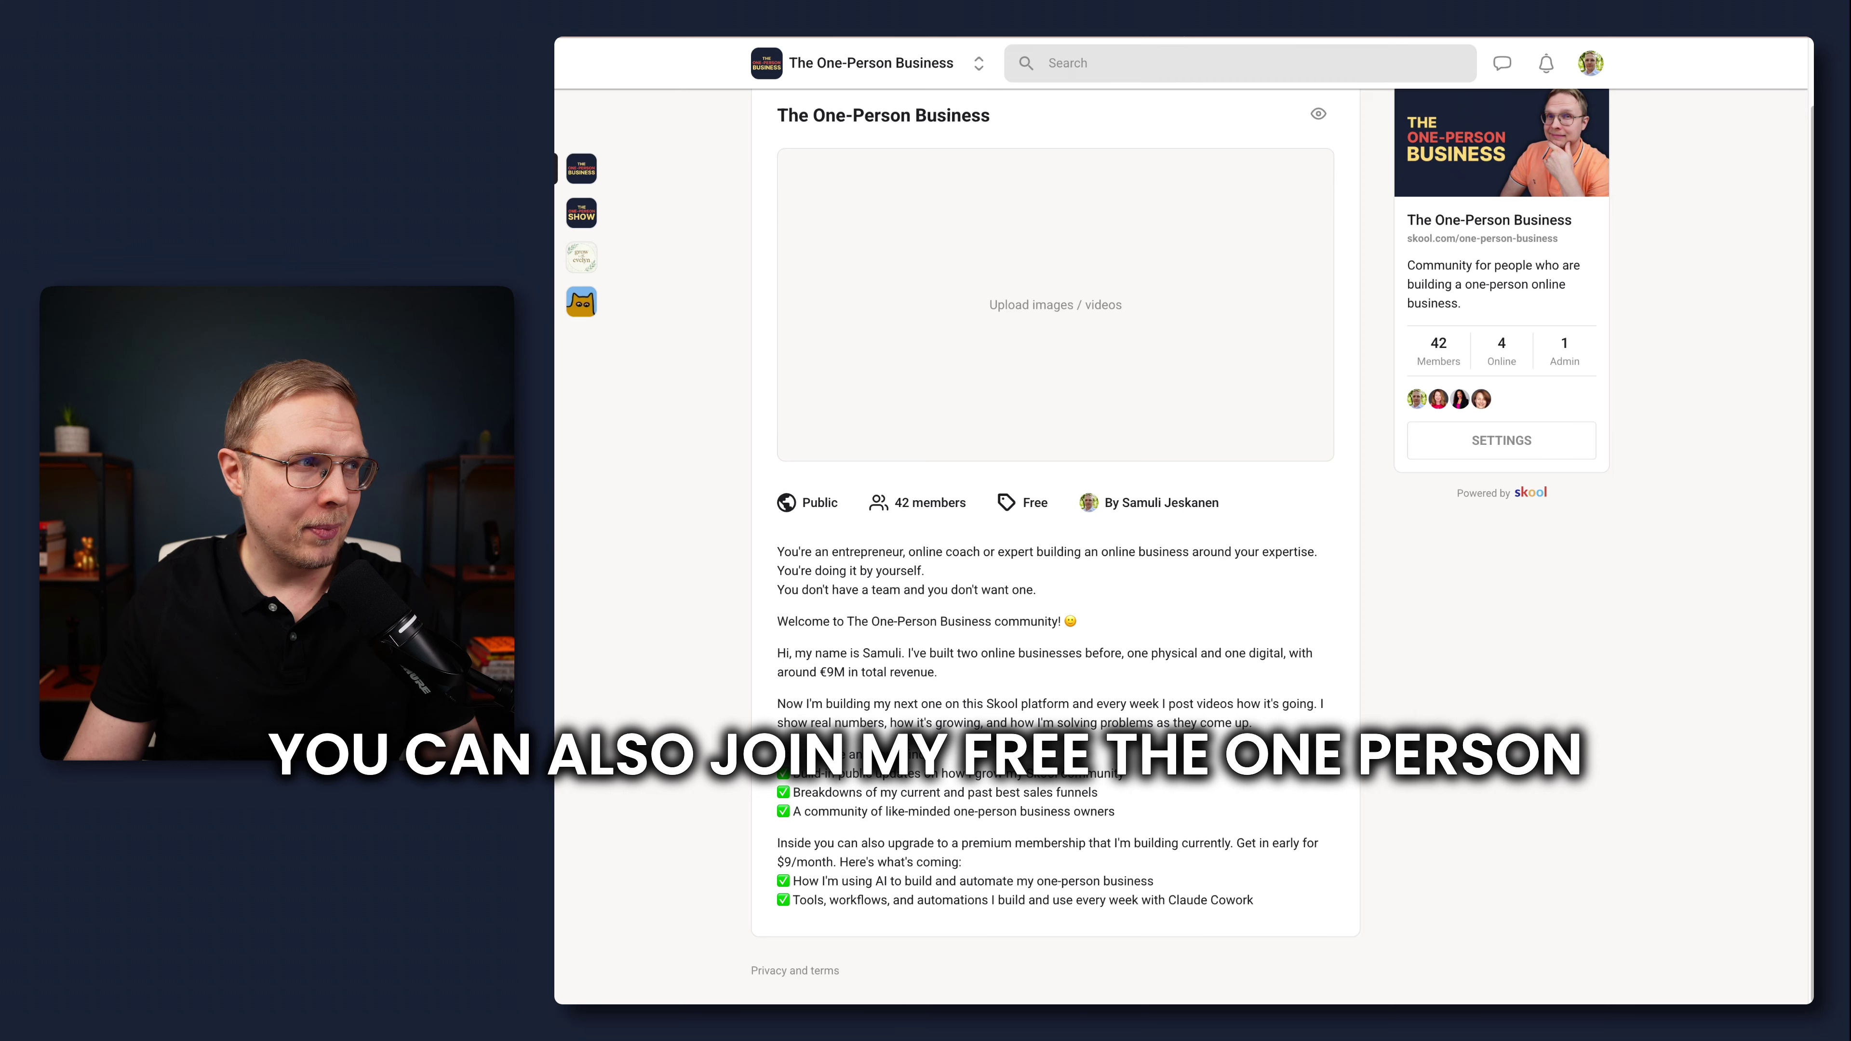
# Step: Look over The One-Person Business group's Community feed, Classroom modules and About page
pyautogui.scroll(2, 880, 116)
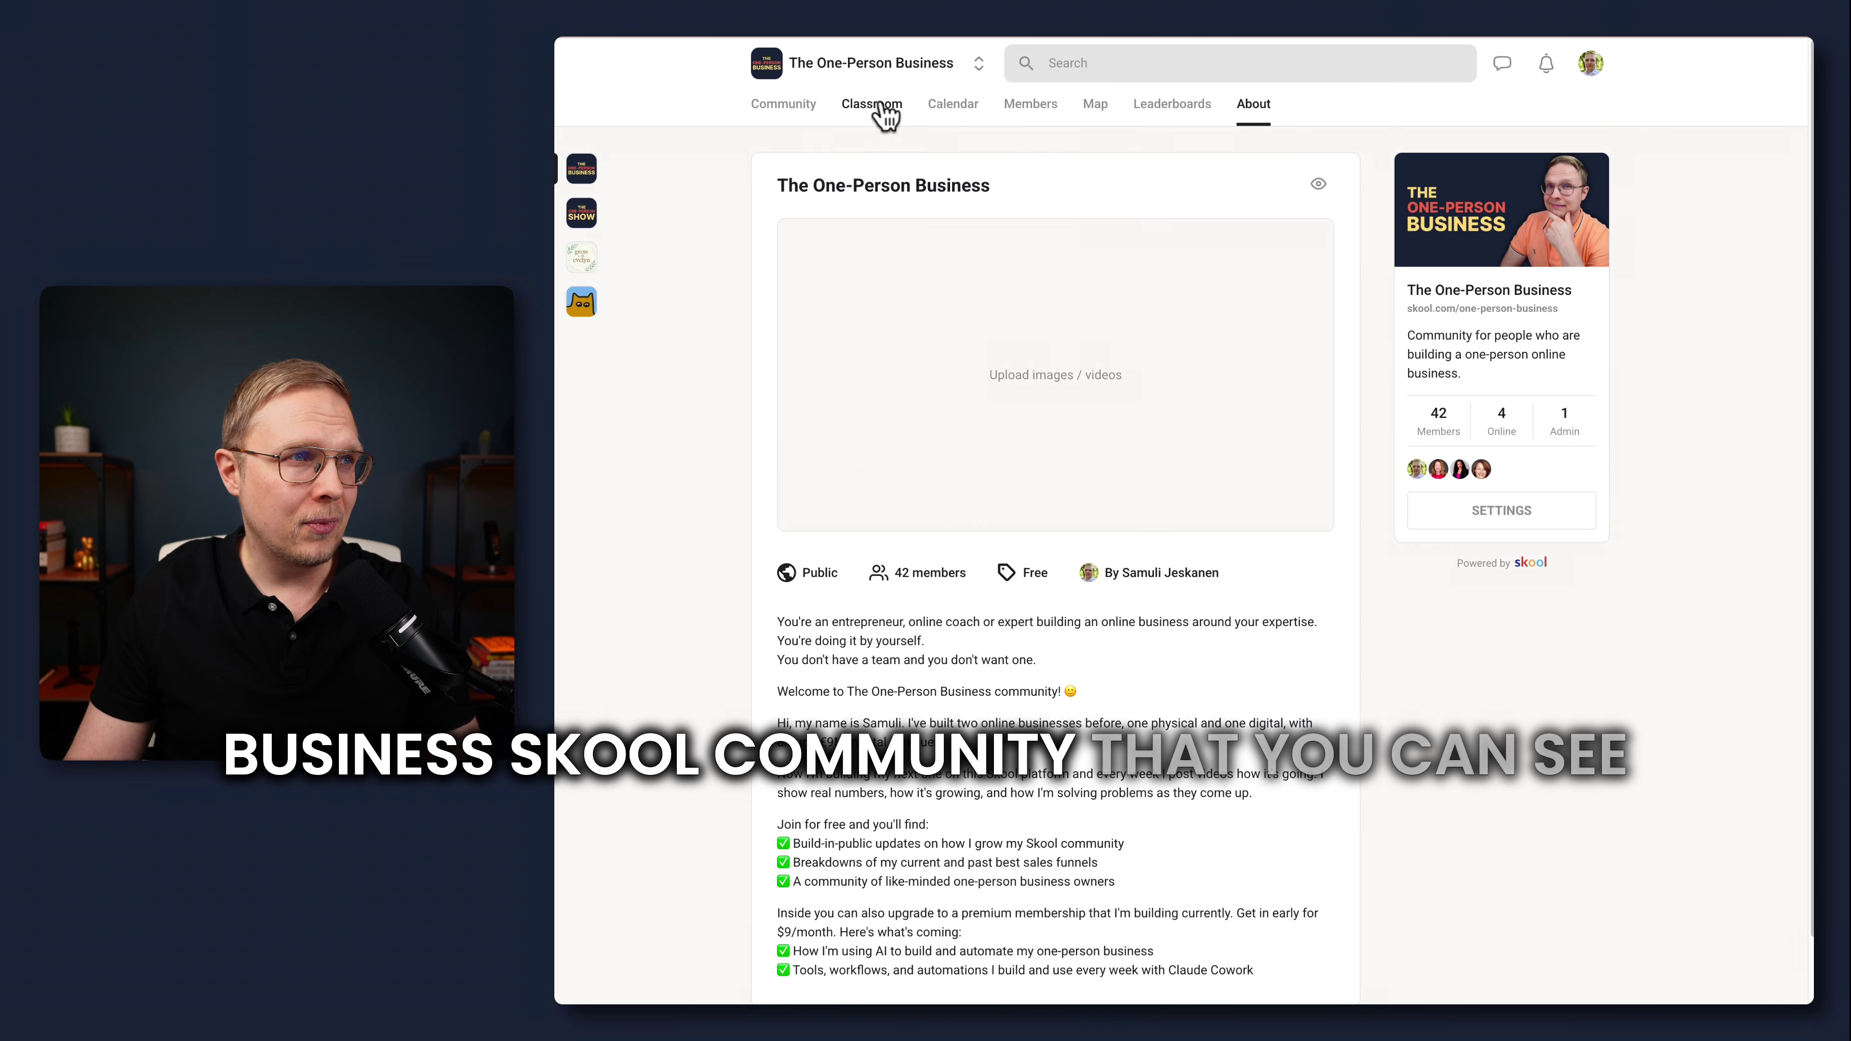
pyautogui.click(790, 108)
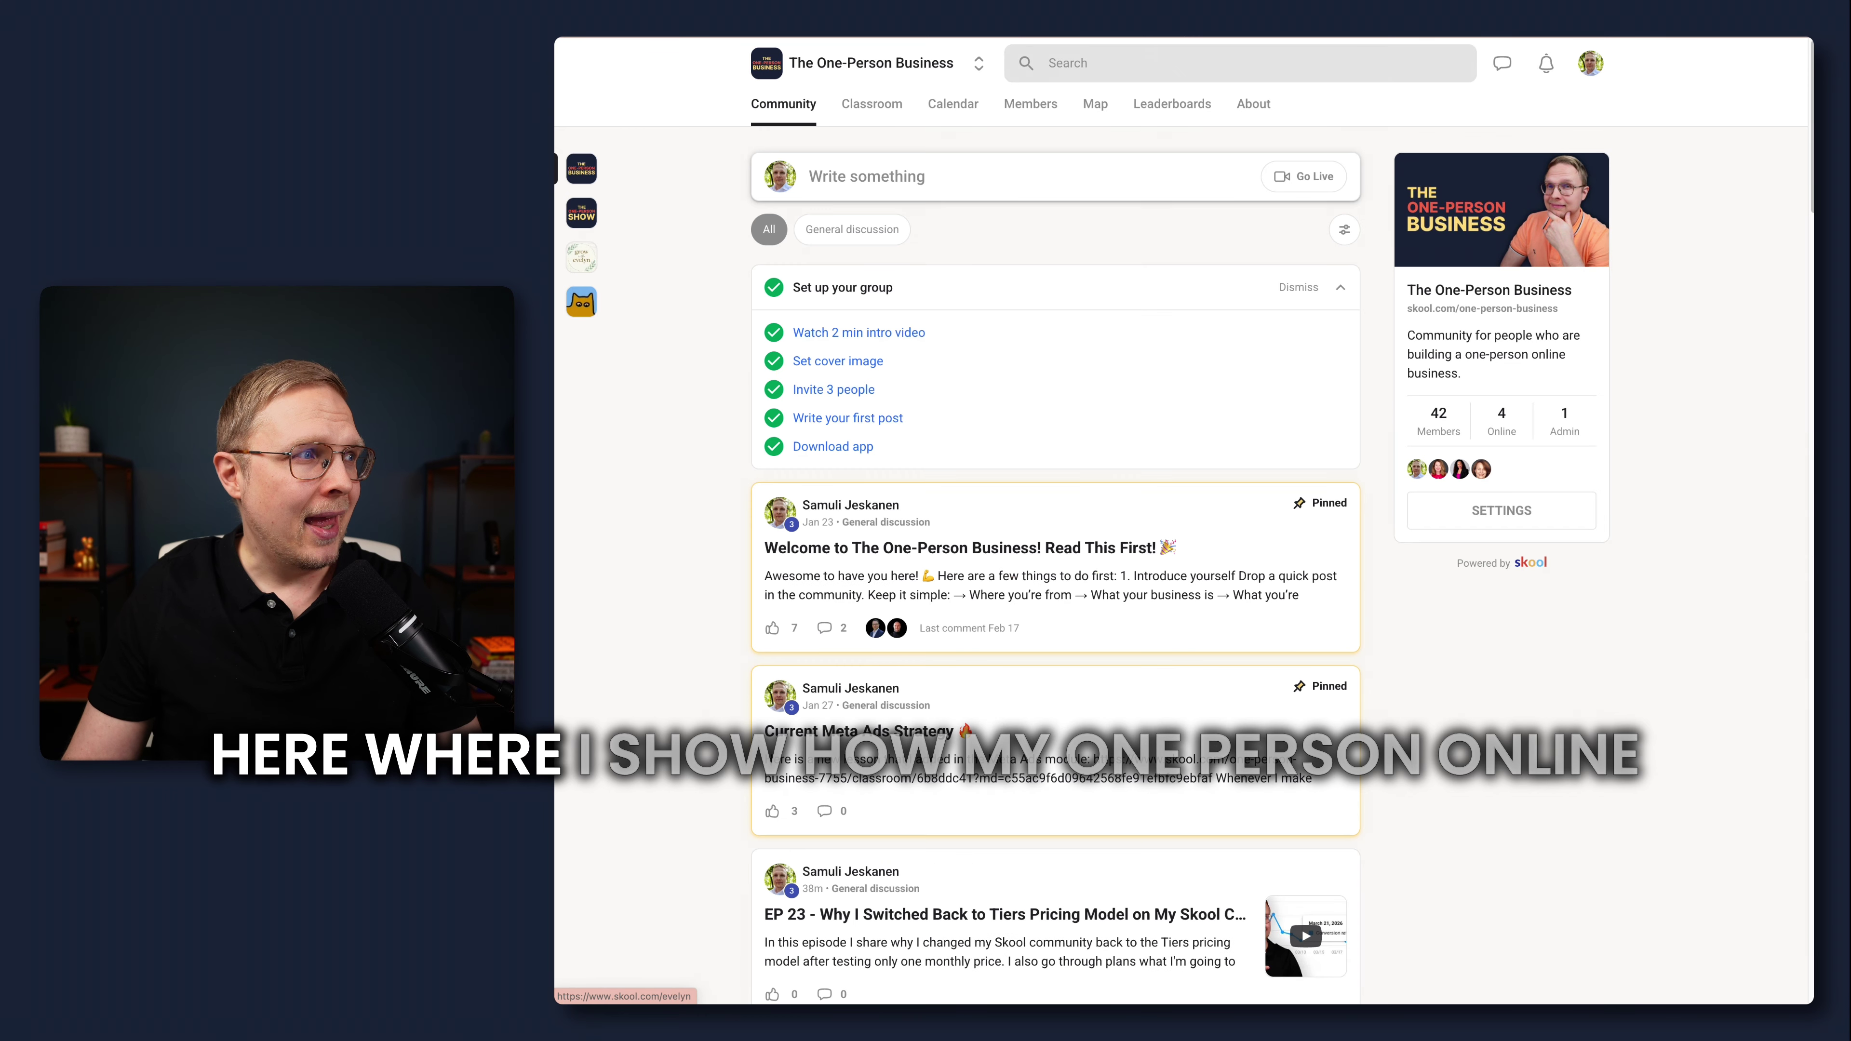
pyautogui.scroll(-2, 811, 596)
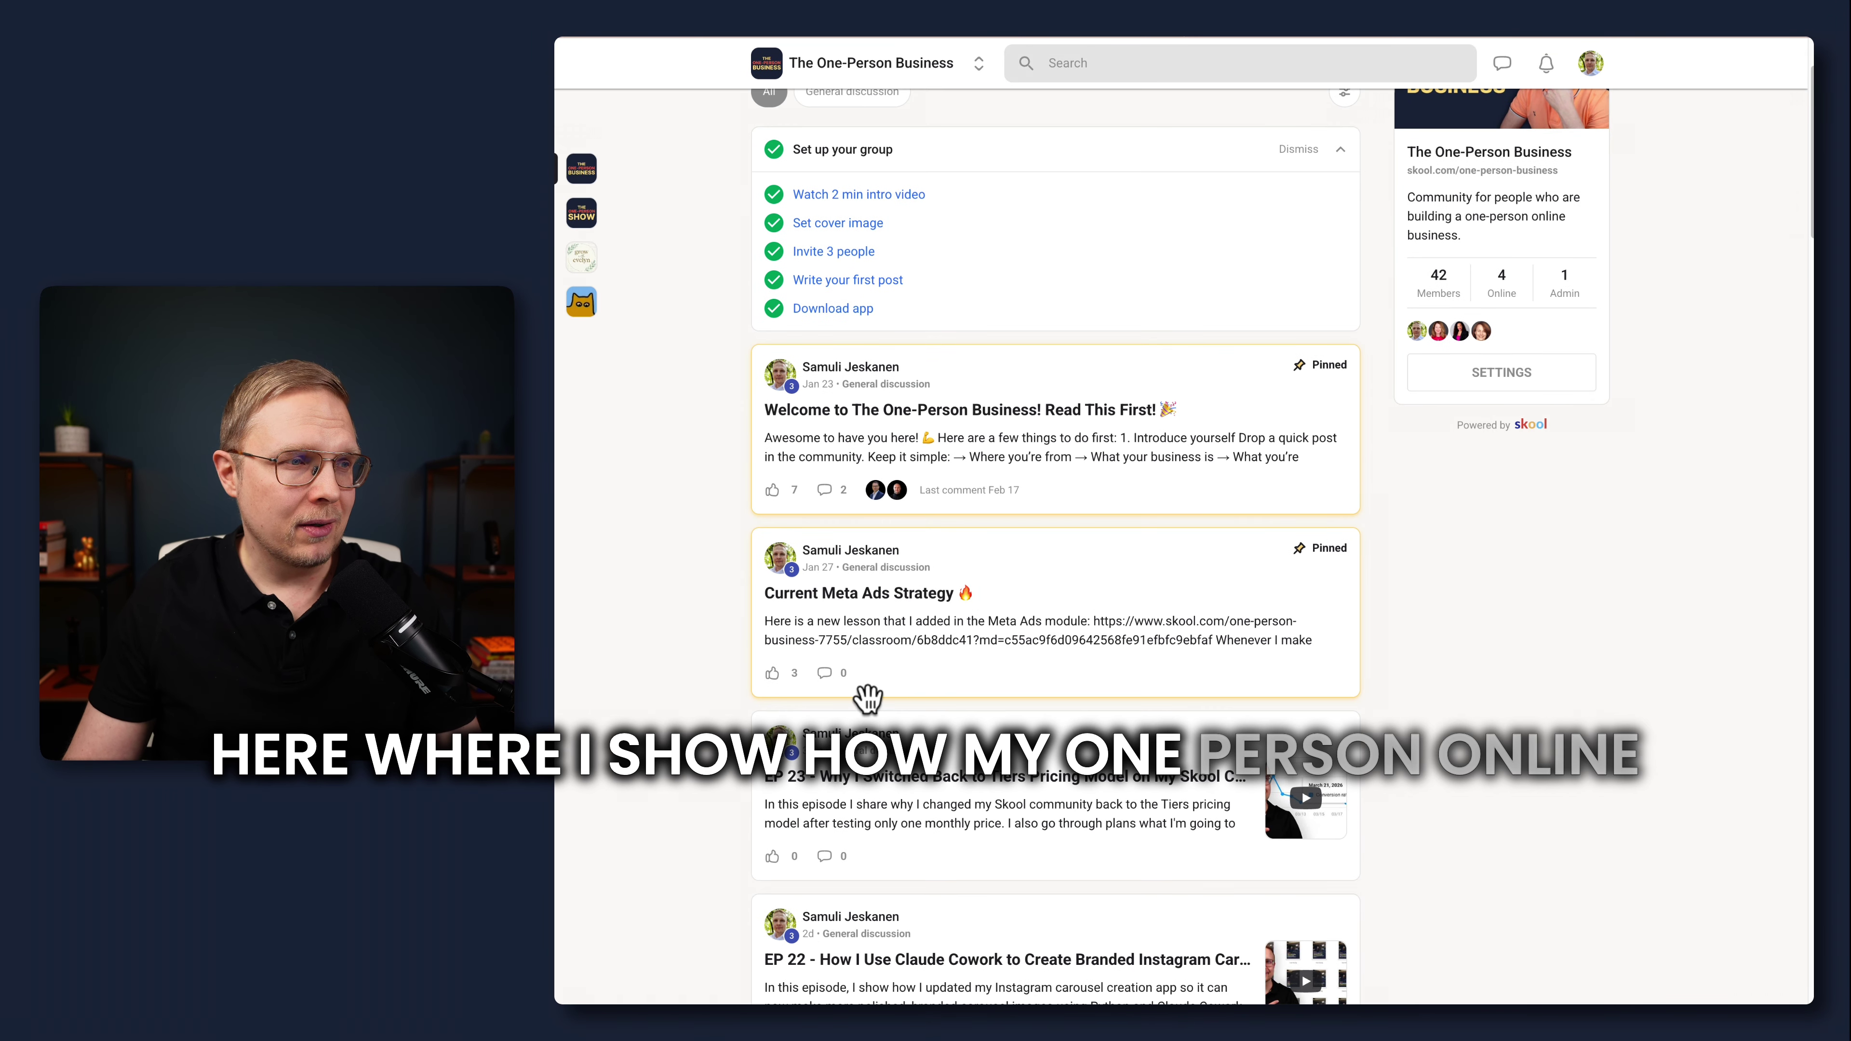
pyautogui.scroll(2, 814, 665)
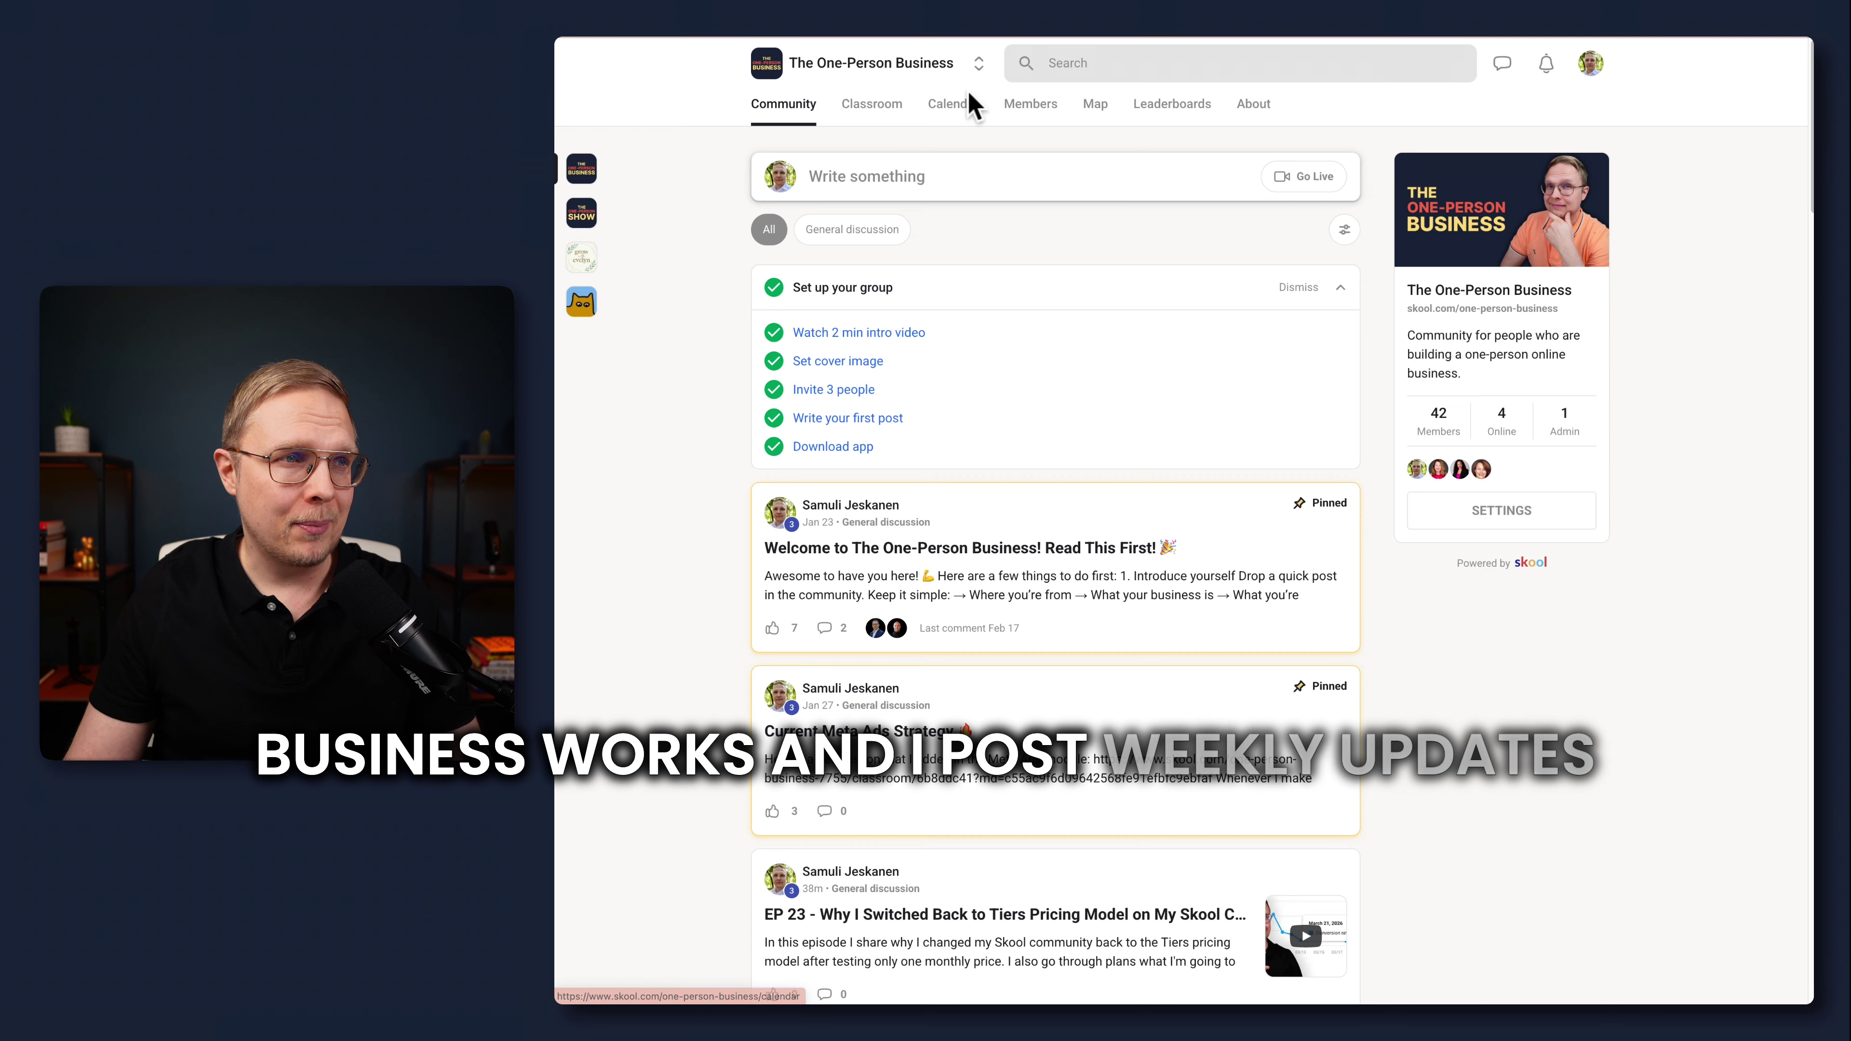
pyautogui.click(872, 117)
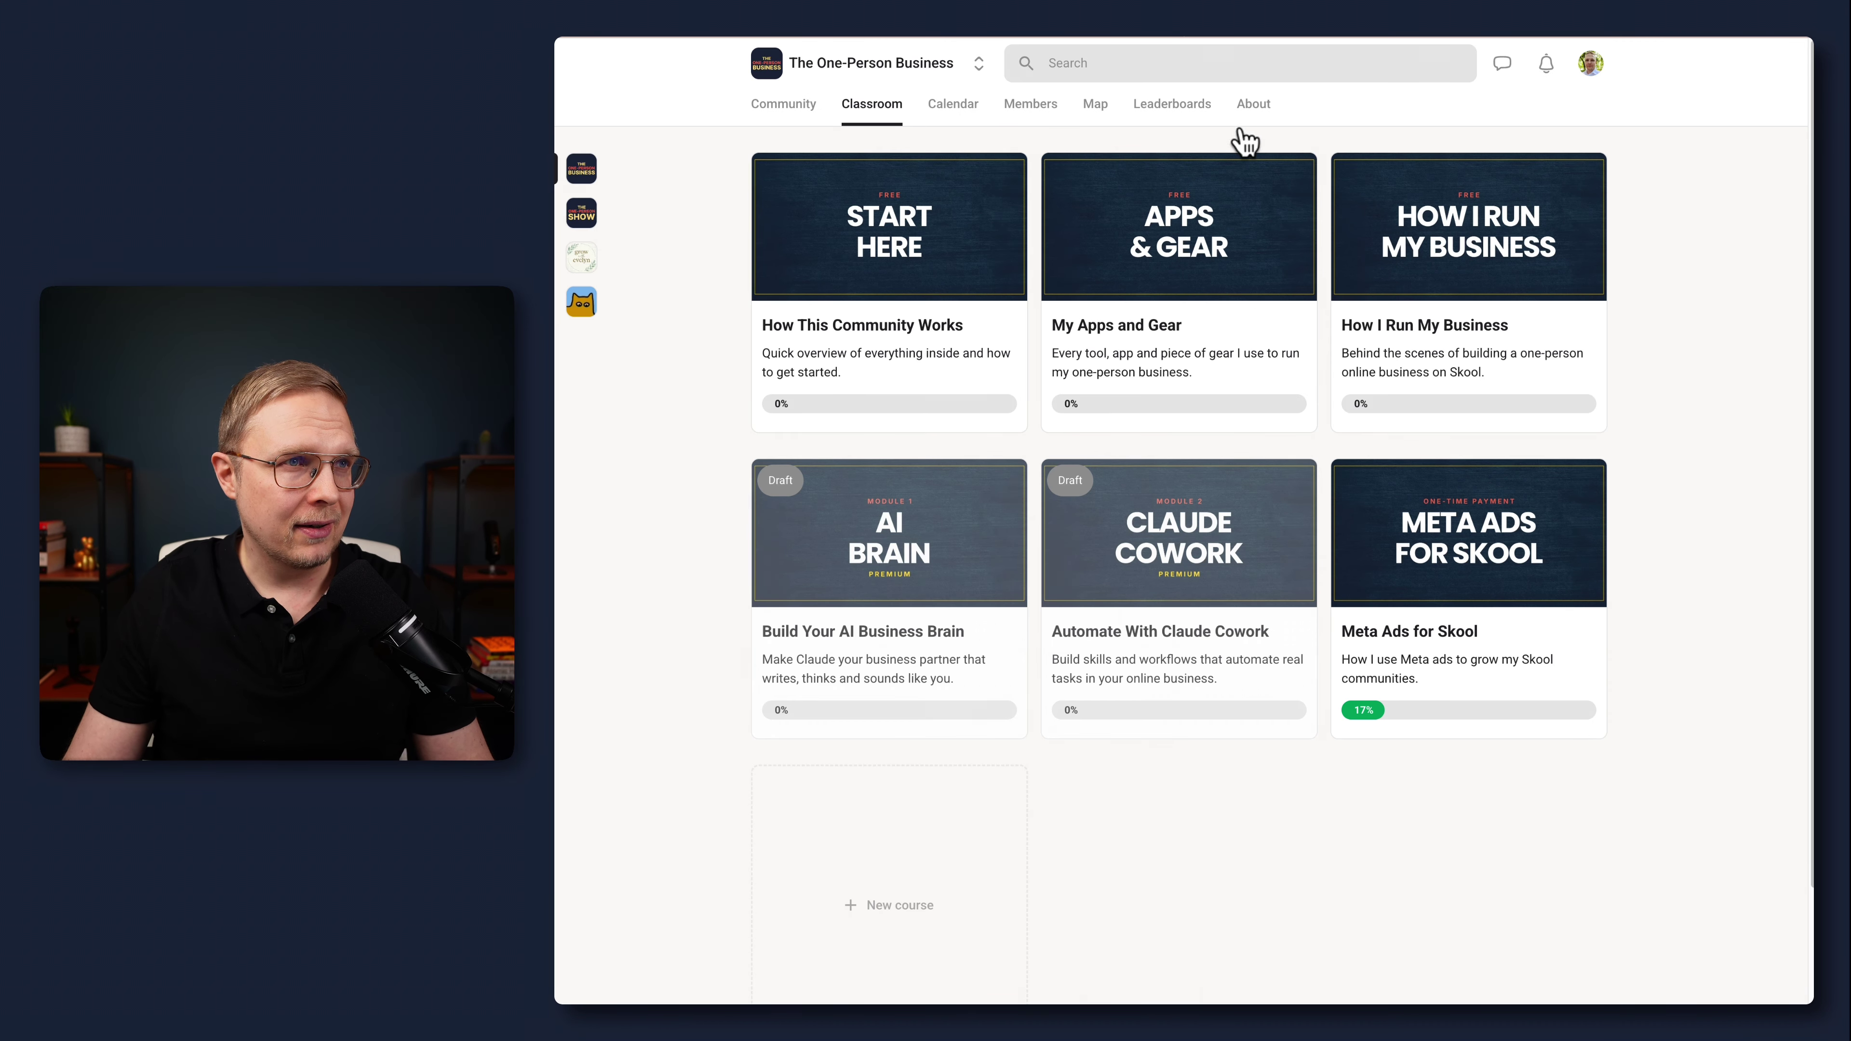
pyautogui.click(1268, 108)
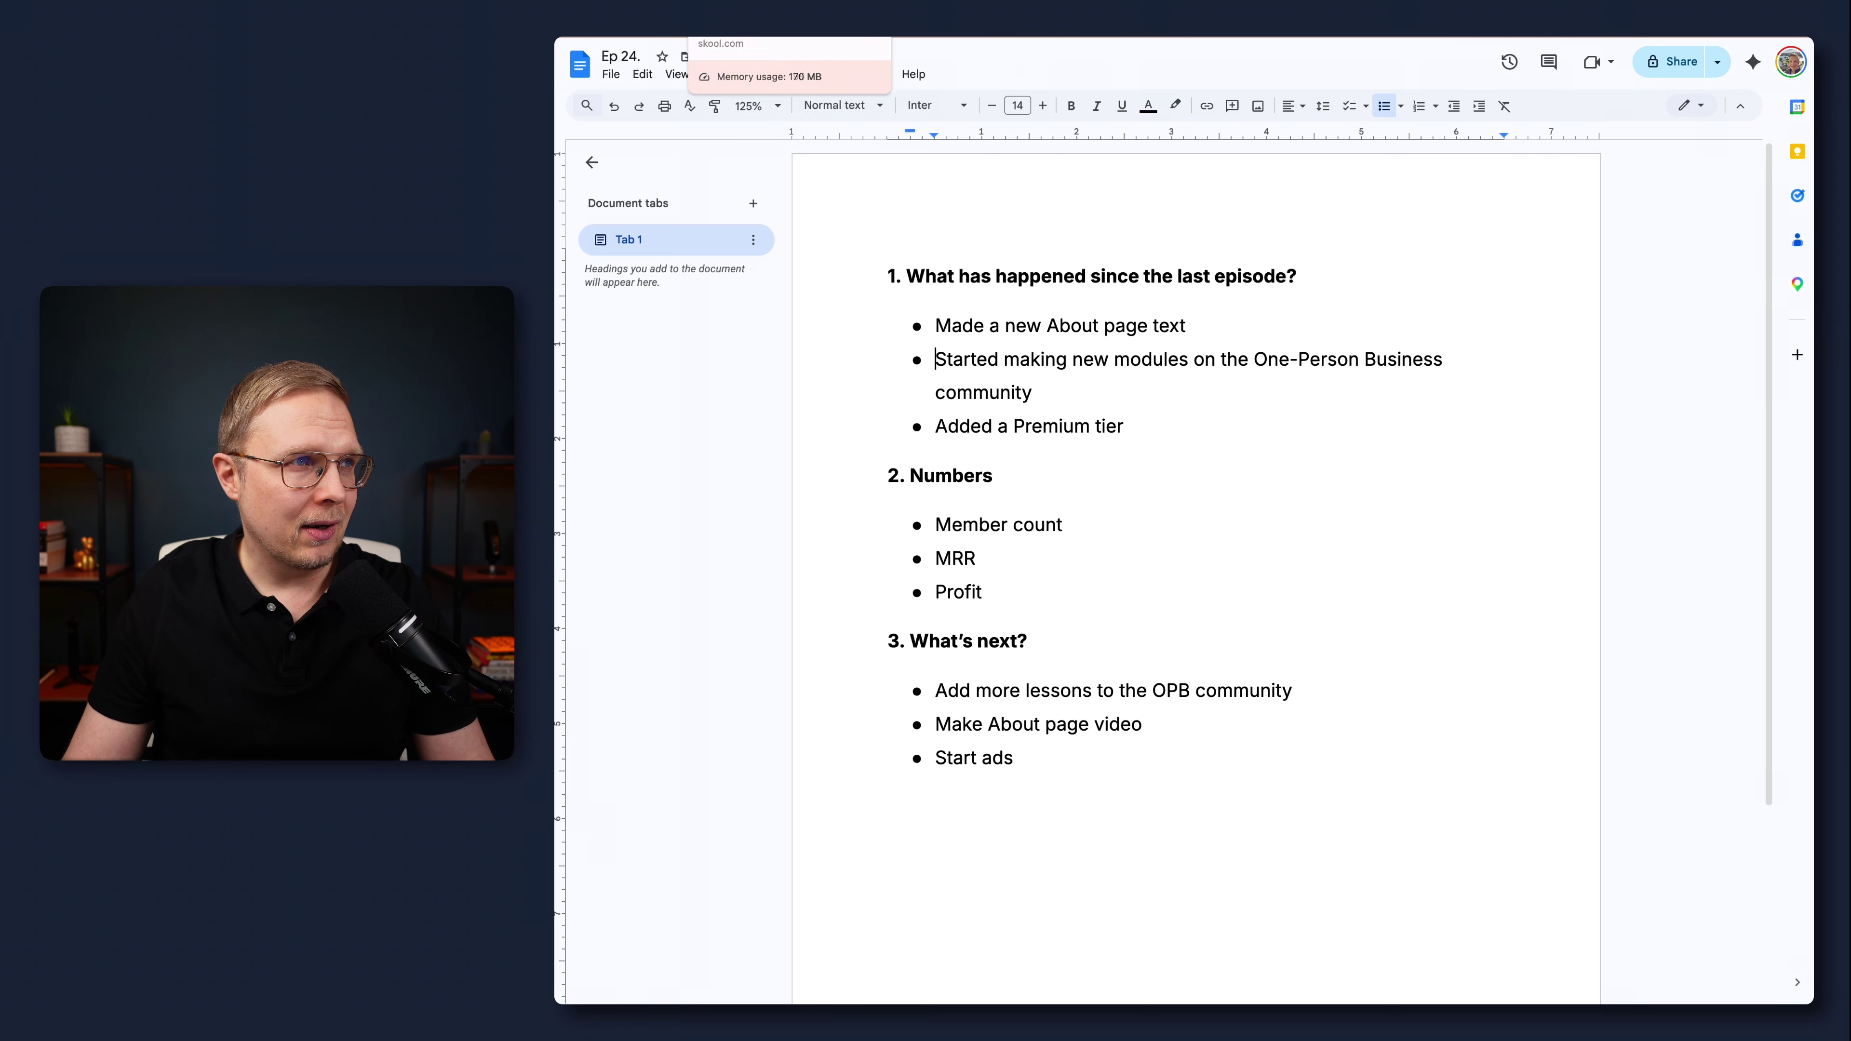
# Step: Switch to the Skoolers Games leaderboard and open the full Hobbies ranking
pyautogui.click(838, 37)
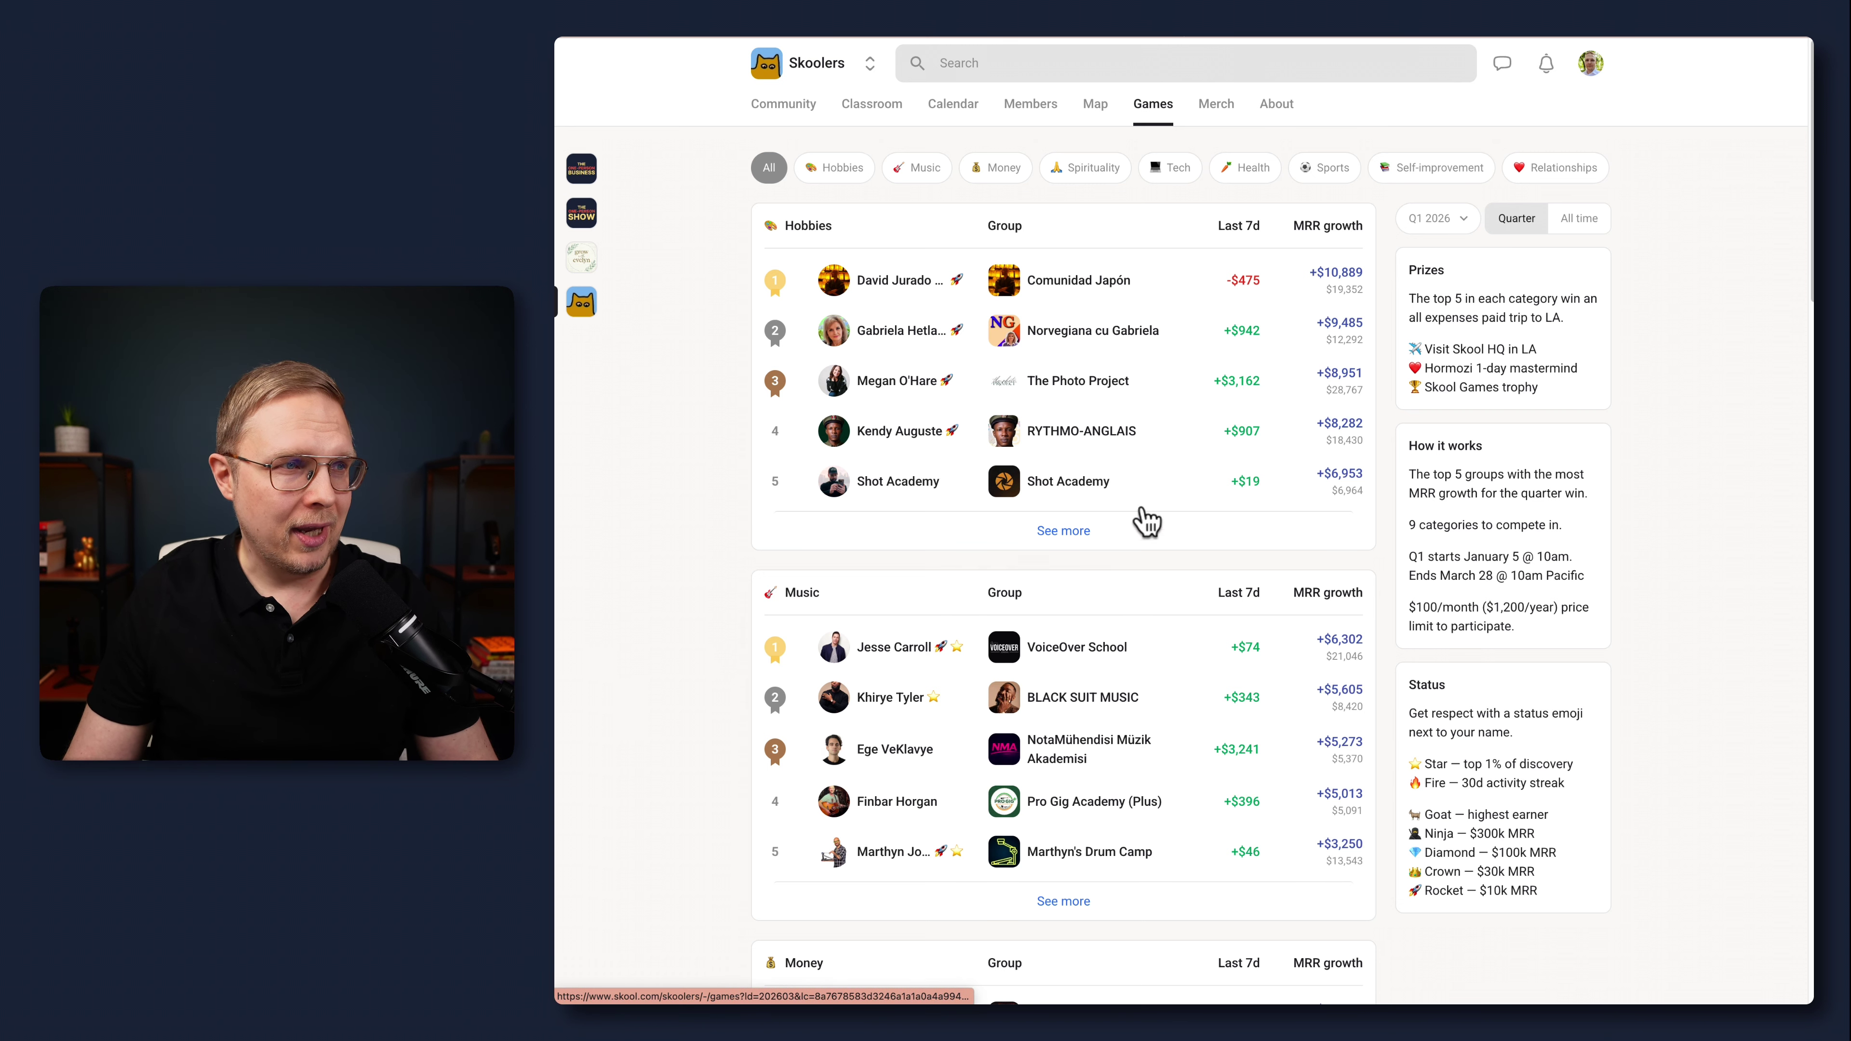
pyautogui.click(1063, 532)
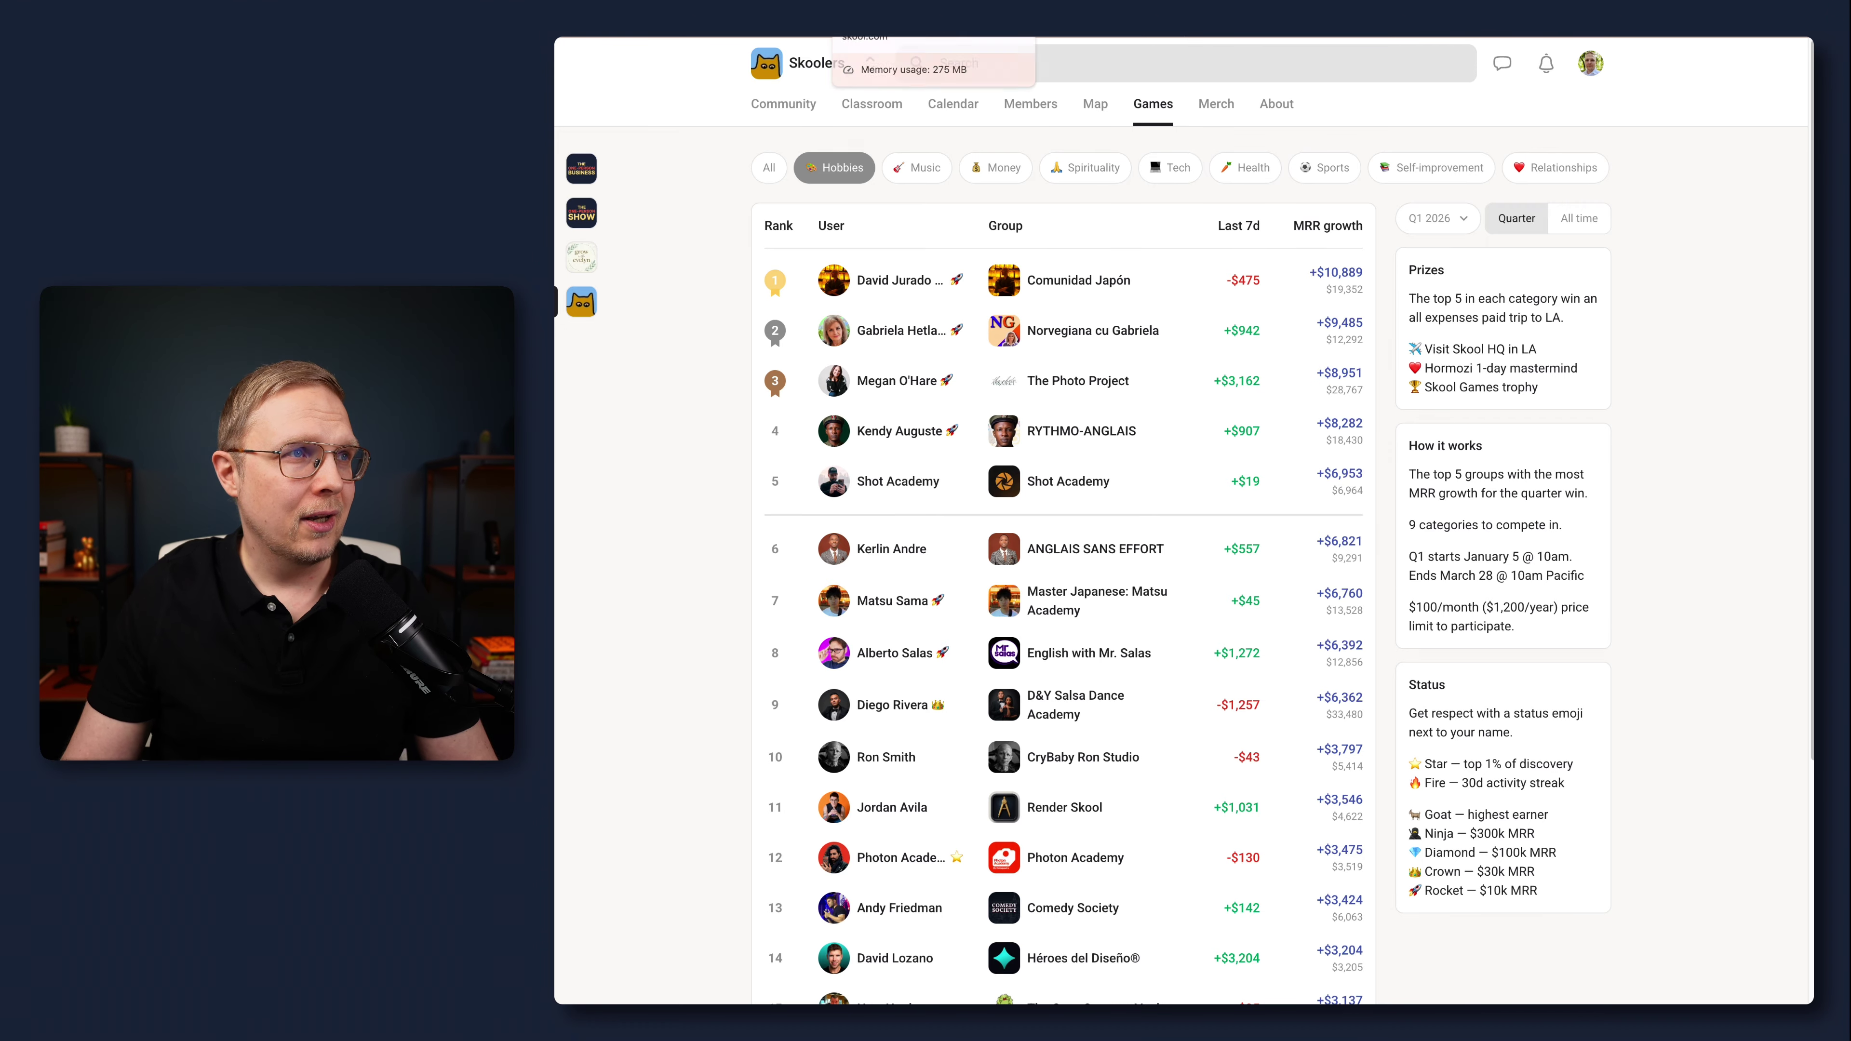
# Step: Open The Photo Project's About page and capture a screenshot of its complete description text
pyautogui.click(898, 38)
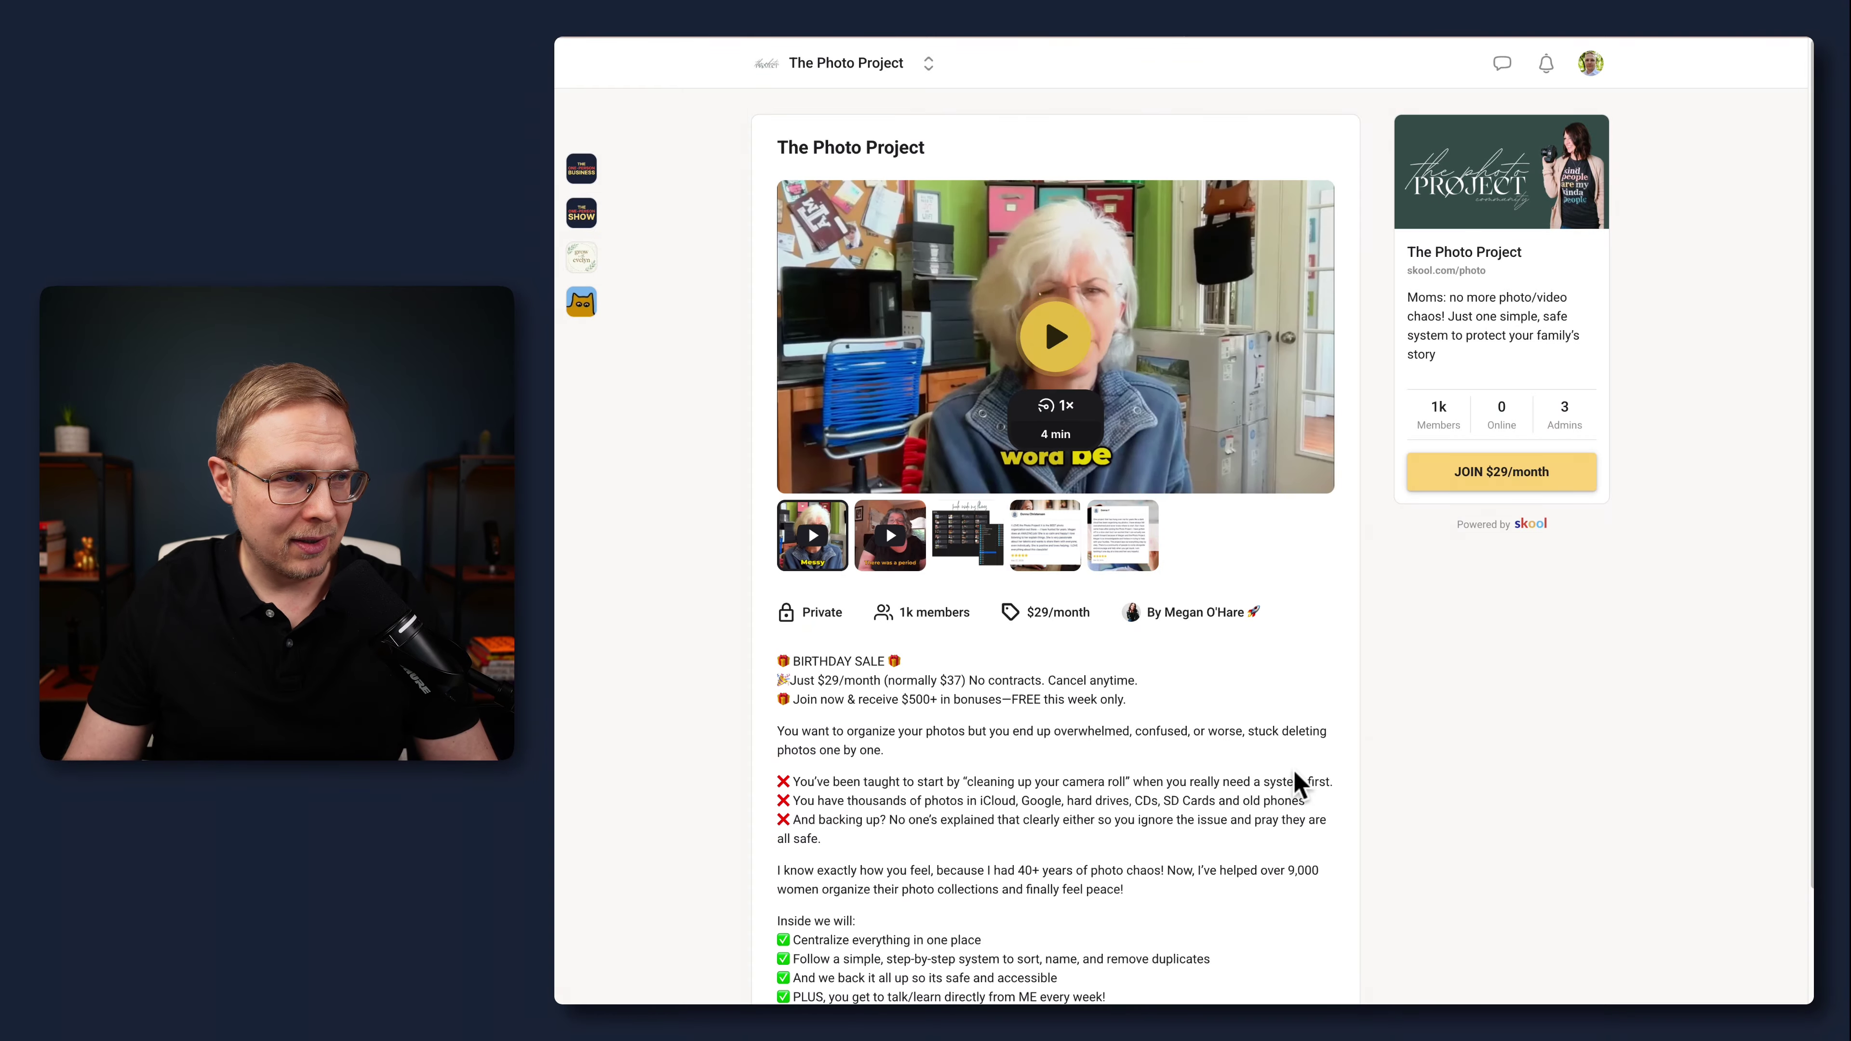
pyautogui.scroll(-2, 1299, 786)
pyautogui.scroll(-3, 1297, 780)
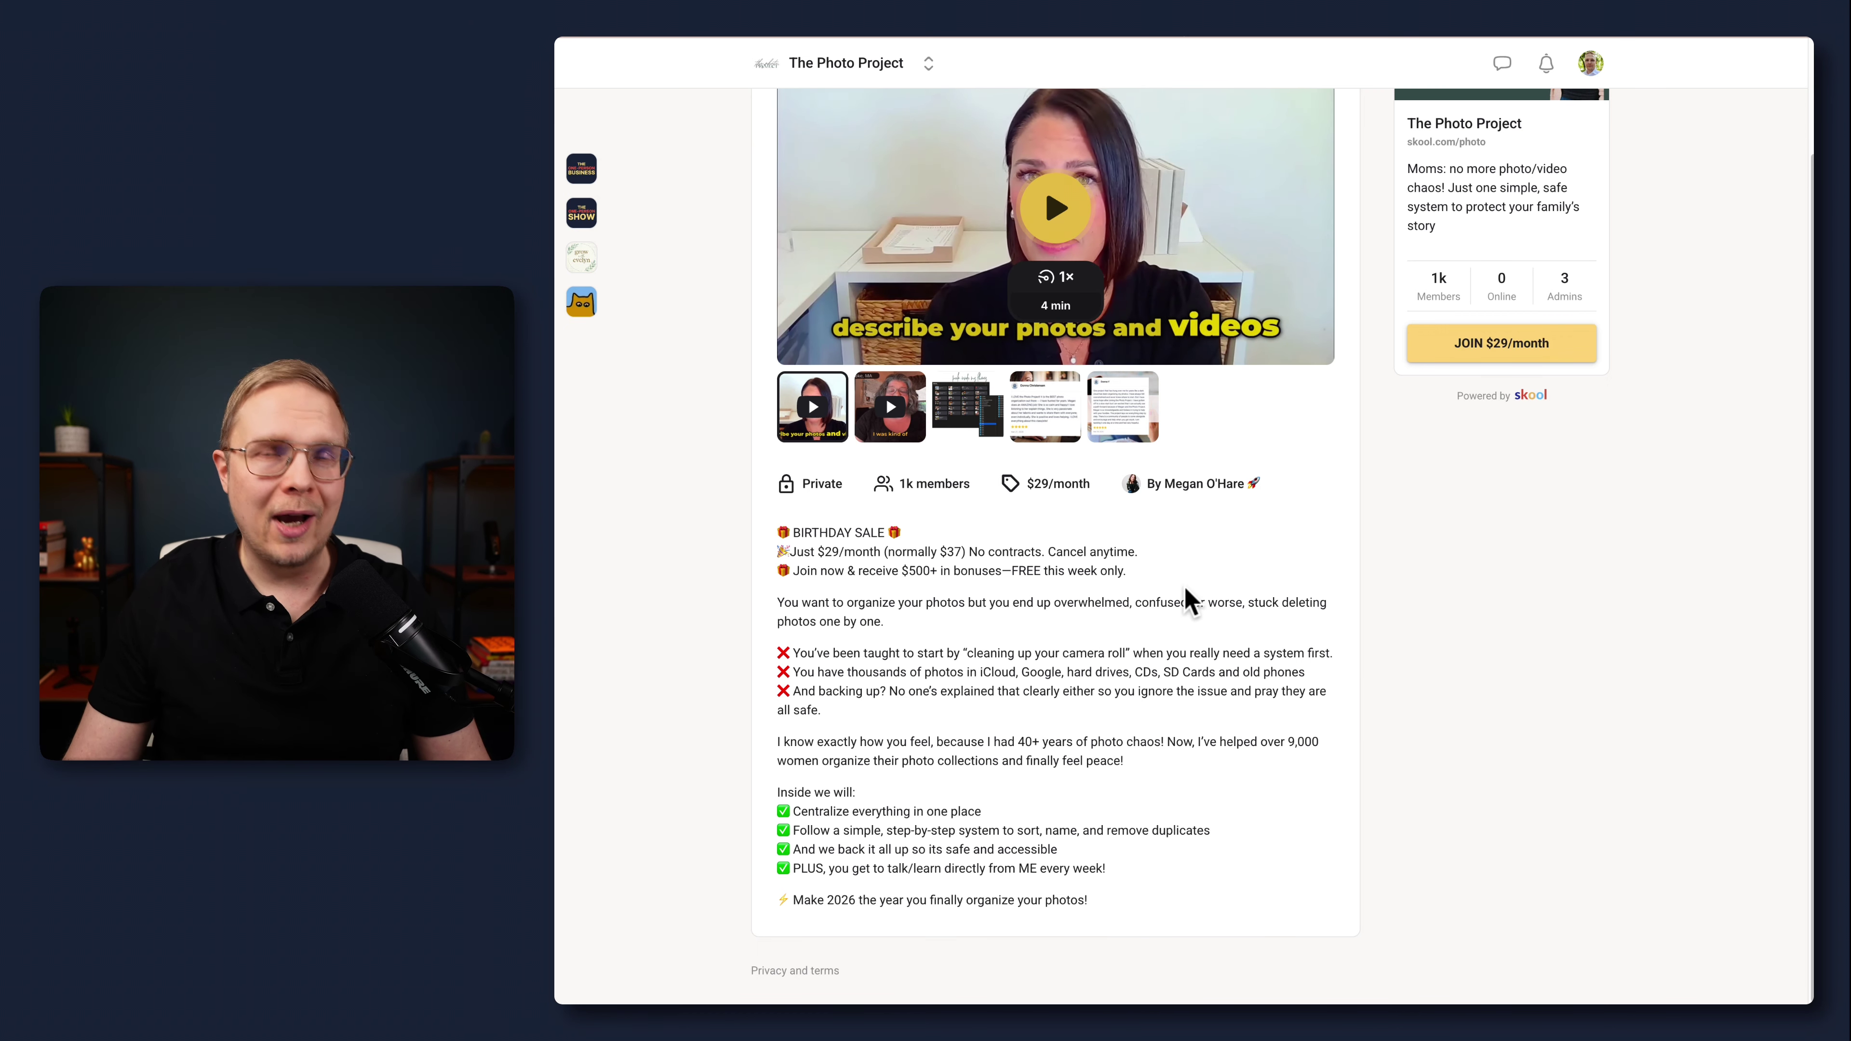
pyautogui.scroll(1, 1179, 641)
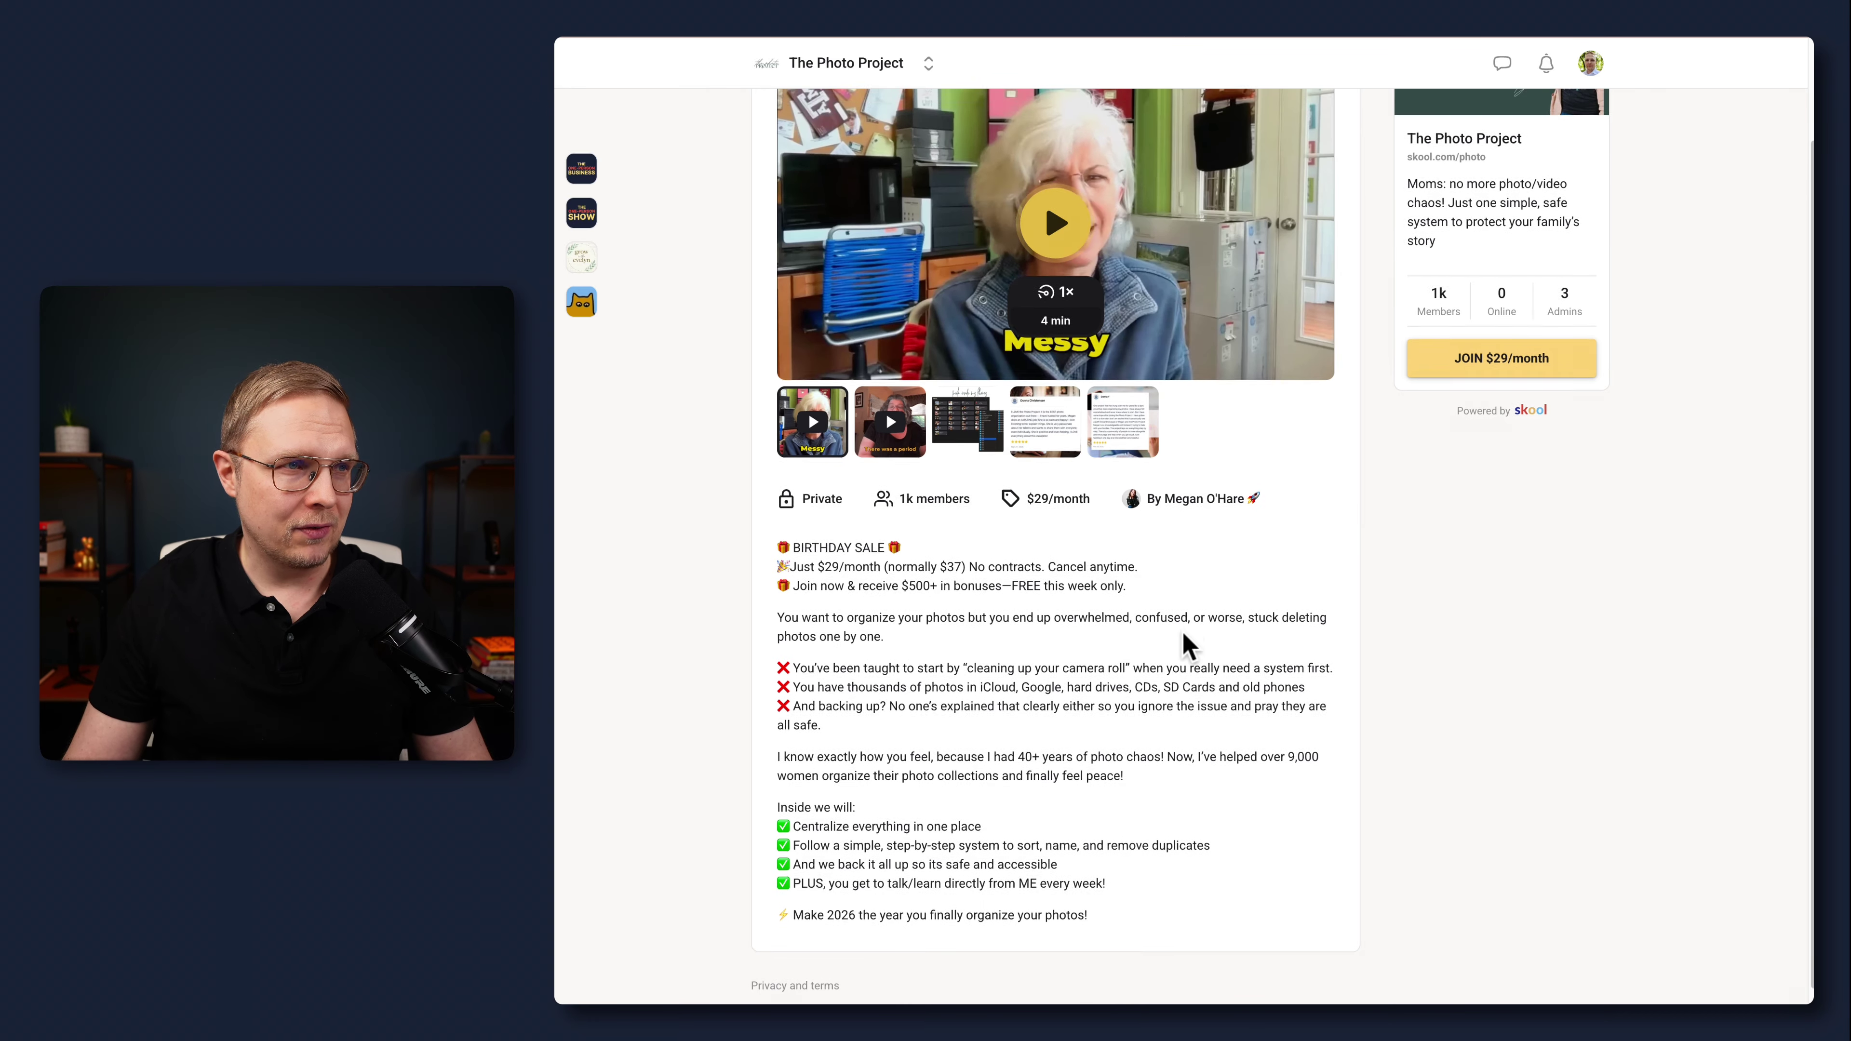
pyautogui.scroll(-1, 1181, 632)
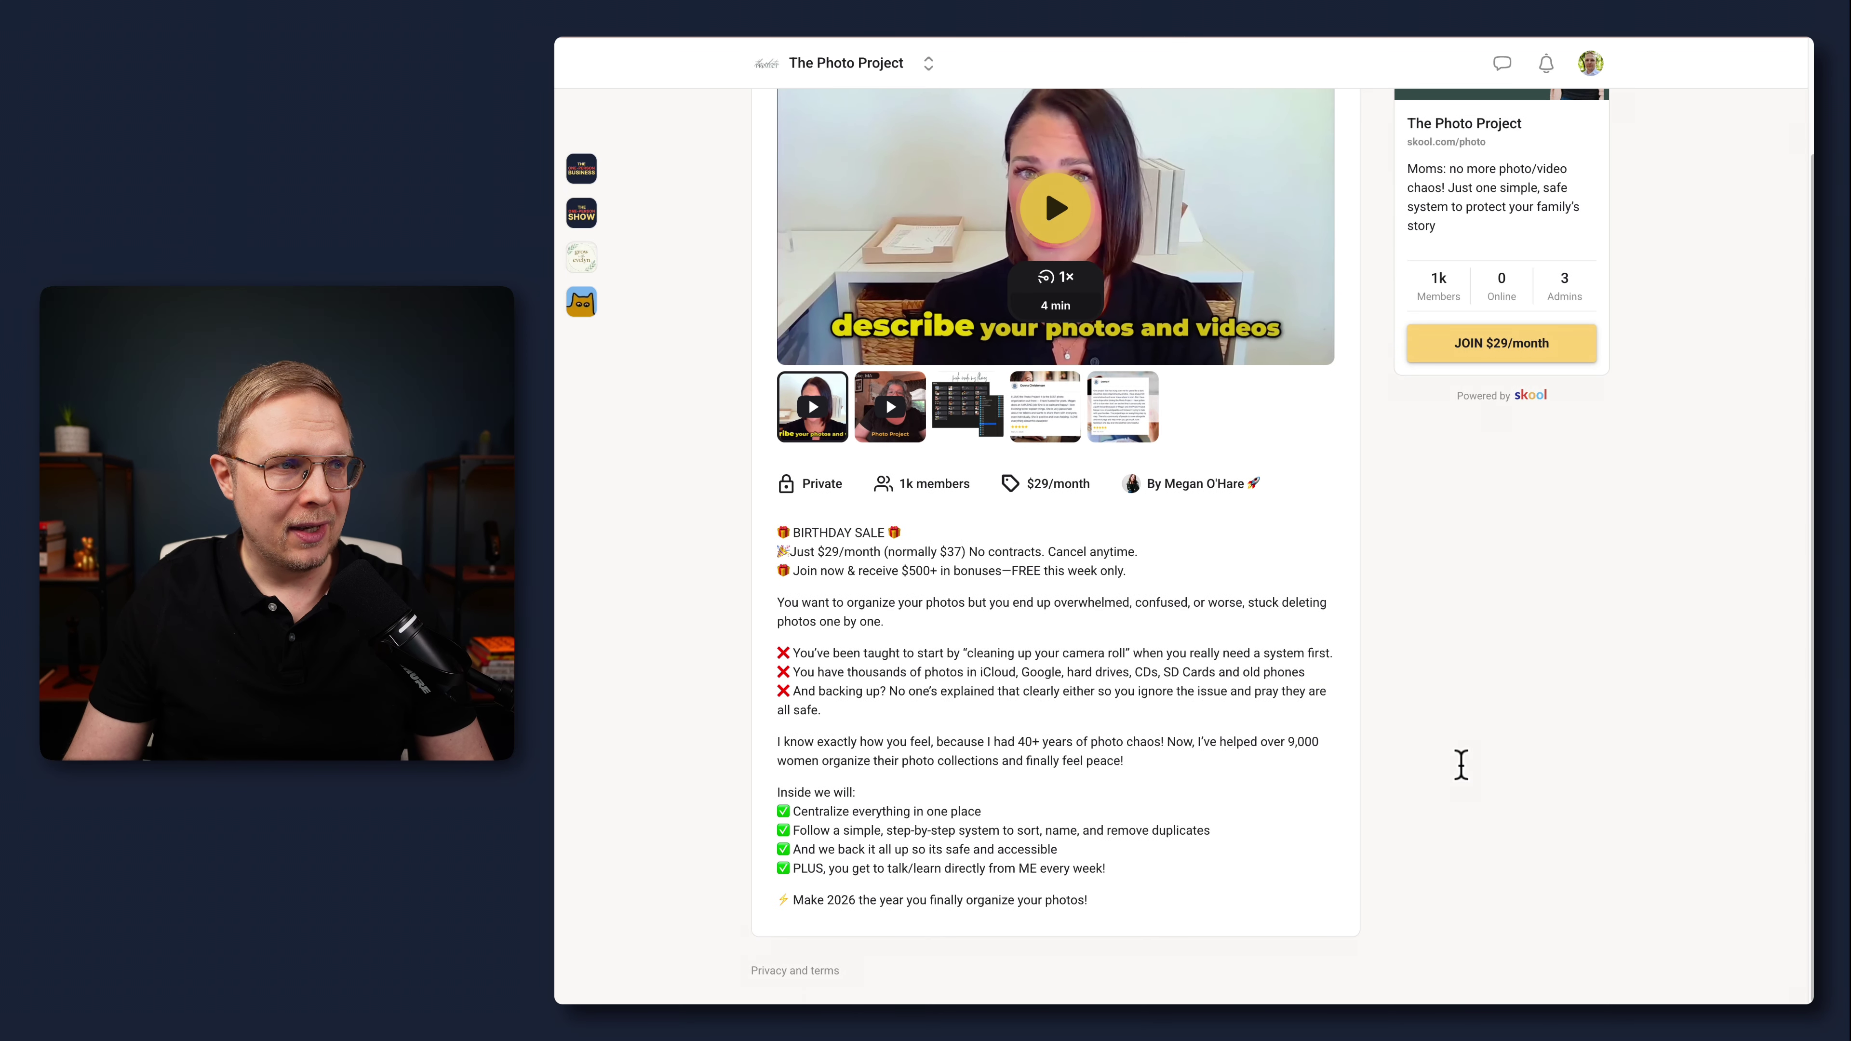
pyautogui.press('super+shift+4')
pyautogui.moveTo(689, 495); pyautogui.dragTo(1585, 990)
pyautogui.click(1650, 941)
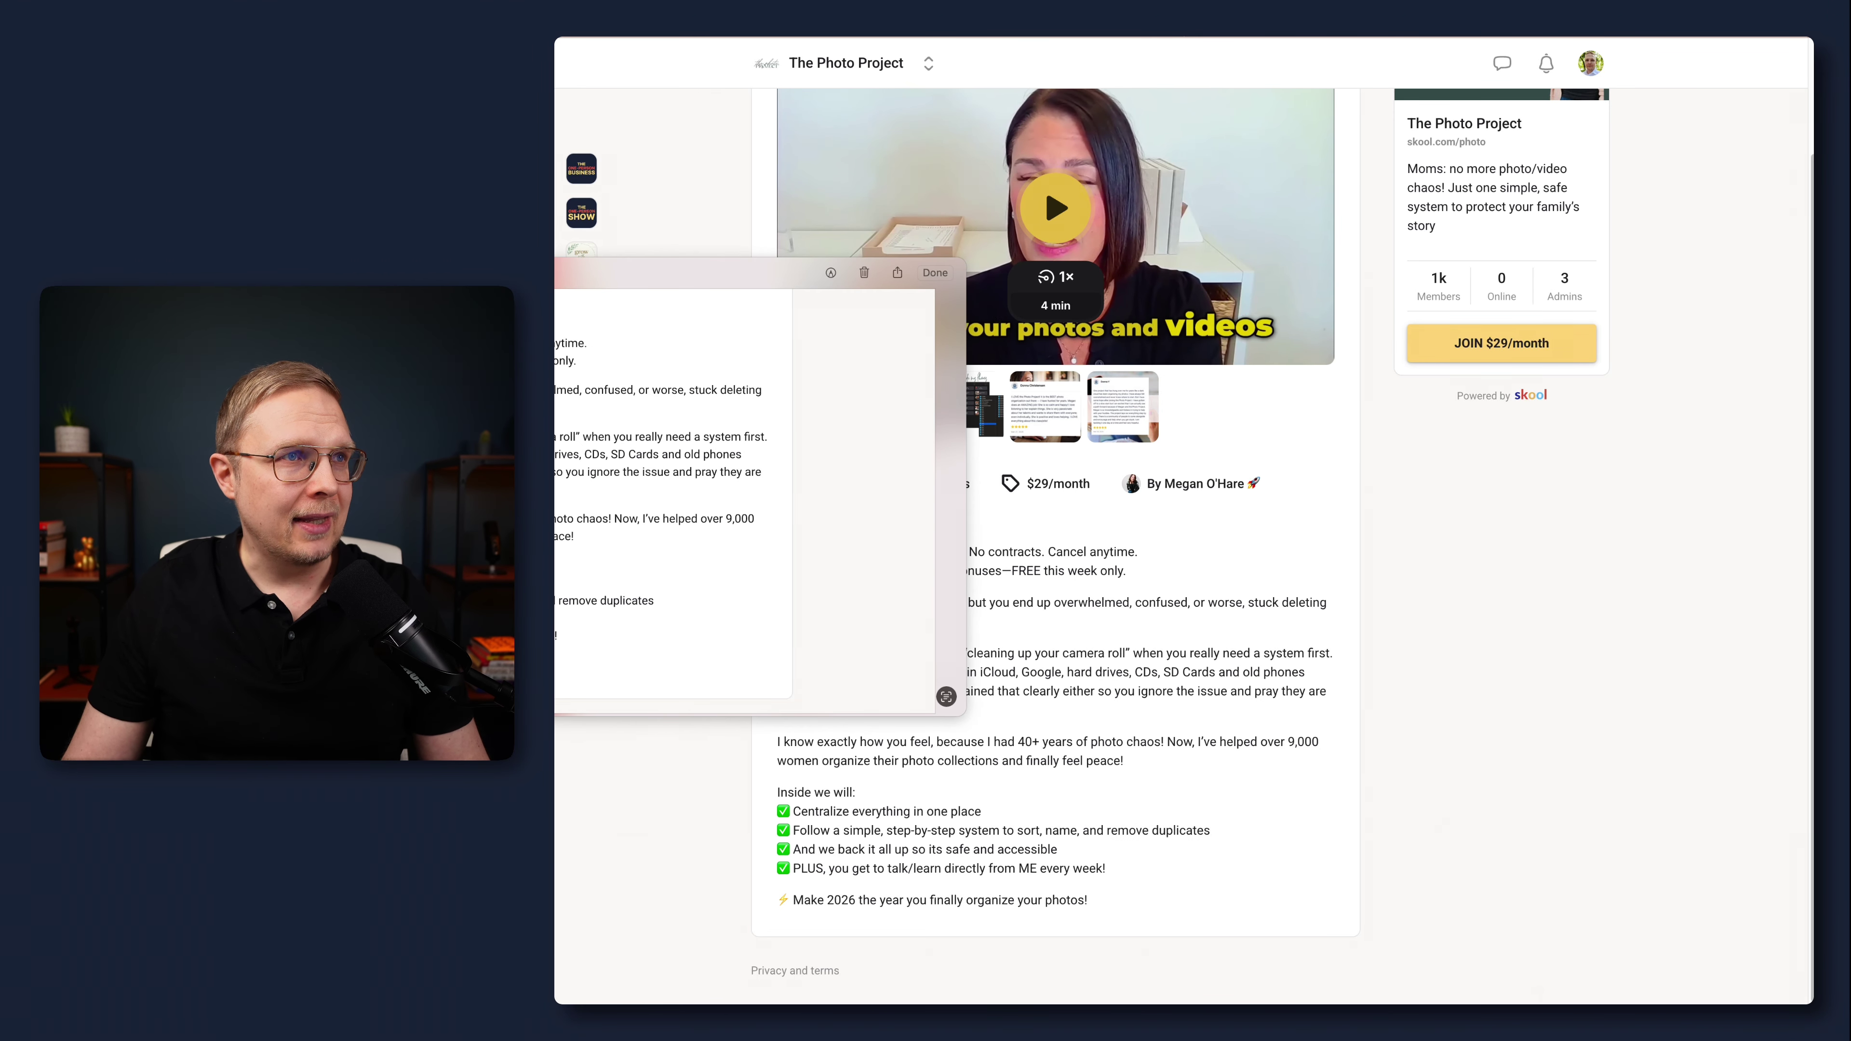
# Step: Switch to Claude, start a new chat and attach the screenshot of The Photo Project's description
pyautogui.press('super+Tab')
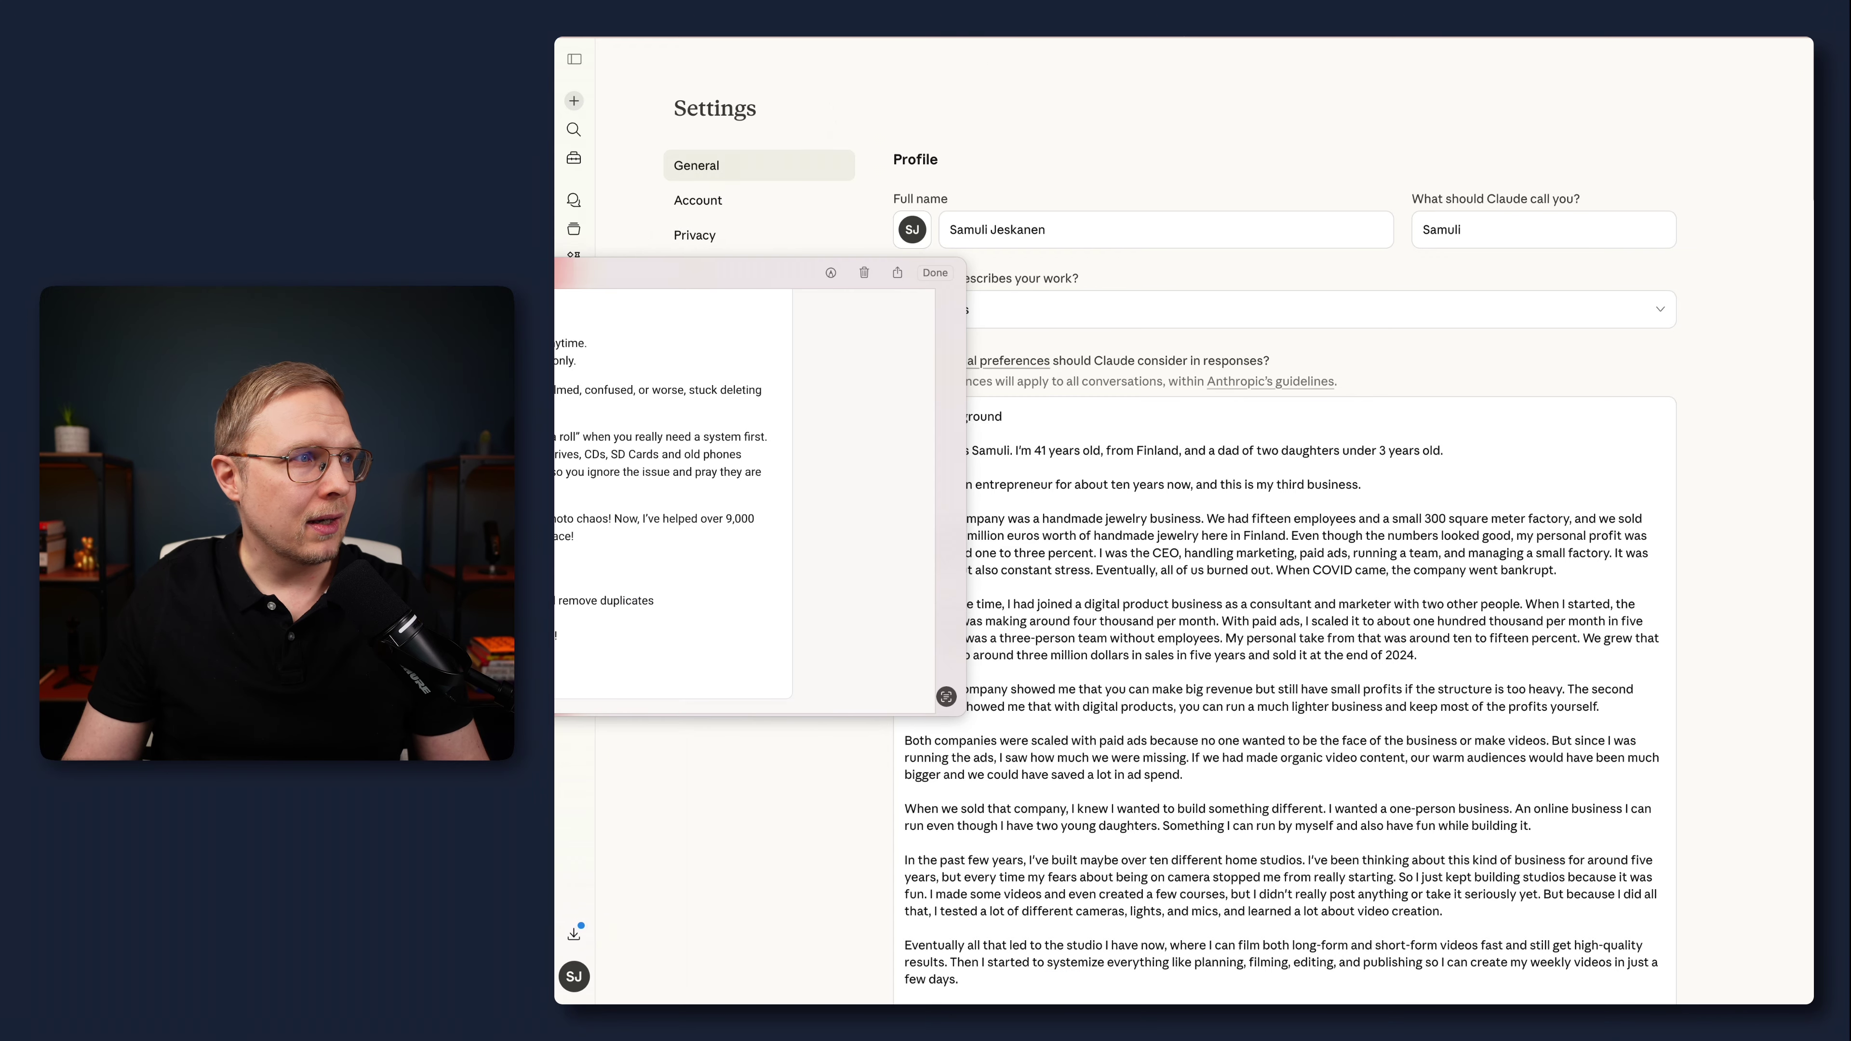
pyautogui.press('Escape')
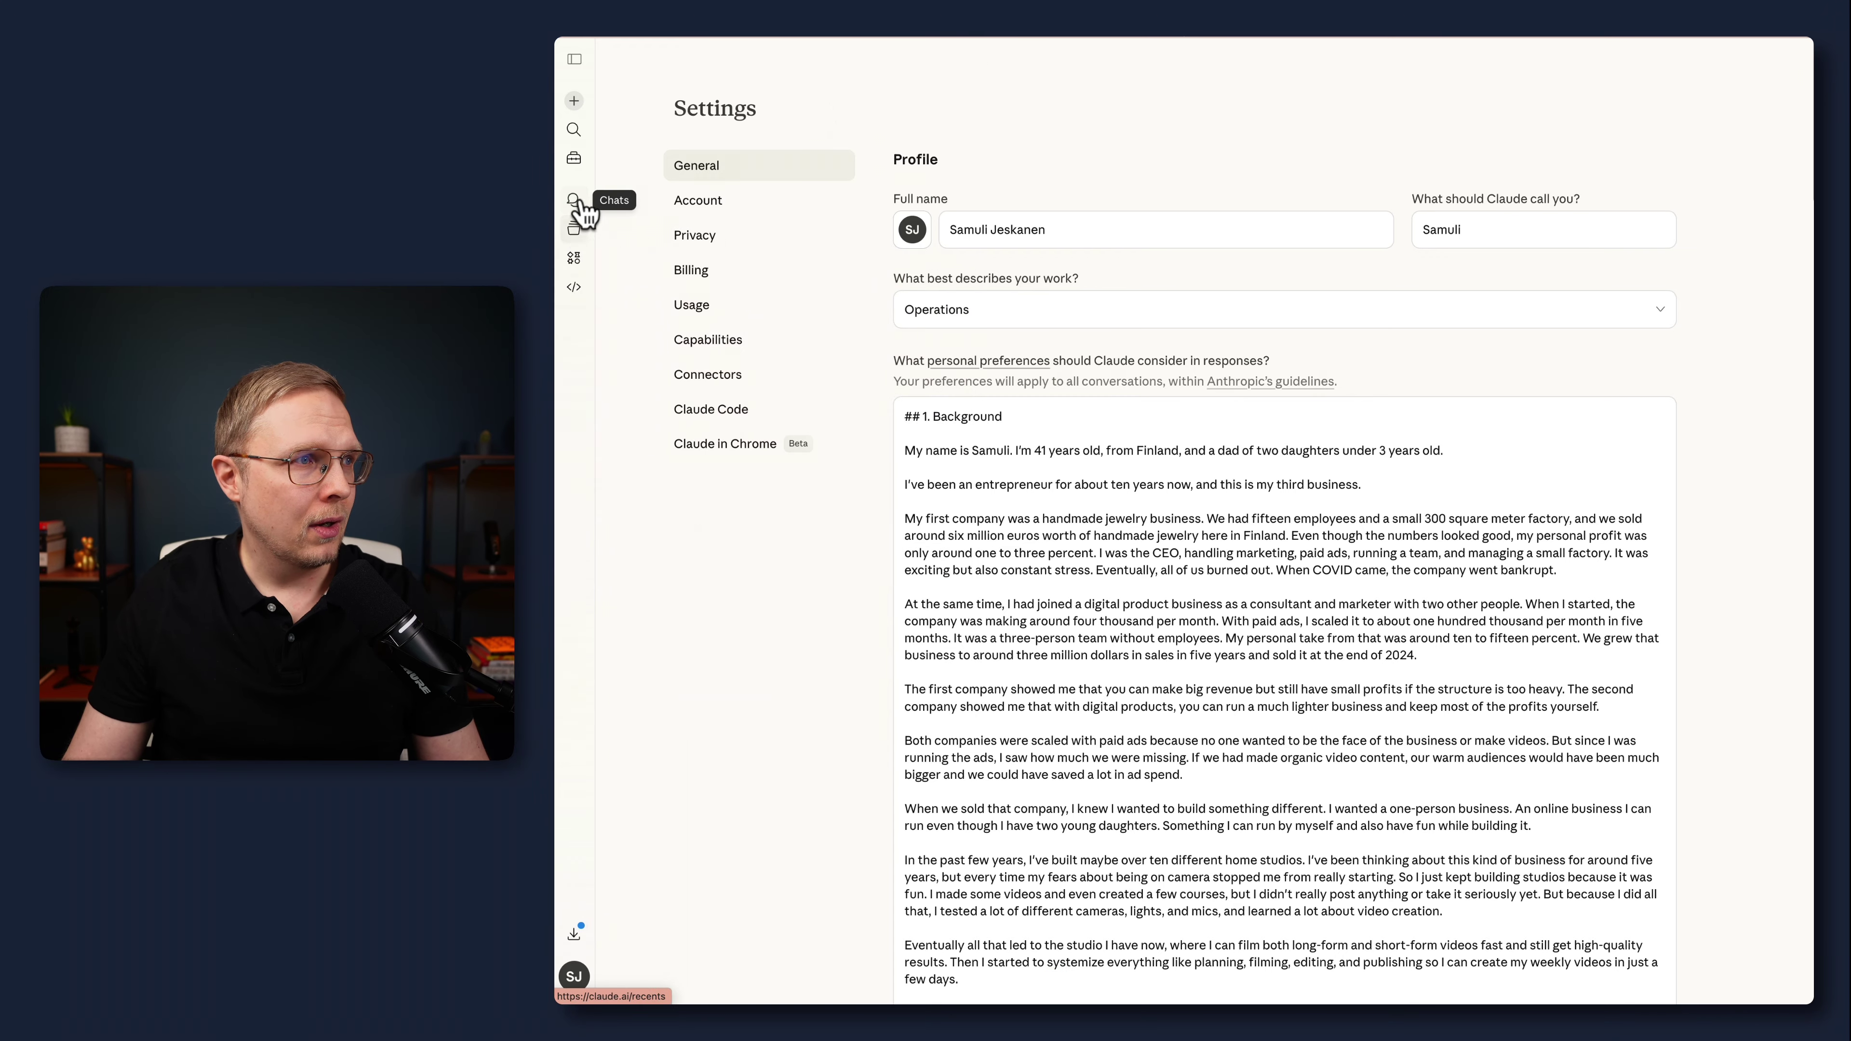
pyautogui.click(580, 199)
pyautogui.click(1518, 108)
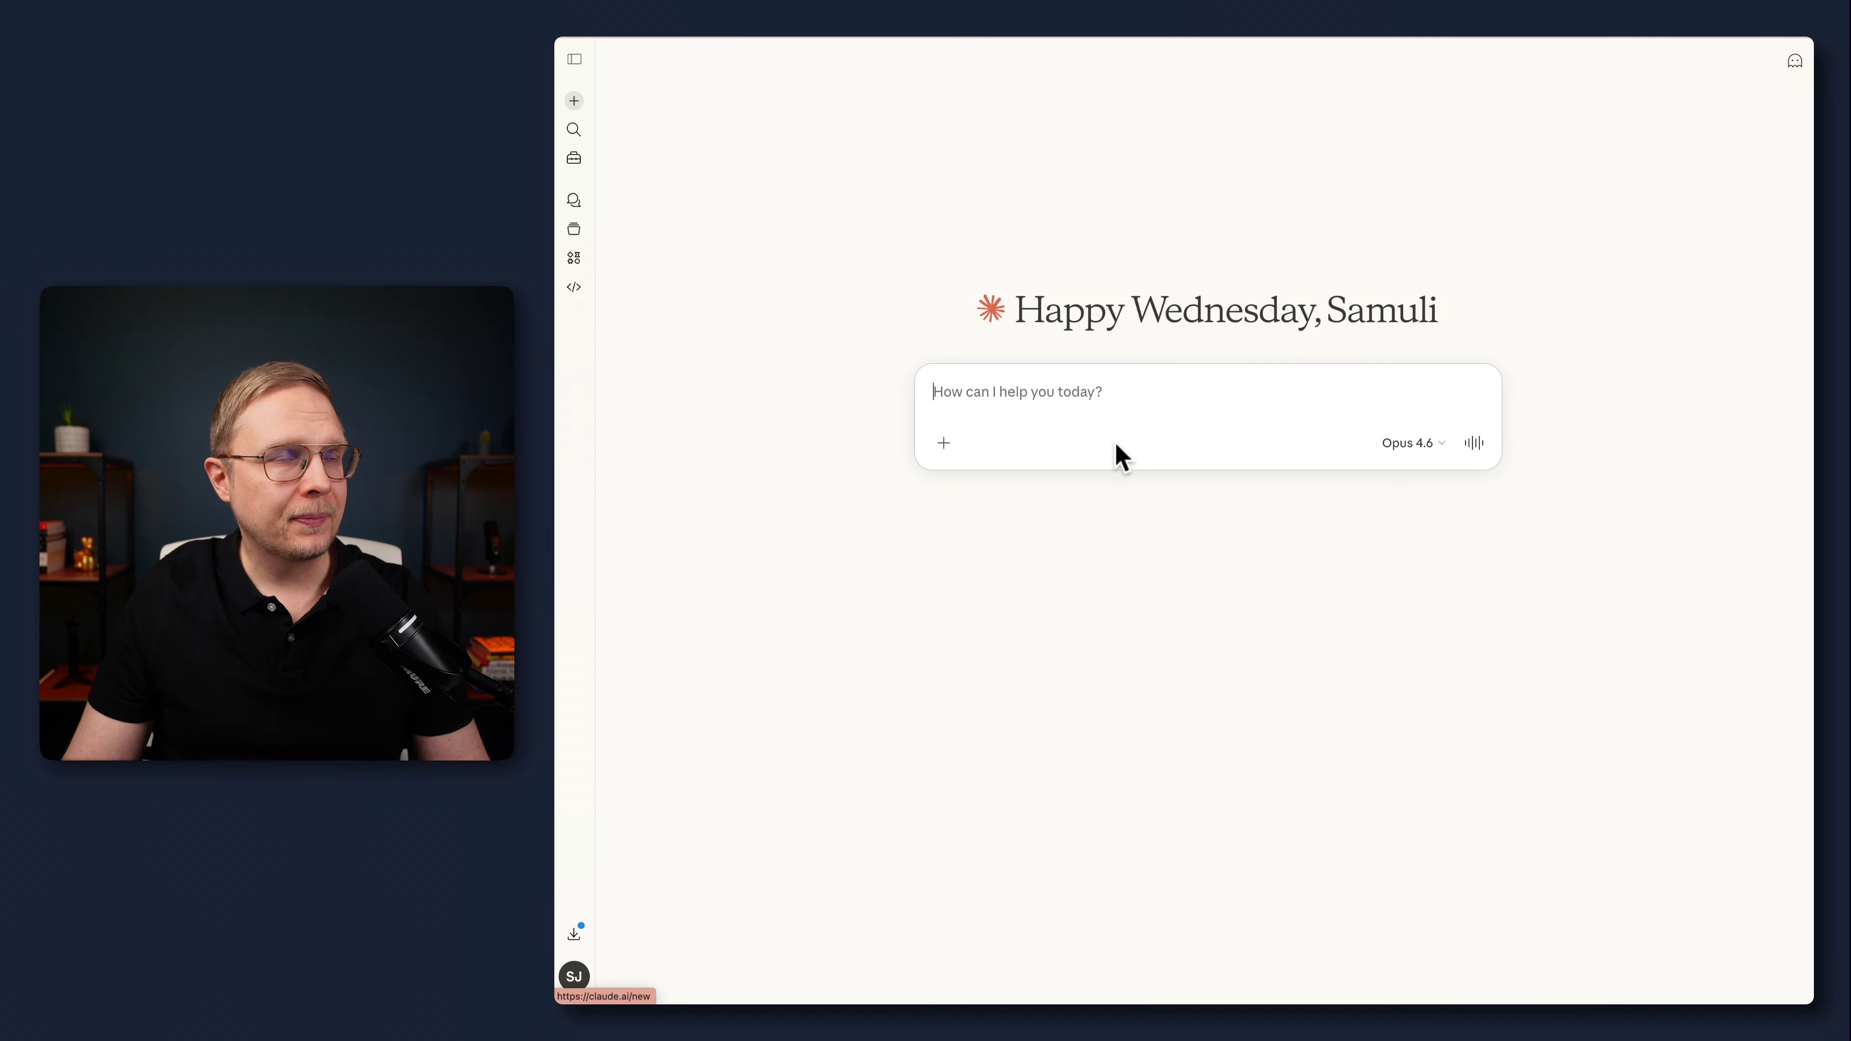
pyautogui.press('super+v')
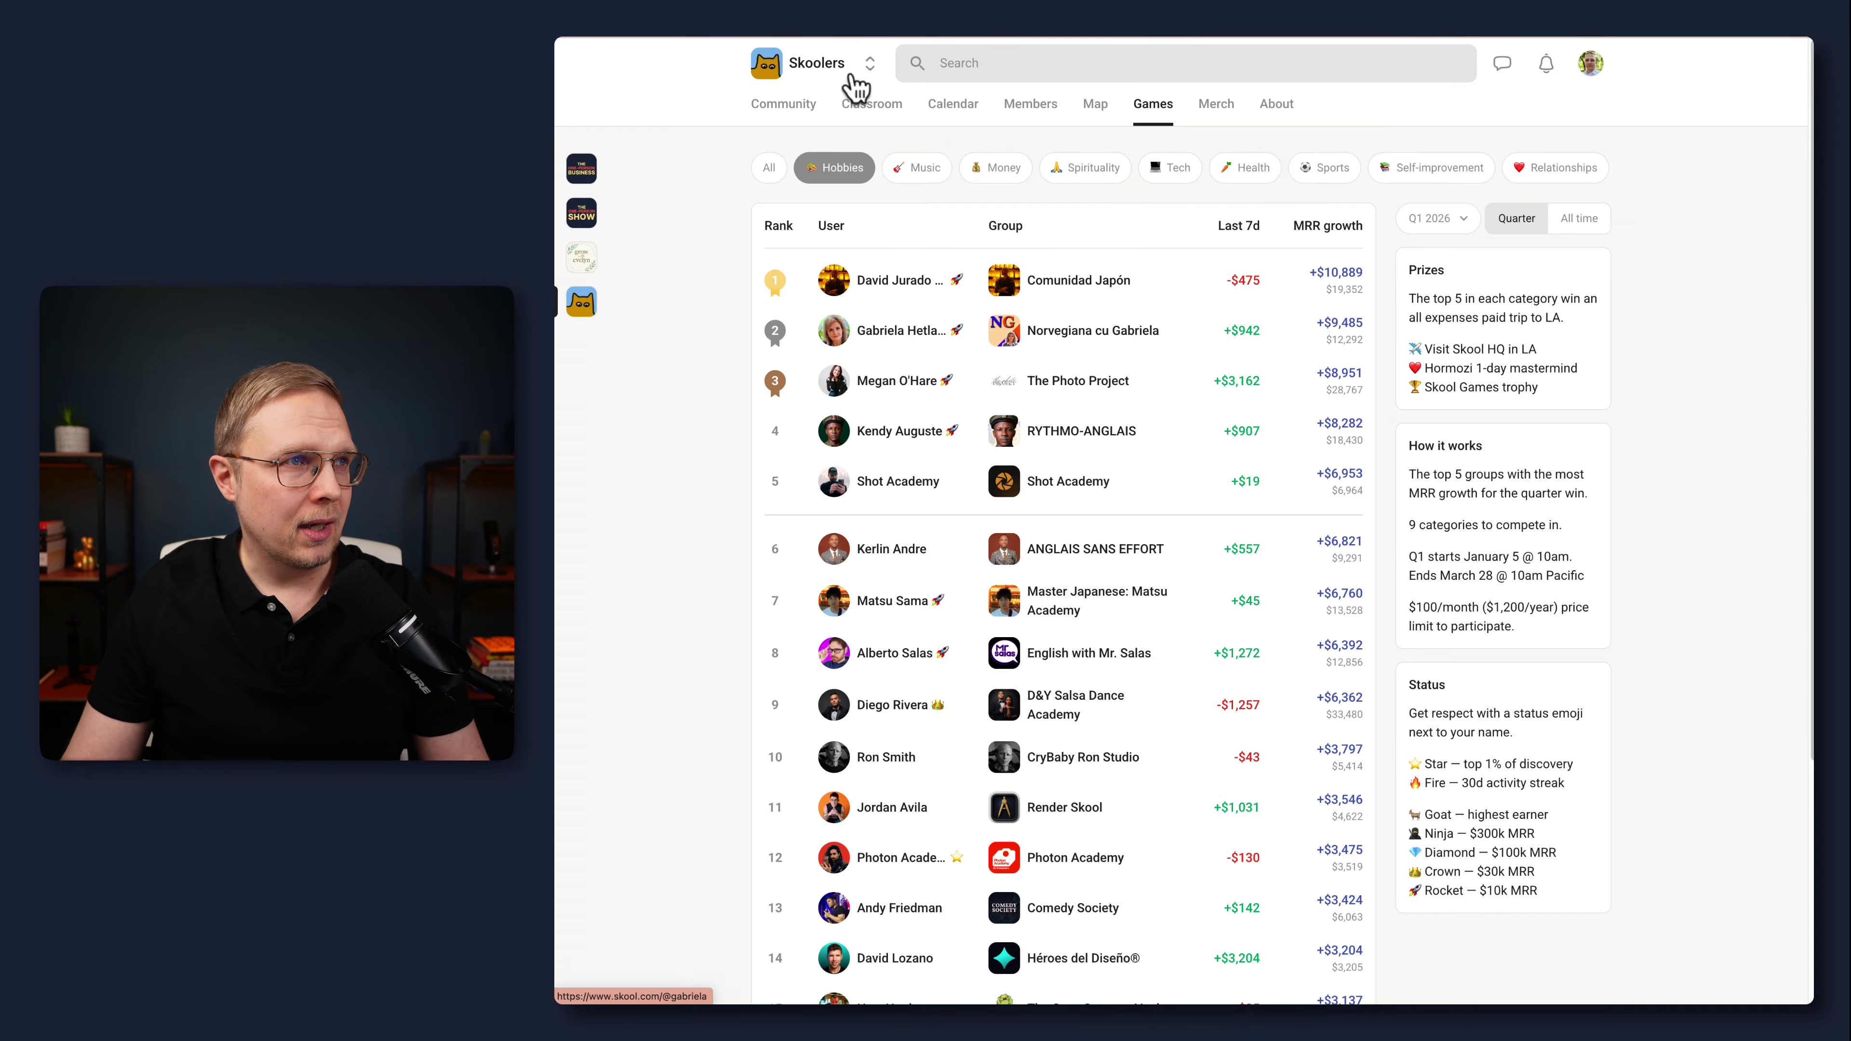
# Step: Check Shot Academy's About page, and open D&Y Salsa Dance Academy from the Hobbies ranking
pyautogui.hotkey('ctrl', 'Tab')
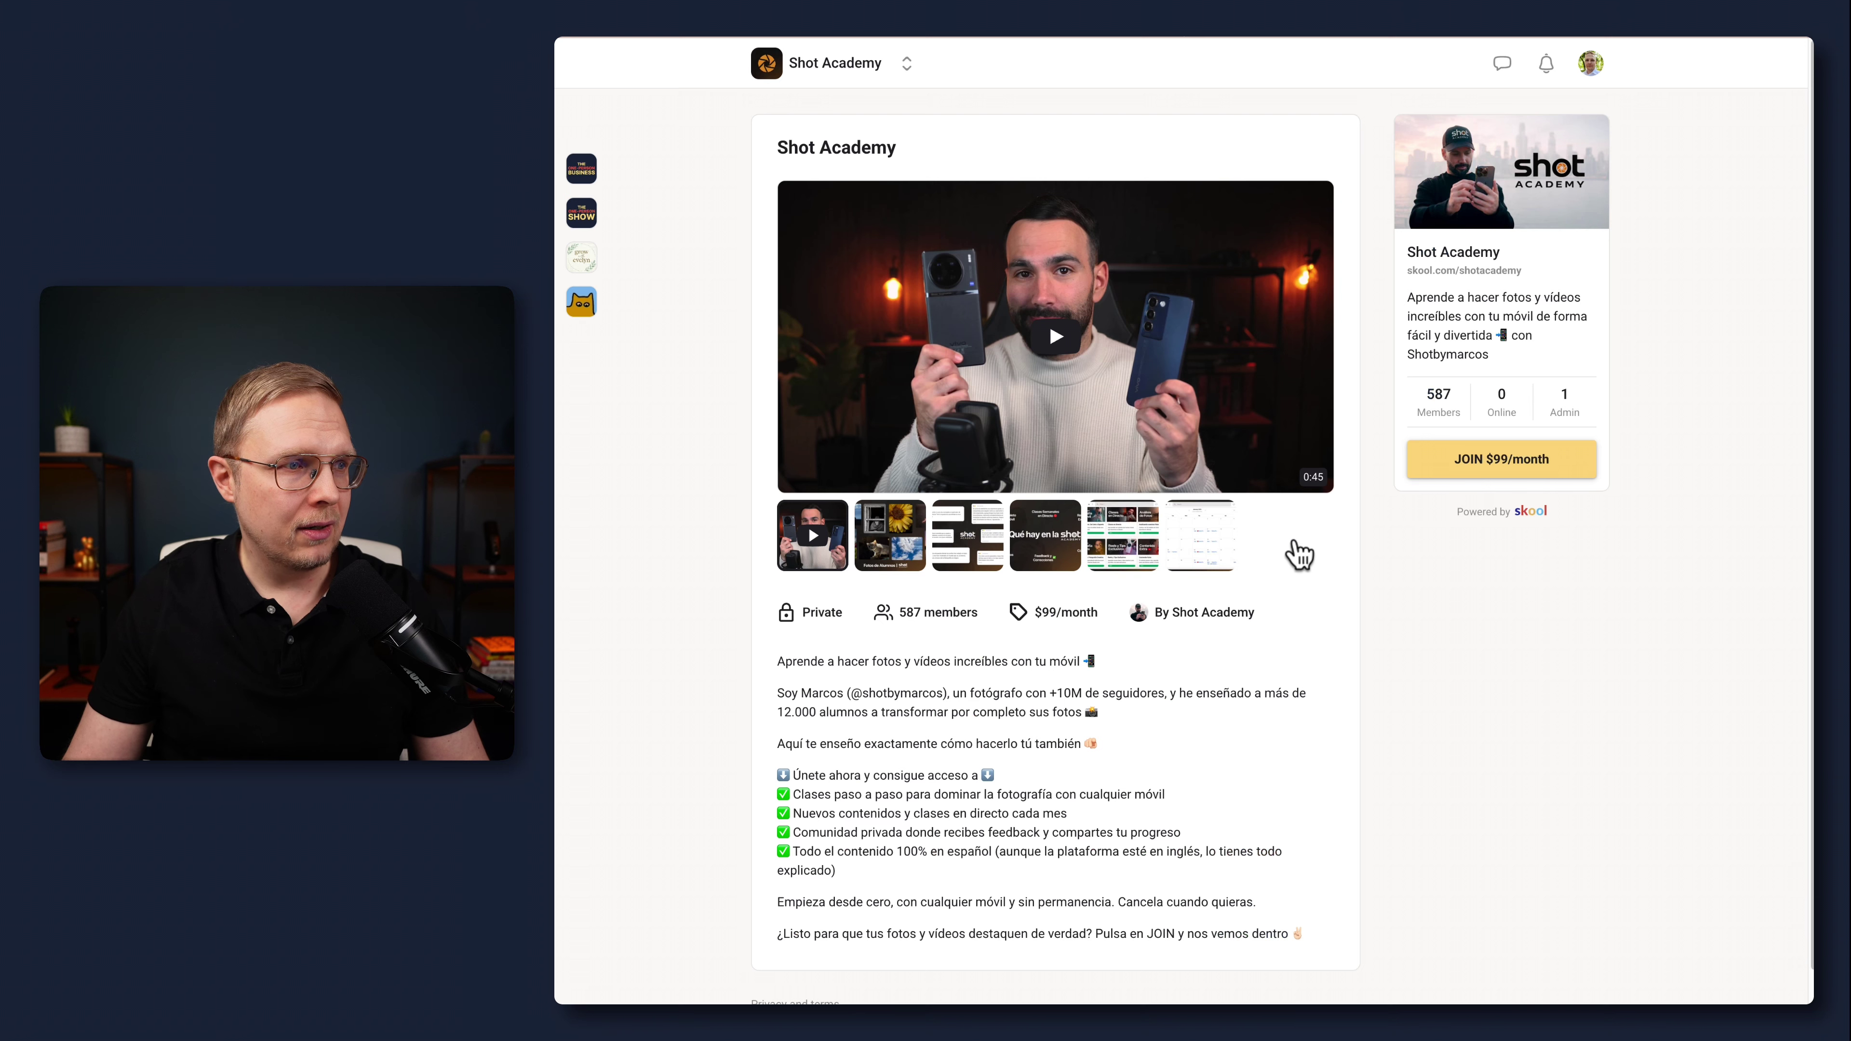
pyautogui.hotkey('ctrl', 'shift', 'Tab')
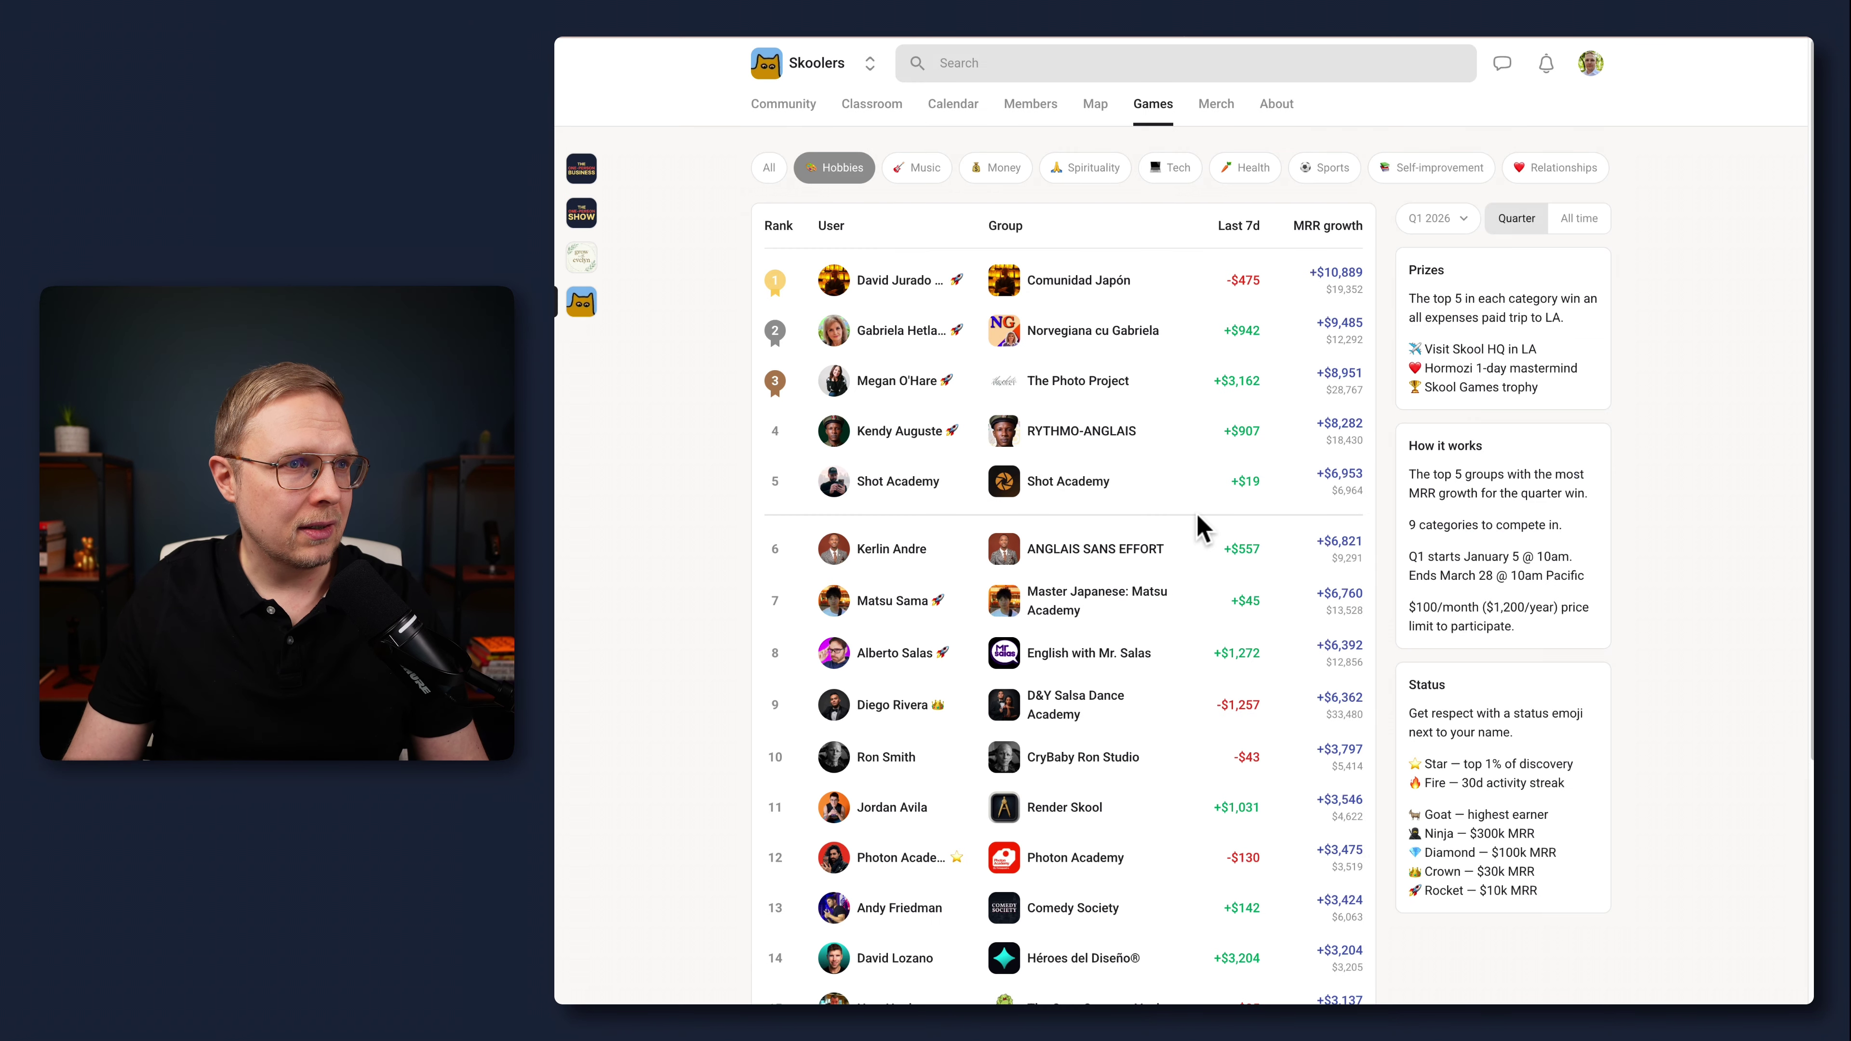
pyautogui.scroll(-1, 1201, 527)
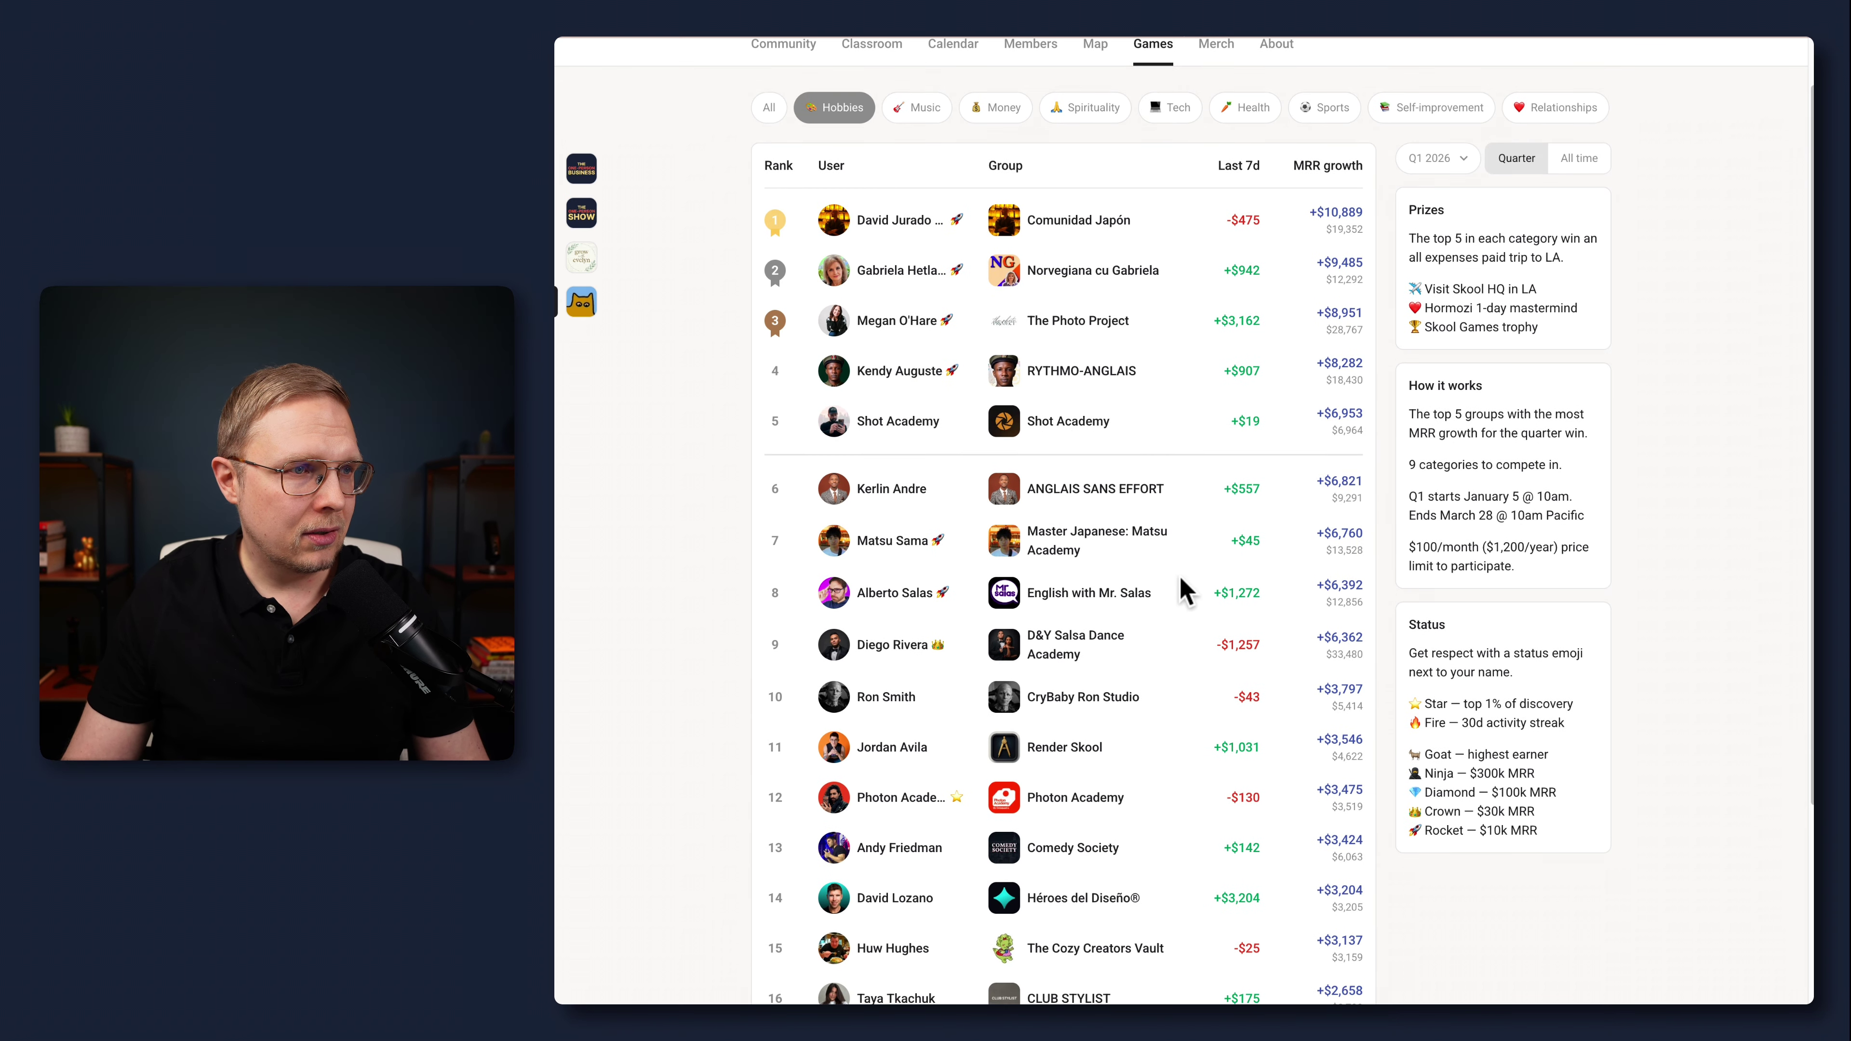
pyautogui.scroll(-2, 1184, 591)
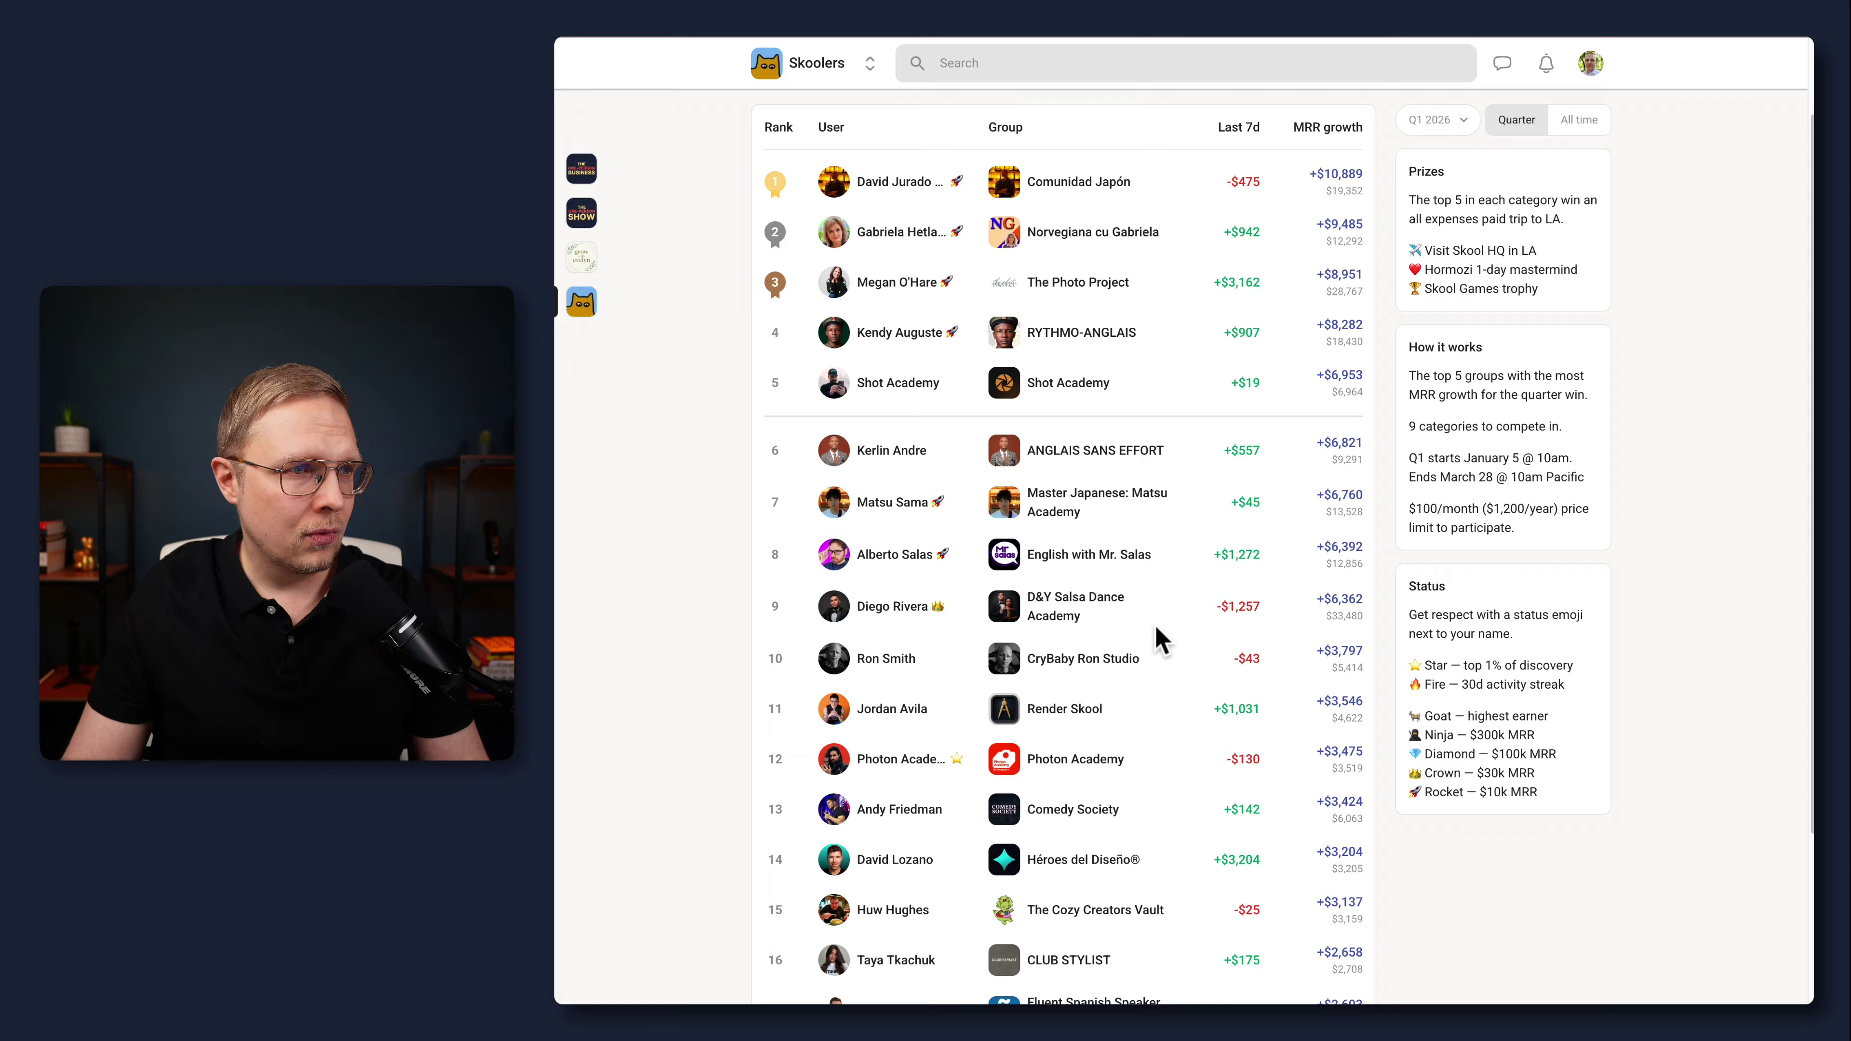
pyautogui.click(1057, 609)
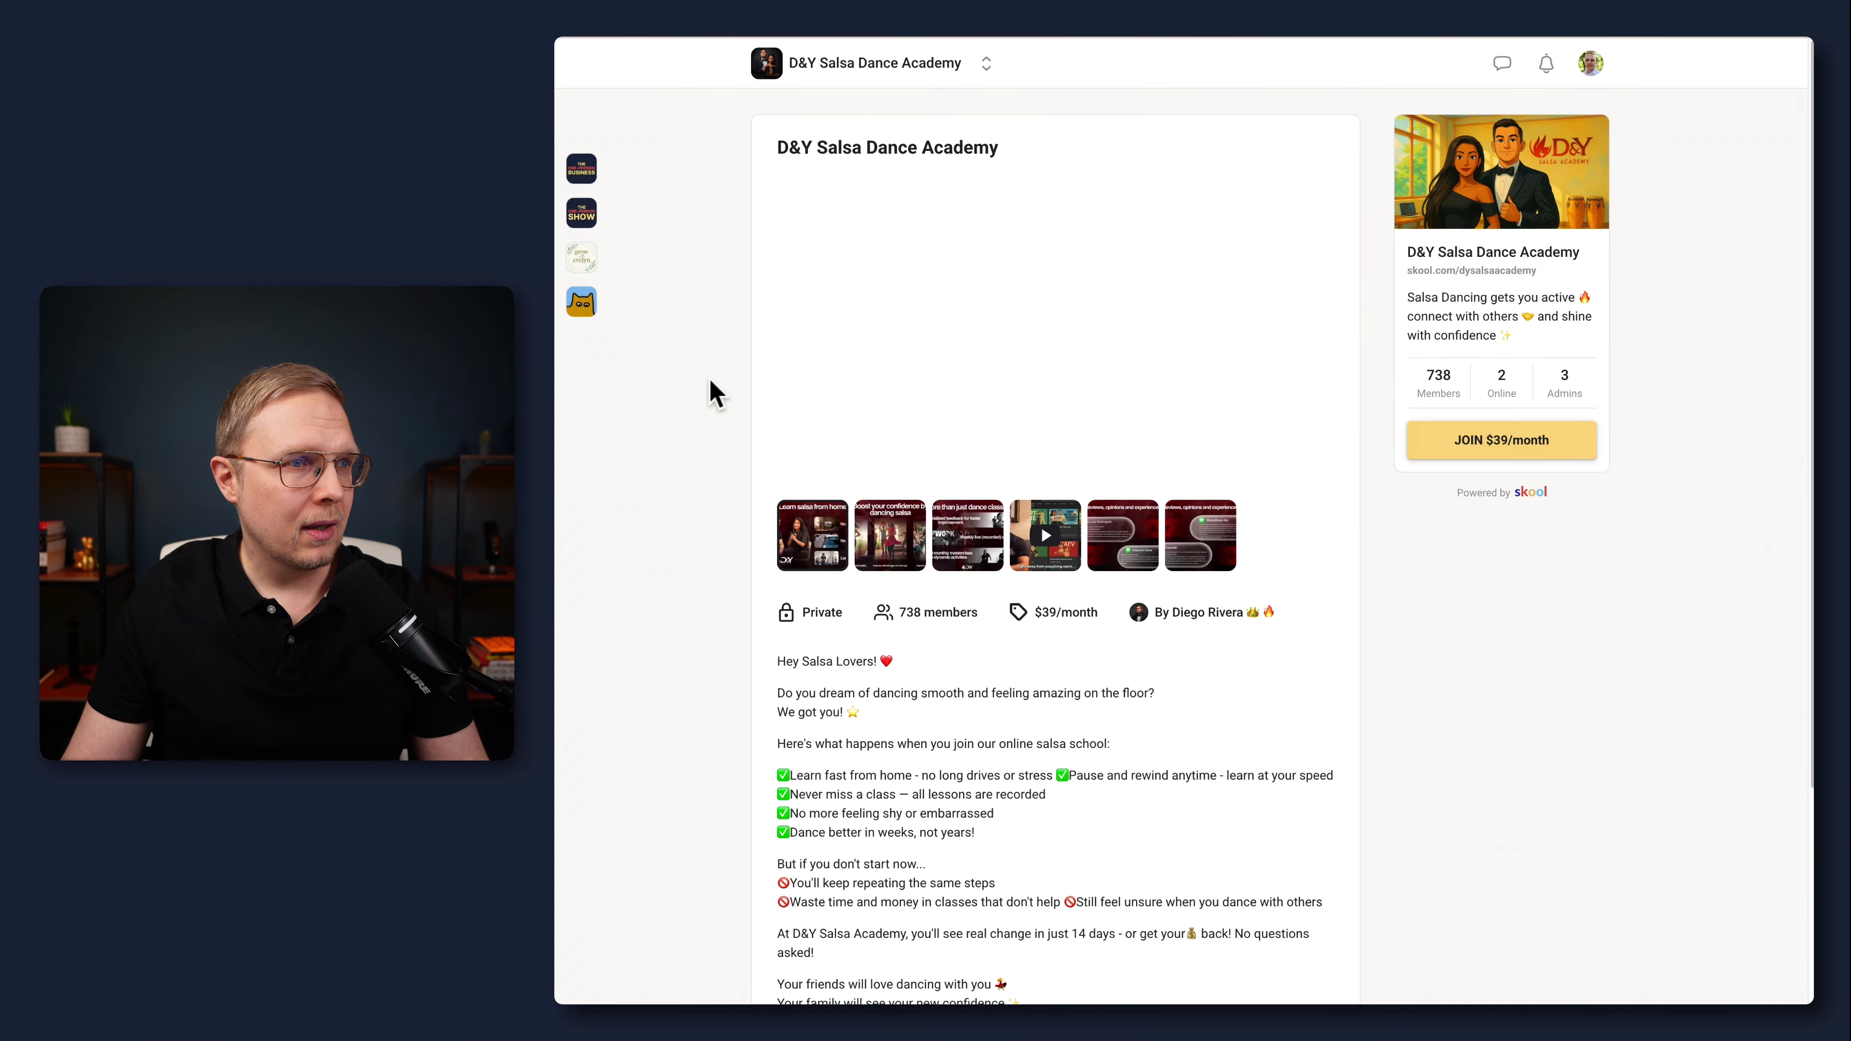
# Step: Capture a screenshot of D&Y Salsa Dance Academy's description text and attach it to the new Claude chat
pyautogui.scroll(-8, 688, 455)
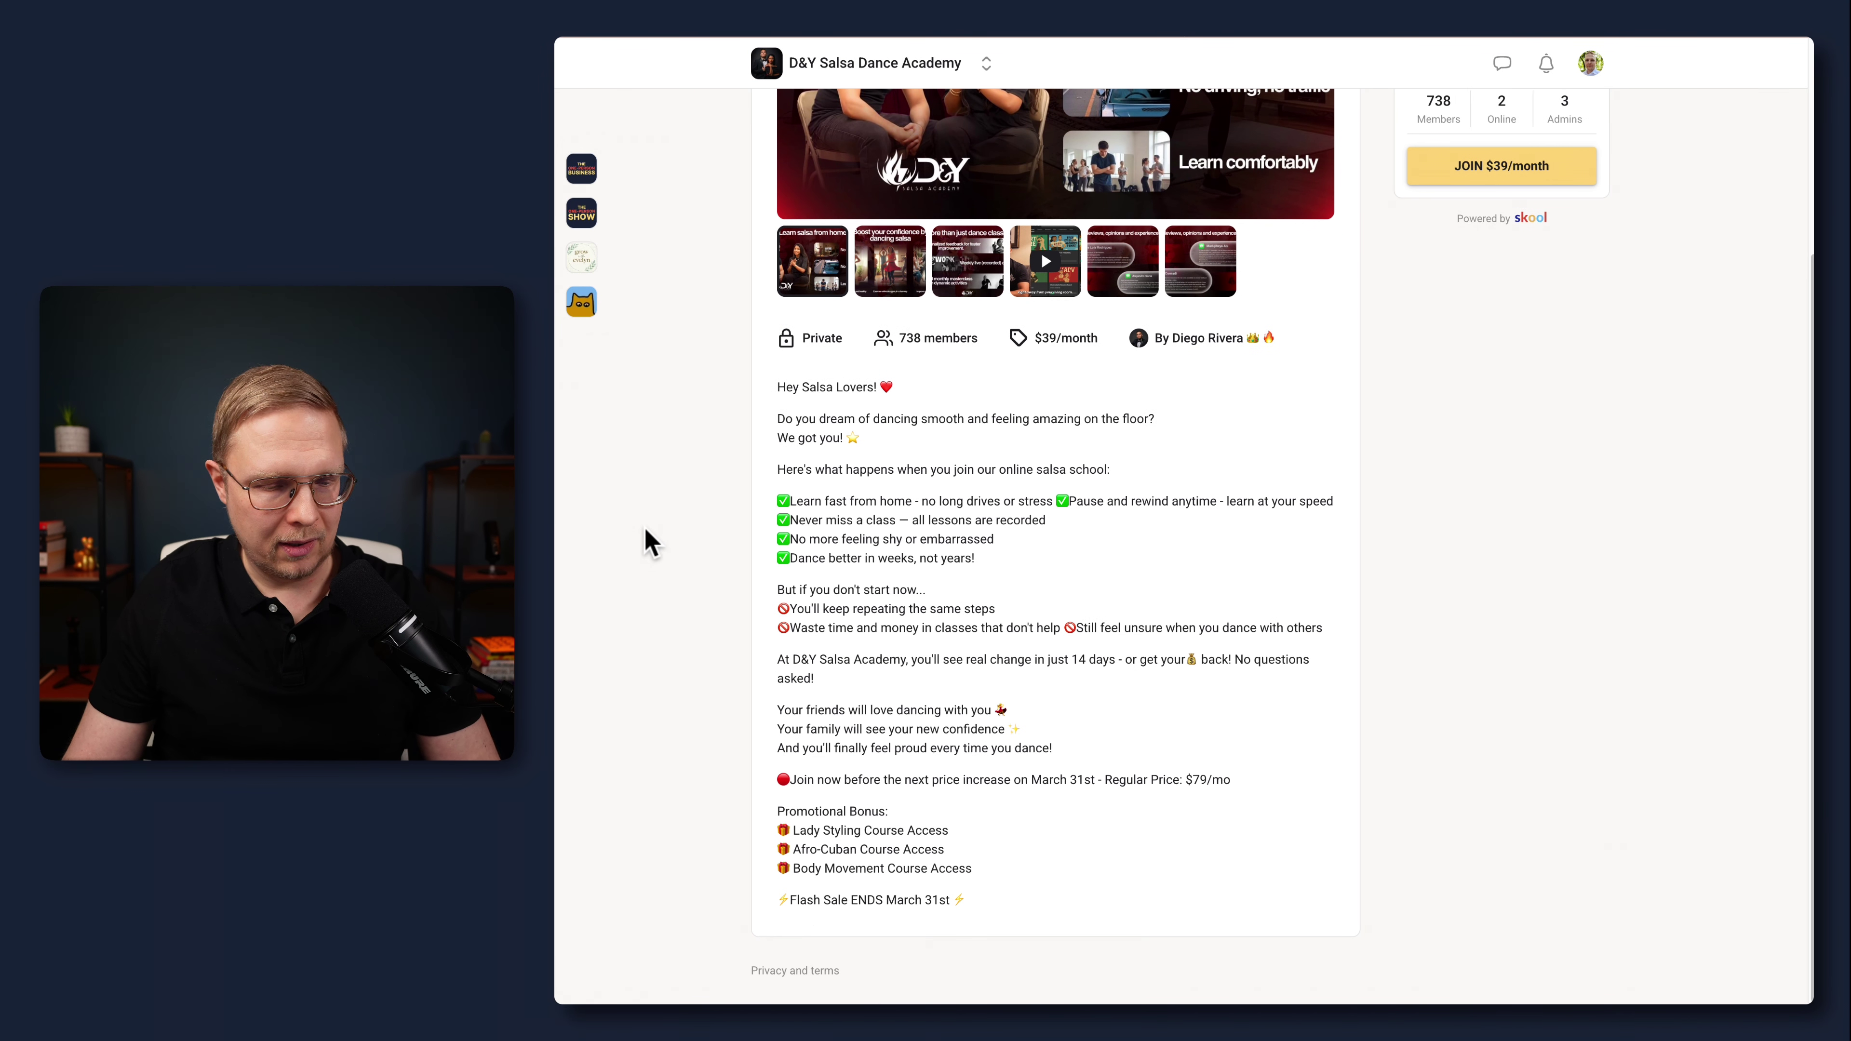
pyautogui.press('super+shift+4')
pyautogui.moveTo(704, 342); pyautogui.dragTo(1563, 1006)
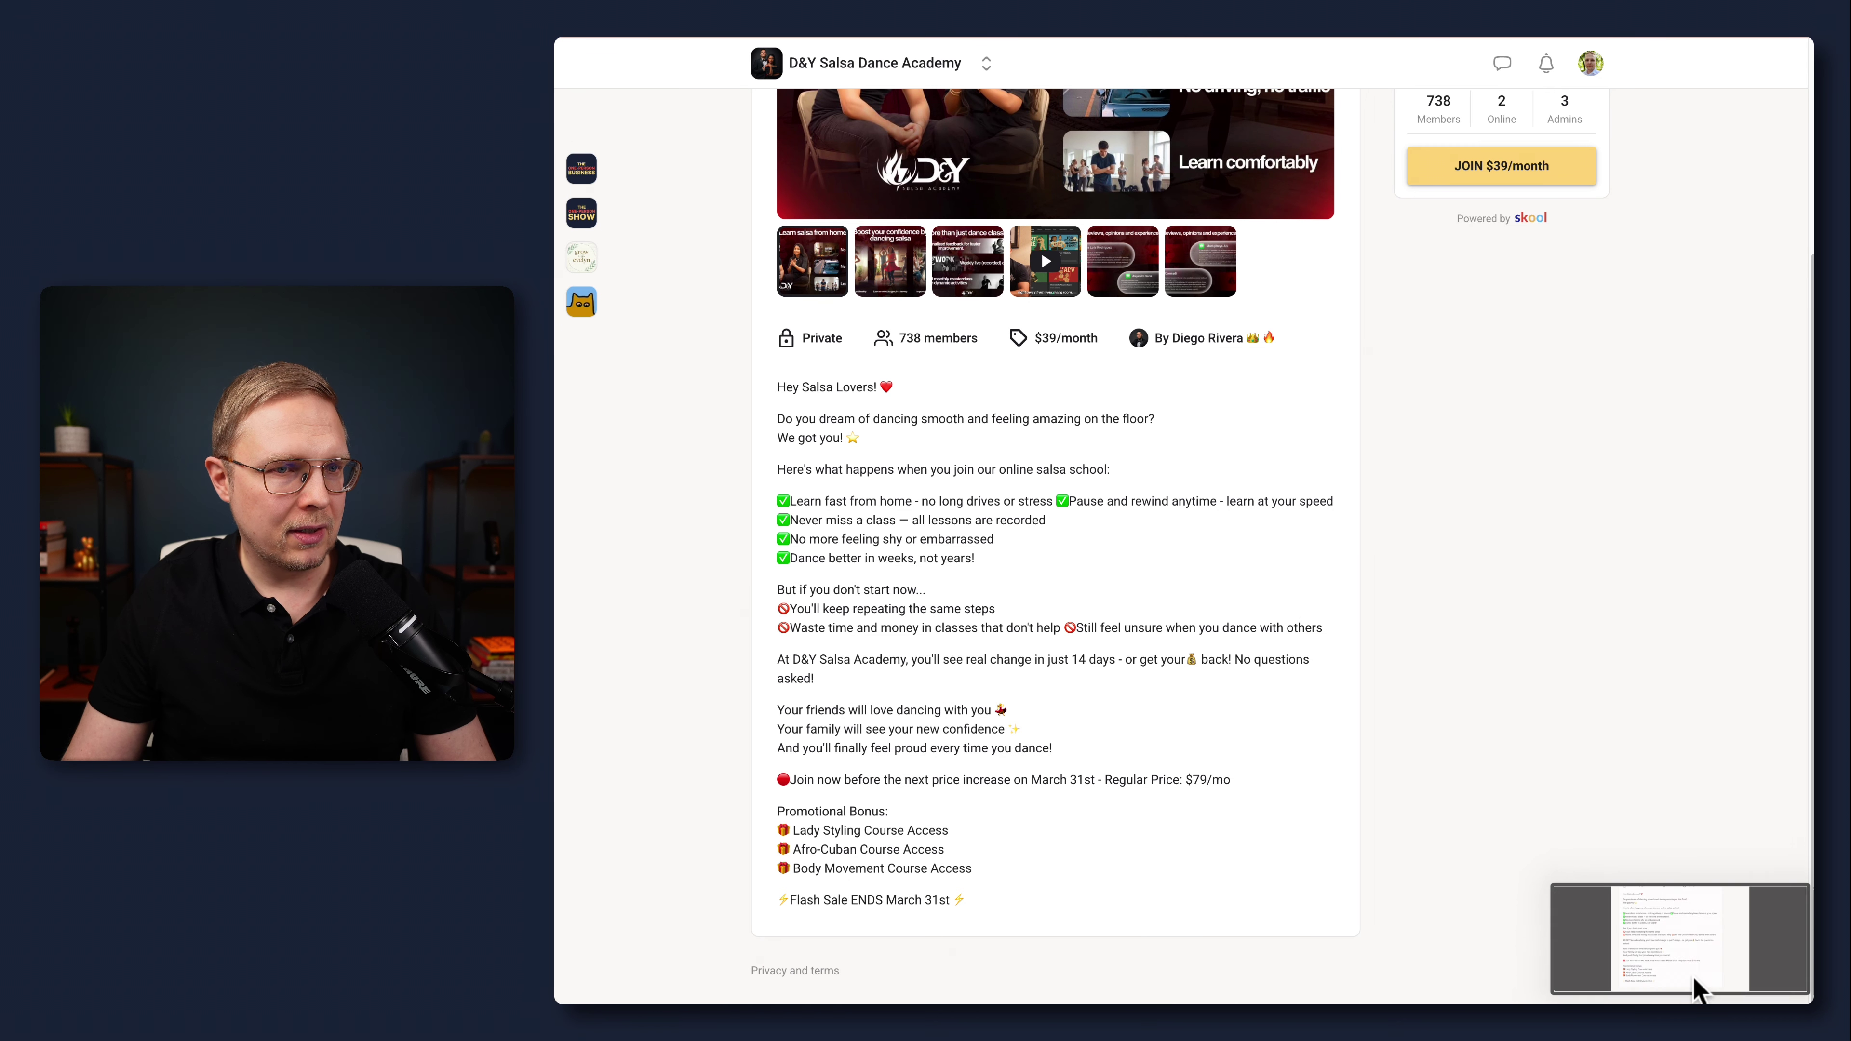
pyautogui.click(1698, 990)
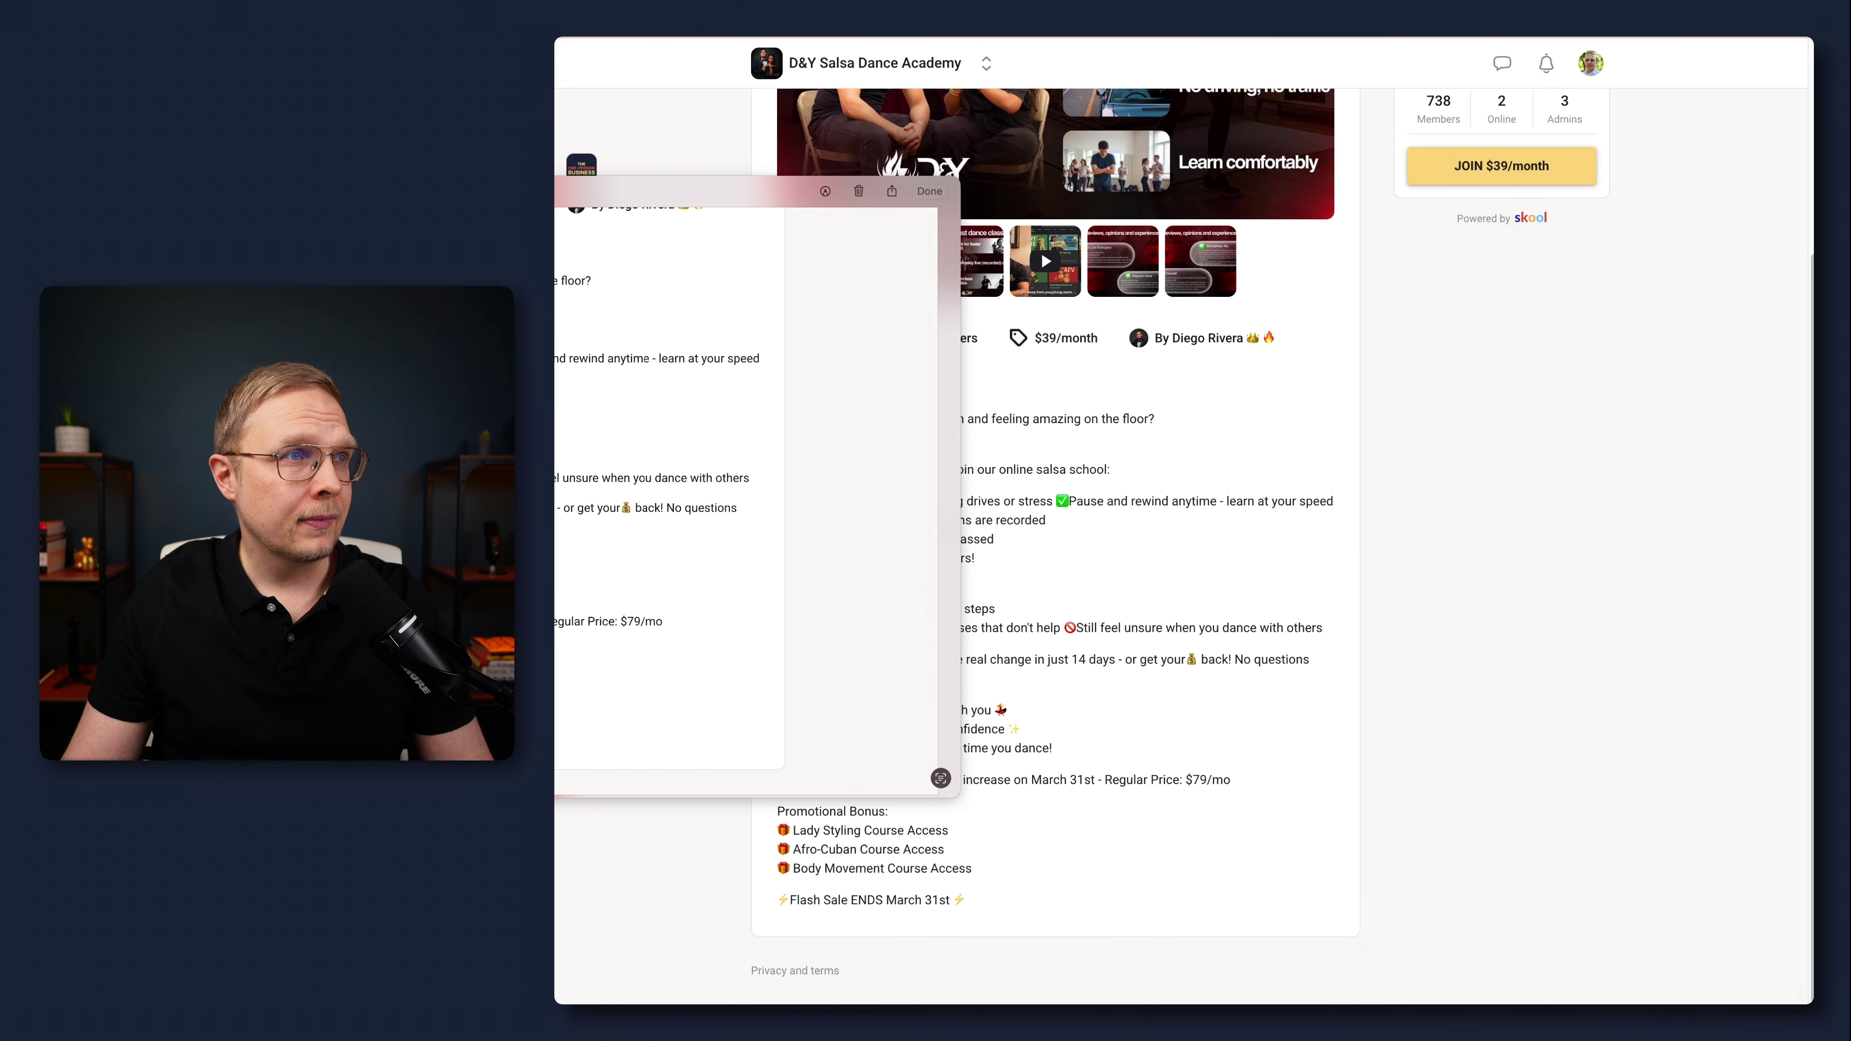
pyautogui.hotkey('ctrl', 'Tab')
pyautogui.moveTo(1204, 441); pyautogui.dragTo(1151, 513)
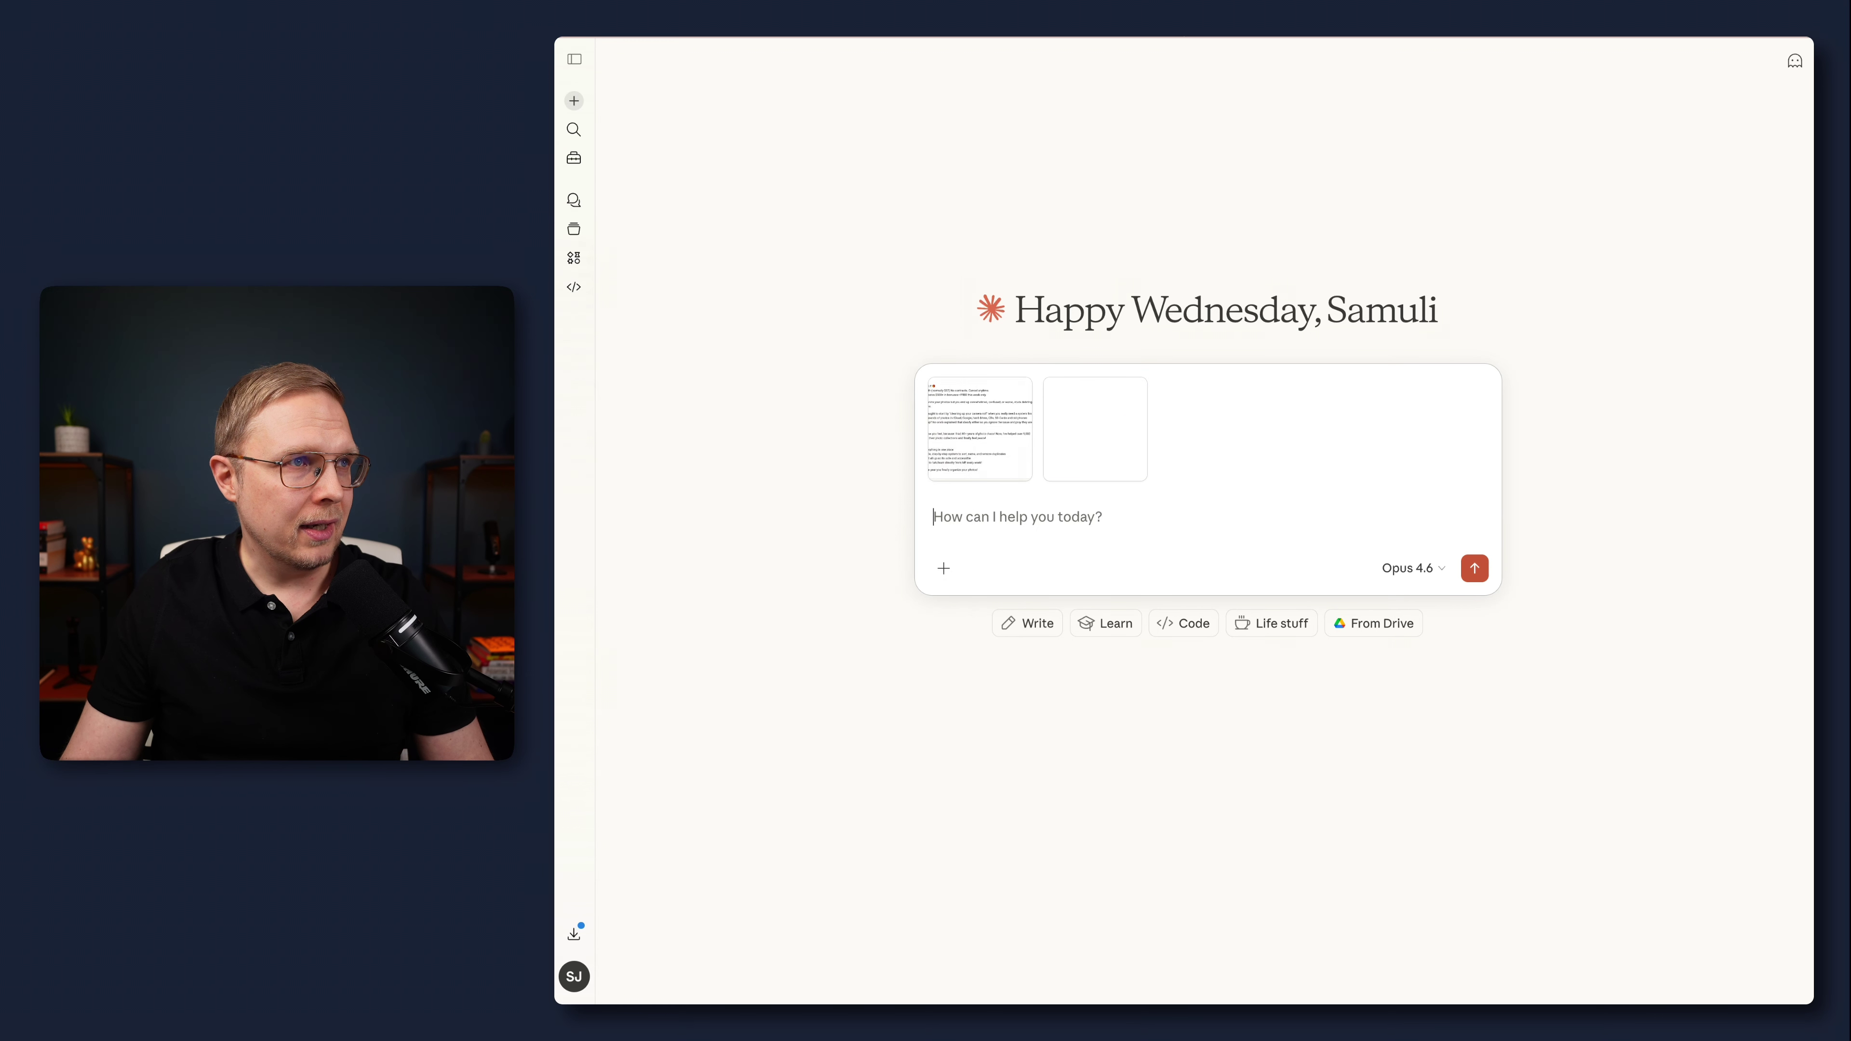
# Step: Check Render Skool from the Hobbies ranking, and bring up Animal Painting Skool's About page
pyautogui.hotkey('ctrl', 'Tab')
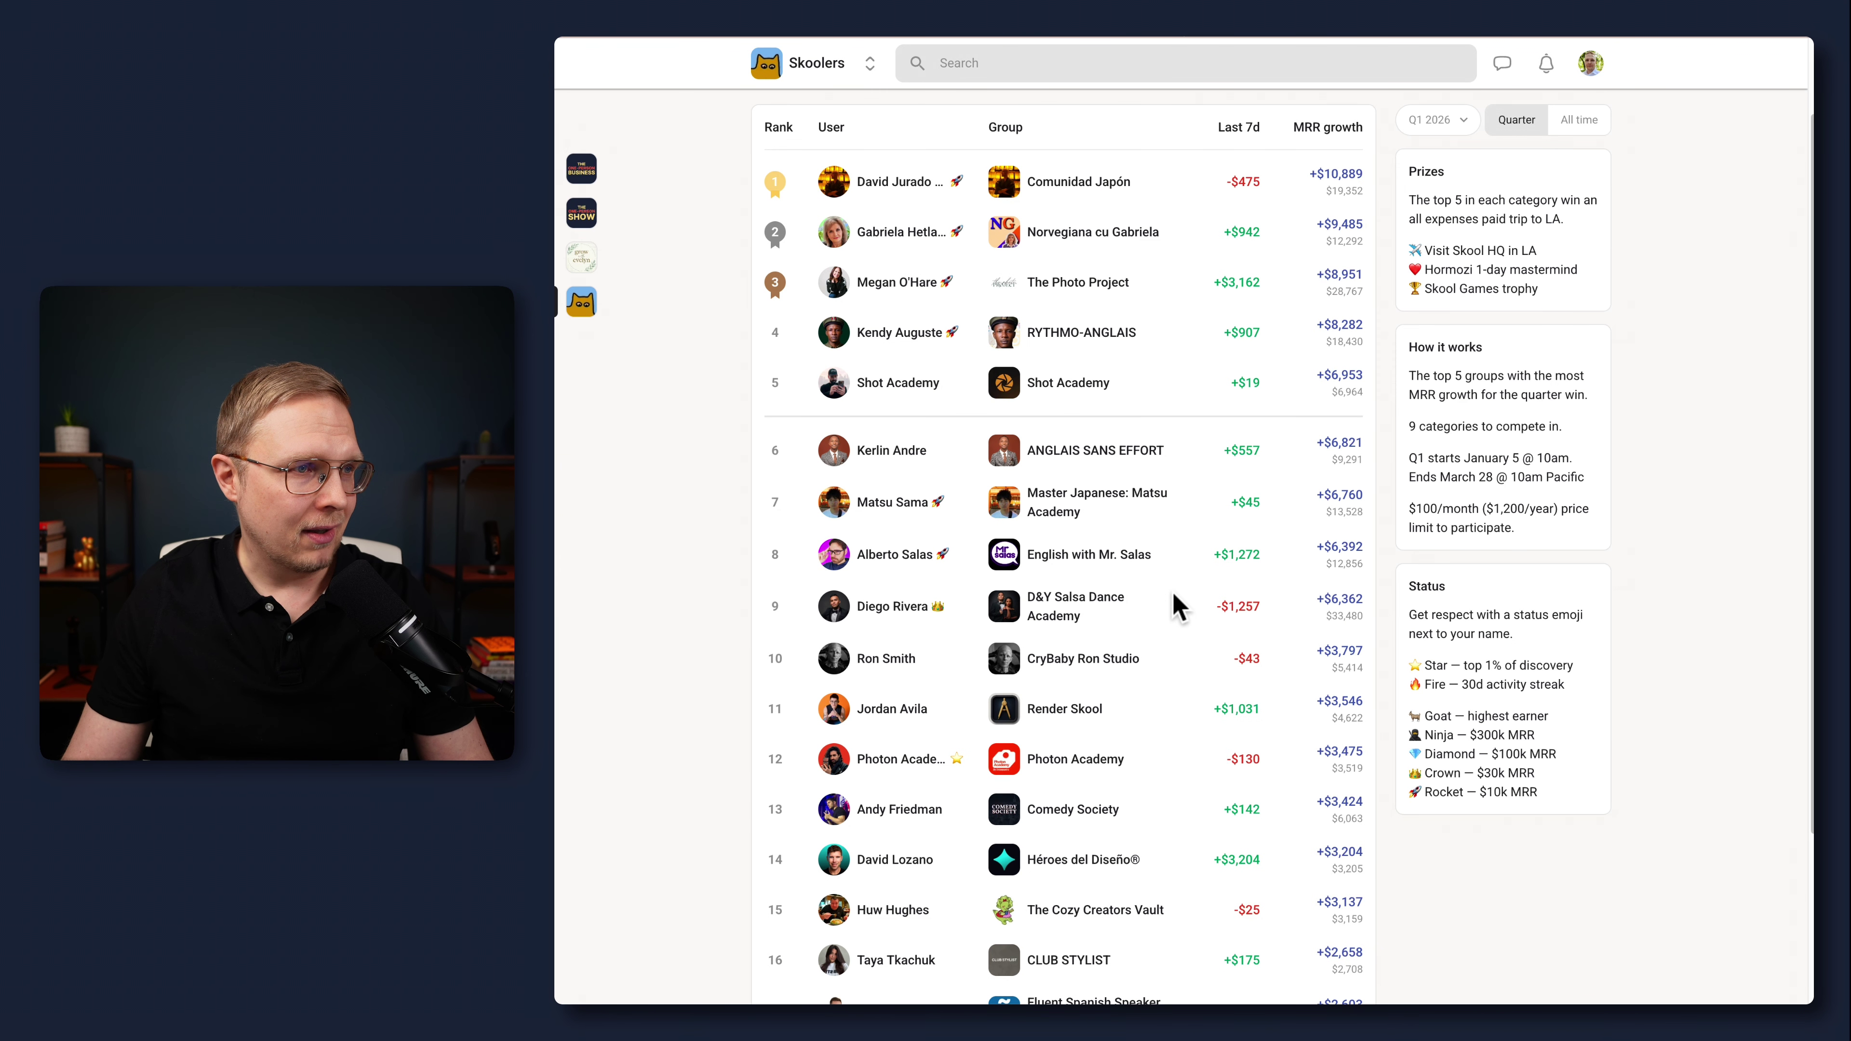
pyautogui.scroll(-1, 1177, 604)
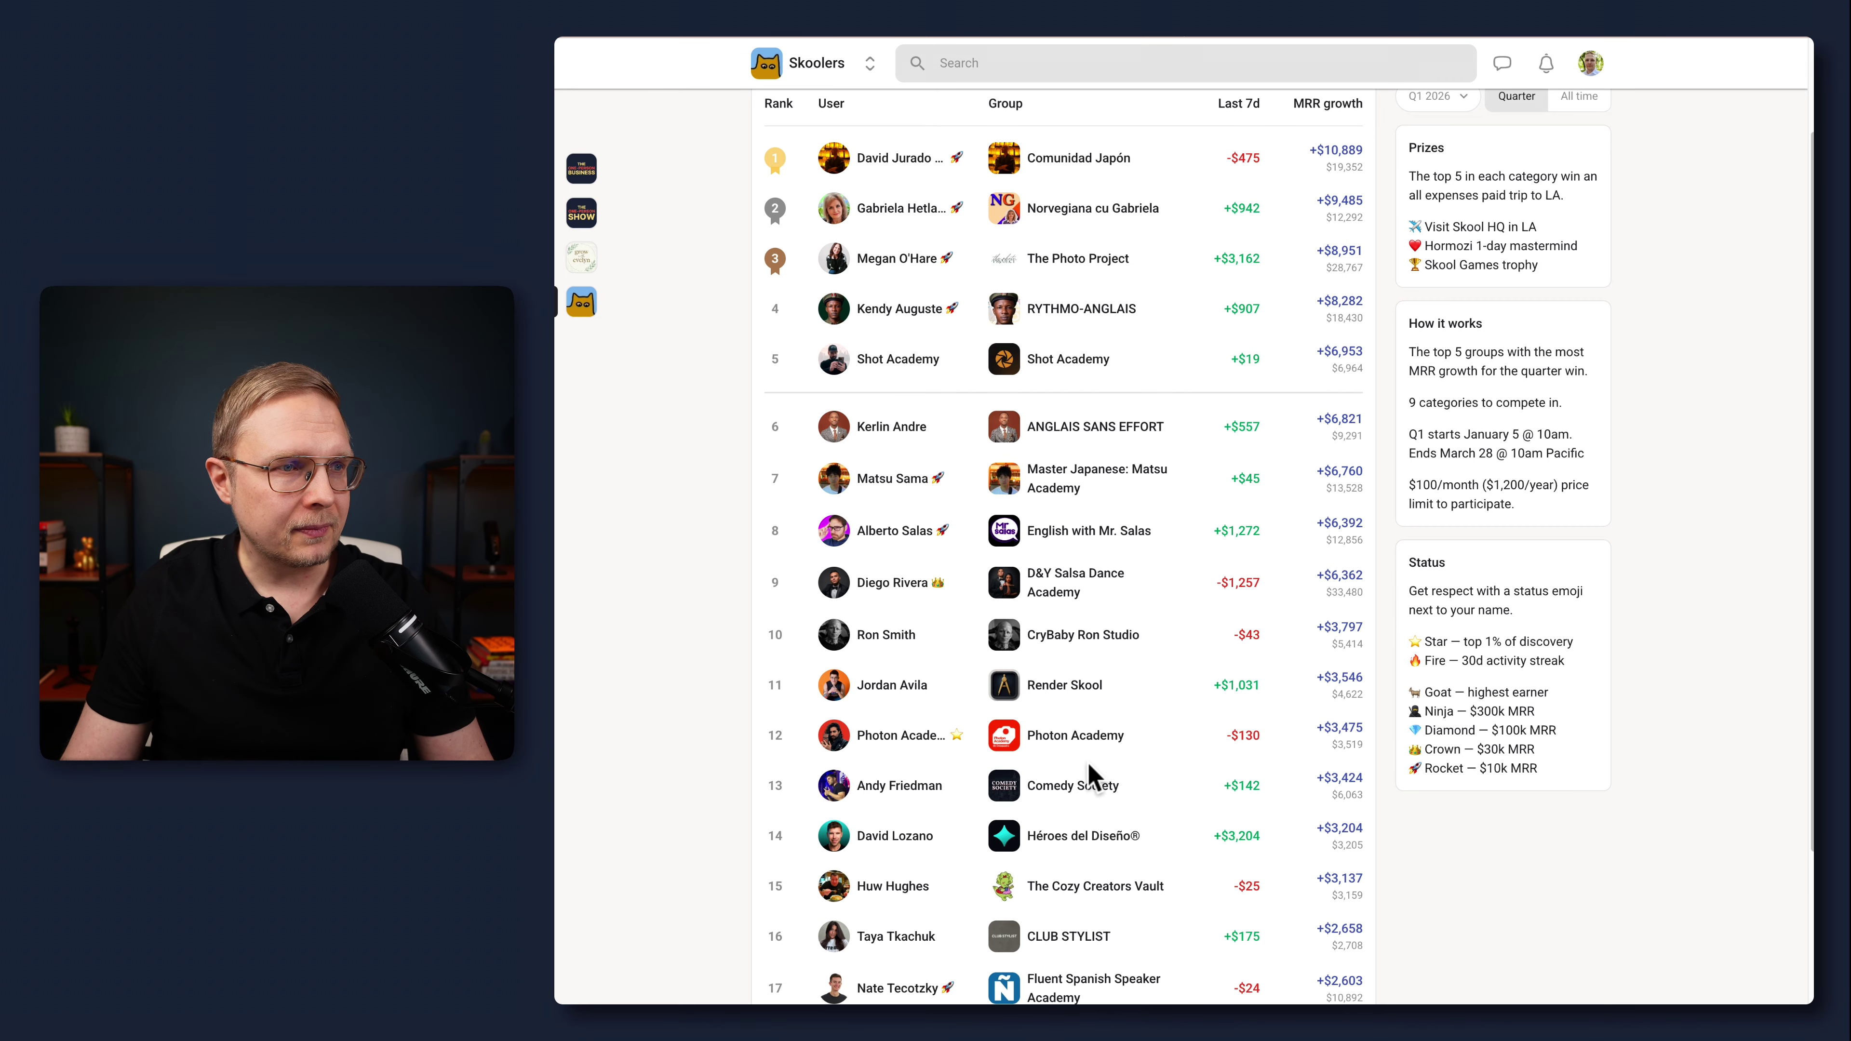
pyautogui.click(1066, 689)
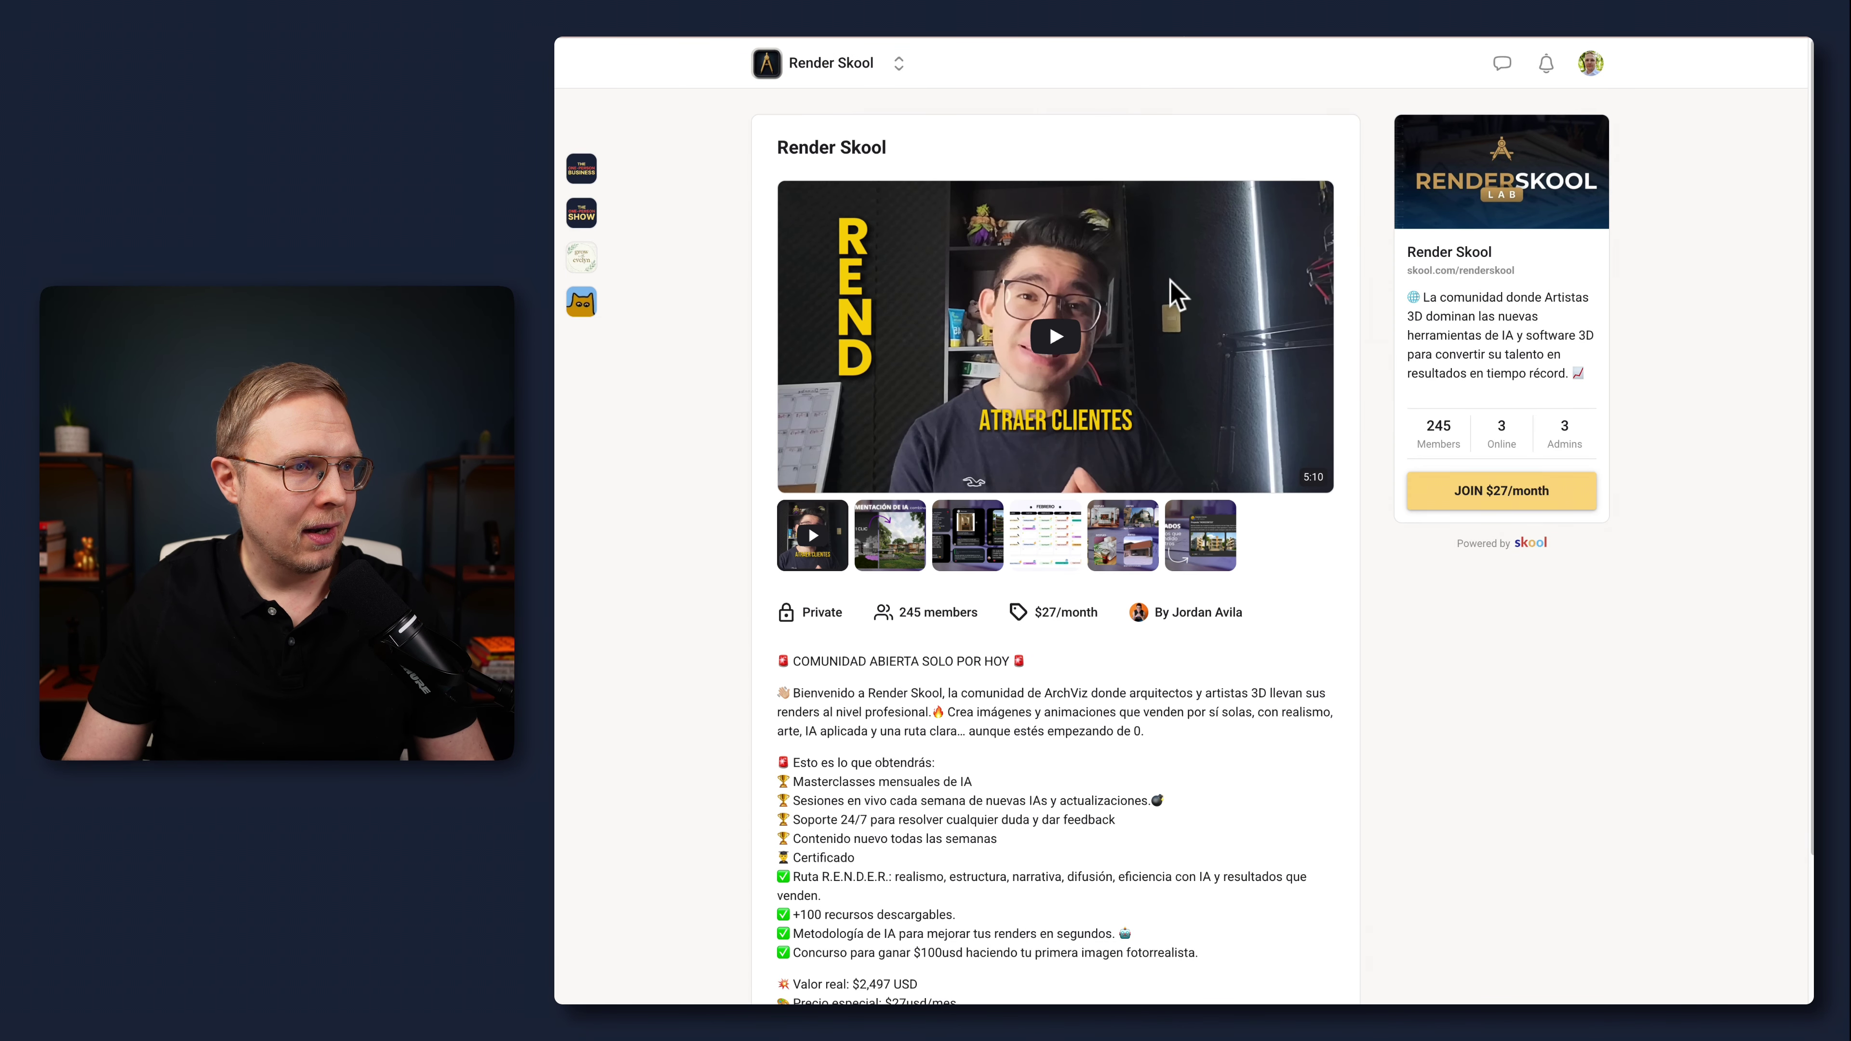
pyautogui.click(911, 35)
pyautogui.scroll(-3, 1193, 569)
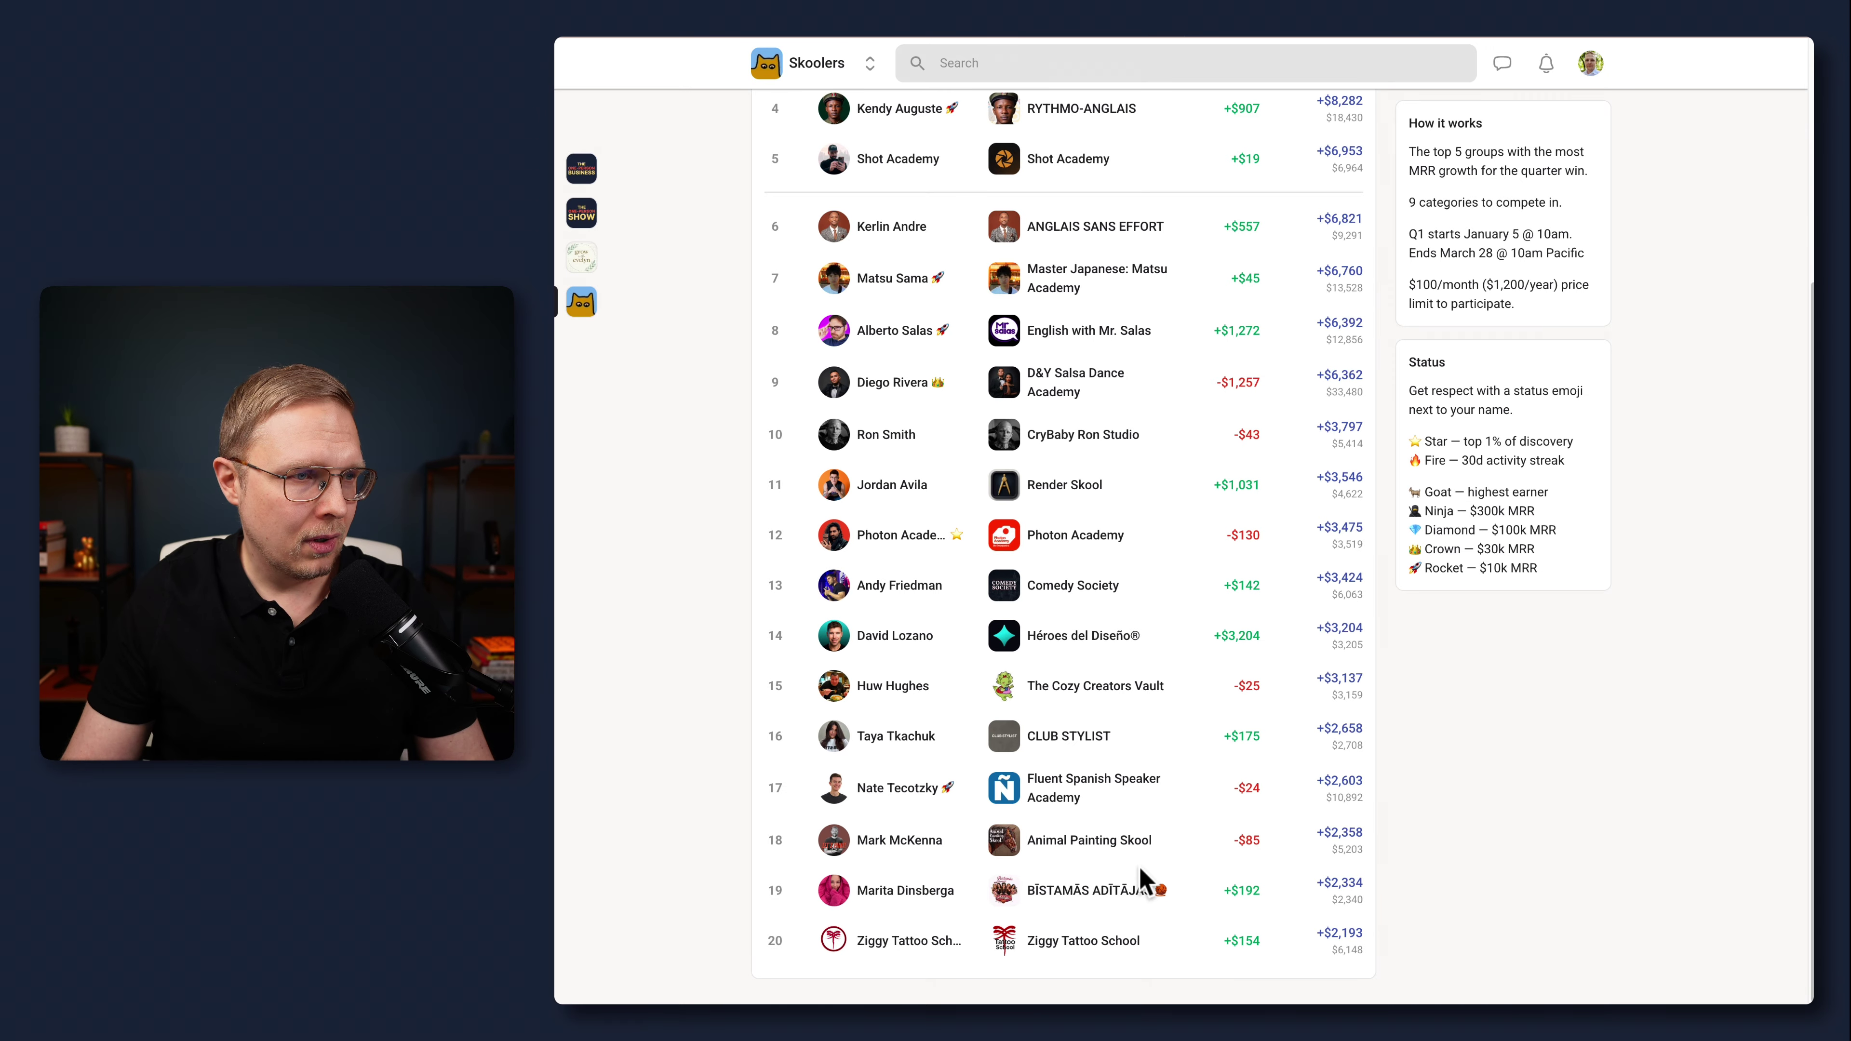
pyautogui.click(827, 35)
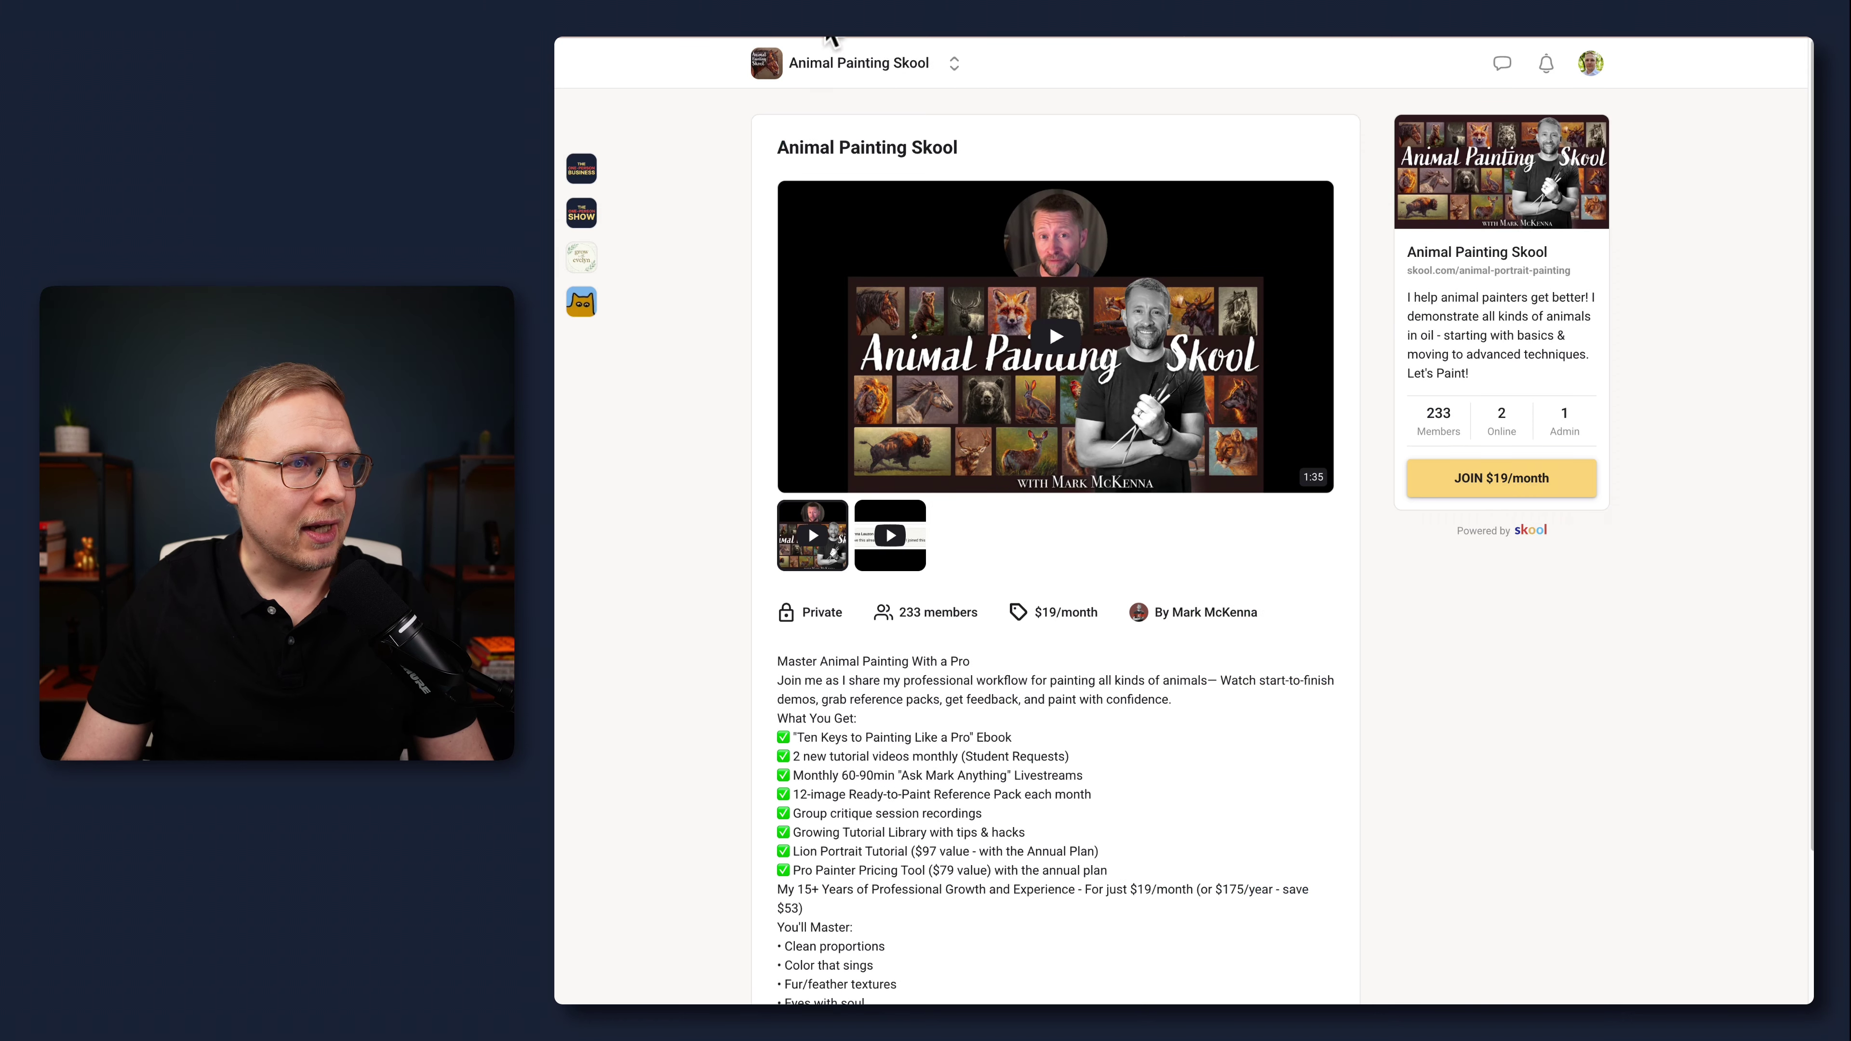
# Step: Capture a screenshot of Animal Painting Skool's description text and attach it to the new Claude chat
pyautogui.scroll(-1, 651, 431)
pyautogui.scroll(-3, 656, 445)
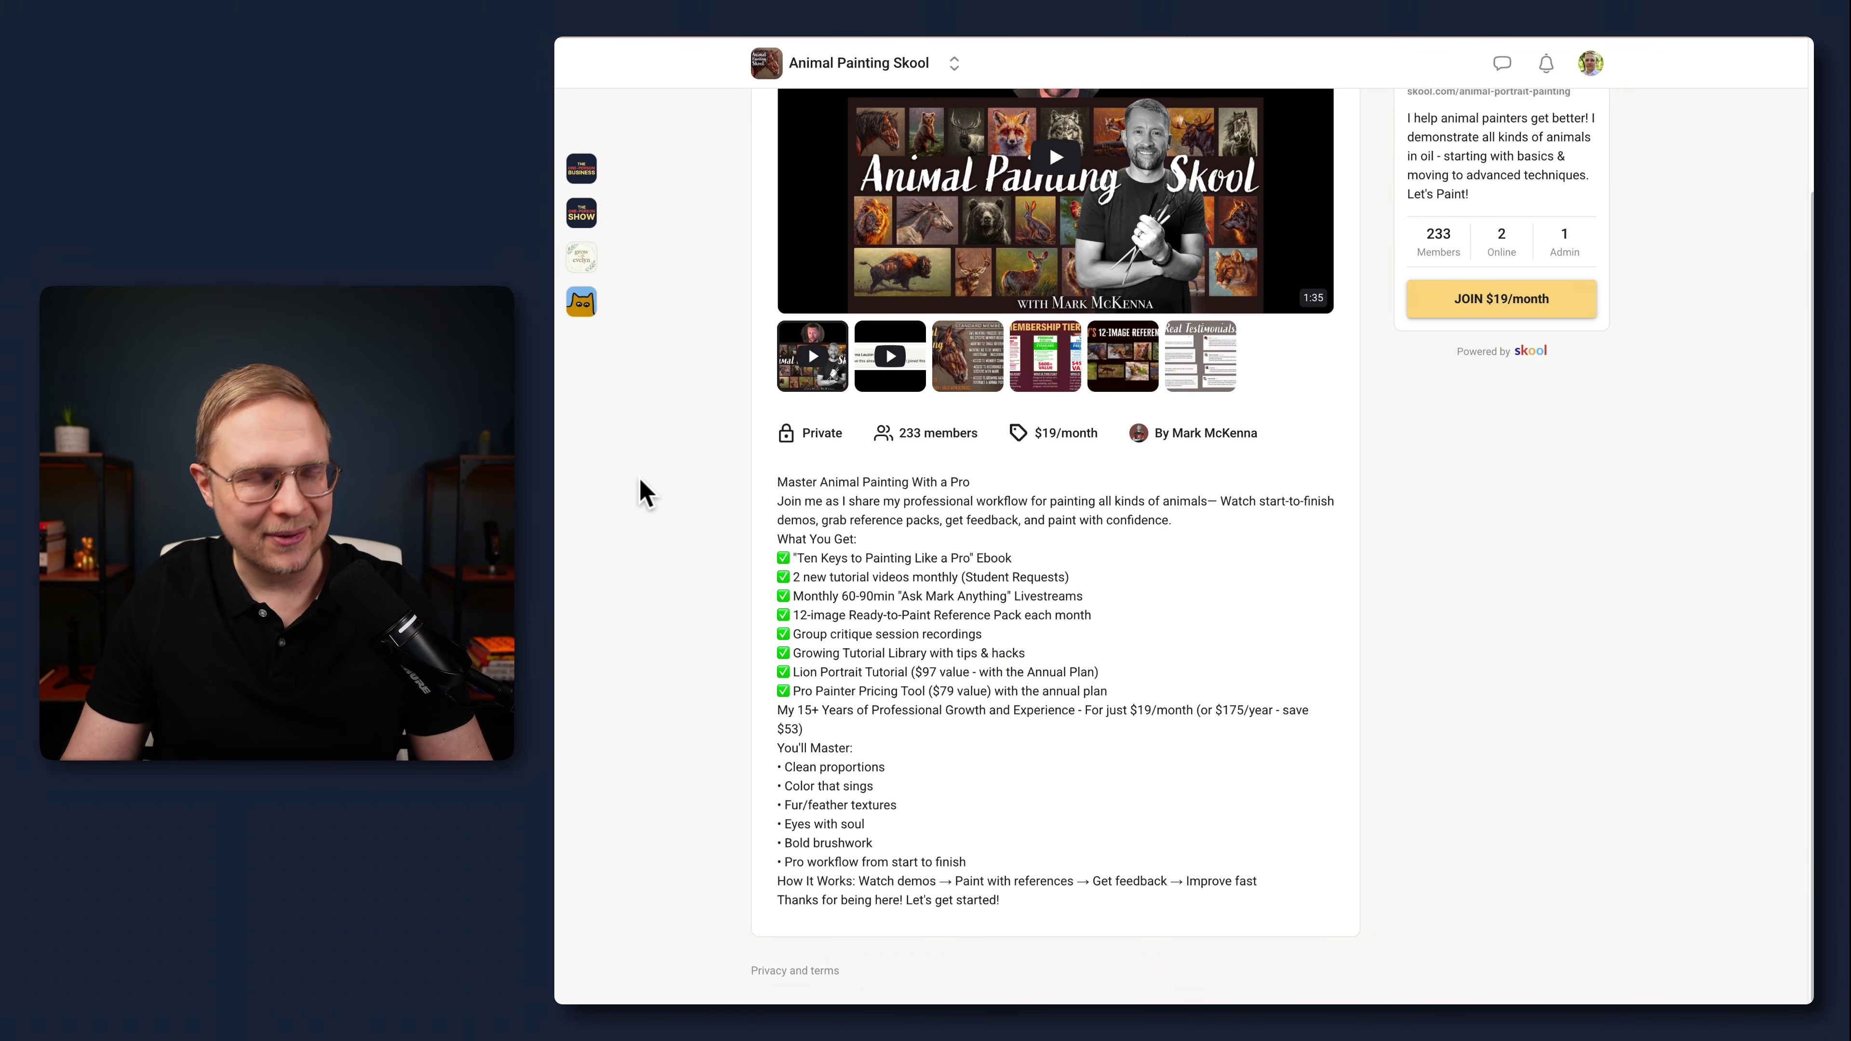
pyautogui.press('super+shift+4')
pyautogui.moveTo(716, 461); pyautogui.dragTo(1534, 920)
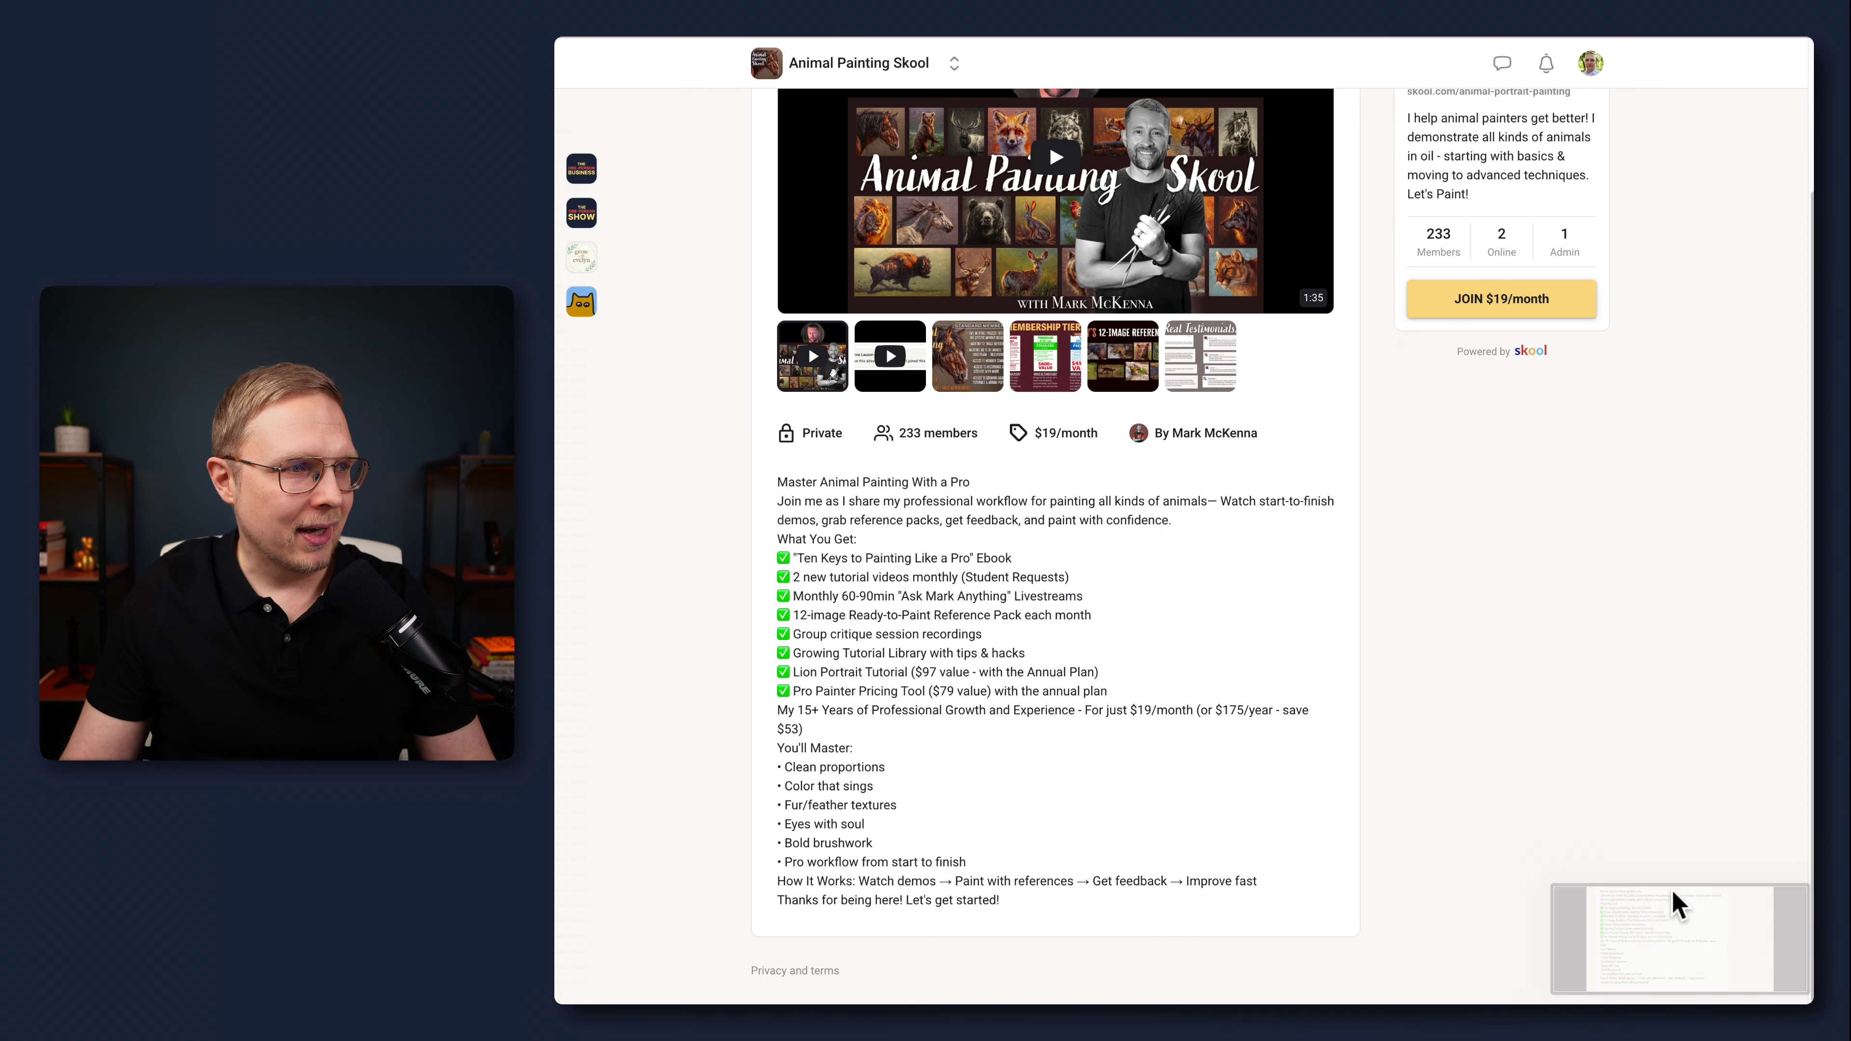
pyautogui.click(1685, 911)
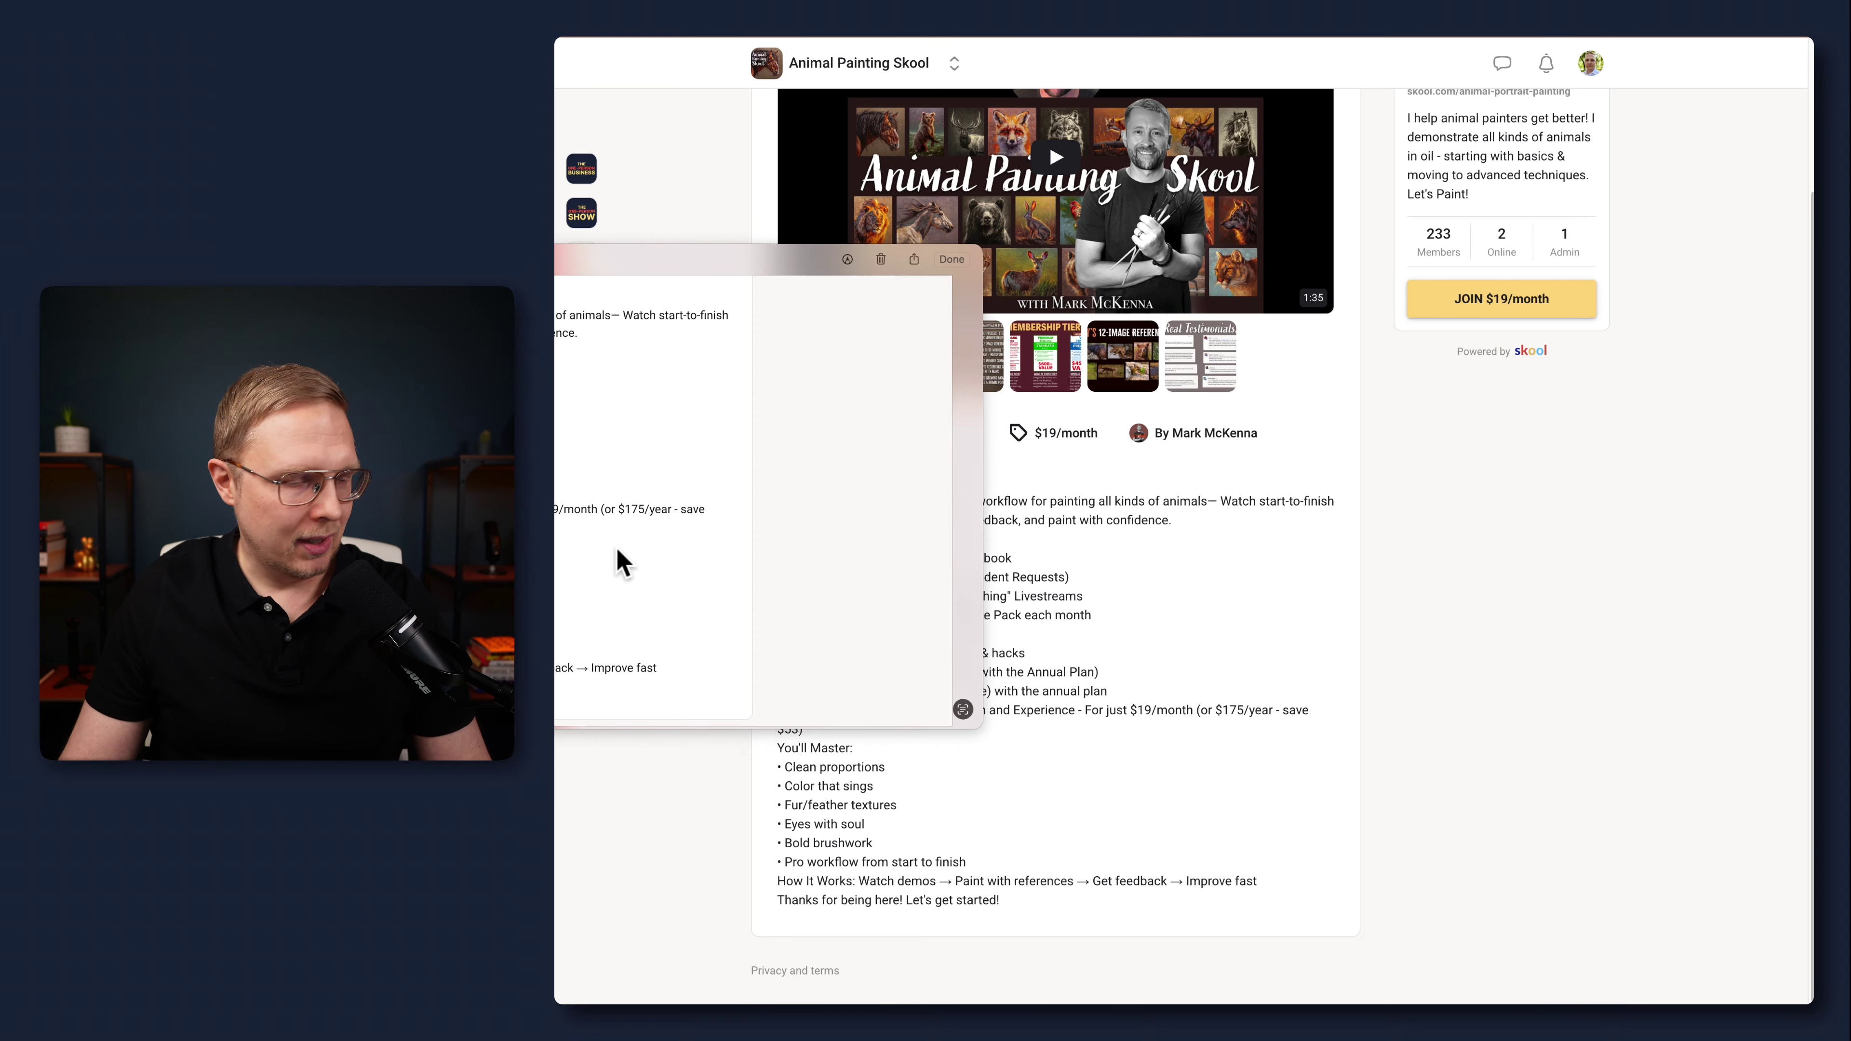
pyautogui.click(1038, 38)
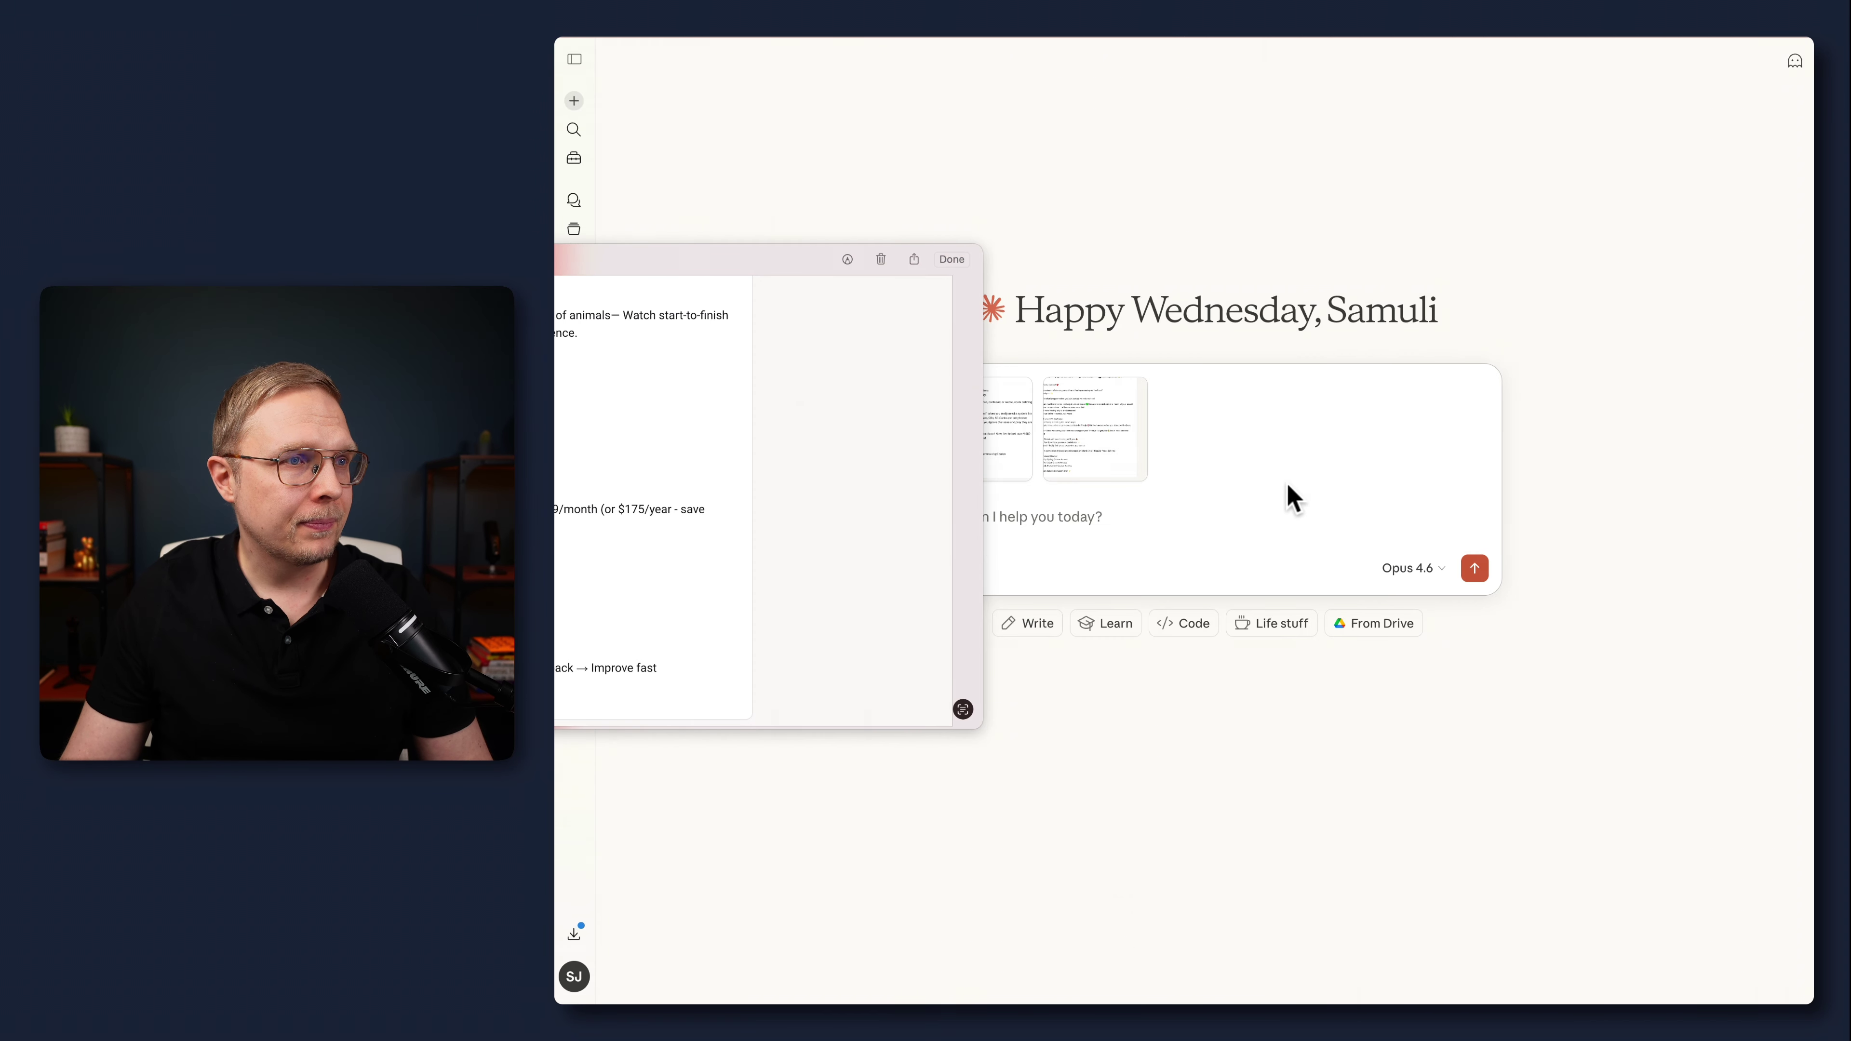
pyautogui.press('super+v')
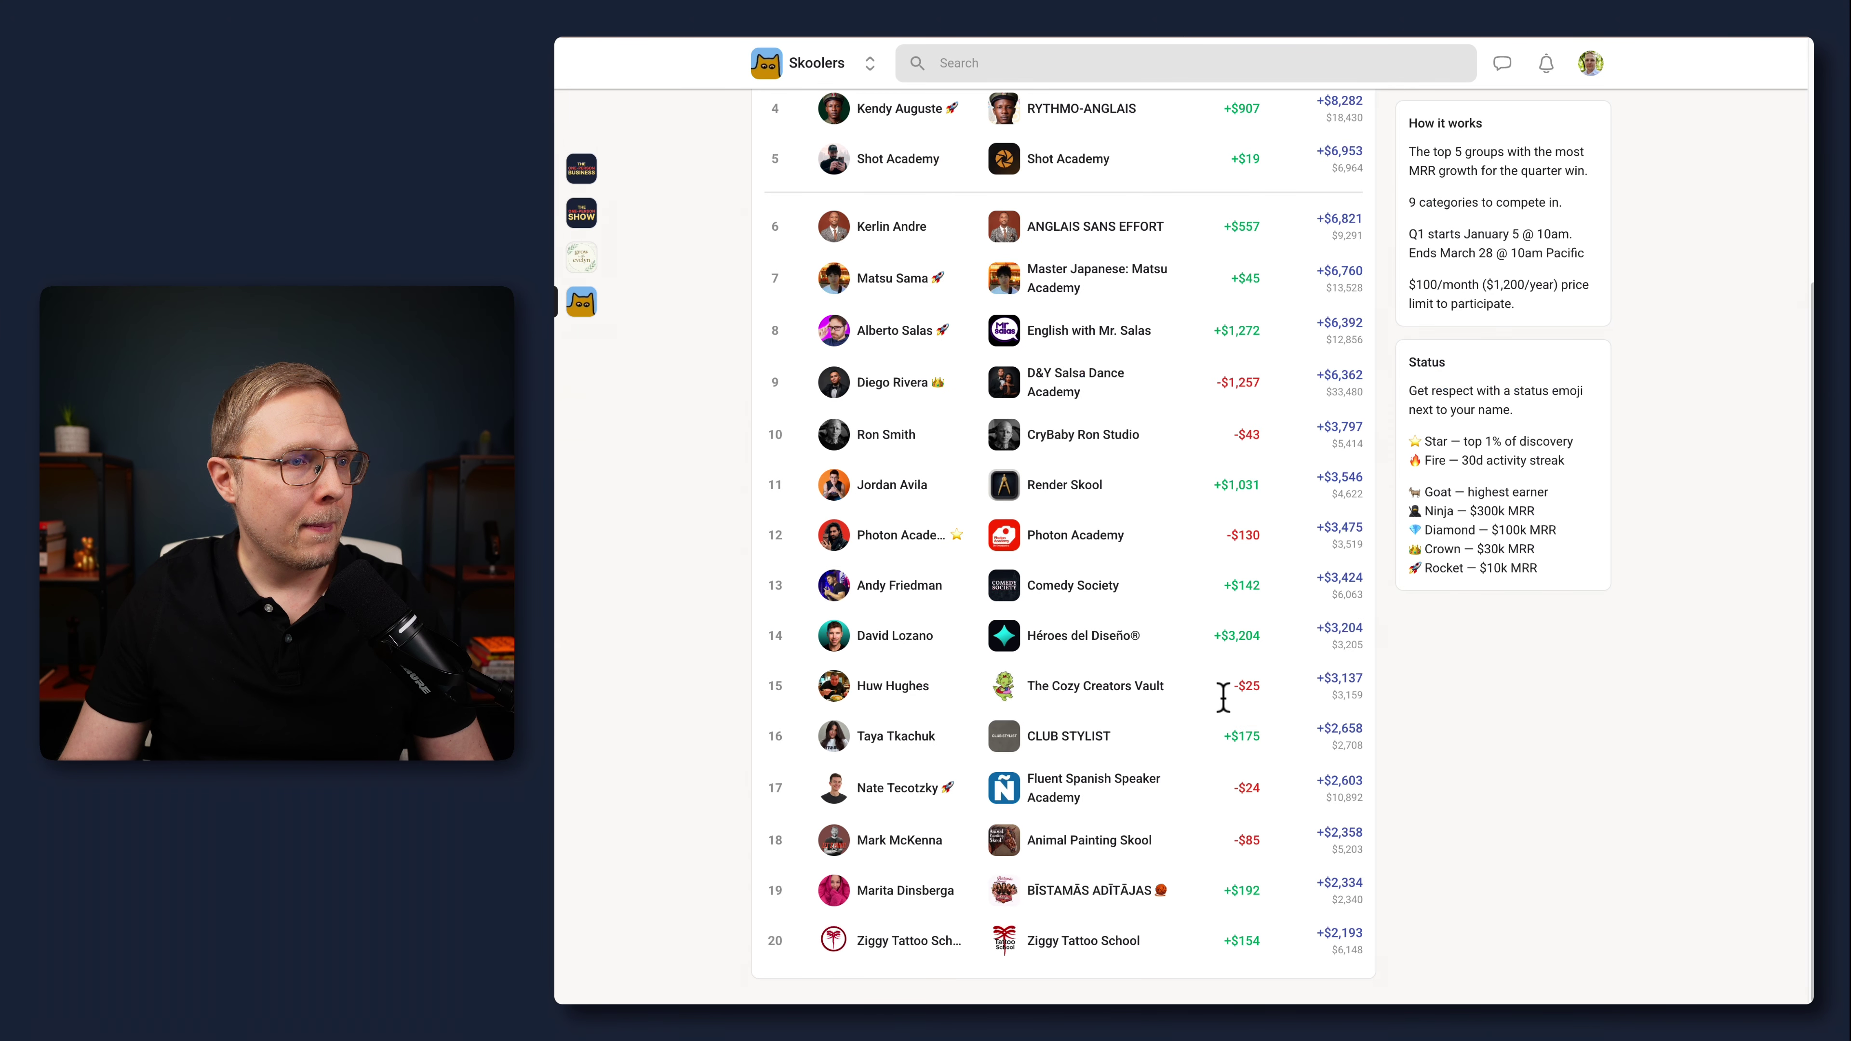
# Step: Return to the Skool Games rankings, switch from Hobbies to the Money category and look through its groups
pyautogui.scroll(5, 1224, 693)
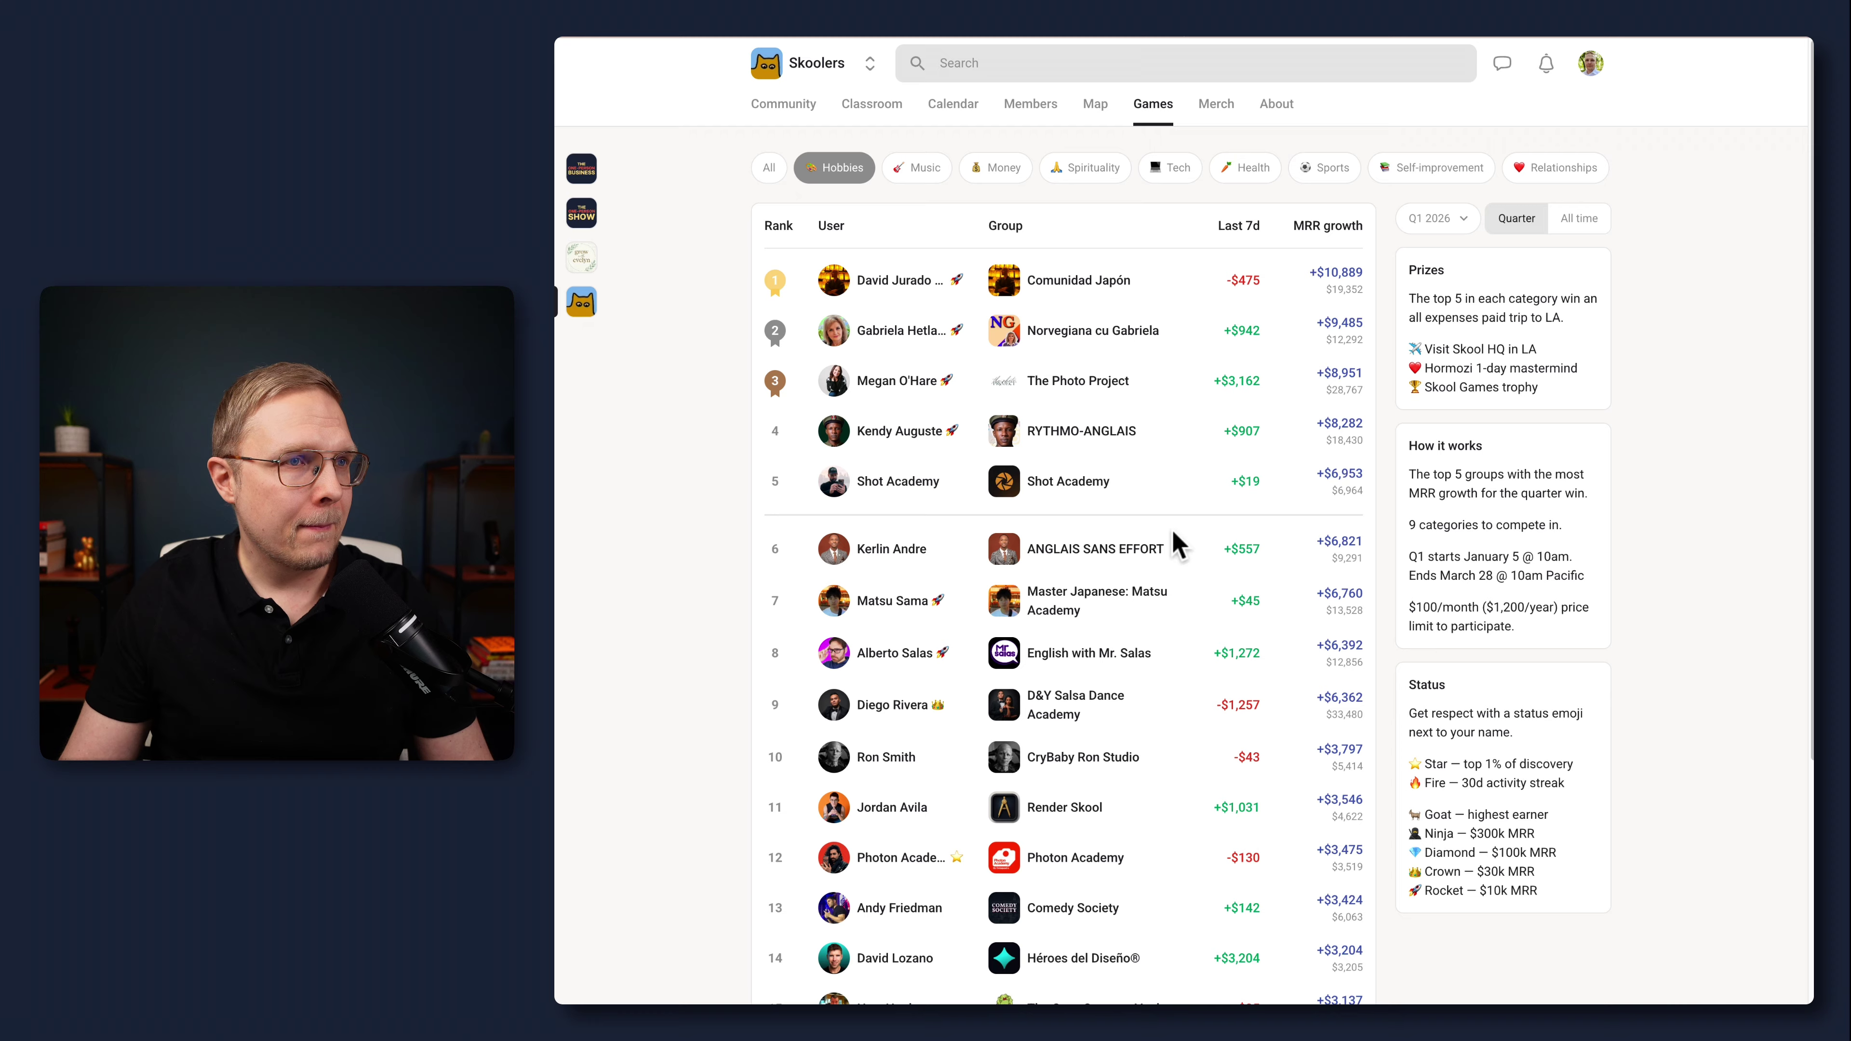
pyautogui.click(938, 172)
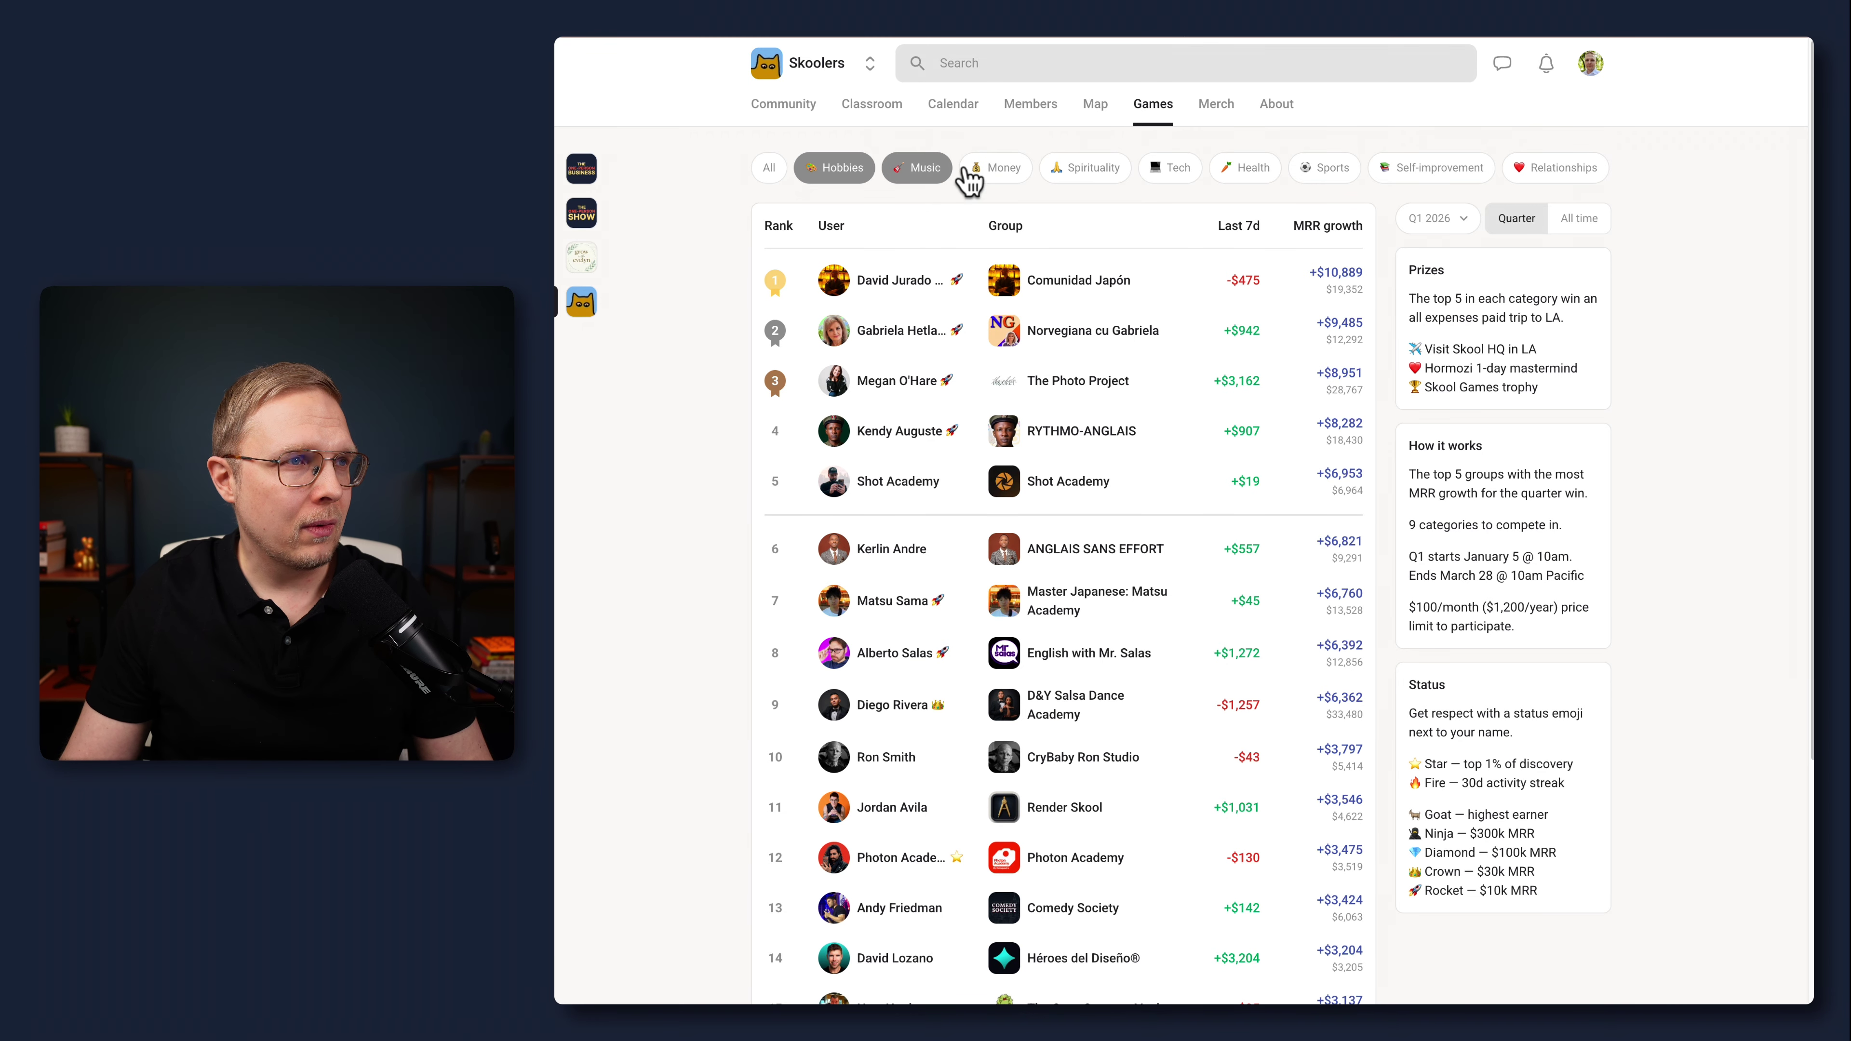
pyautogui.click(1009, 174)
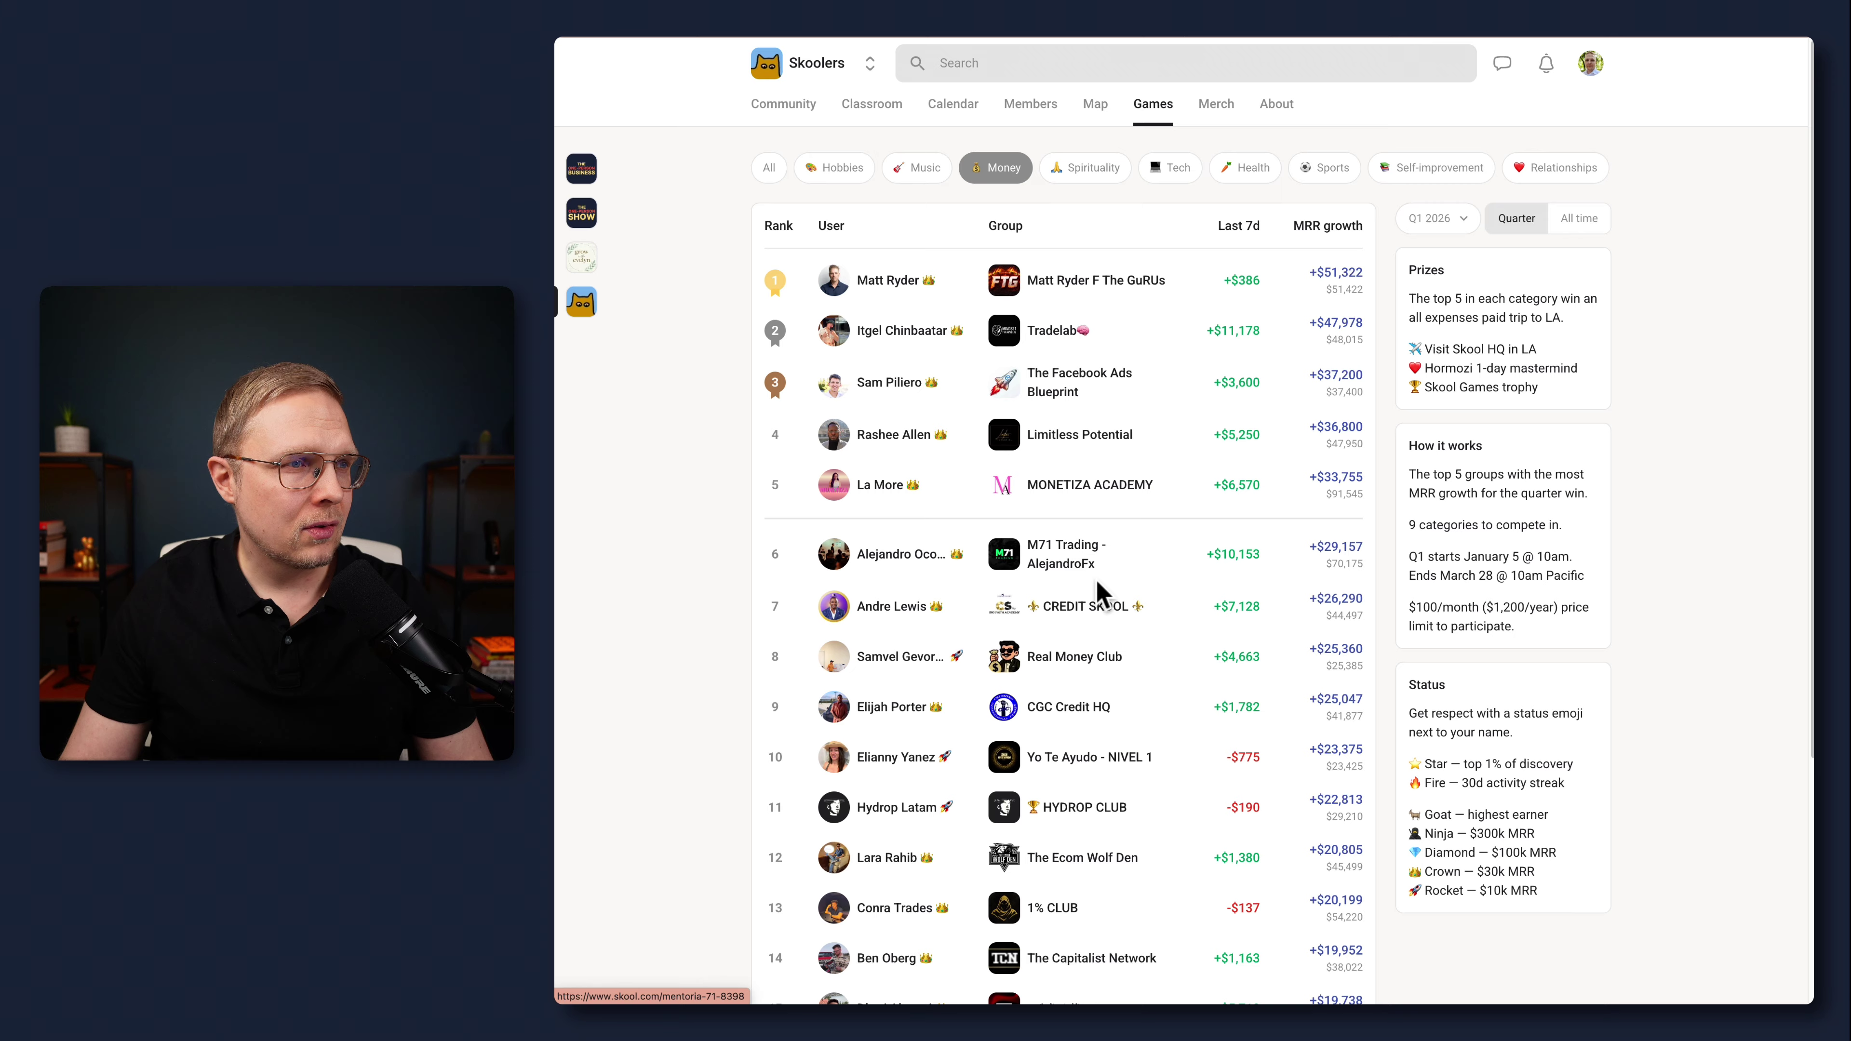
pyautogui.scroll(-2, 1123, 569)
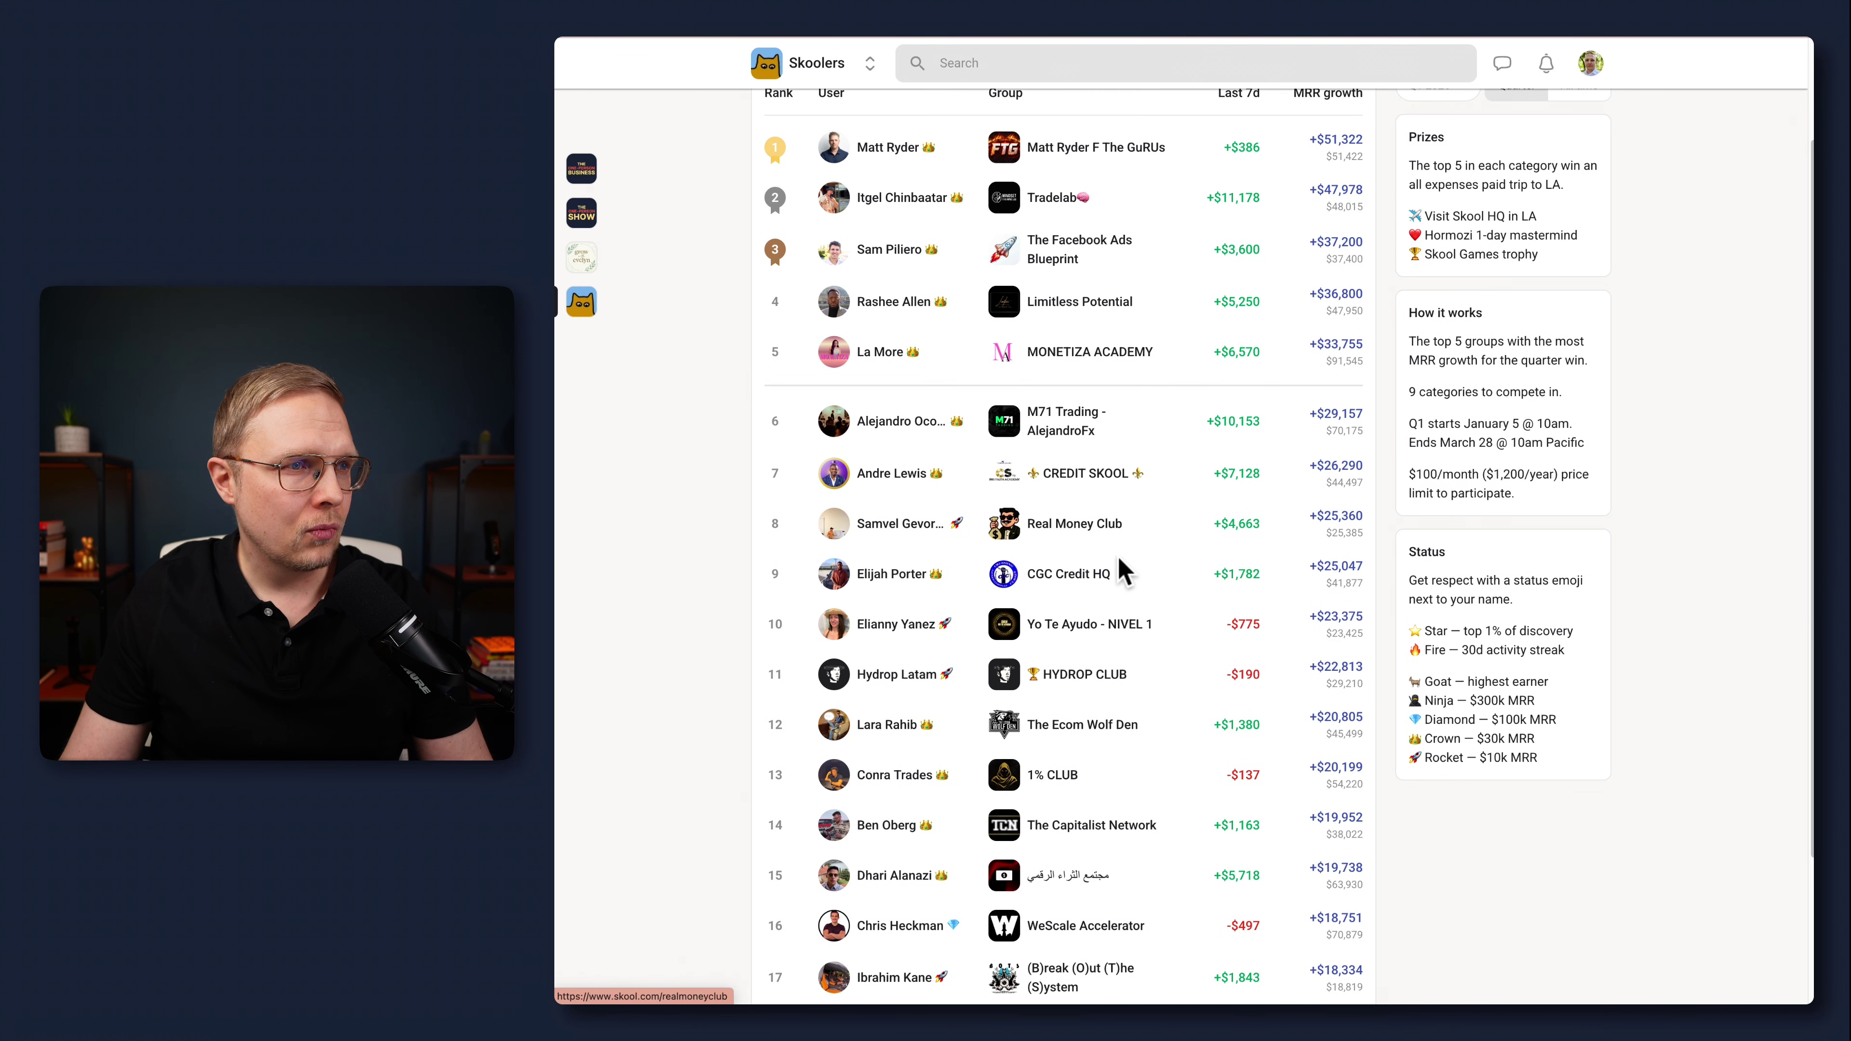
pyautogui.scroll(-3, 1123, 569)
pyautogui.scroll(-2, 1123, 569)
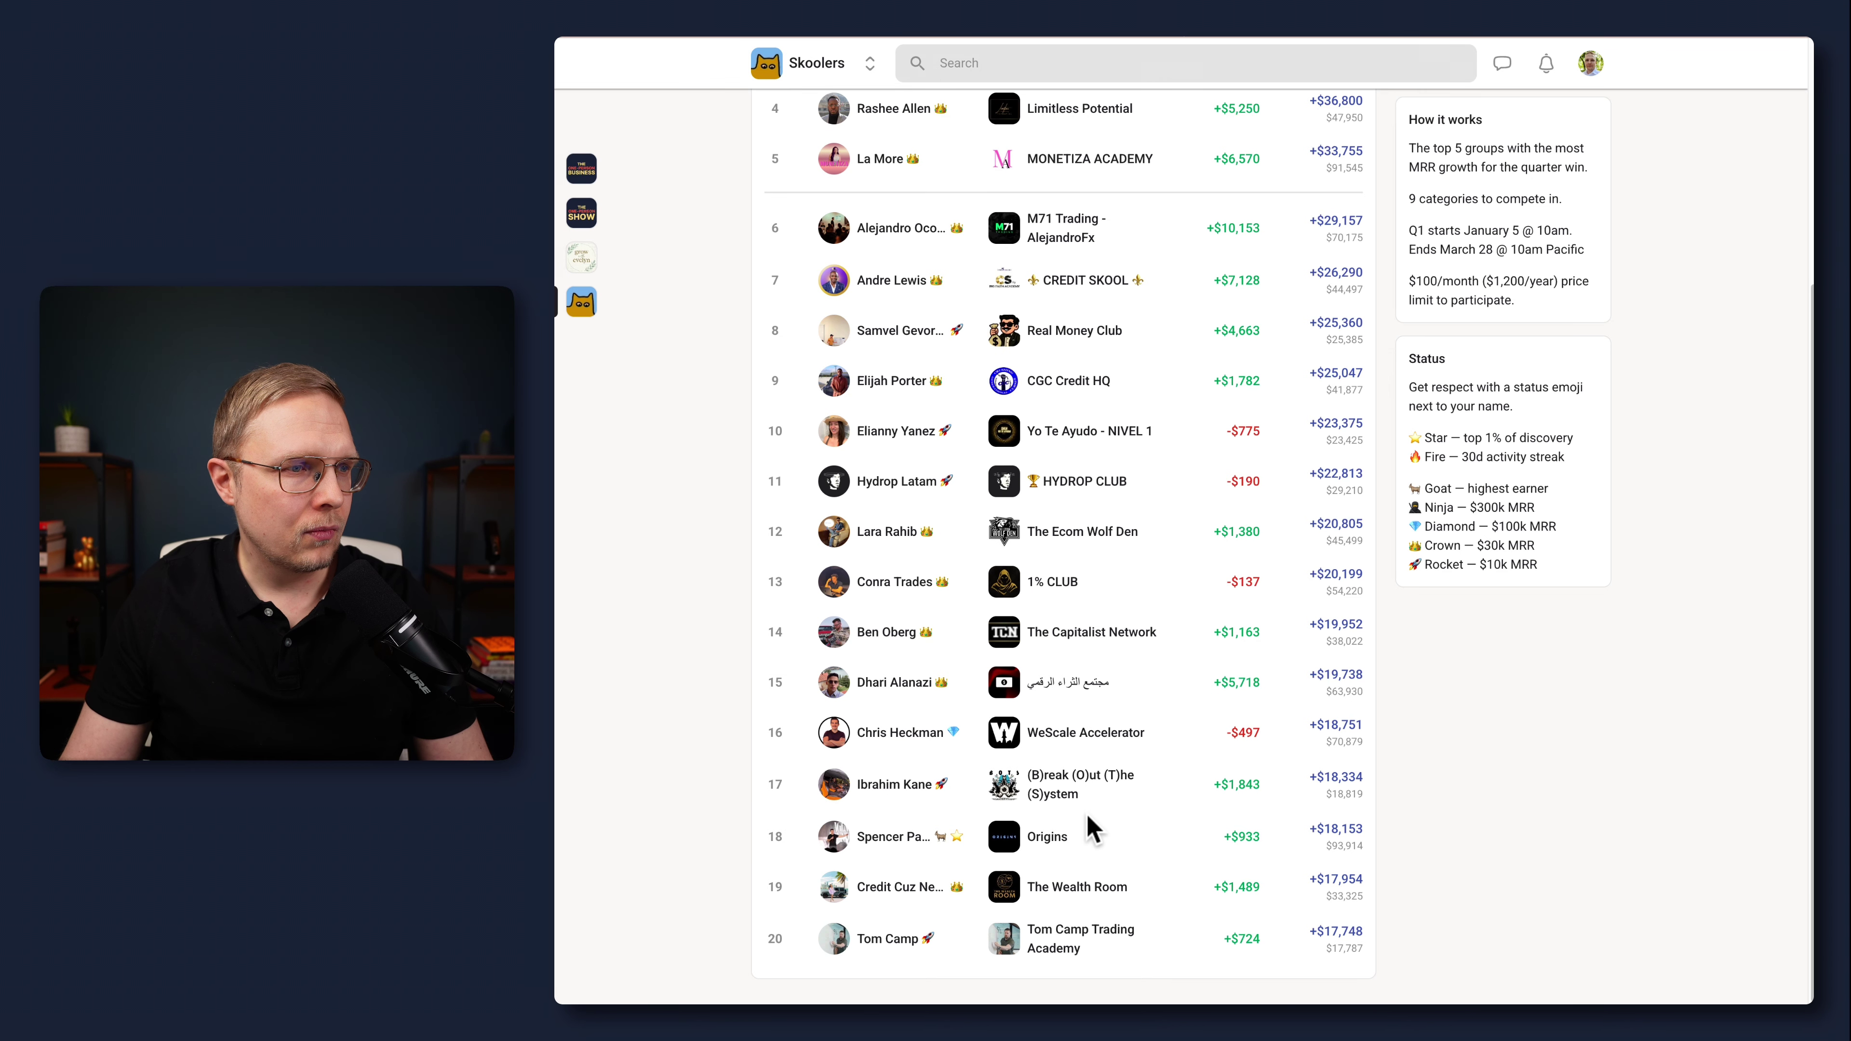
# Step: Check 1% CLUB from the Money ranking, and bring up the About page of Origins
pyautogui.click(1073, 581)
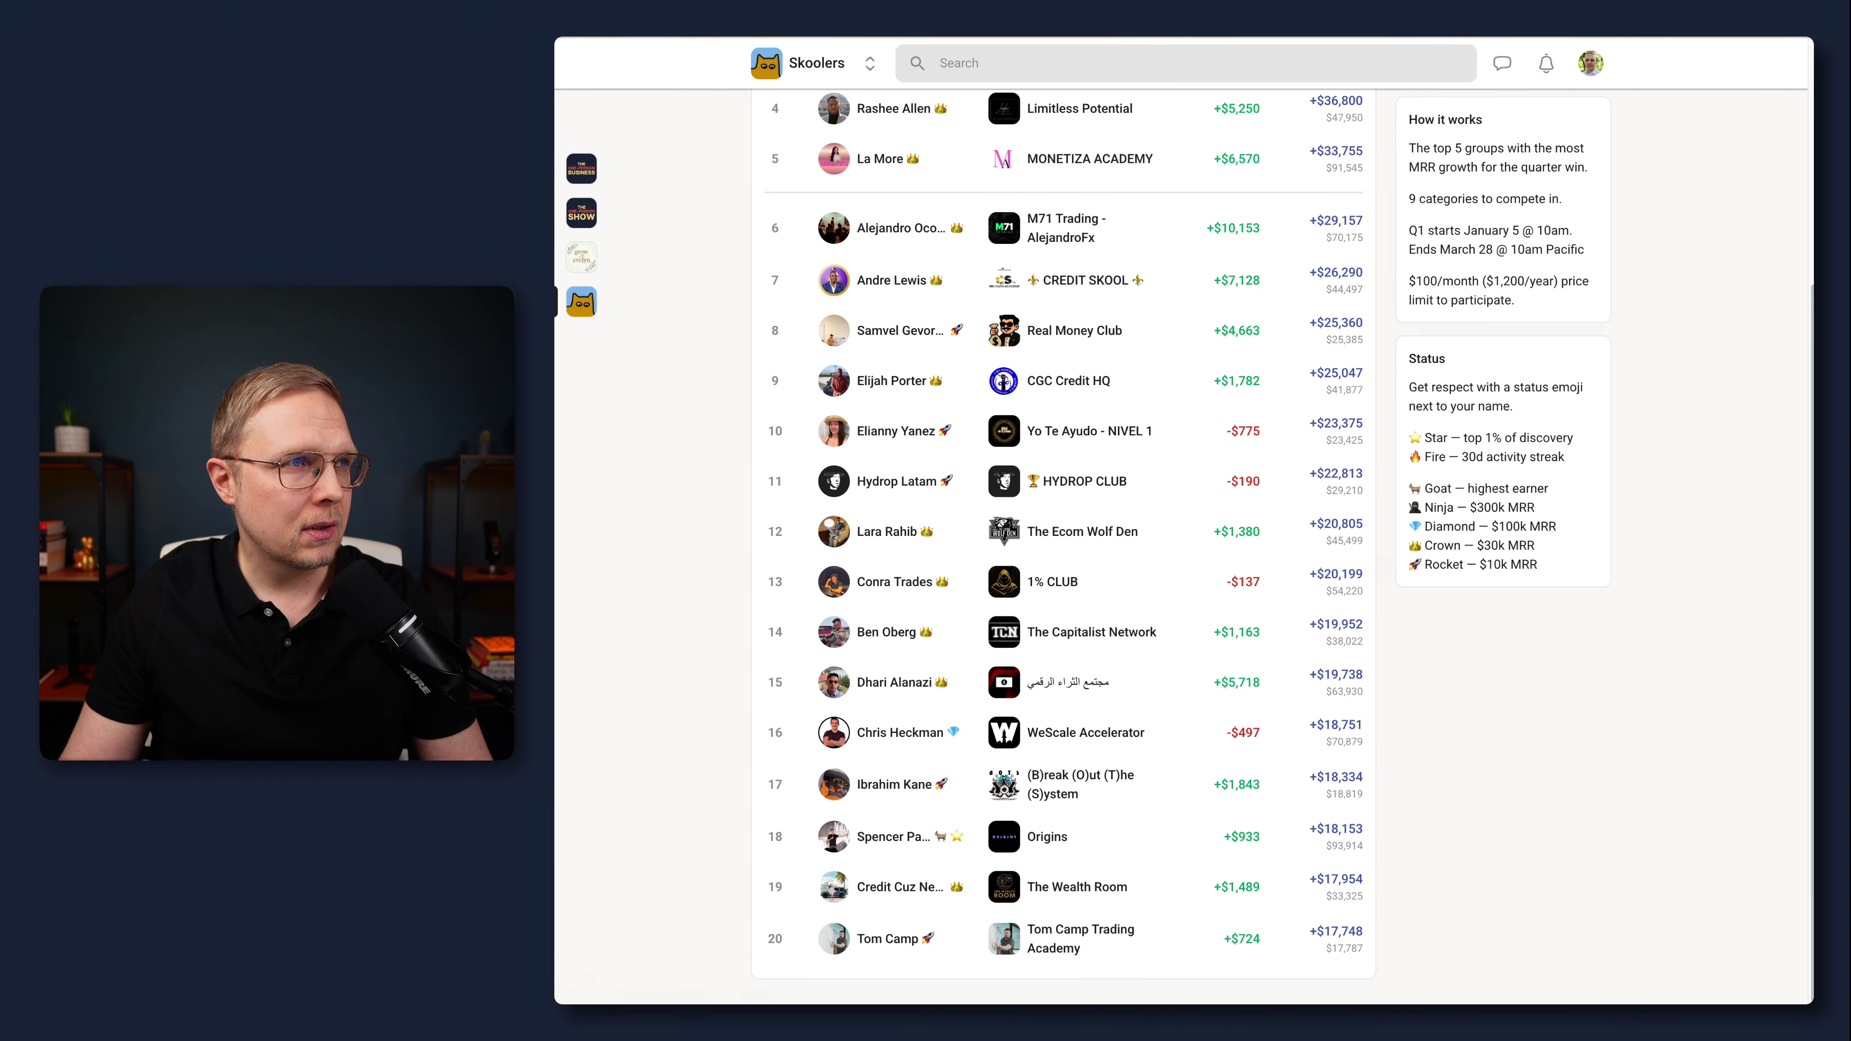
pyautogui.click(818, 26)
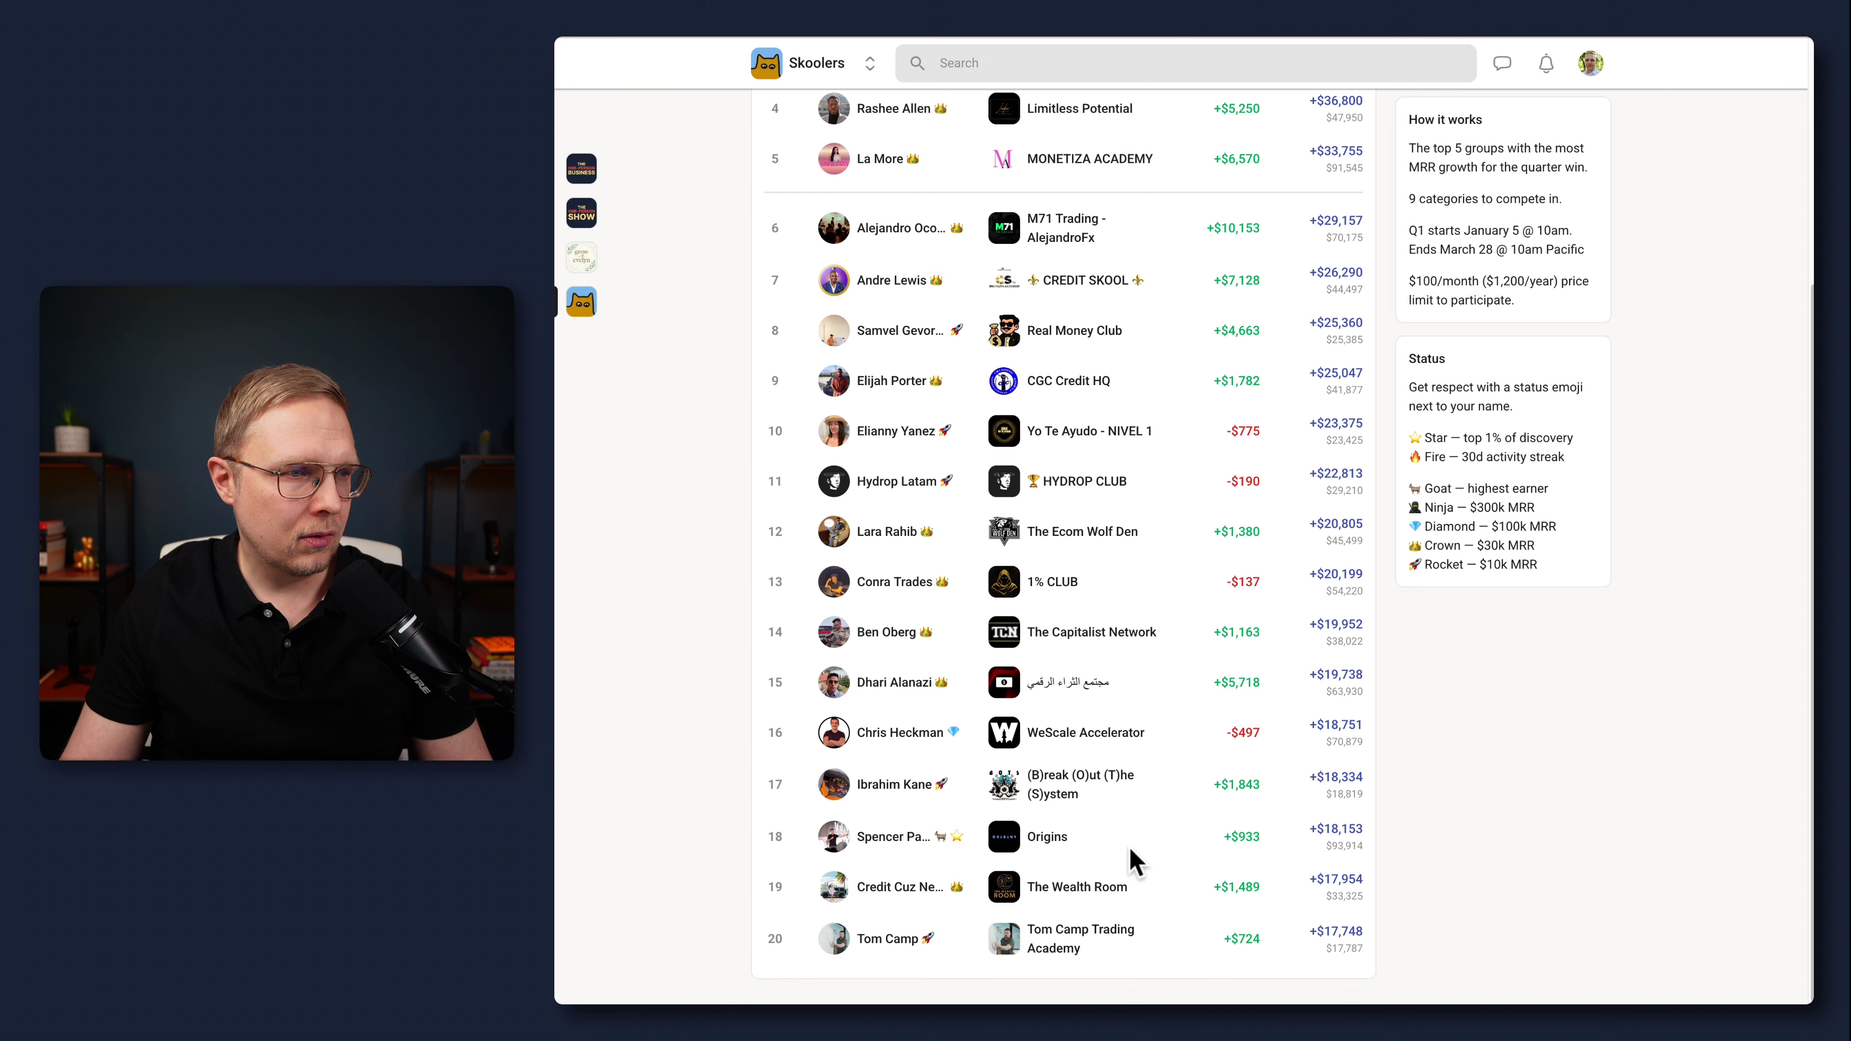
pyautogui.click(1056, 845)
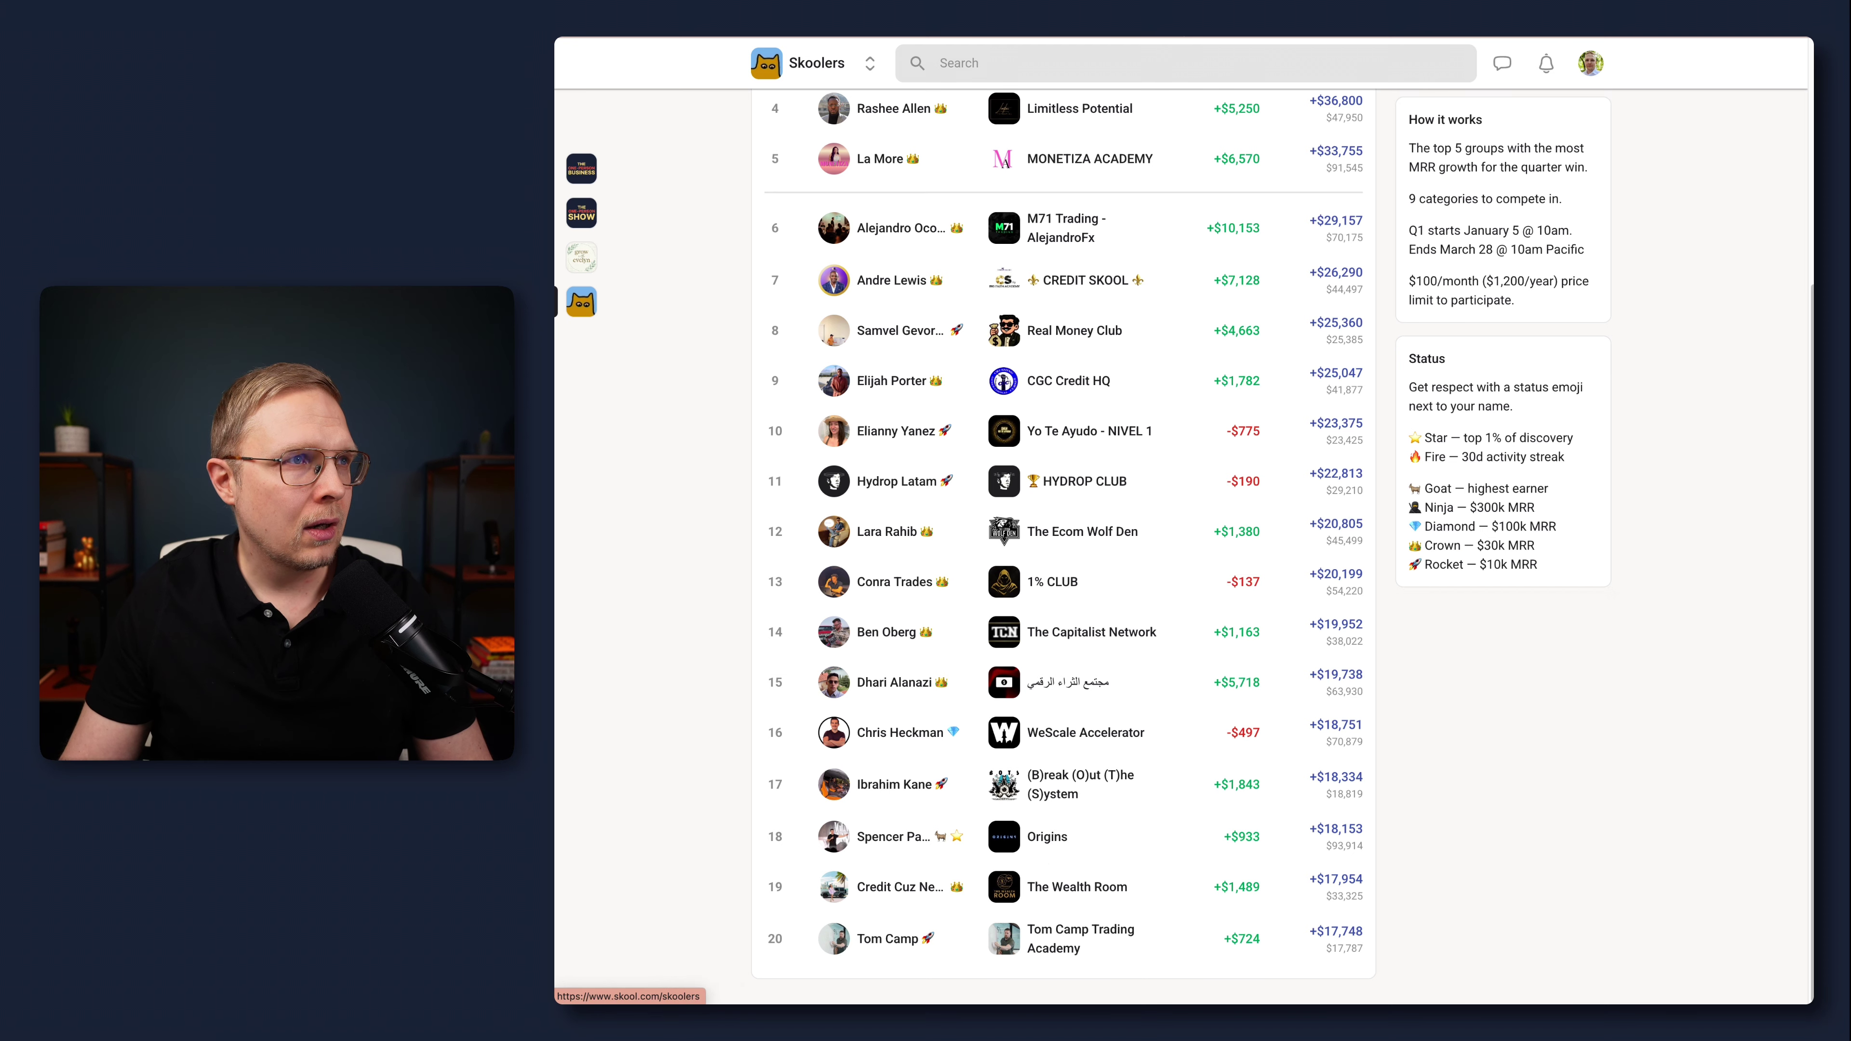
# Step: Capture a screenshot of the Origins description text and attach it to the Claude chat as another reference
pyautogui.scroll(-3, 1425, 732)
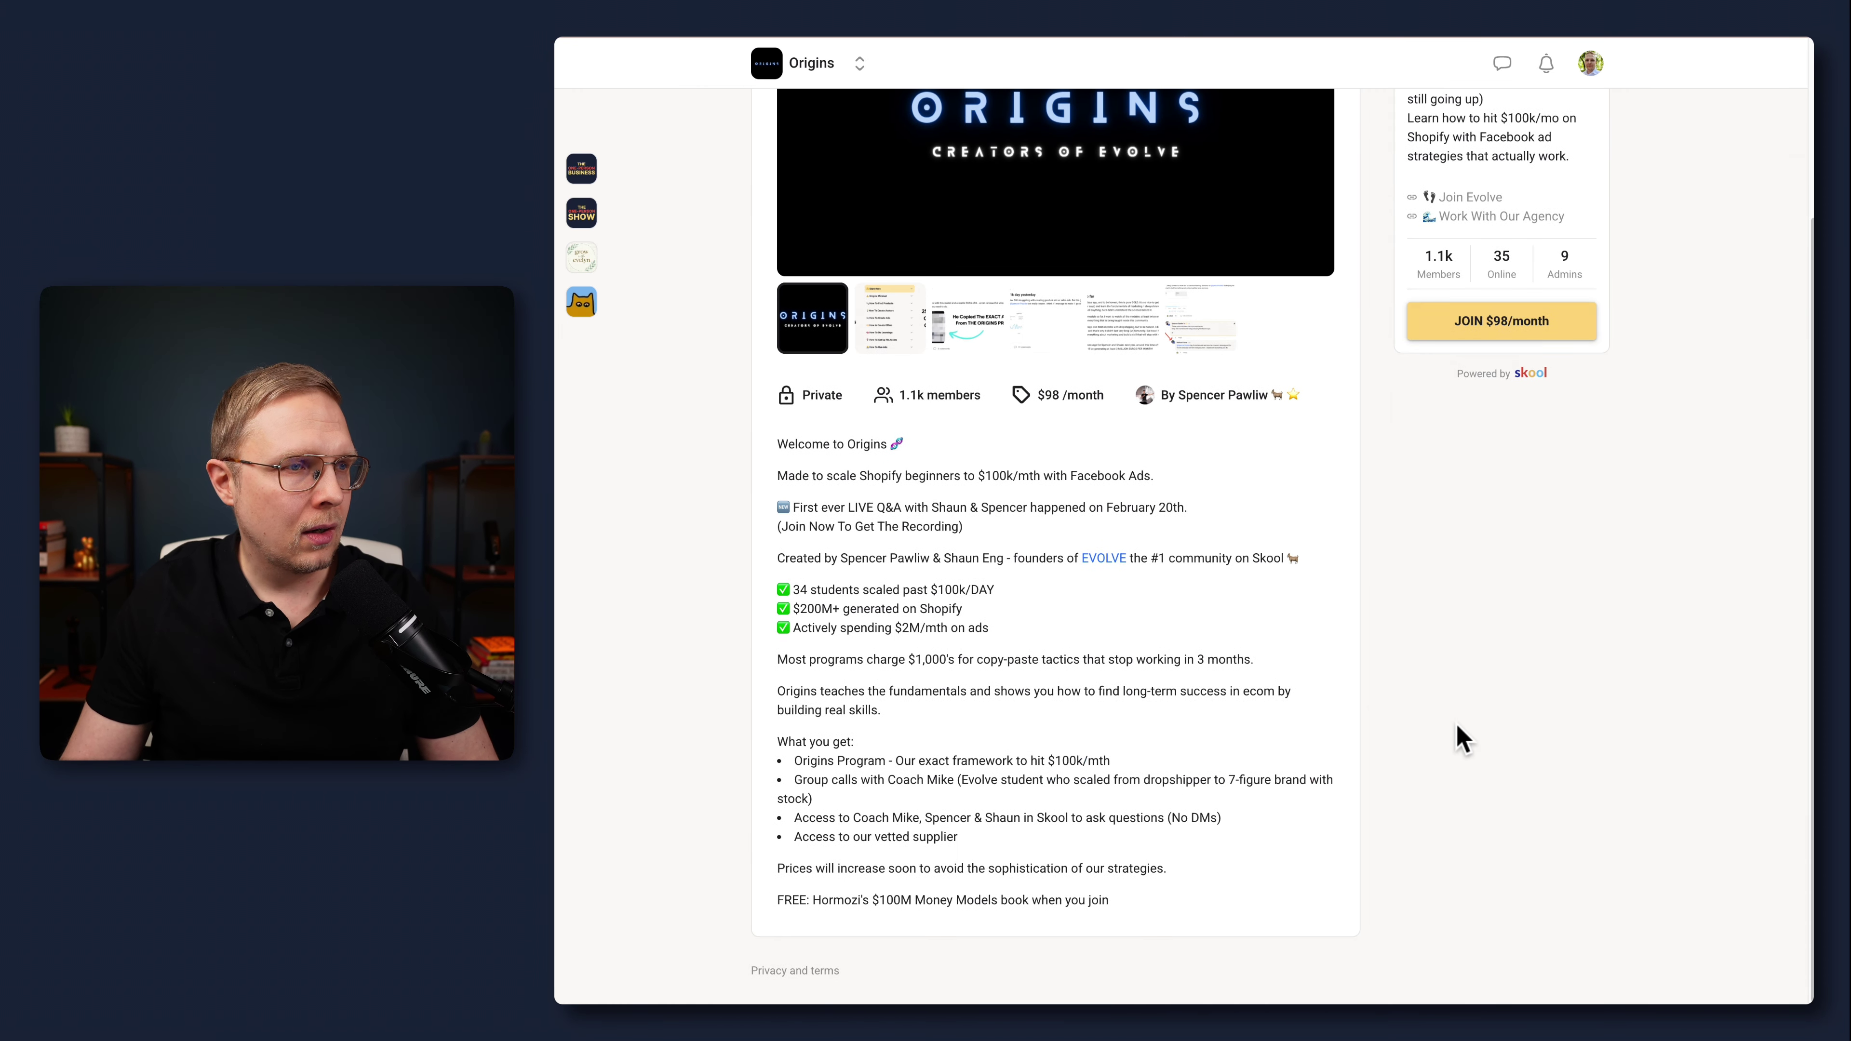
pyautogui.press('shift+super+4')
pyautogui.moveTo(723, 411); pyautogui.dragTo(1568, 1001)
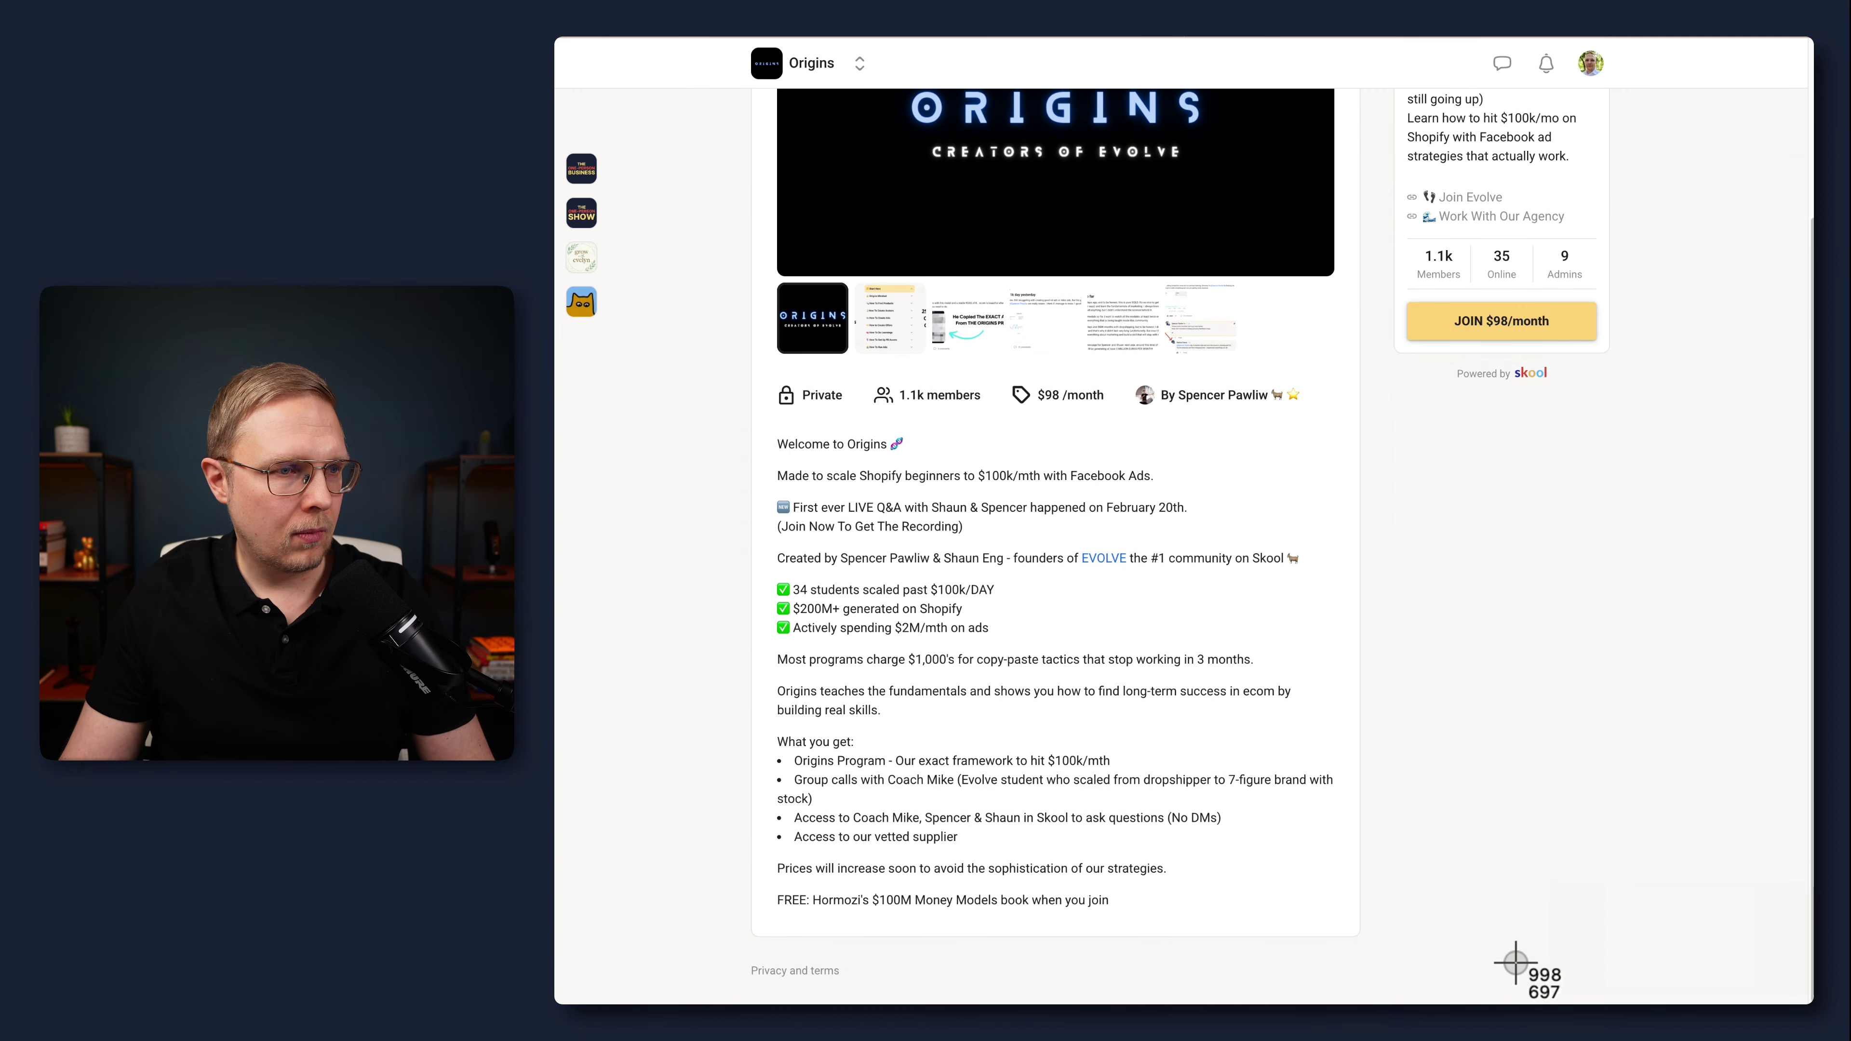
pyautogui.click(1729, 933)
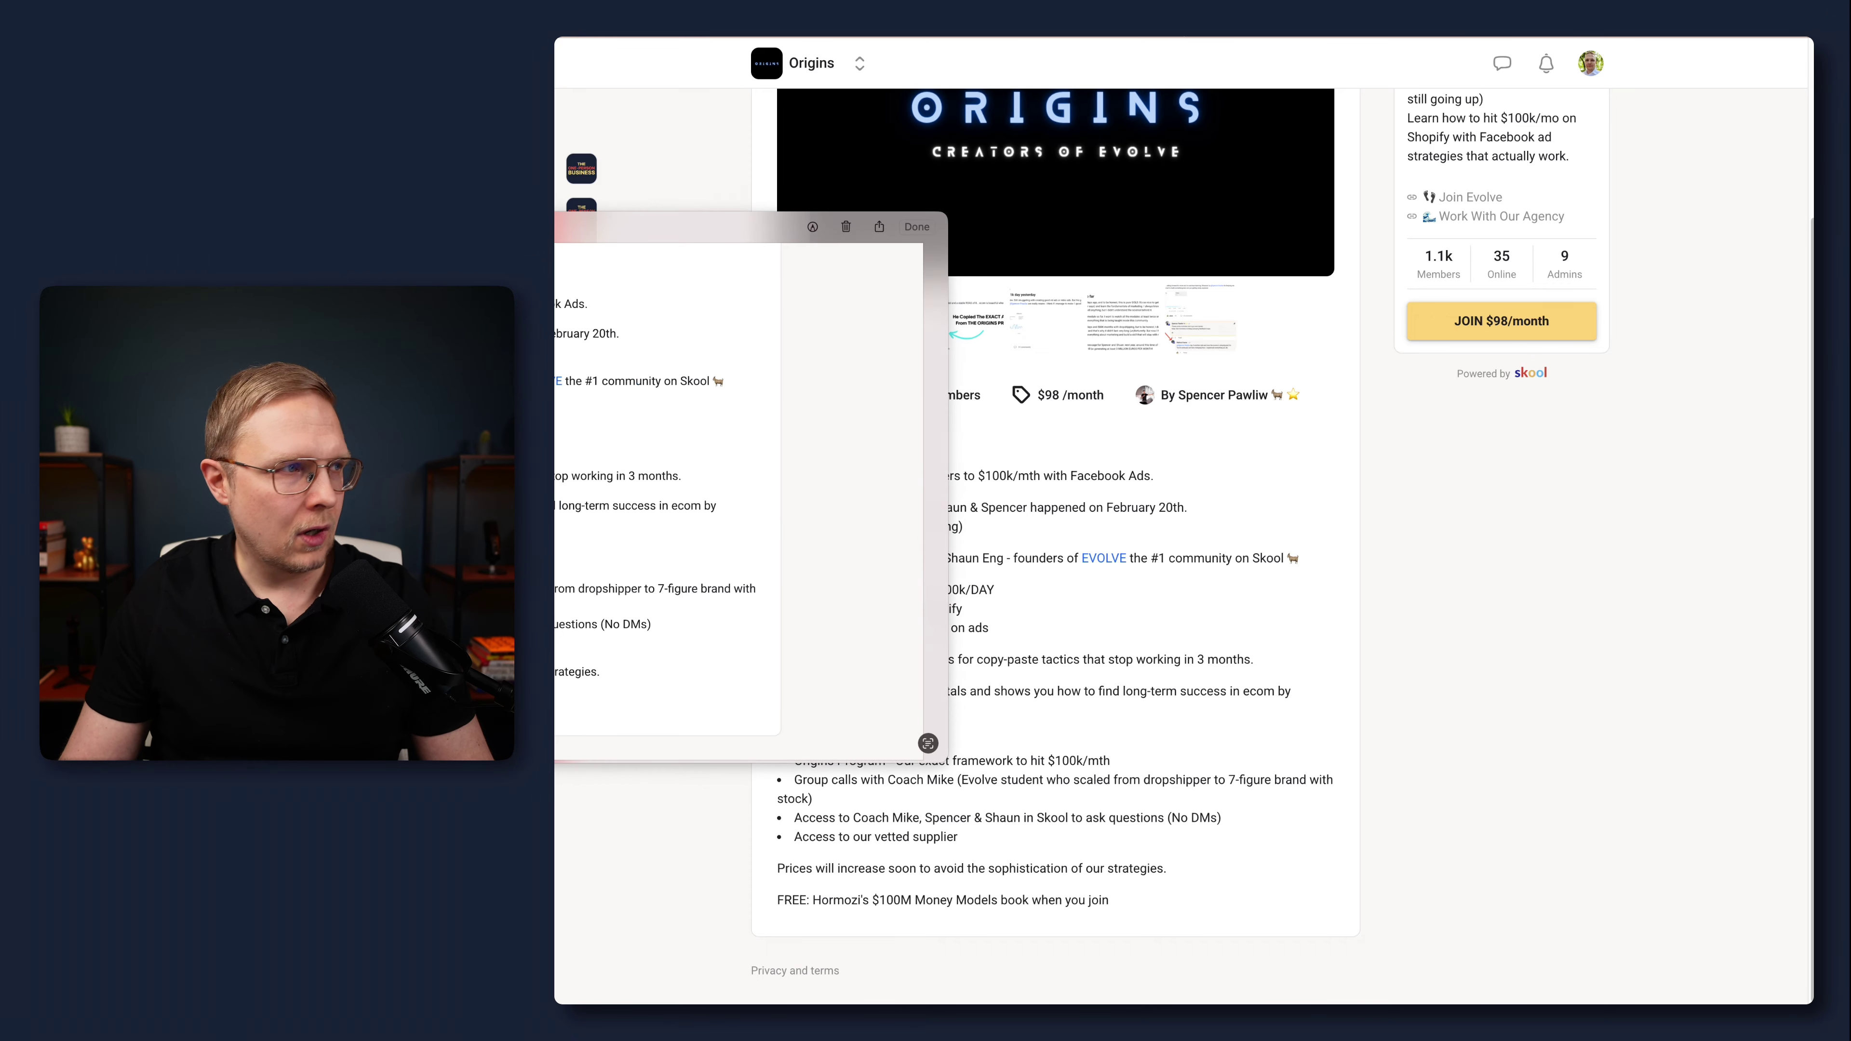
pyautogui.press('Escape')
pyautogui.press('super+Tab')
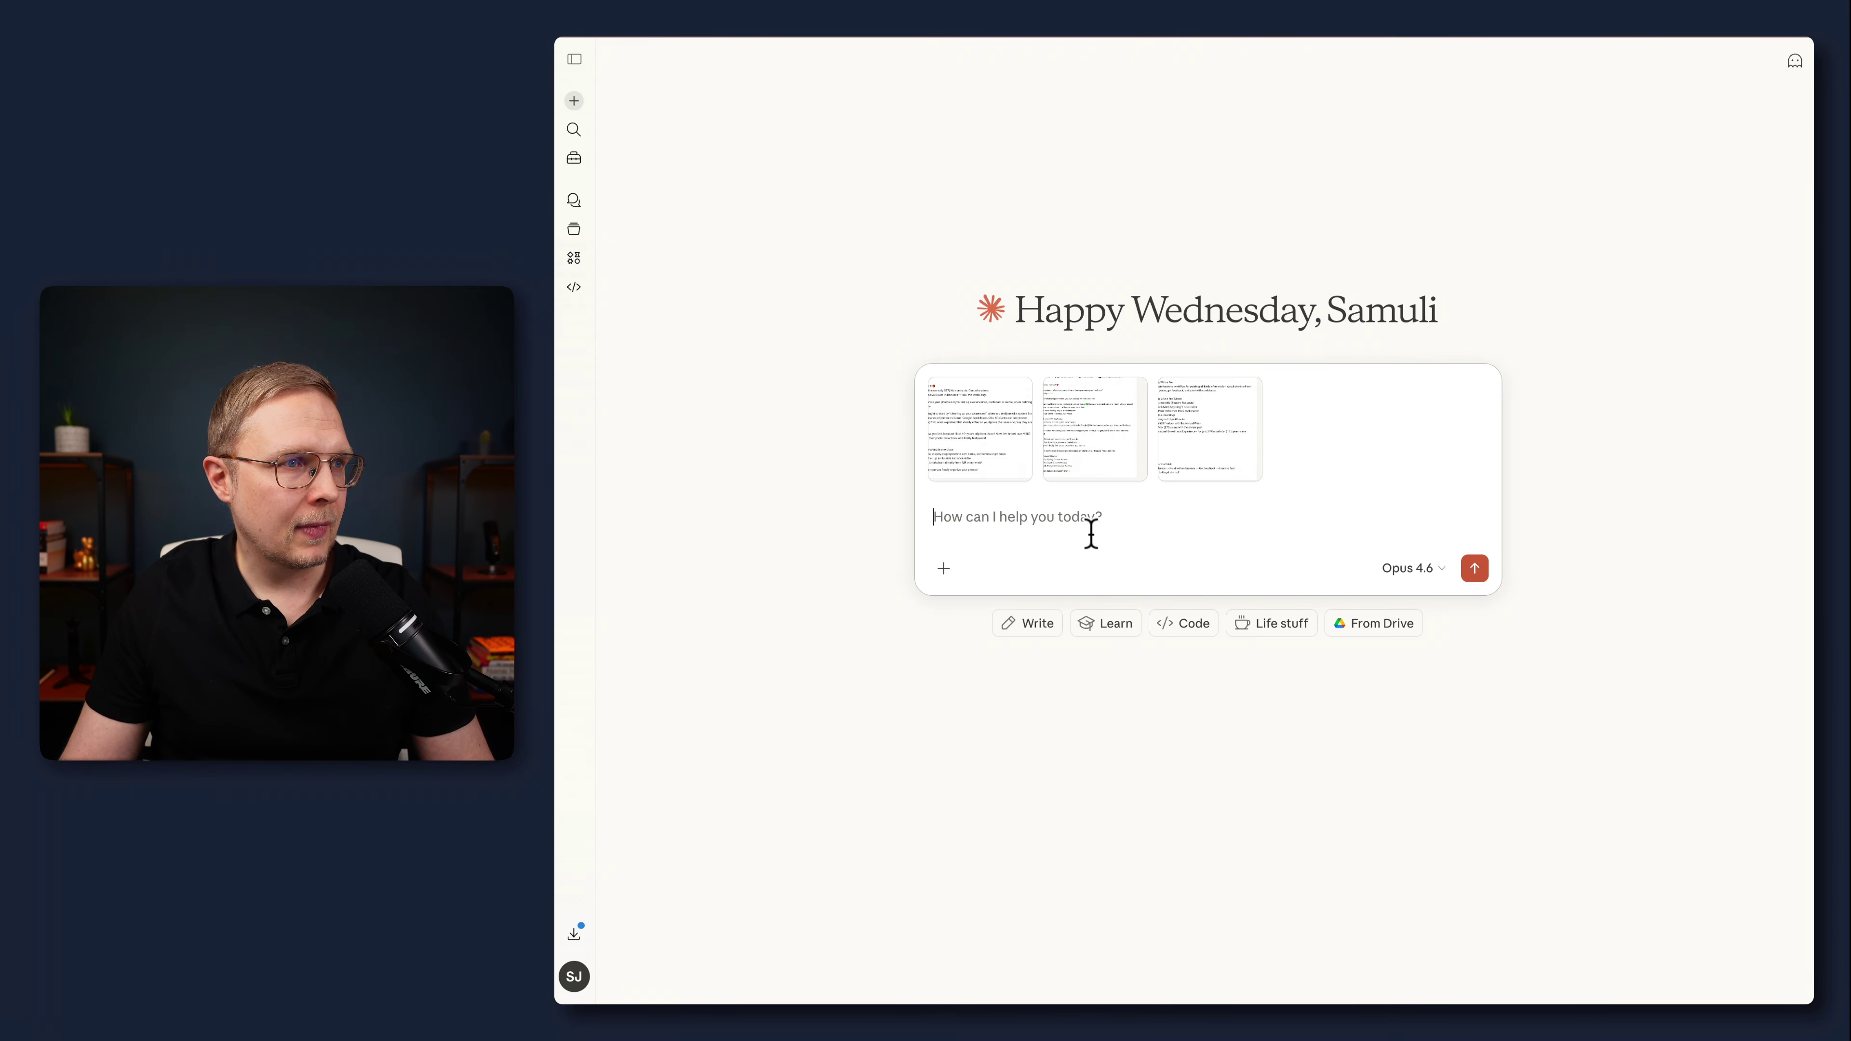
pyautogui.press('super+v')
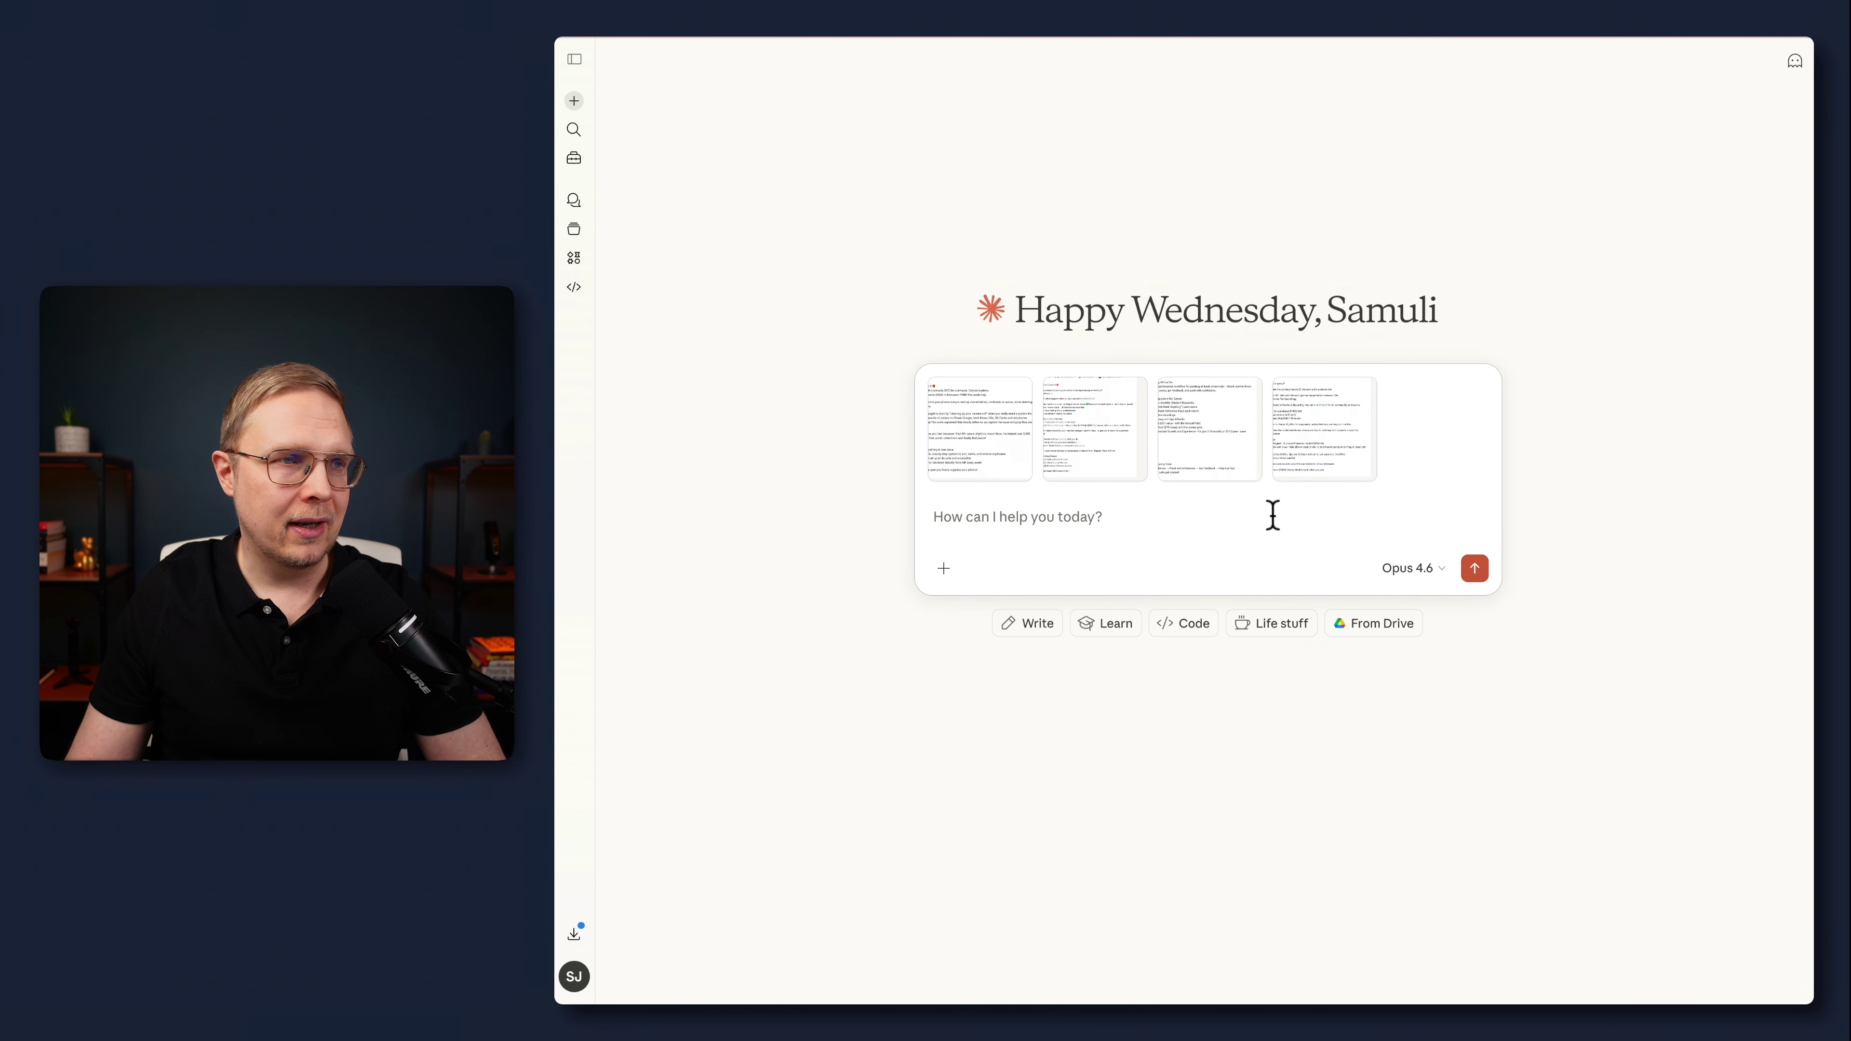
pyautogui.press('fn')
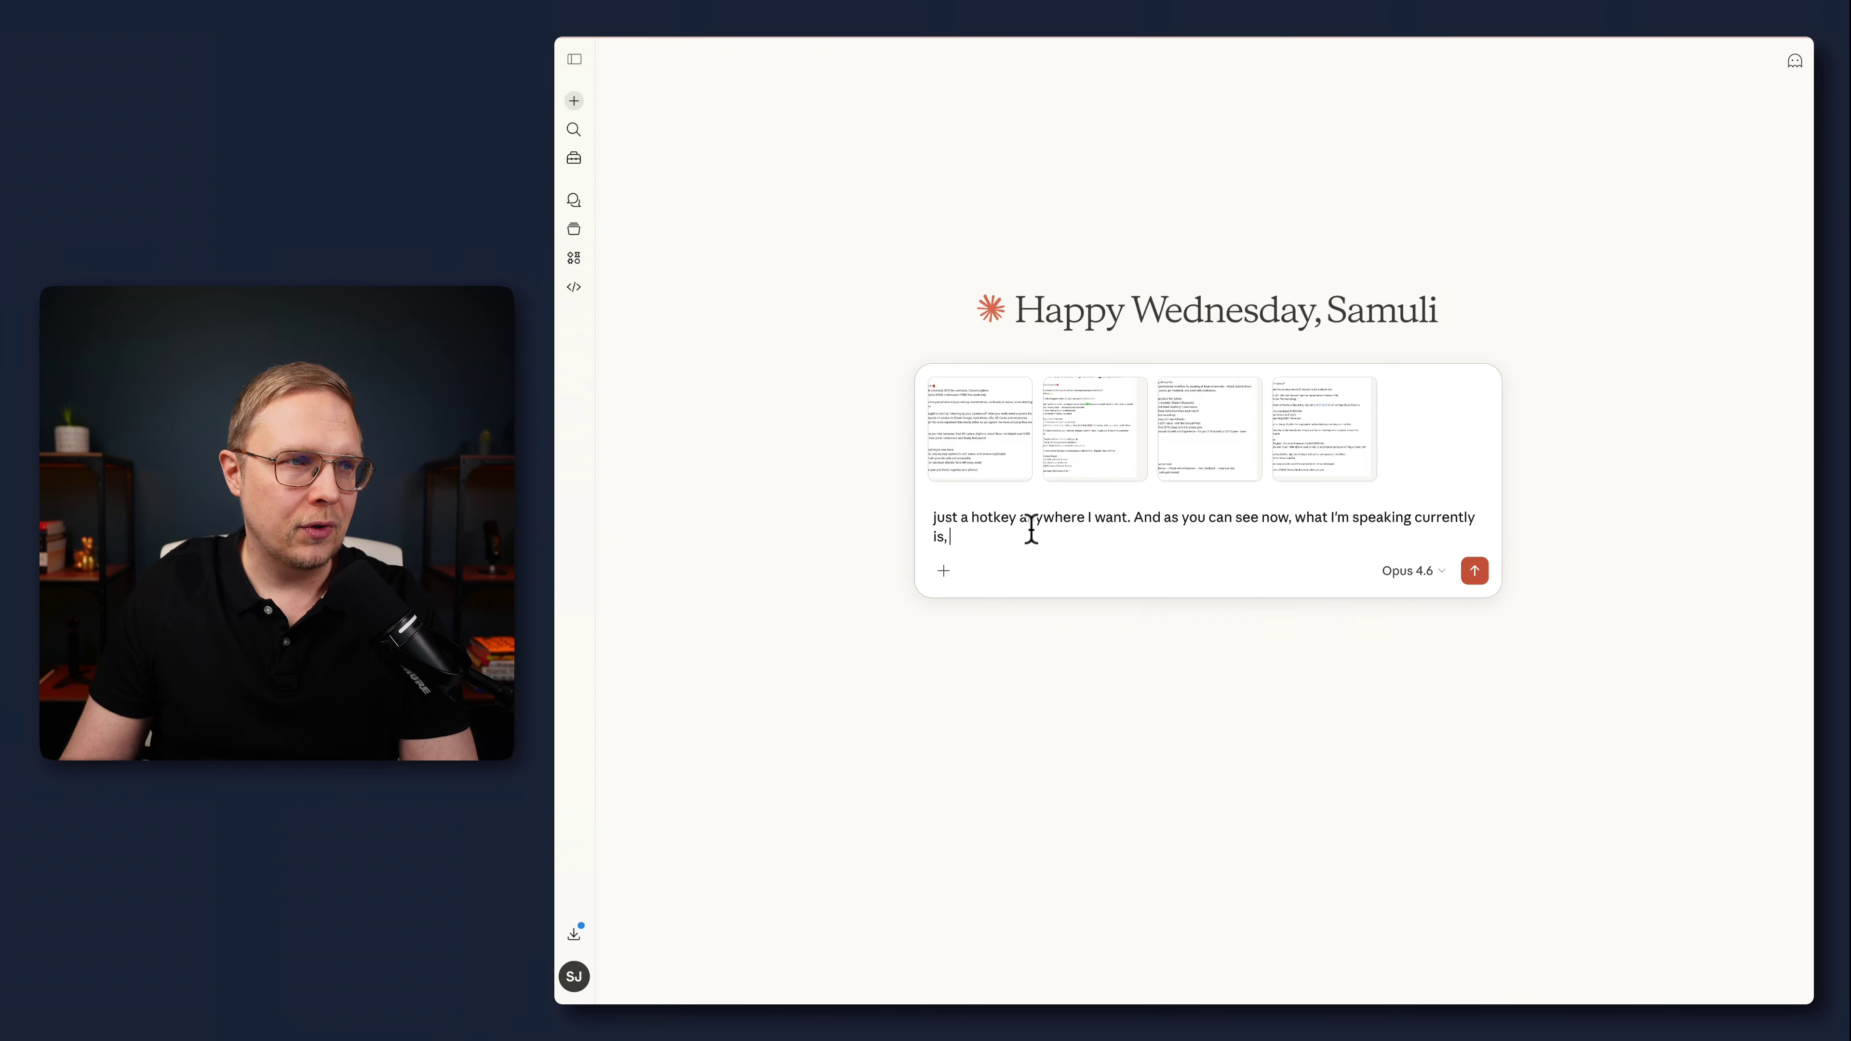
pyautogui.moveTo(1029, 529); pyautogui.dragTo(926, 511)
pyautogui.press('BackSpace')
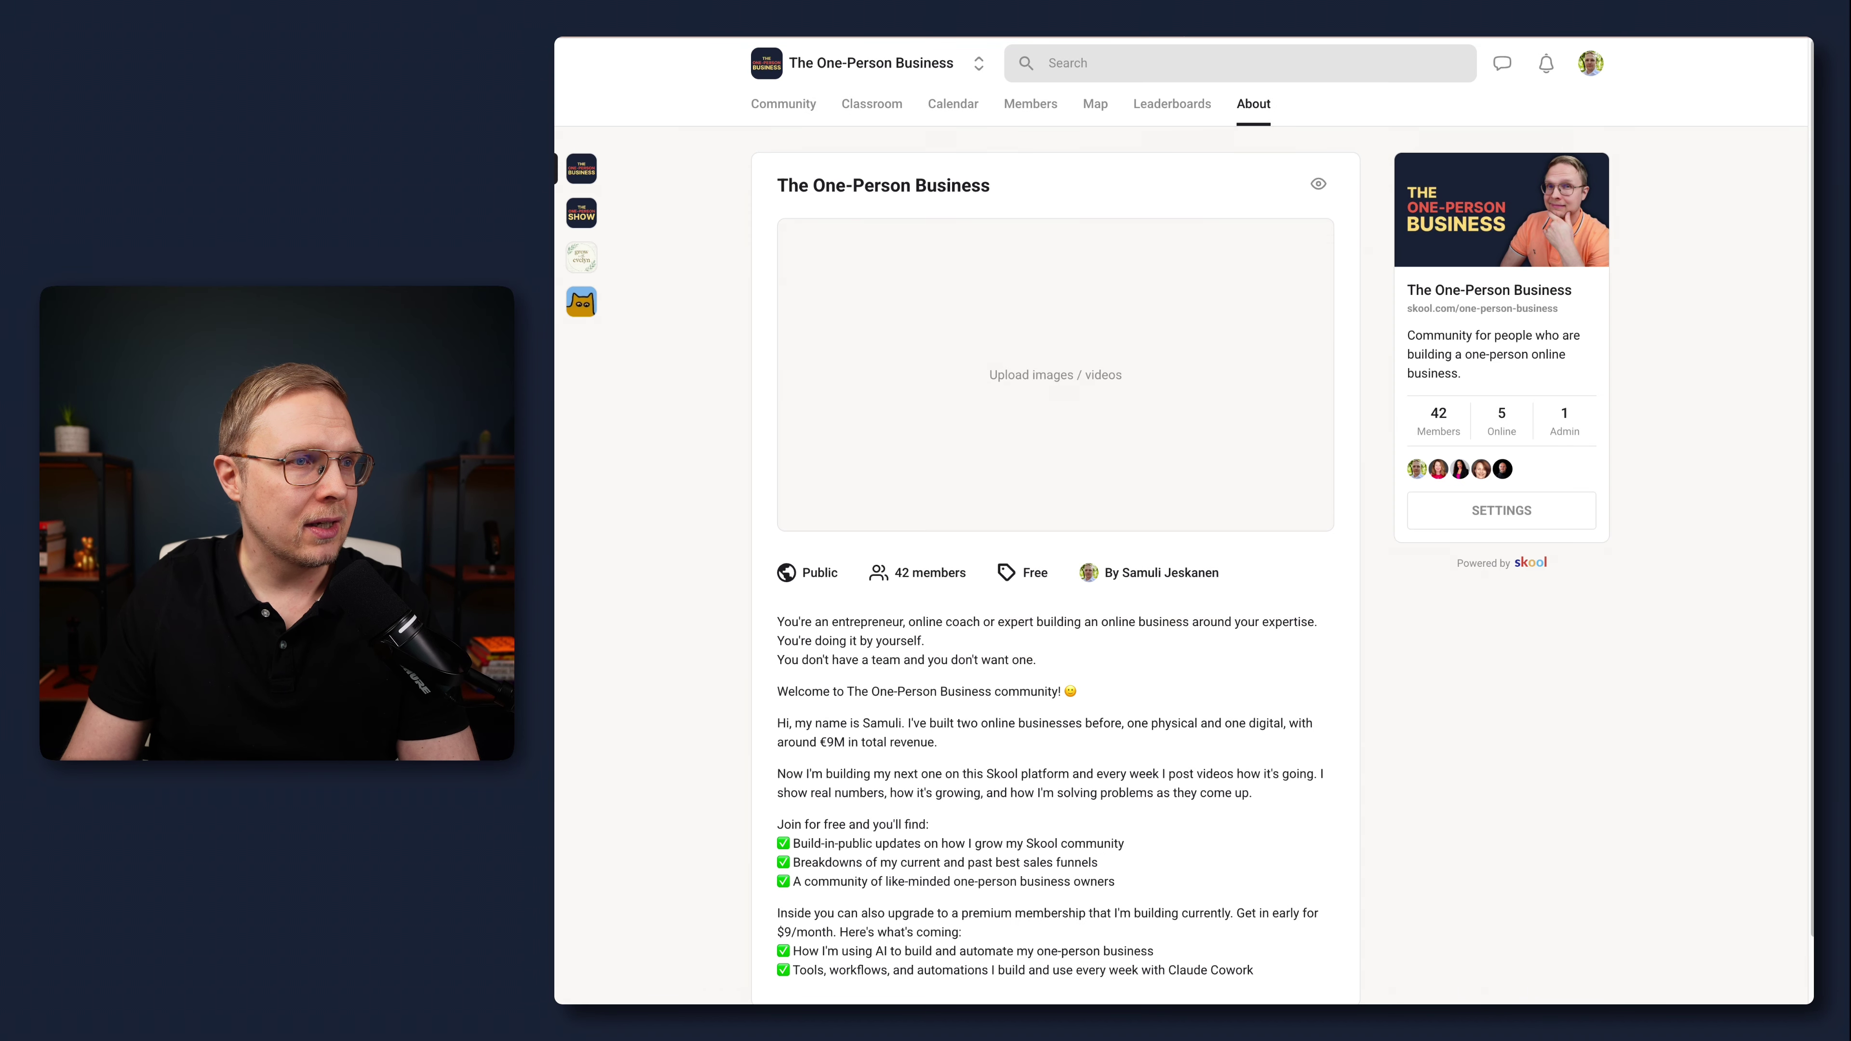
# Step: Copy the entire About description of The One-Person Business and paste it into the Claude message with the screenshots
pyautogui.scroll(-2, 815, 735)
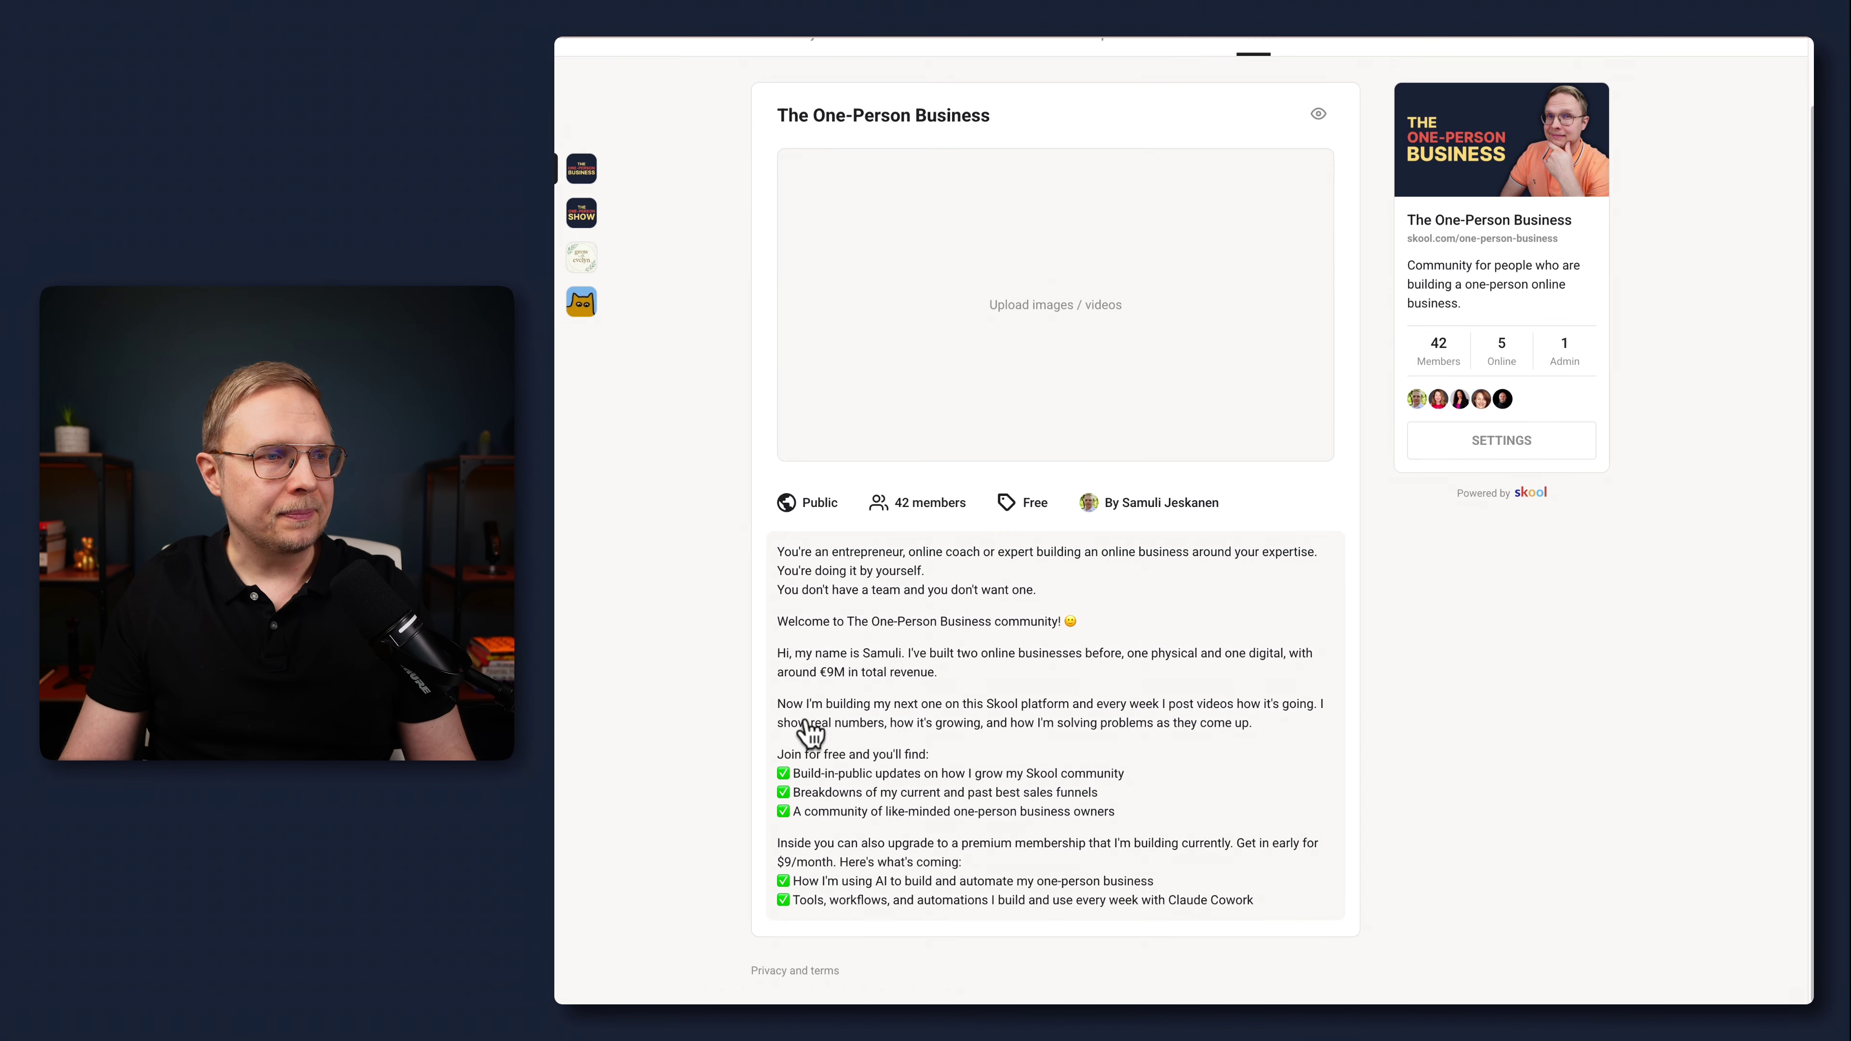
pyautogui.click(824, 678)
pyautogui.hotkey('ctrl', 'a')
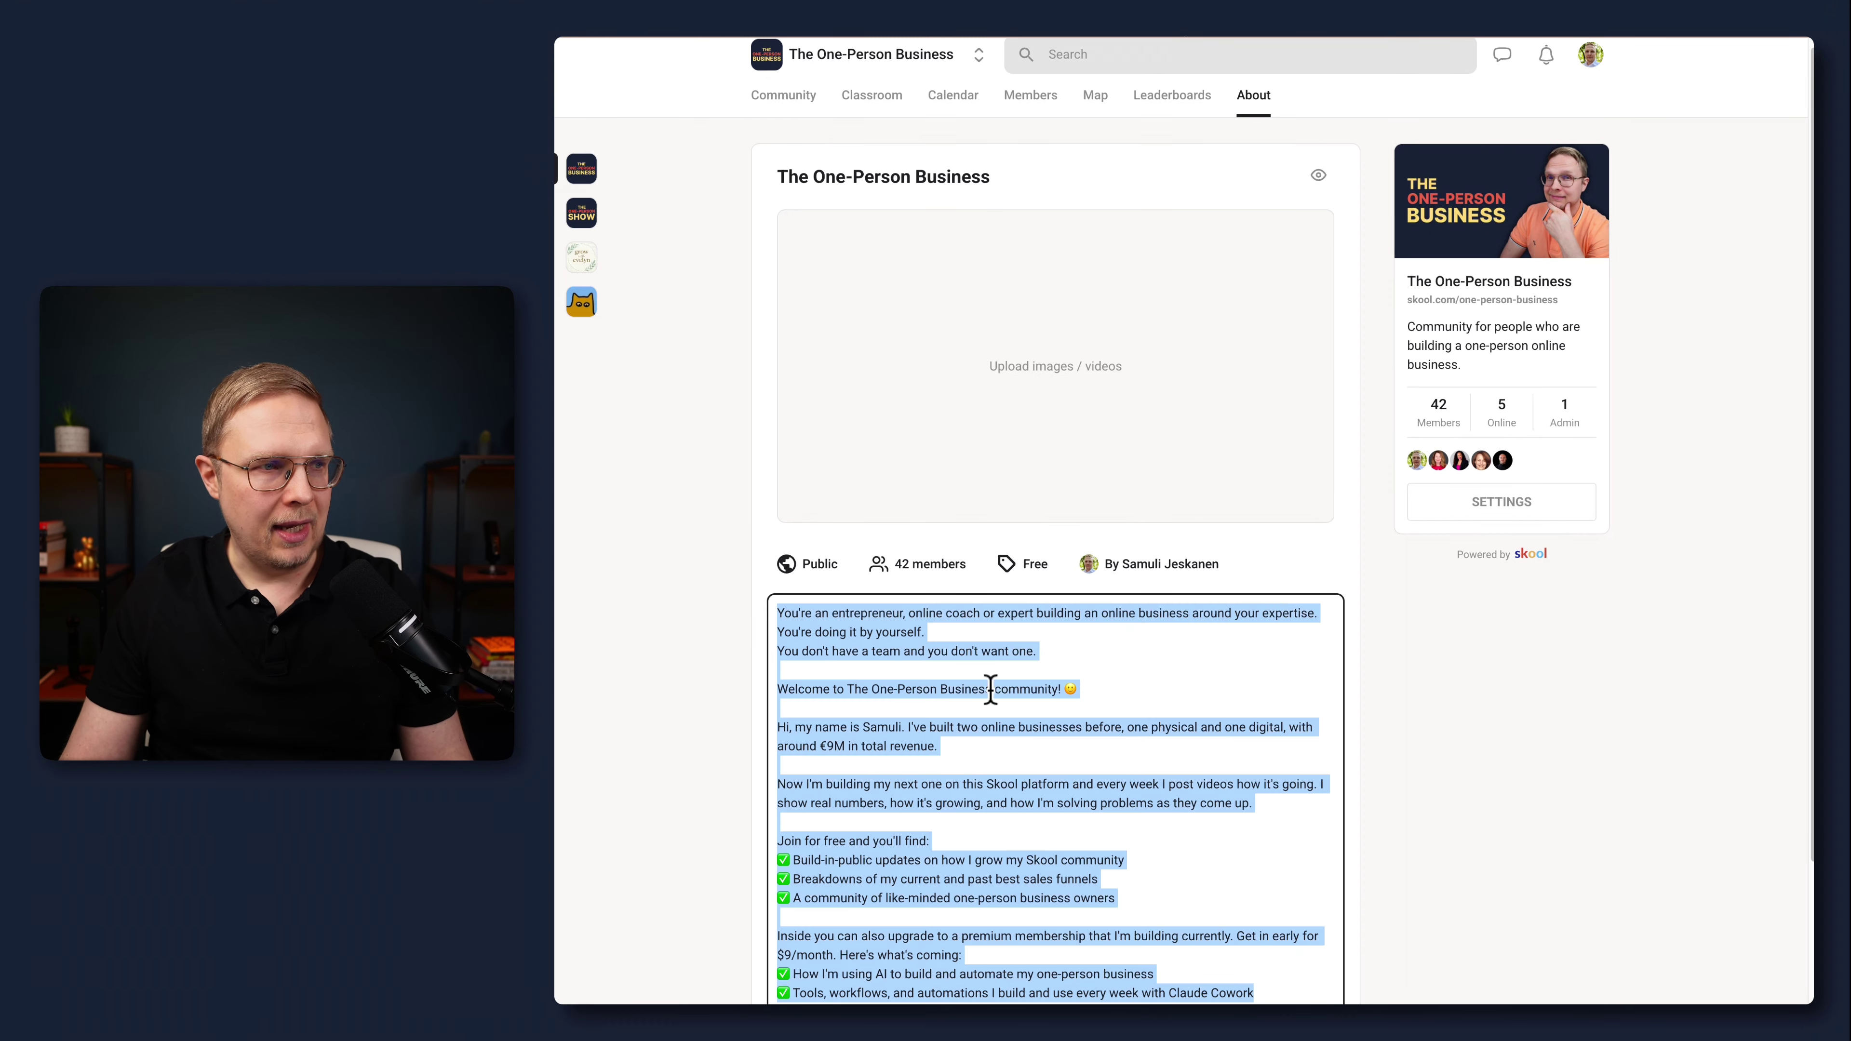
pyautogui.click(1574, 711)
pyautogui.press('super+Tab')
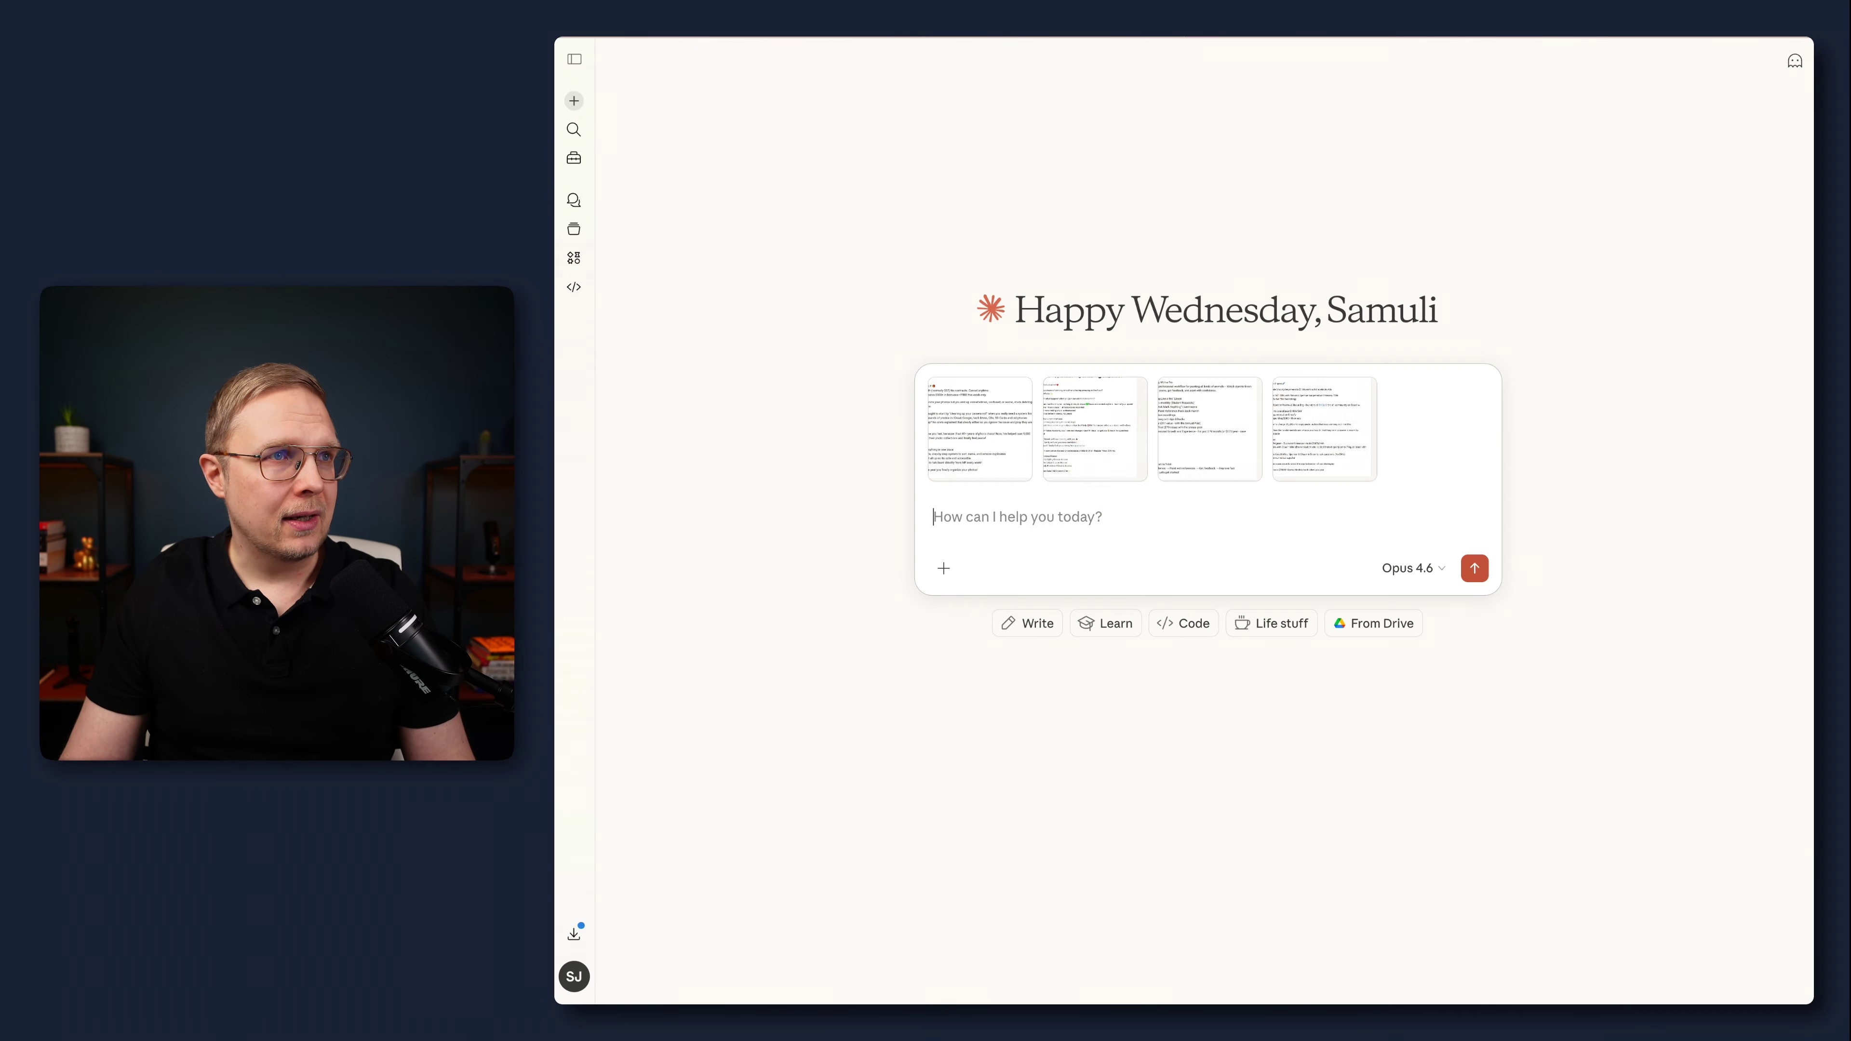
pyautogui.click(1103, 579)
pyautogui.press('super+v')
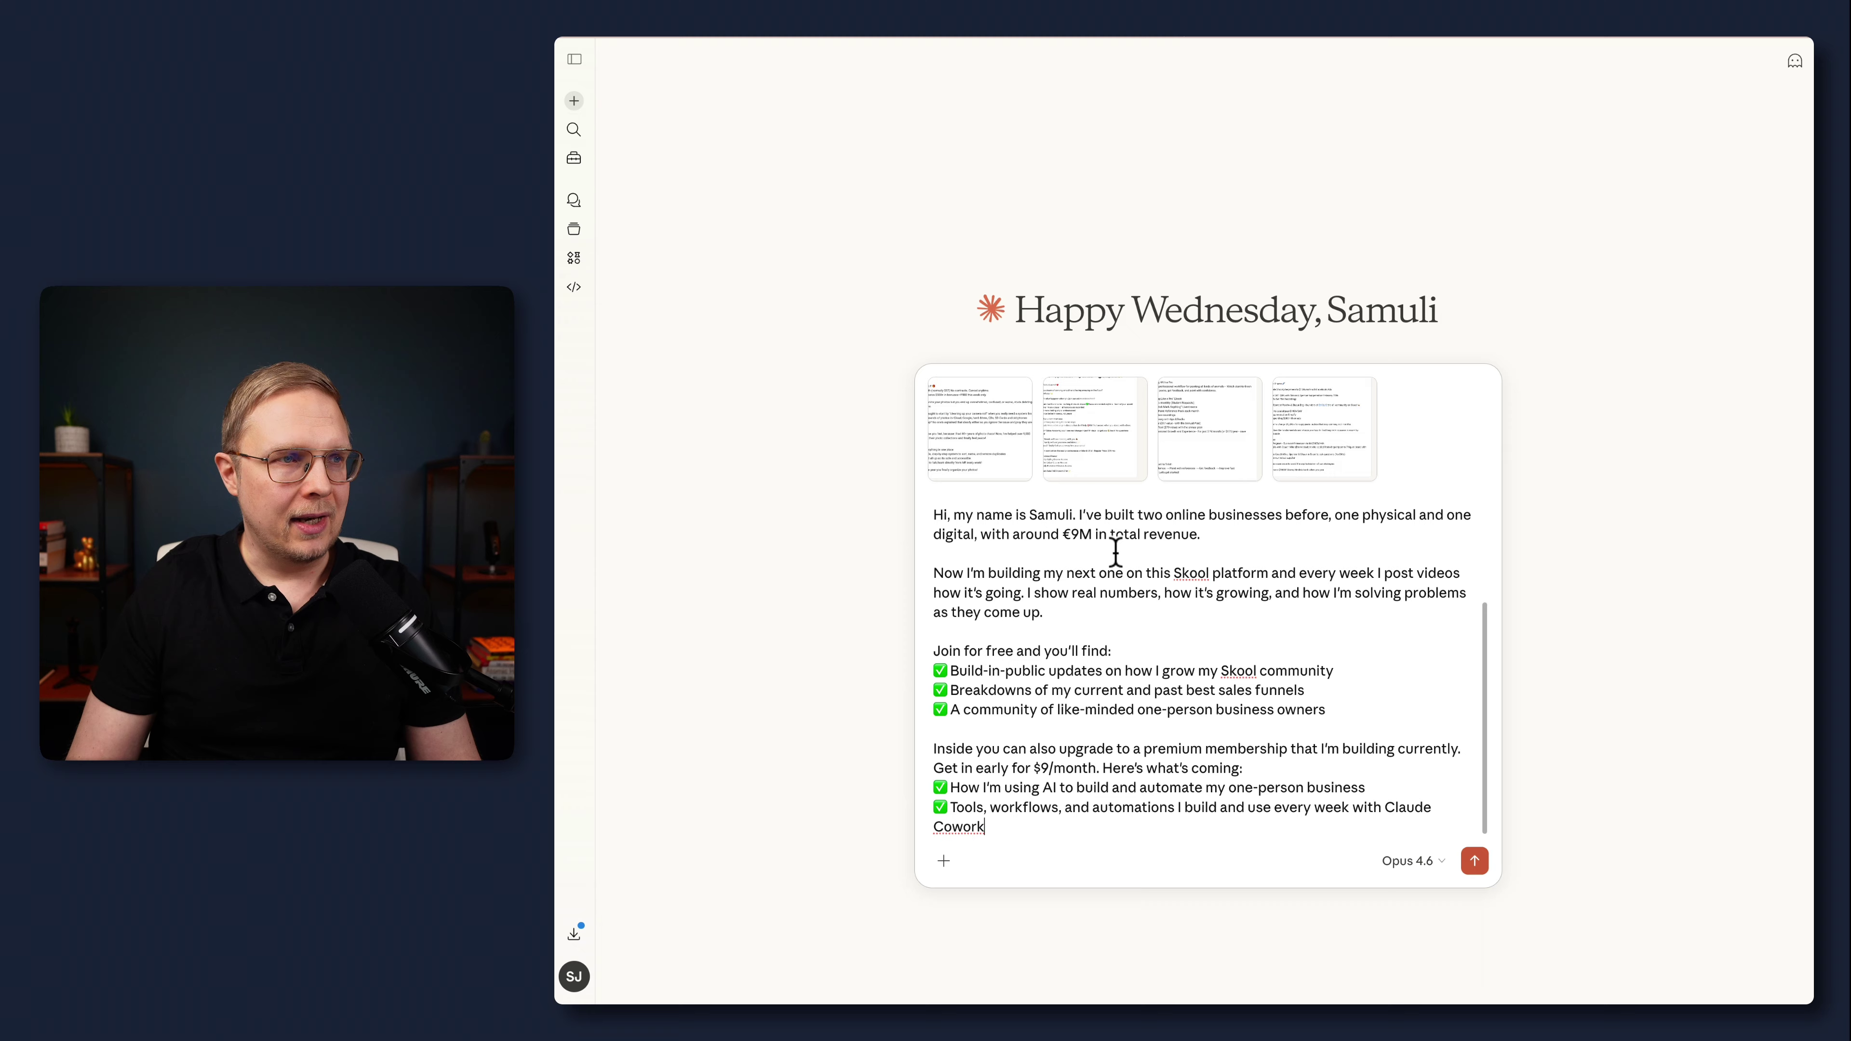
# Step: Insert the line "Here are a few images of working Skool about page texts." above the self-introduction paragraph in the message
pyautogui.click(934, 515)
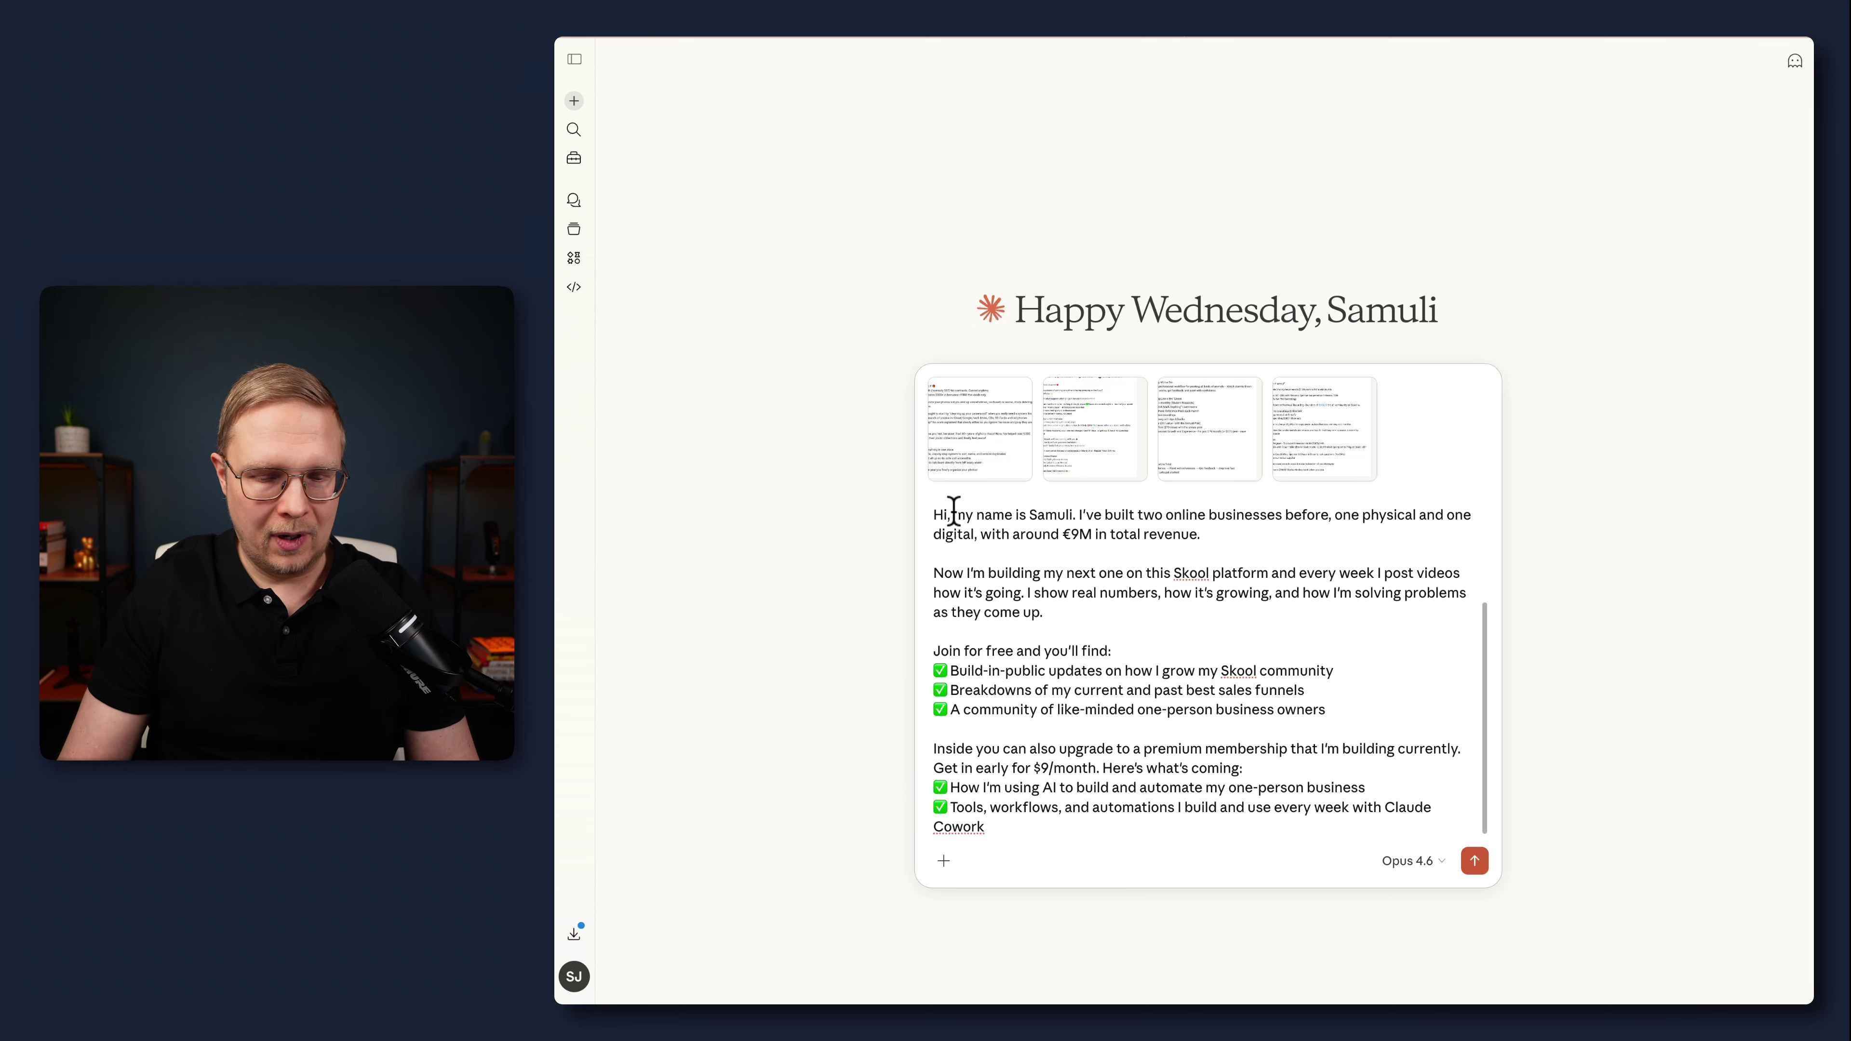
pyautogui.press('Return')
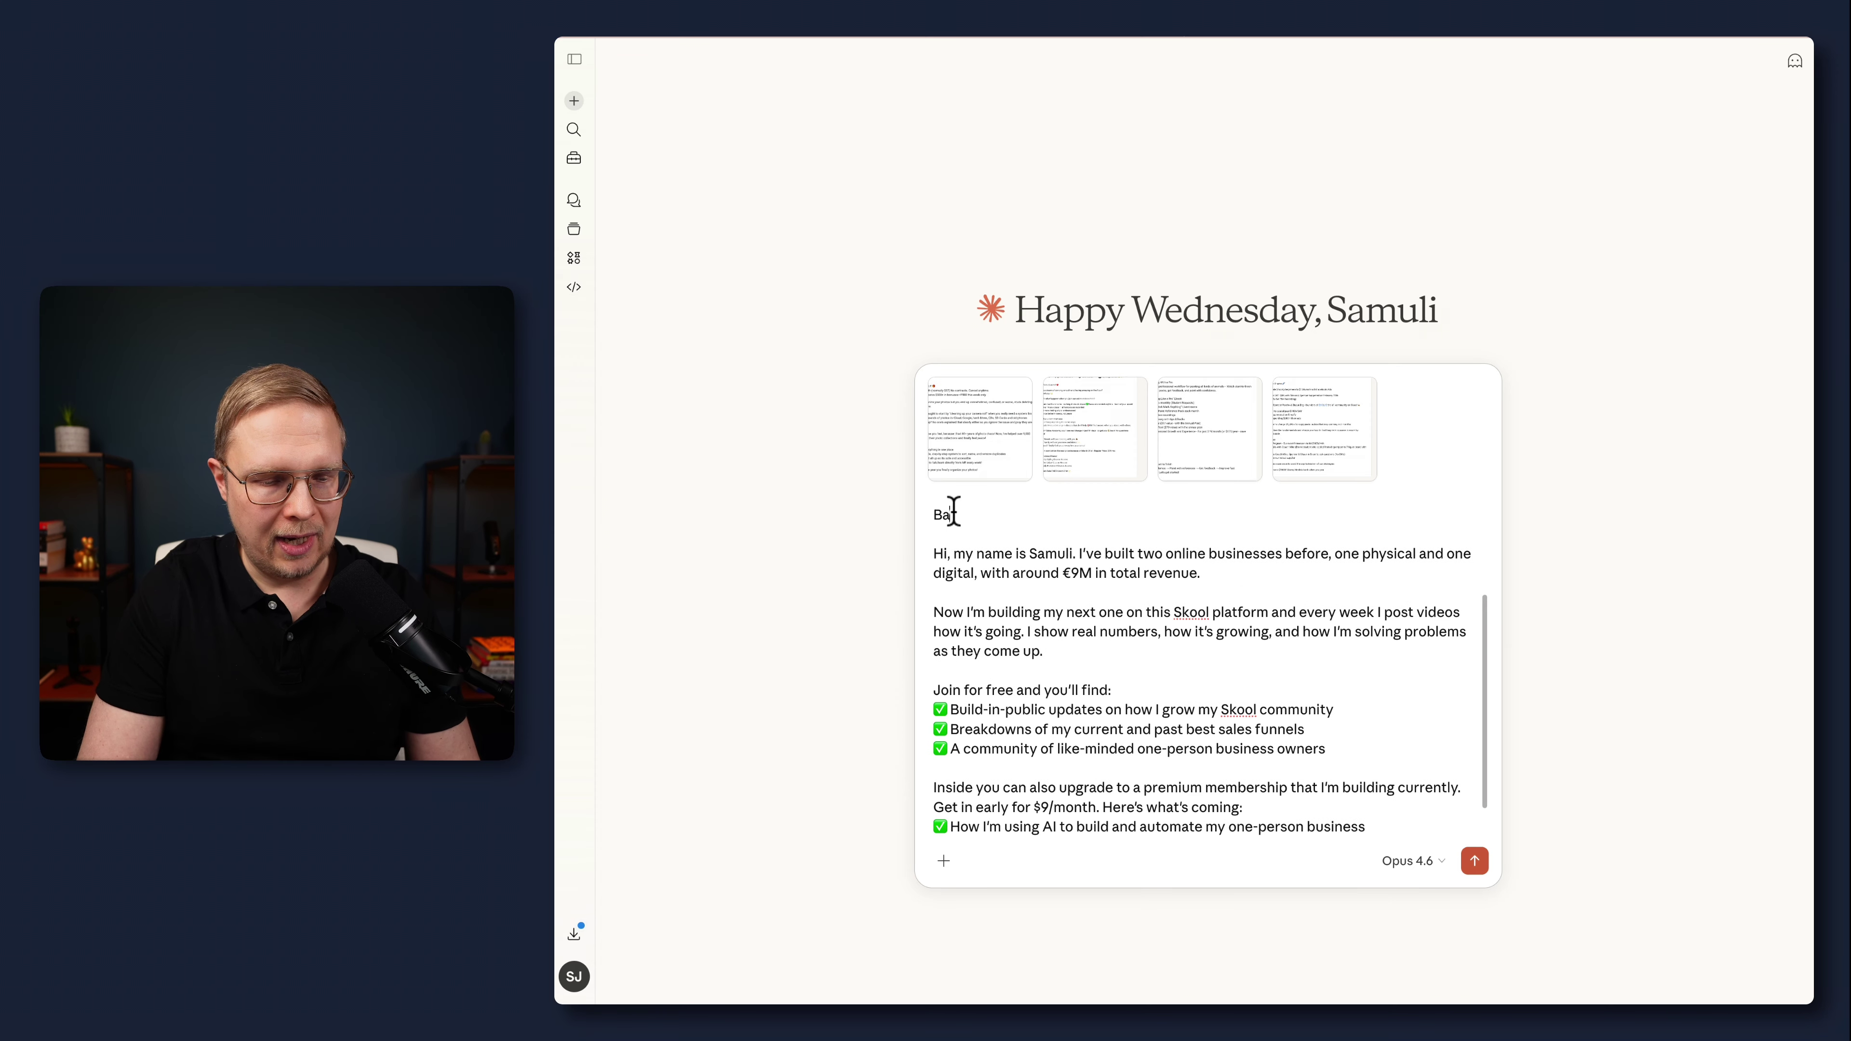
pyautogui.write('Based on')
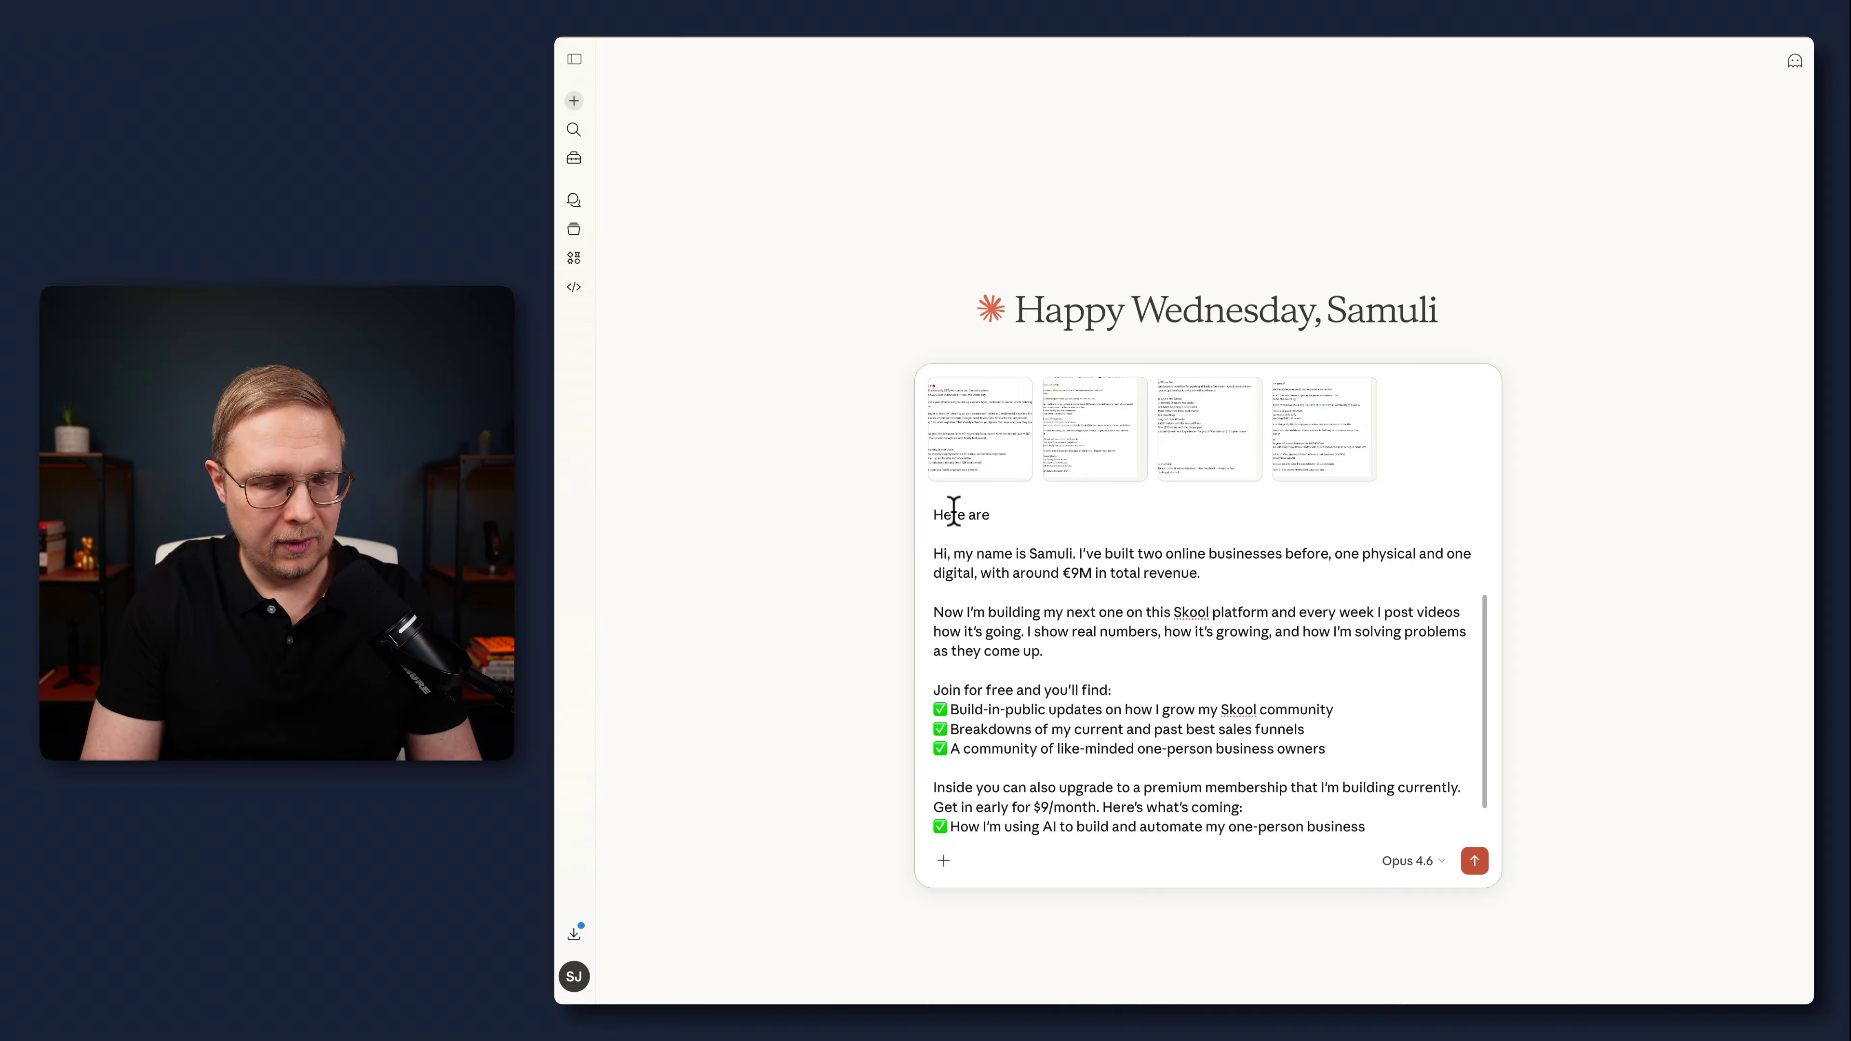
pyautogui.write('ew')
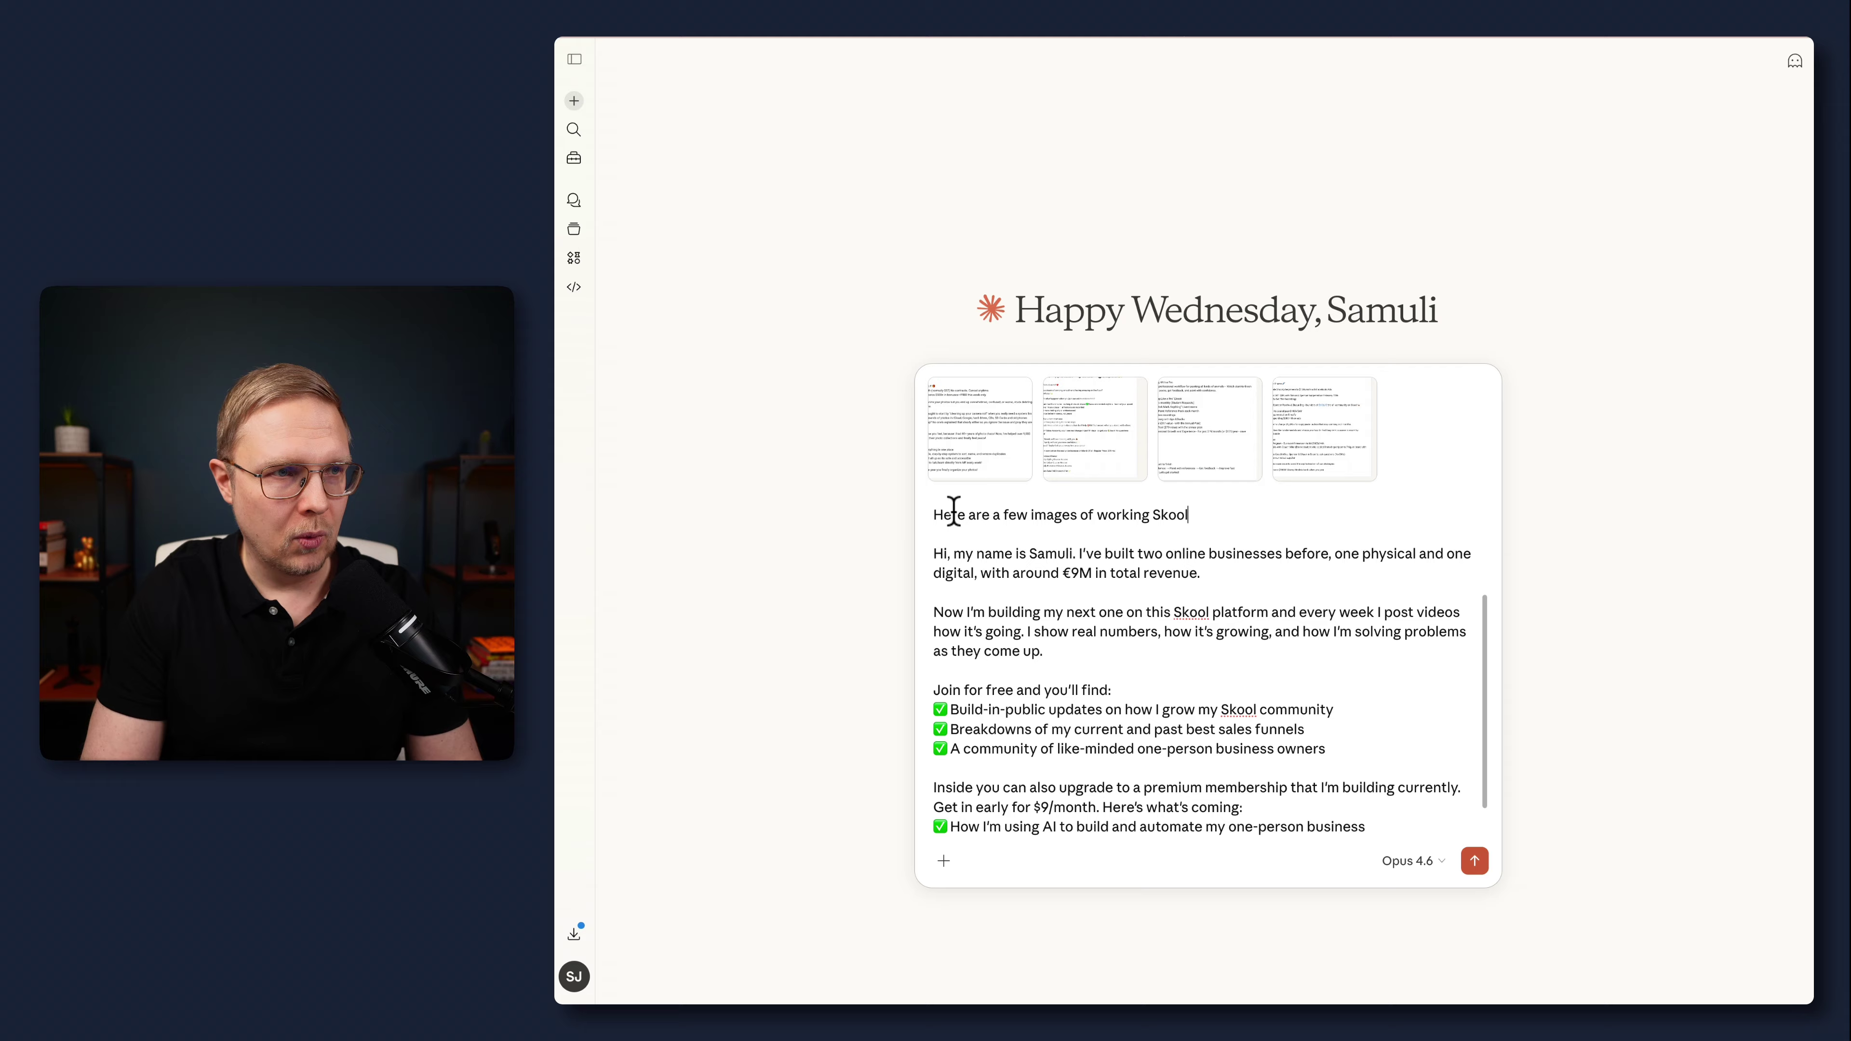
pyautogui.write('out ')
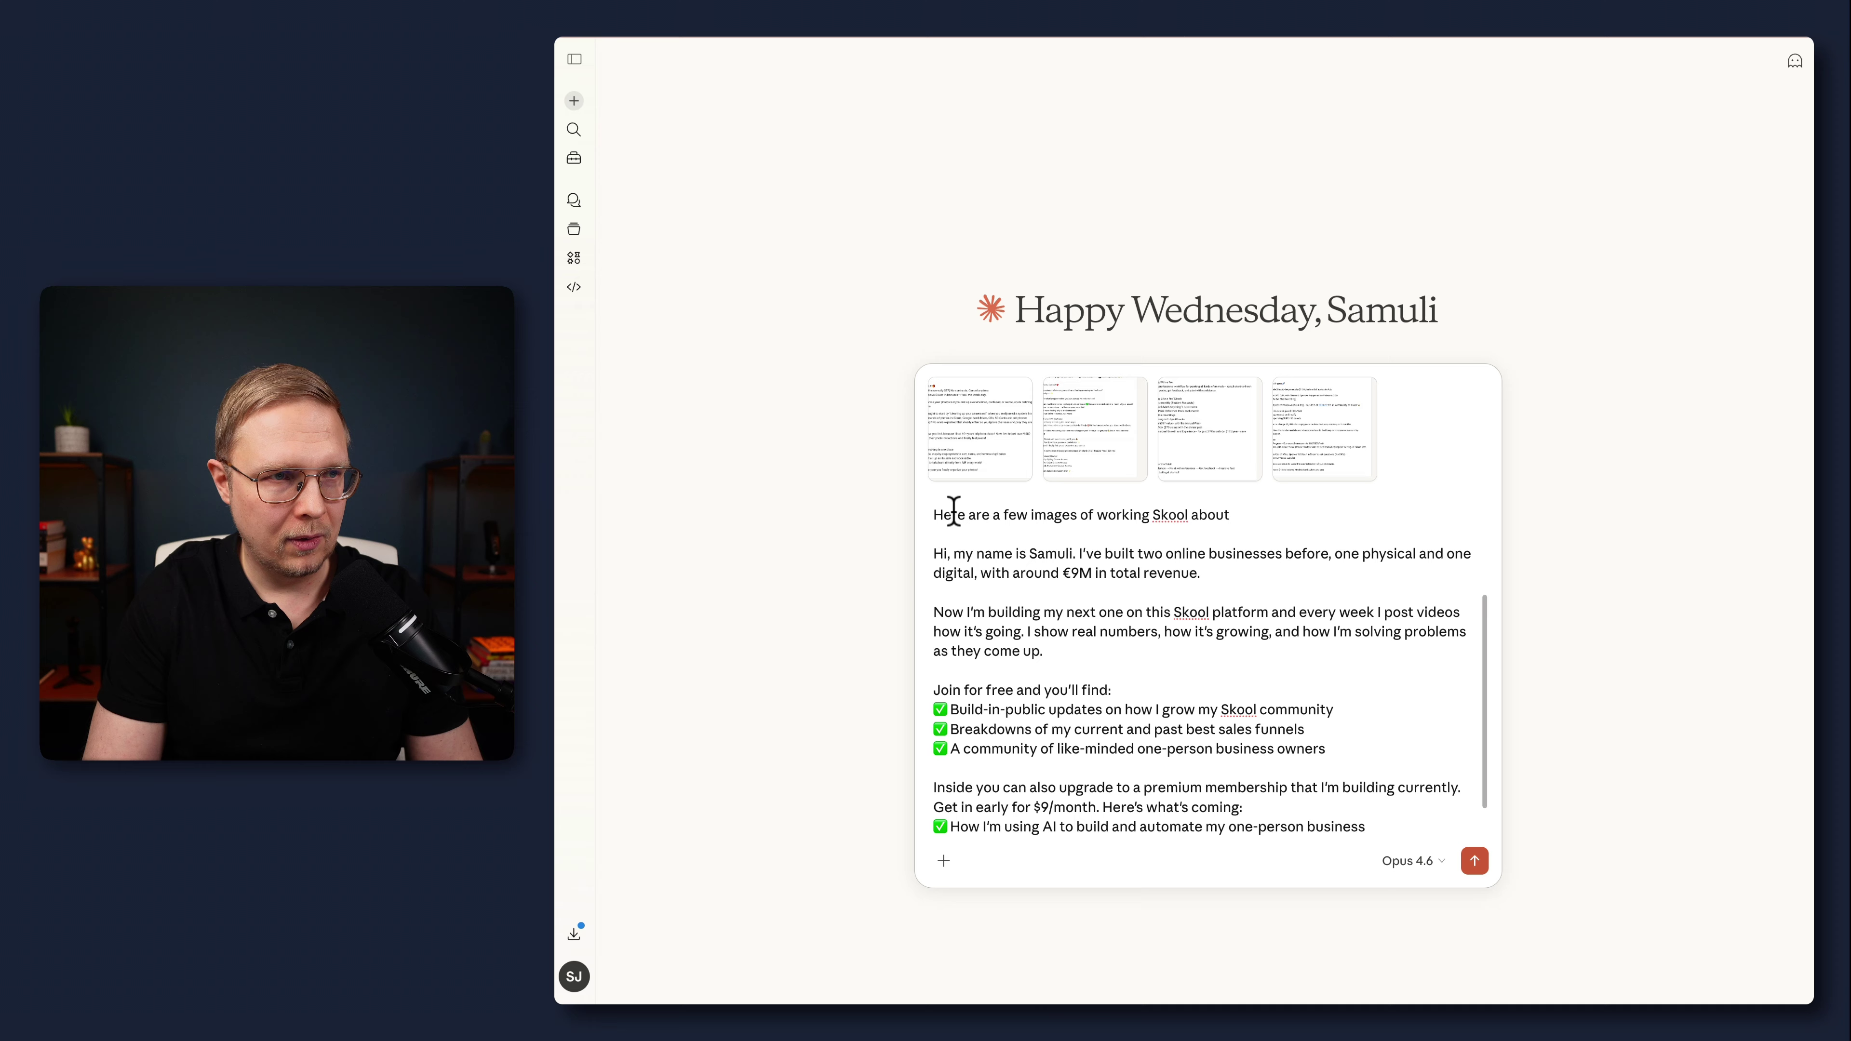
pyautogui.write('page texts.')
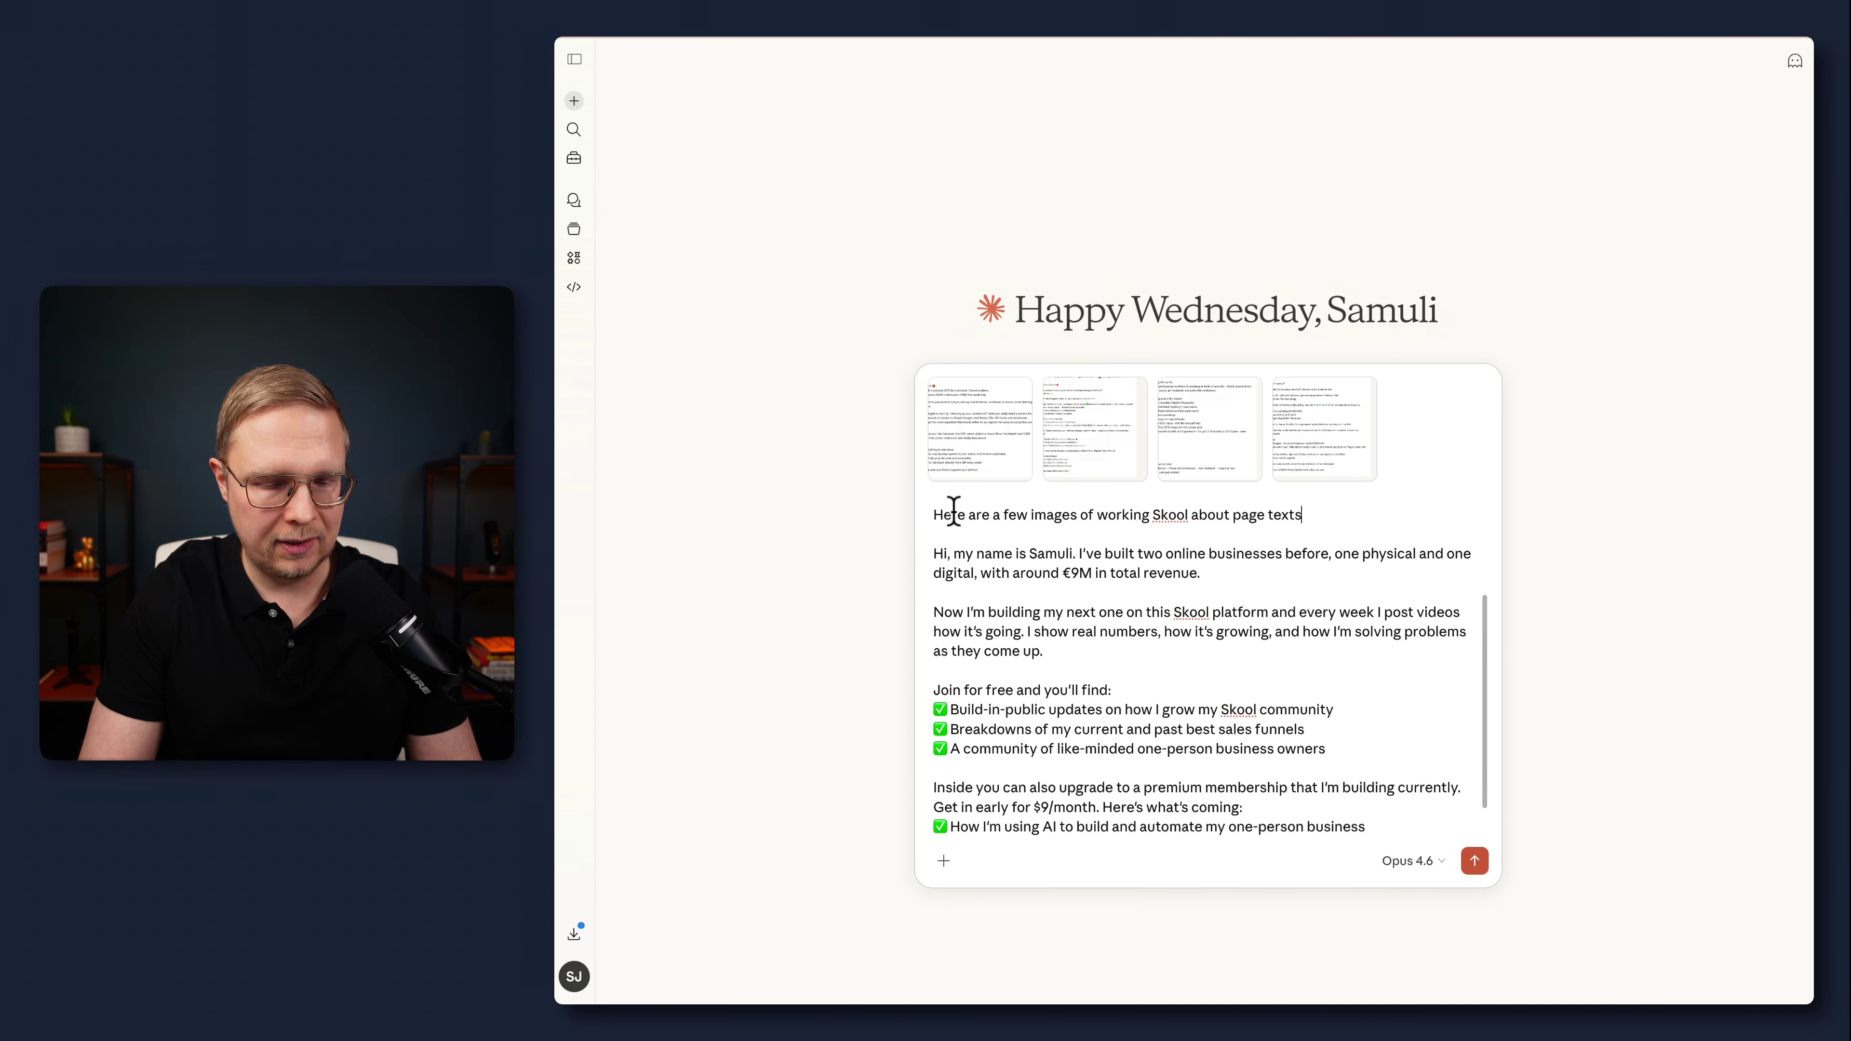
# Step: Add the request "Can you make me 5 different variations that fit to my offer." and the lead-in "Here is my offer:" before the self-introduction
pyautogui.press('Return')
pyautogui.press('Return')
pyautogui.write('Can you make me')
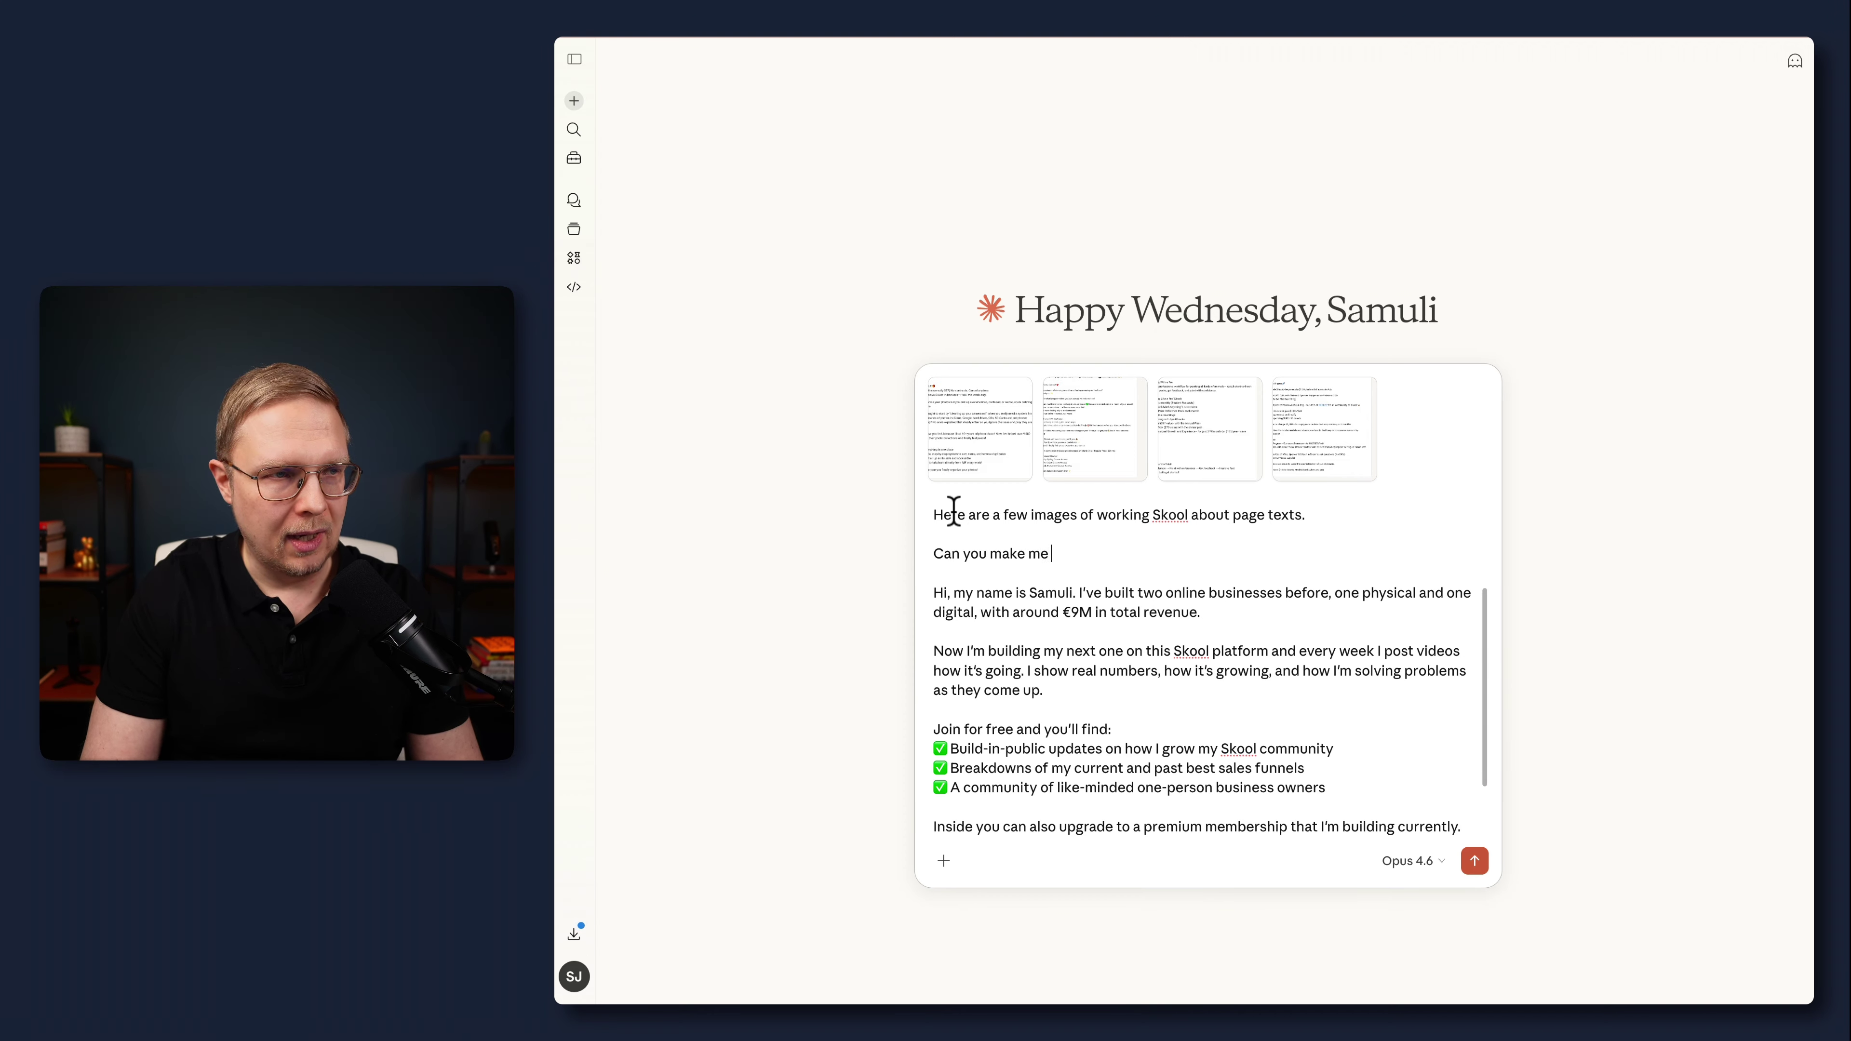
pyautogui.write(' 5 different variations that fit to my offer')
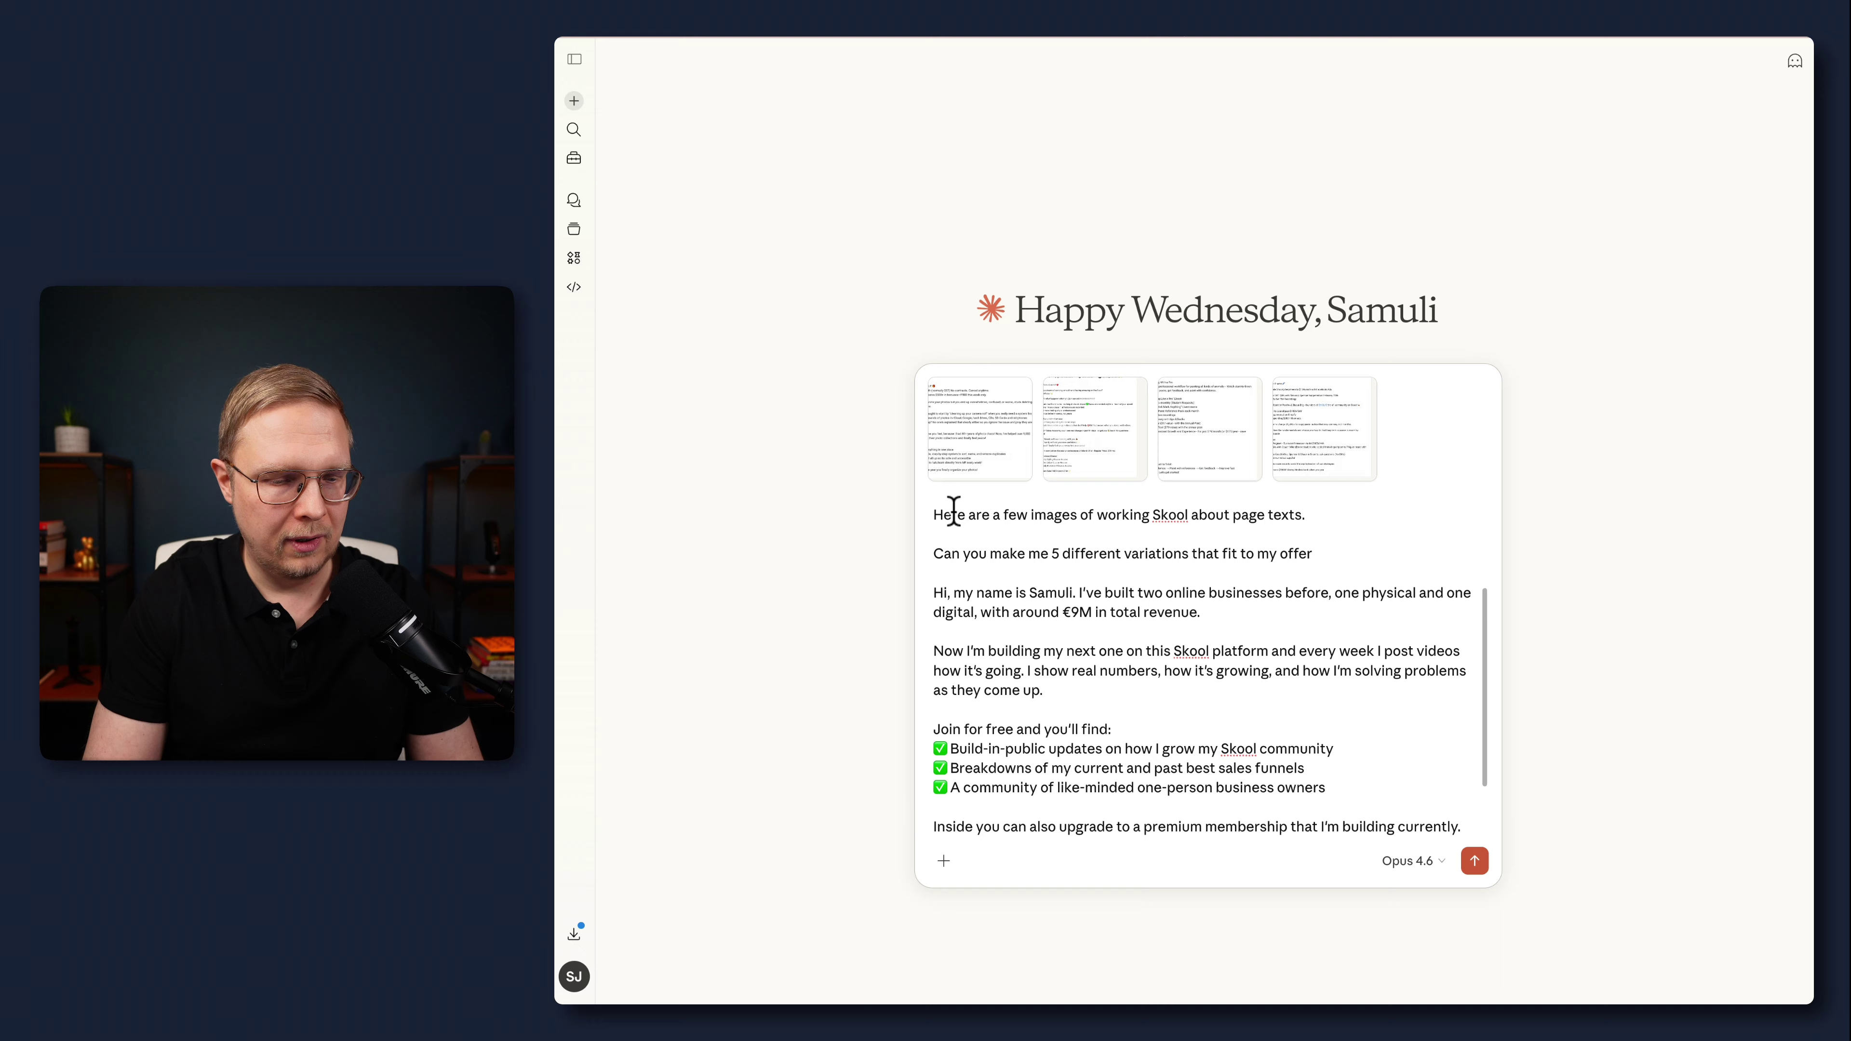
pyautogui.write('.')
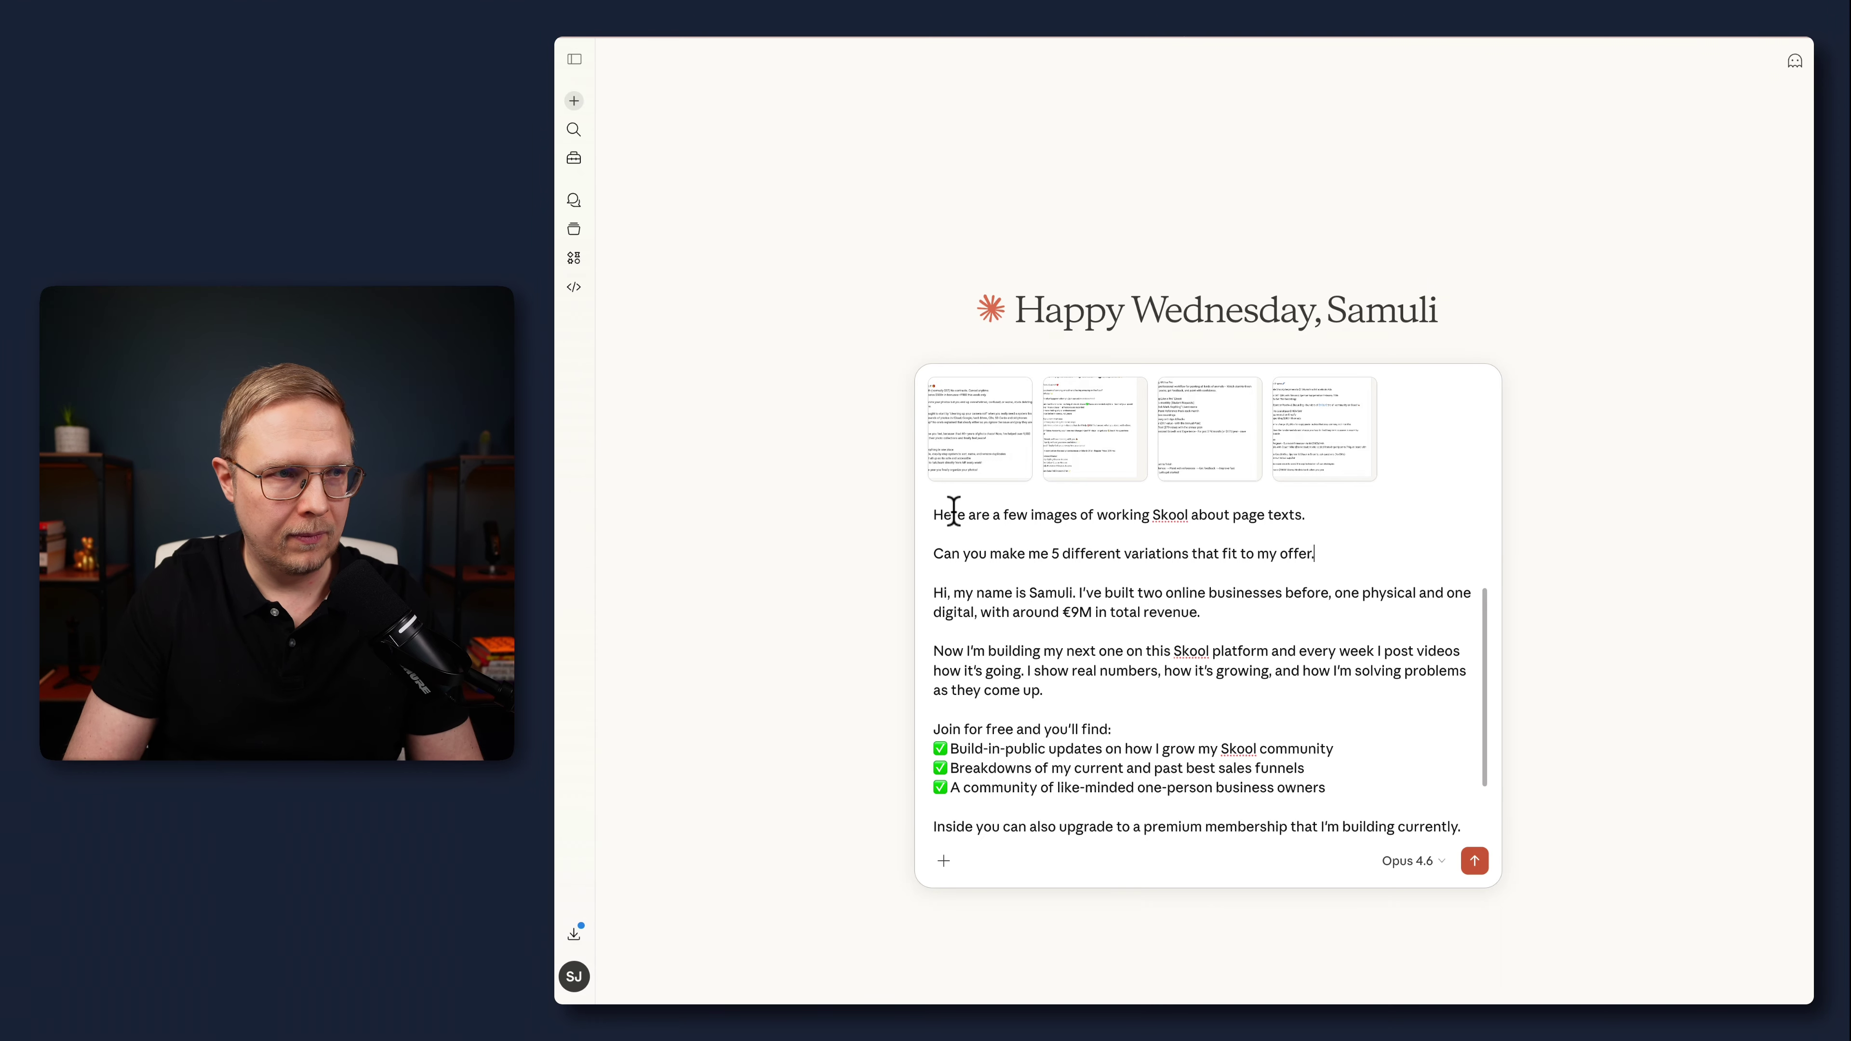
pyautogui.hotkey('shift', 'Return')
pyautogui.hotkey('shift', 'Return')
pyautogui.write('Here')
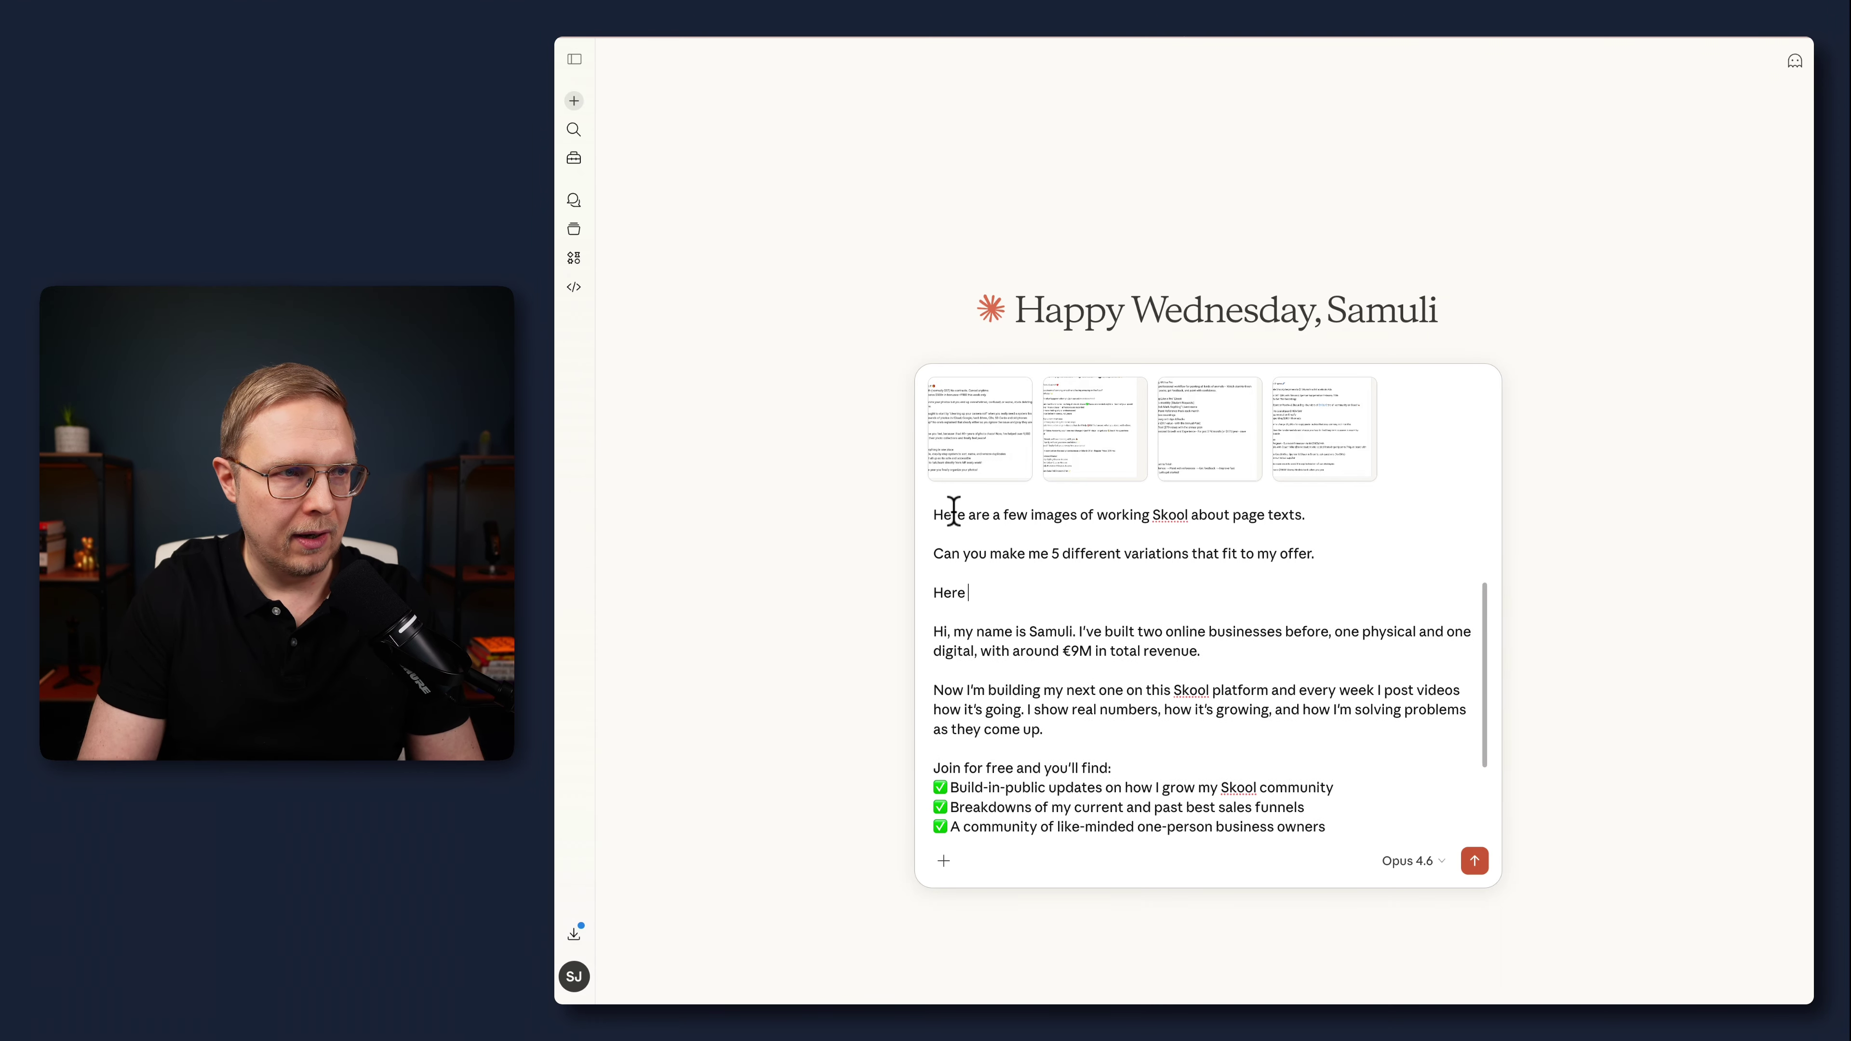
pyautogui.write(' is my offer:')
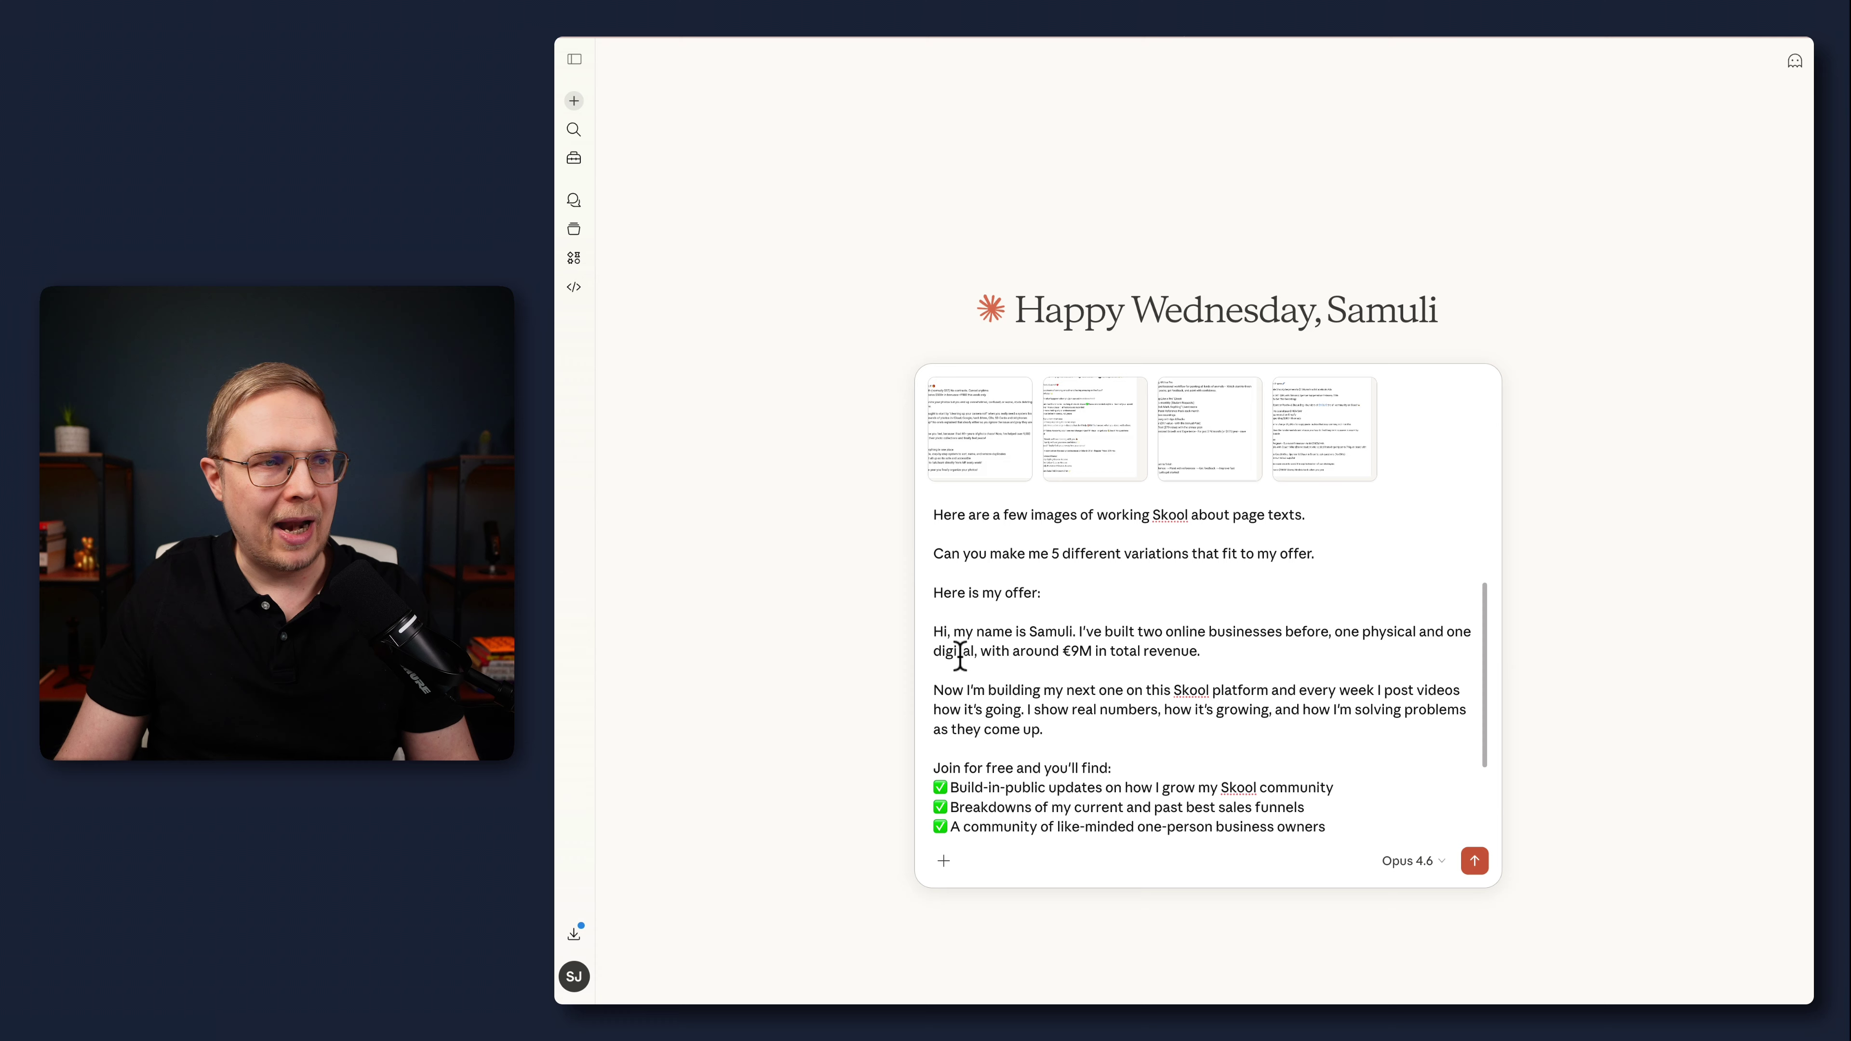
# Step: Move the opening paragraph, from "You're an entrepreneur" through the "Welcome to The One-Person Business community!" line, below "Here is my offer:" in the message
pyautogui.scroll(-1, 995, 671)
pyautogui.scroll(-2, 994, 670)
pyautogui.scroll(5, 1004, 682)
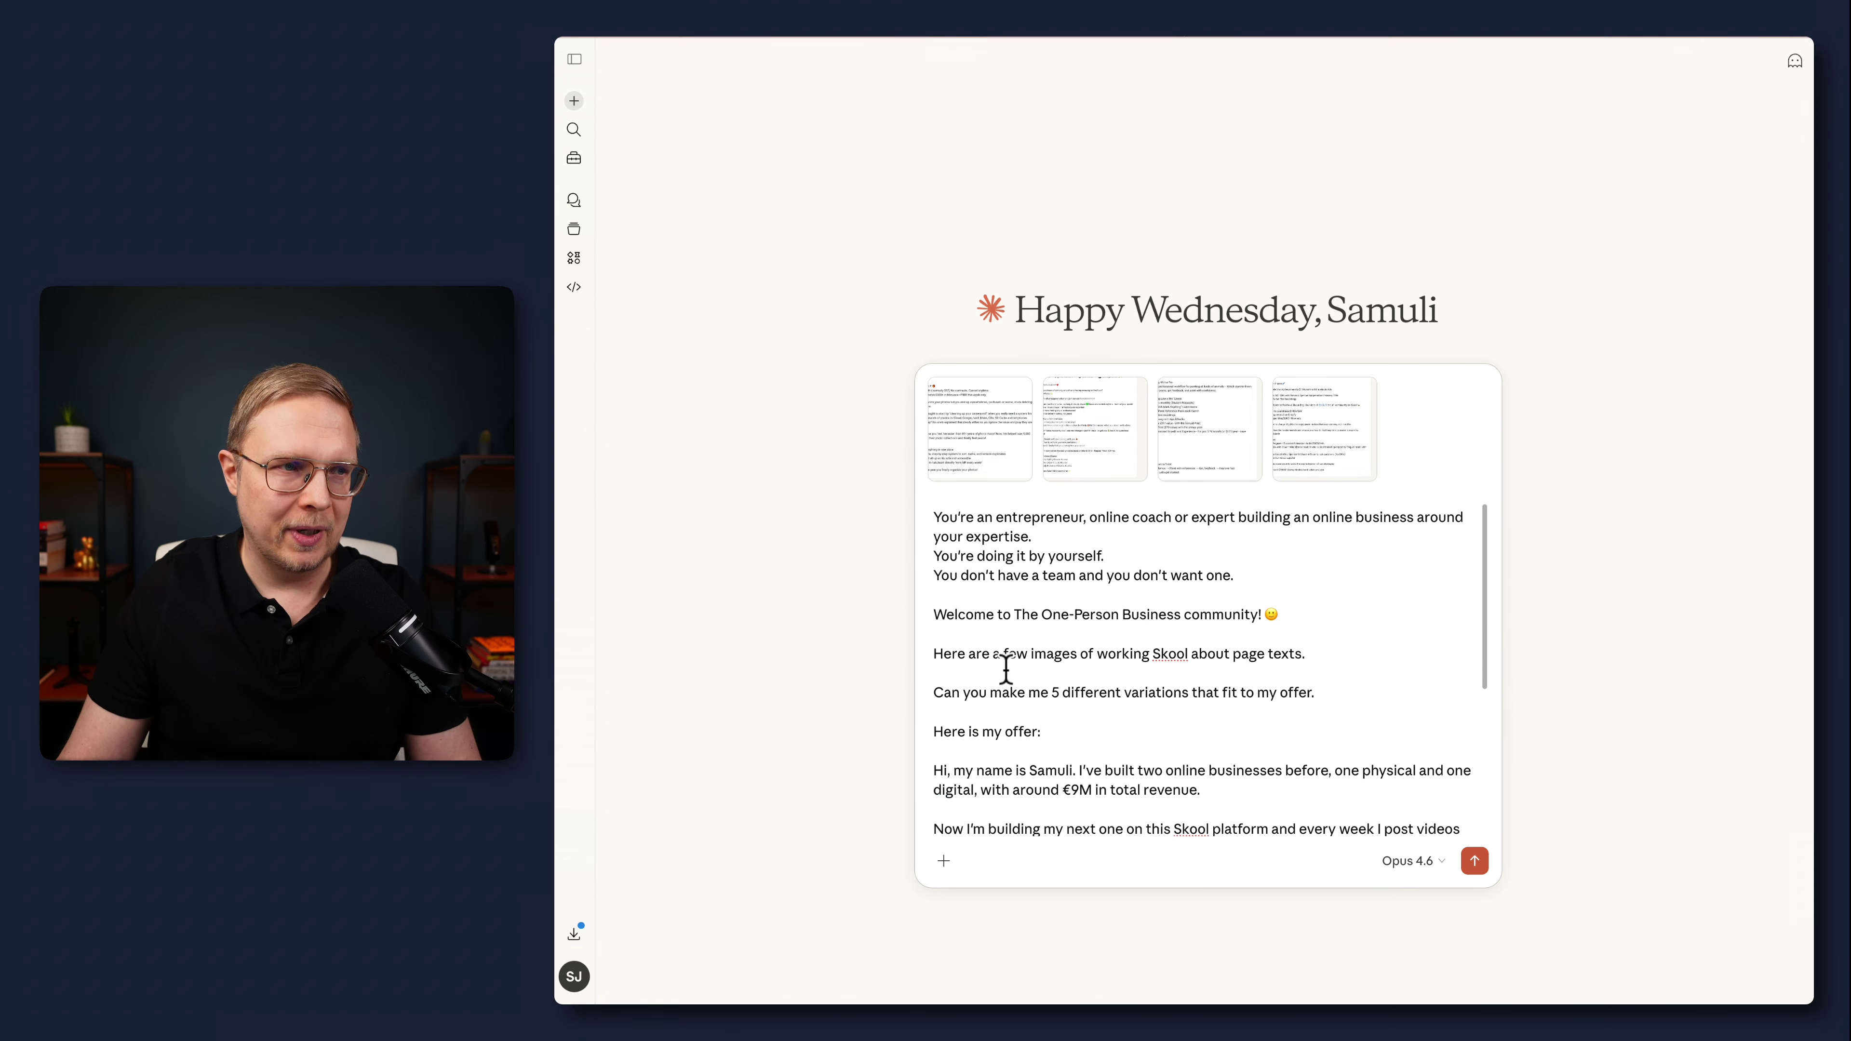
pyautogui.scroll(-1, 1042, 694)
pyautogui.scroll(1, 1062, 702)
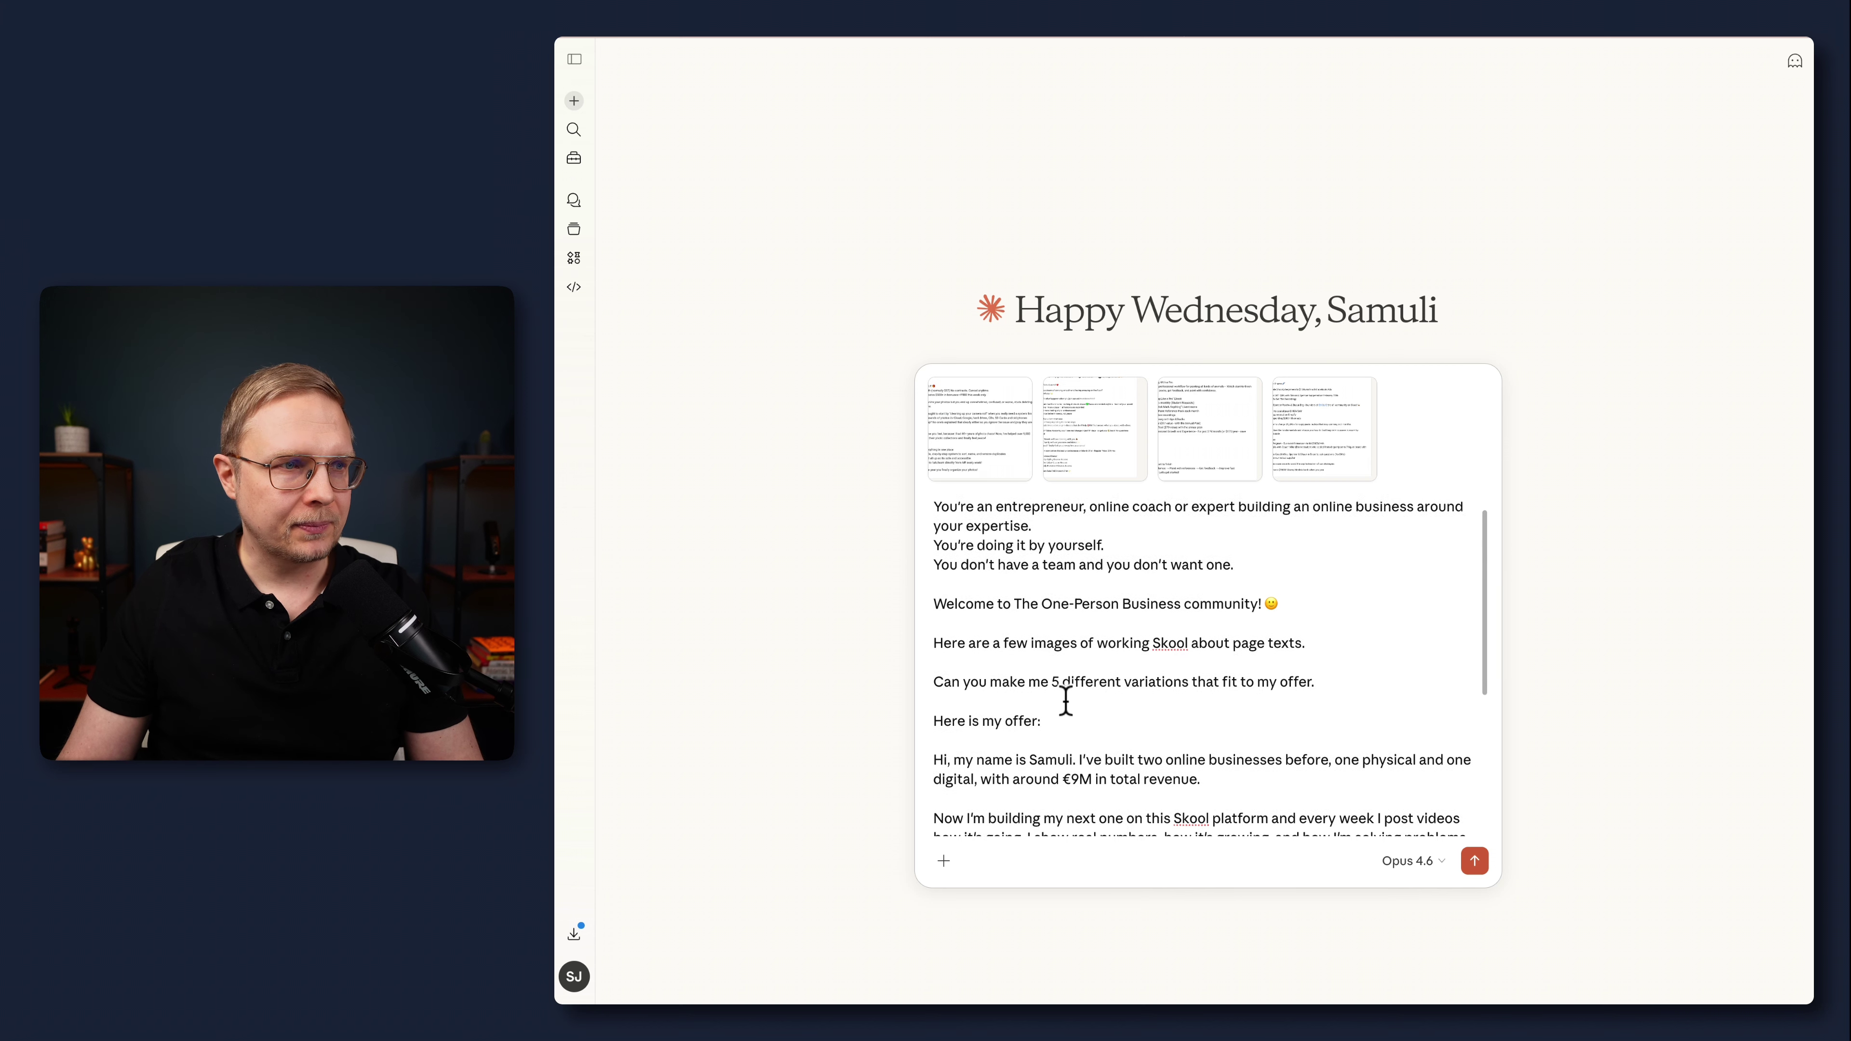
pyautogui.scroll(-1, 1064, 702)
pyautogui.scroll(1, 1065, 700)
pyautogui.moveTo(1326, 616); pyautogui.dragTo(880, 522)
pyautogui.press('super+c')
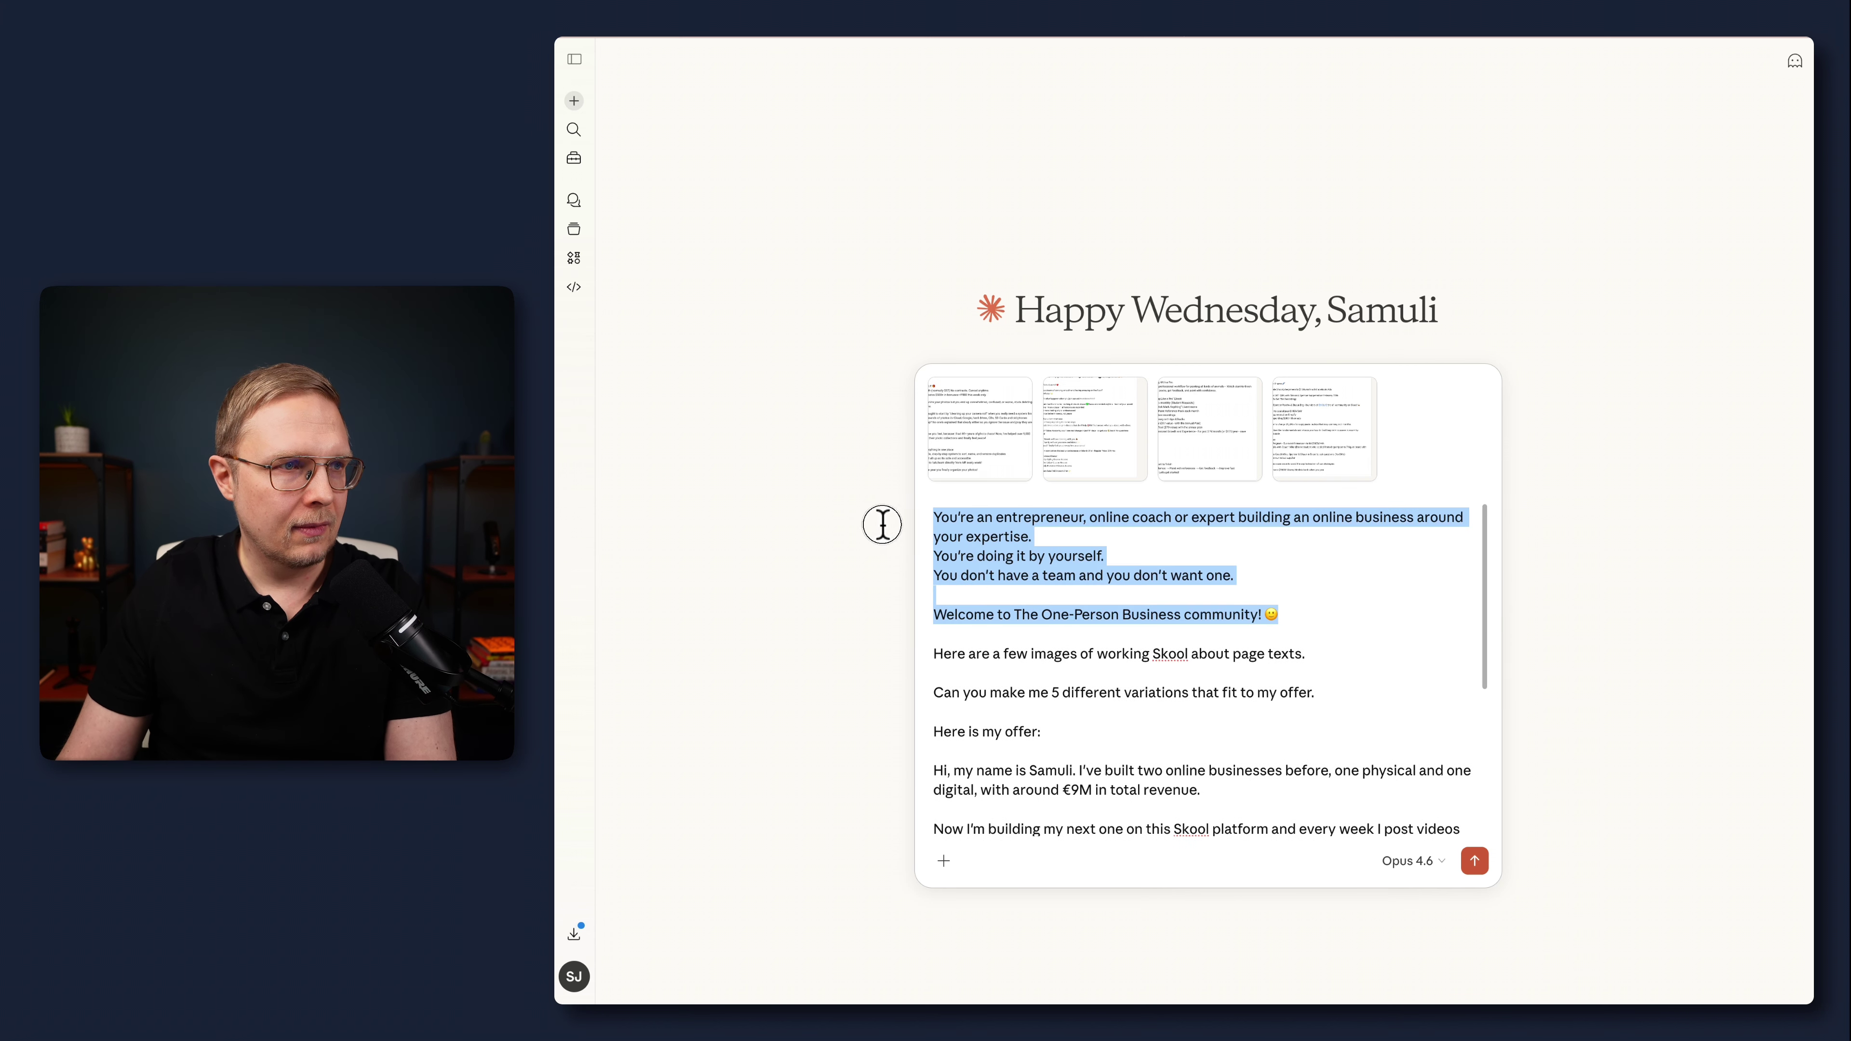
pyautogui.scroll(-1, 984, 576)
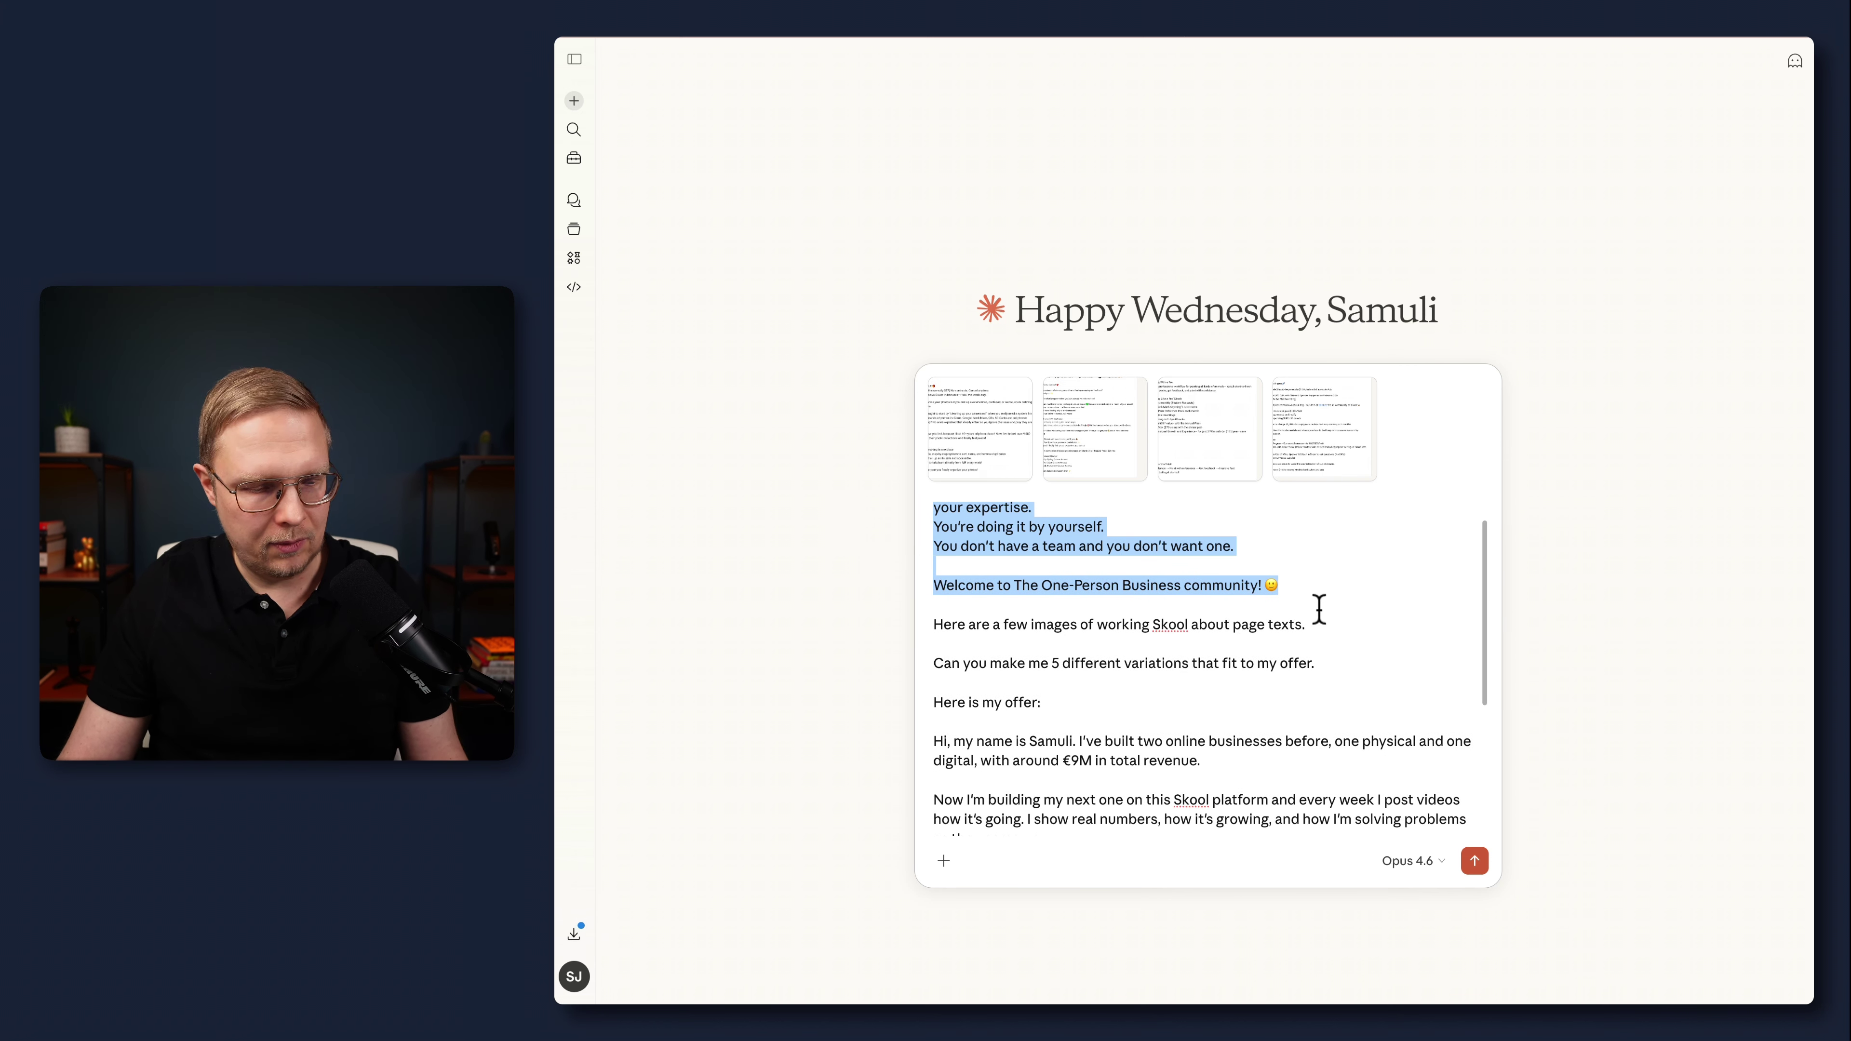
pyautogui.press('BackSpace')
pyautogui.press('Delete')
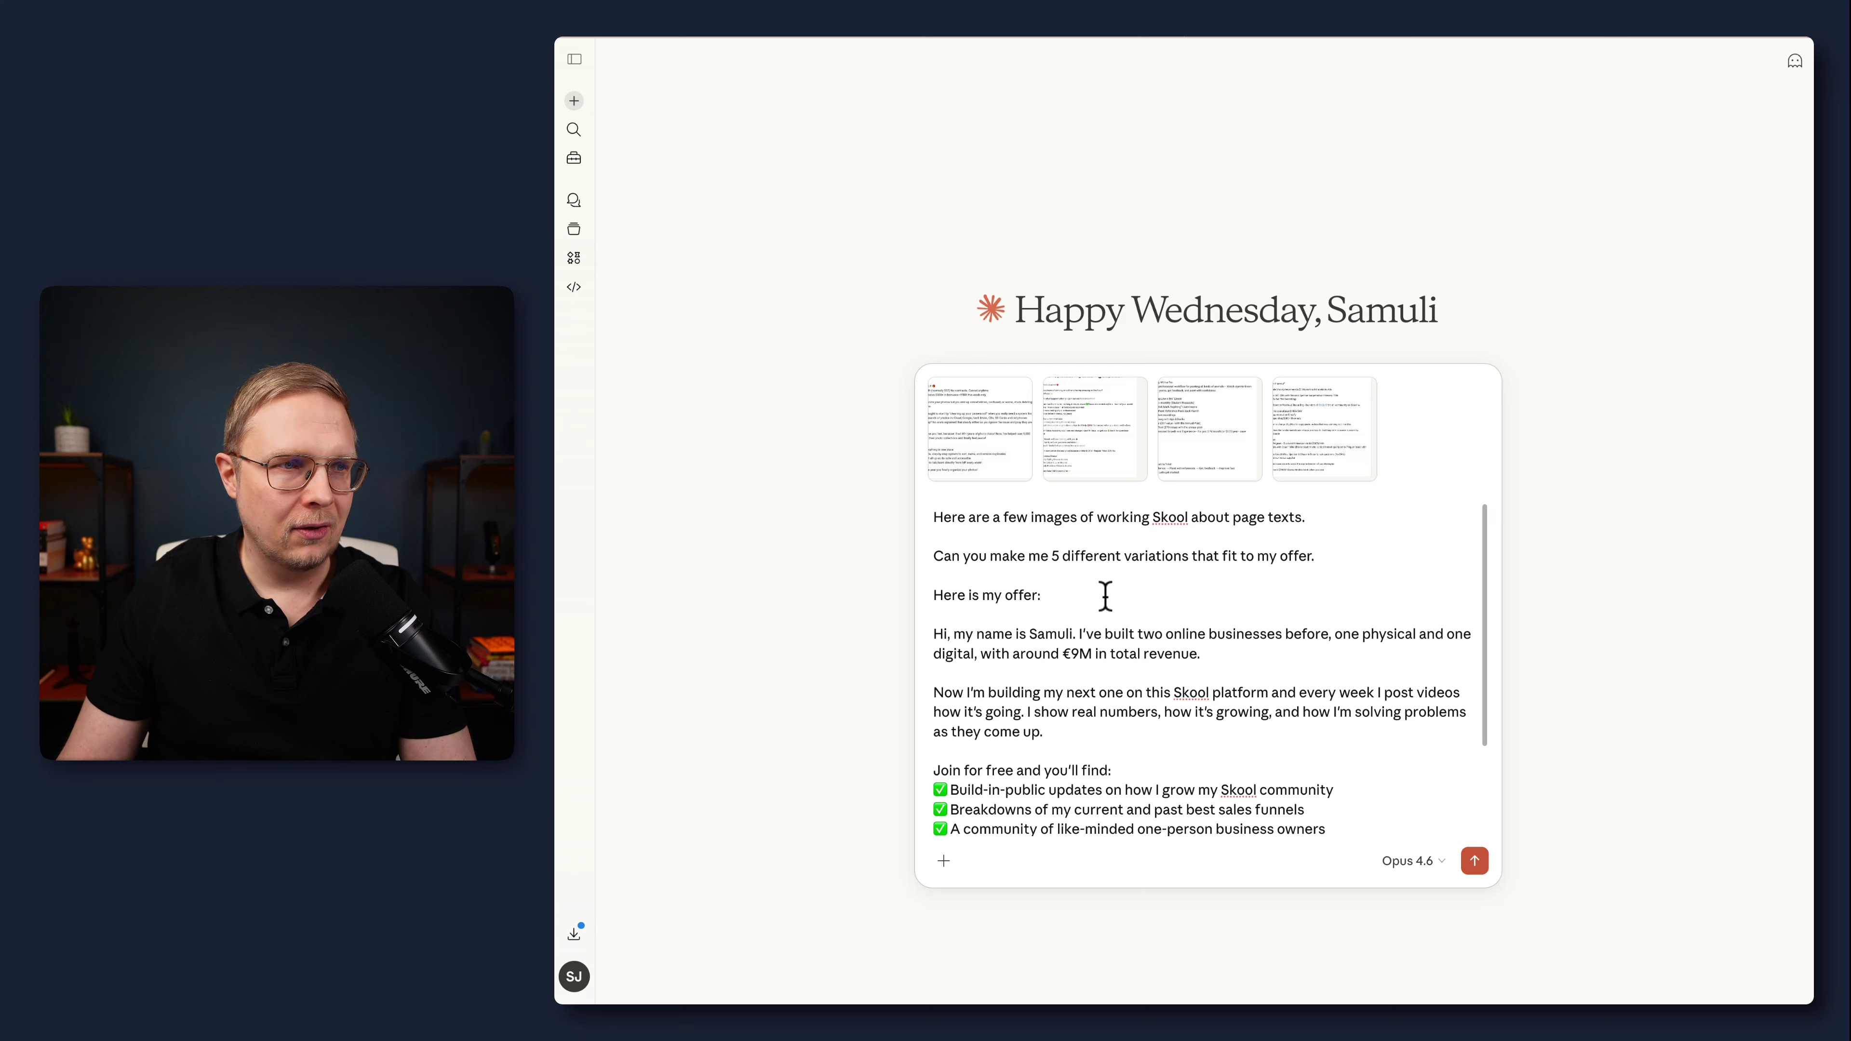
pyautogui.press('Return')
pyautogui.press('Return')
pyautogui.press('super+v')
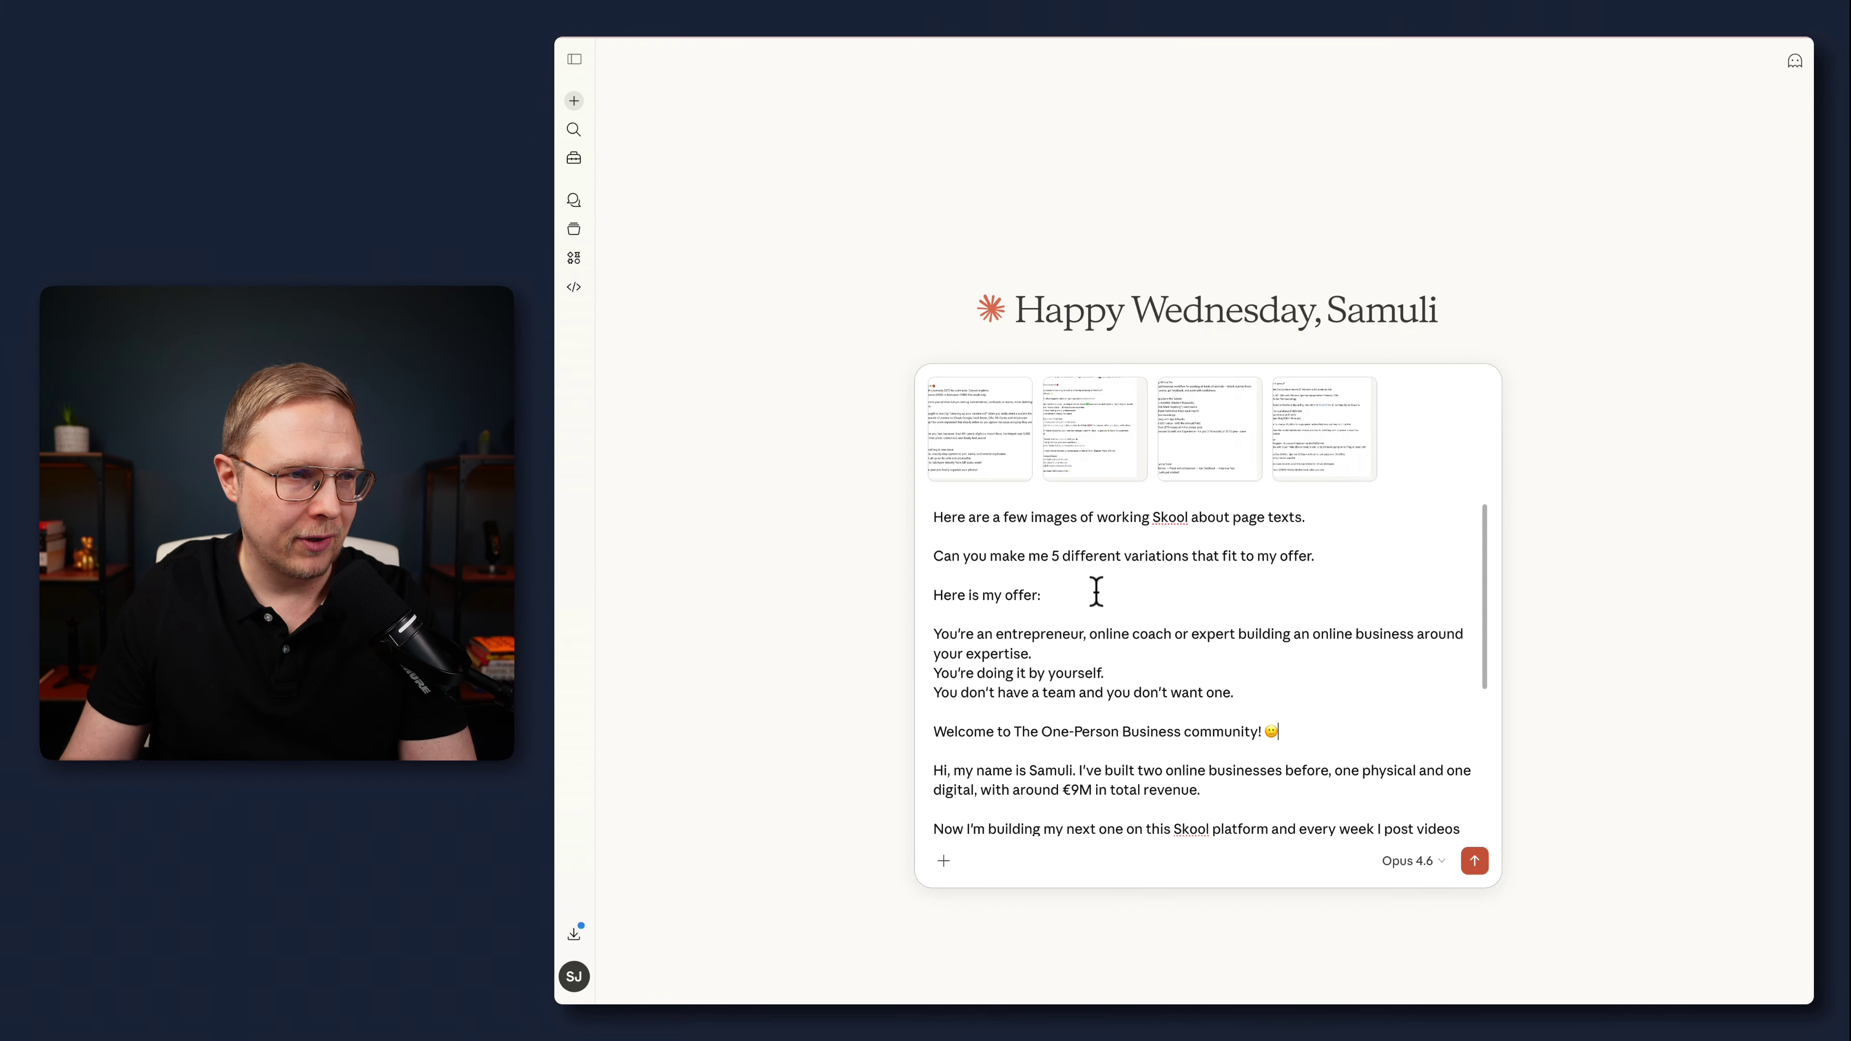
# Step: Review the full drafted message, from the opening request through the free and premium membership lists
pyautogui.scroll(-1, 1122, 700)
pyautogui.scroll(-4, 1131, 700)
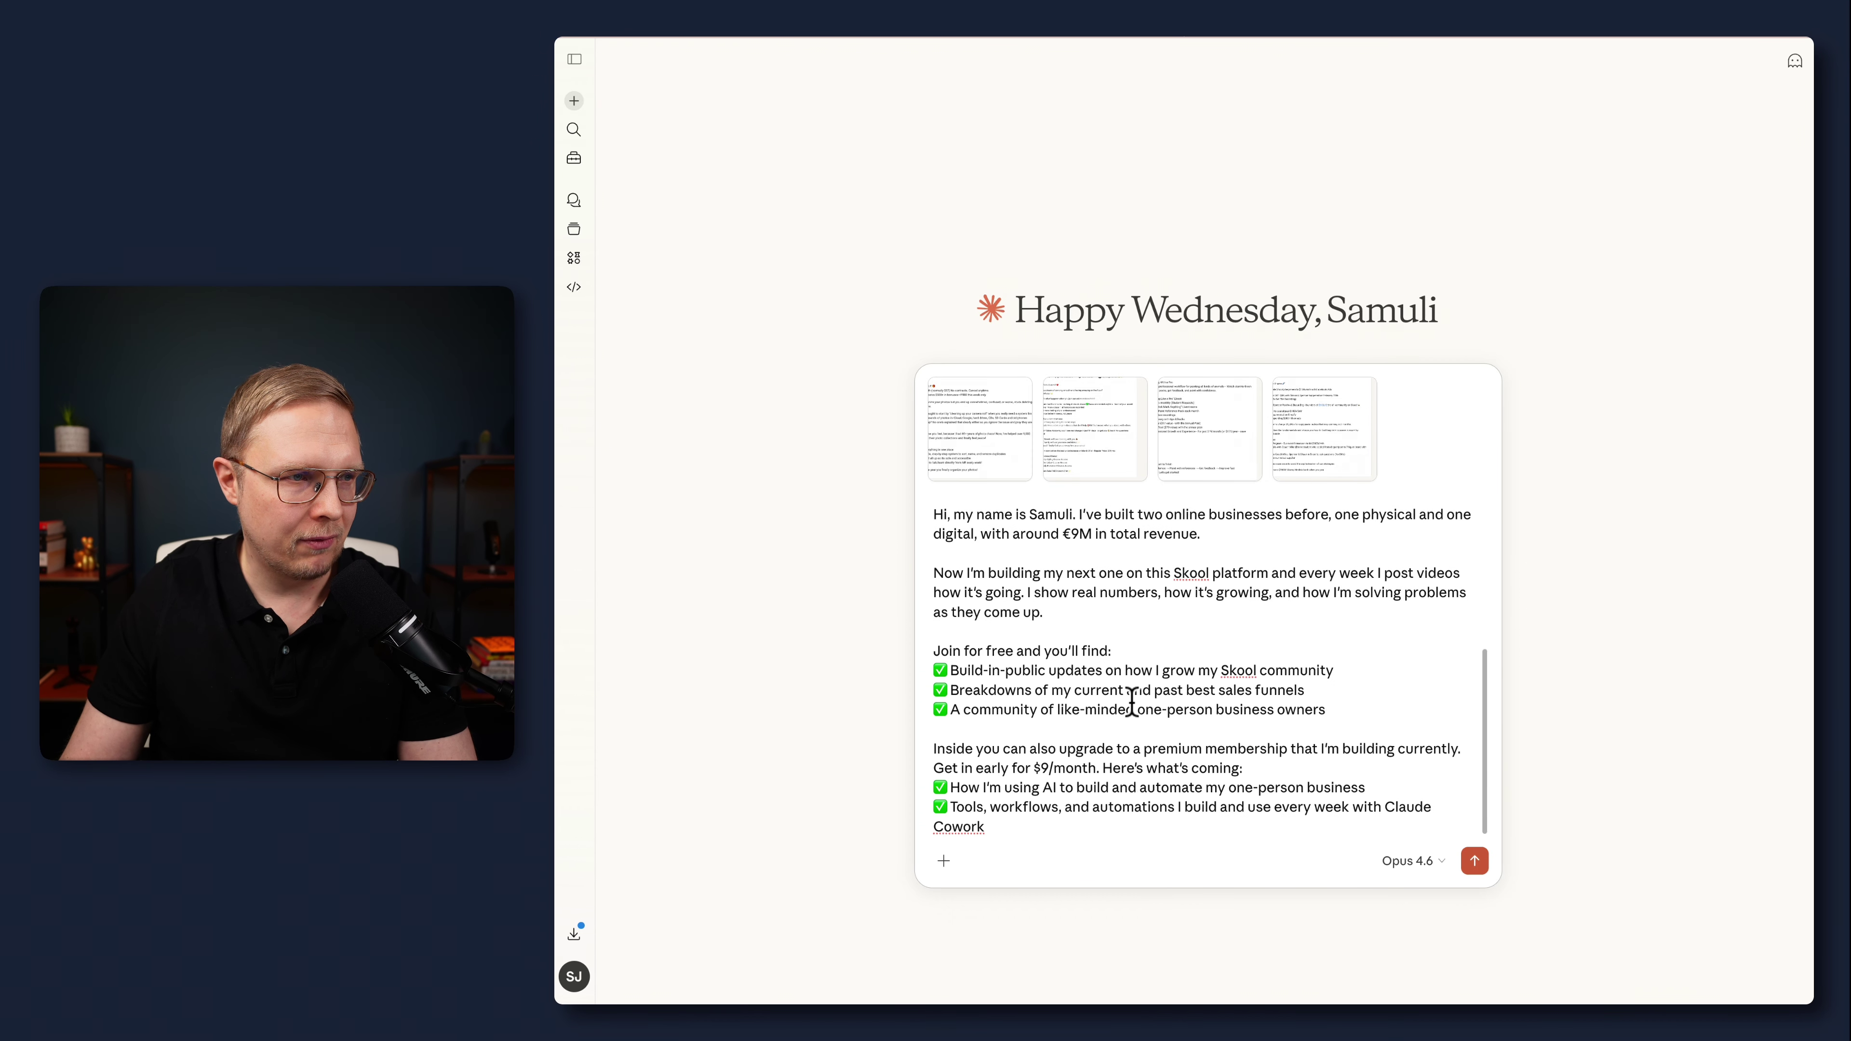
pyautogui.scroll(2, 1145, 758)
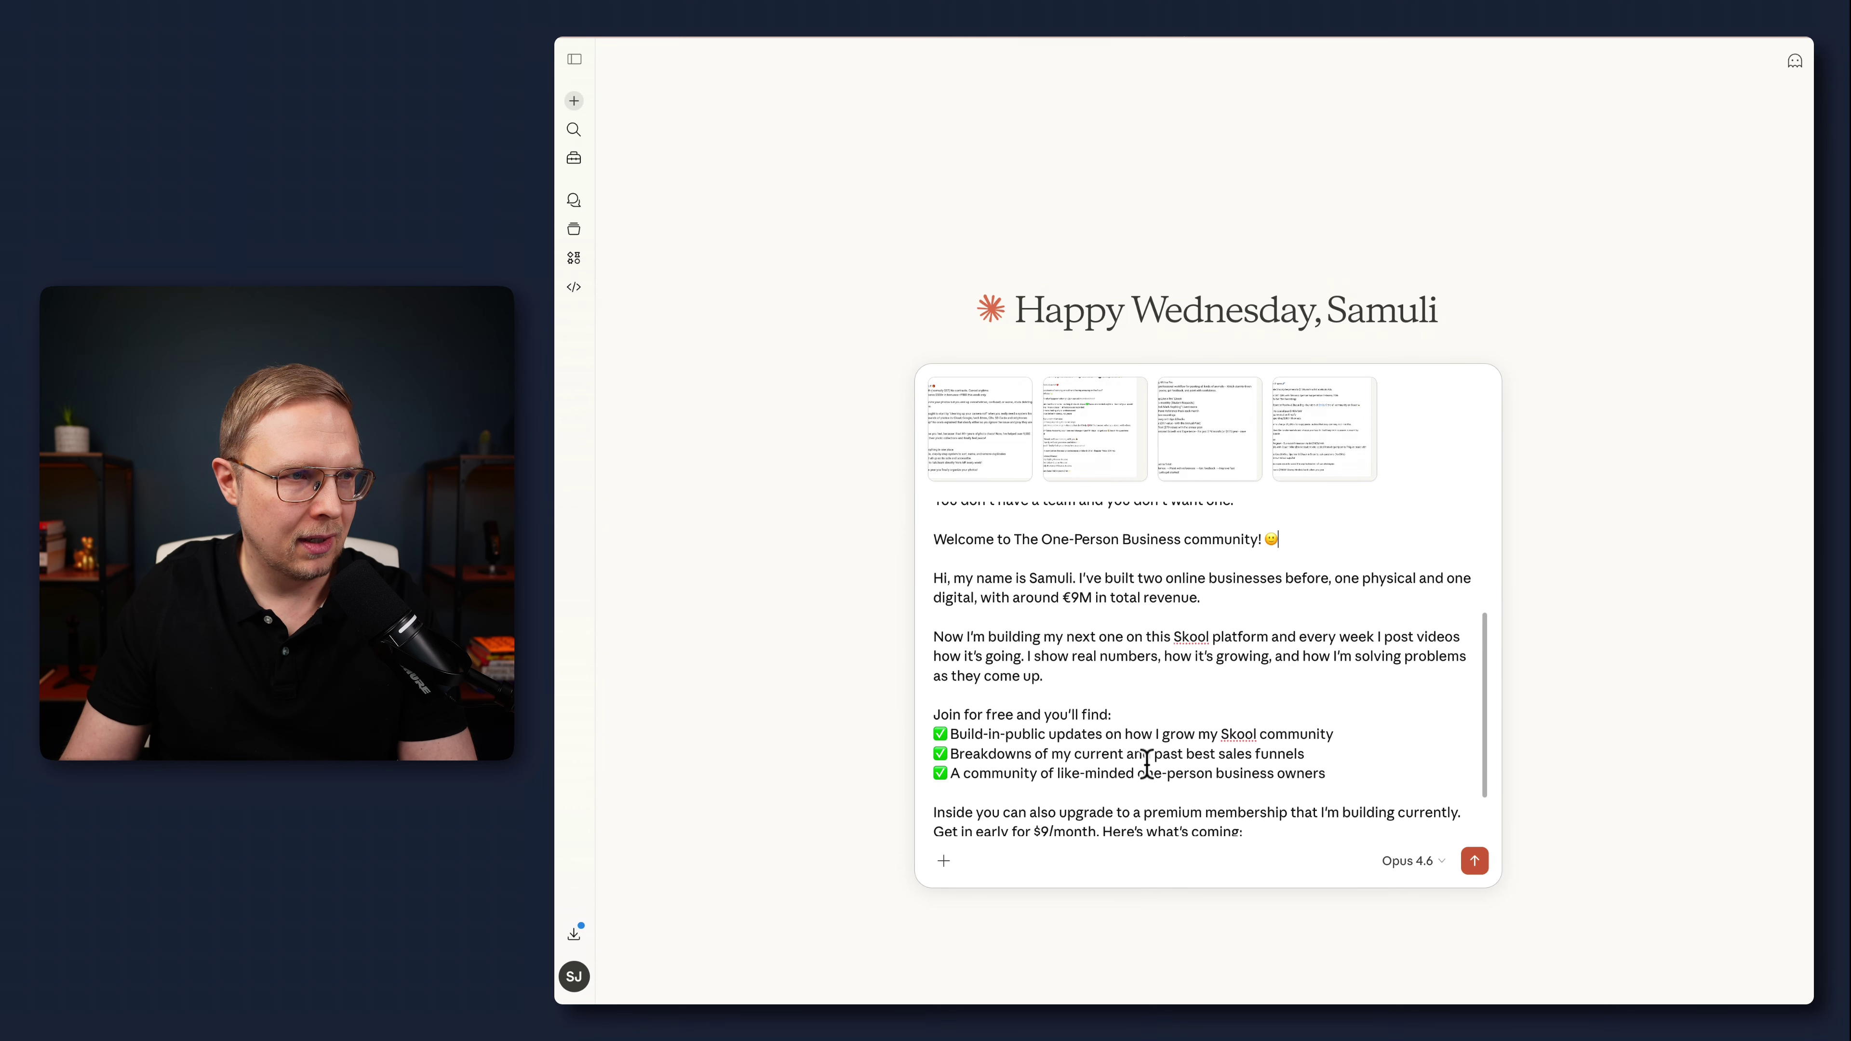
pyautogui.scroll(1, 1147, 764)
pyautogui.scroll(-1, 1146, 764)
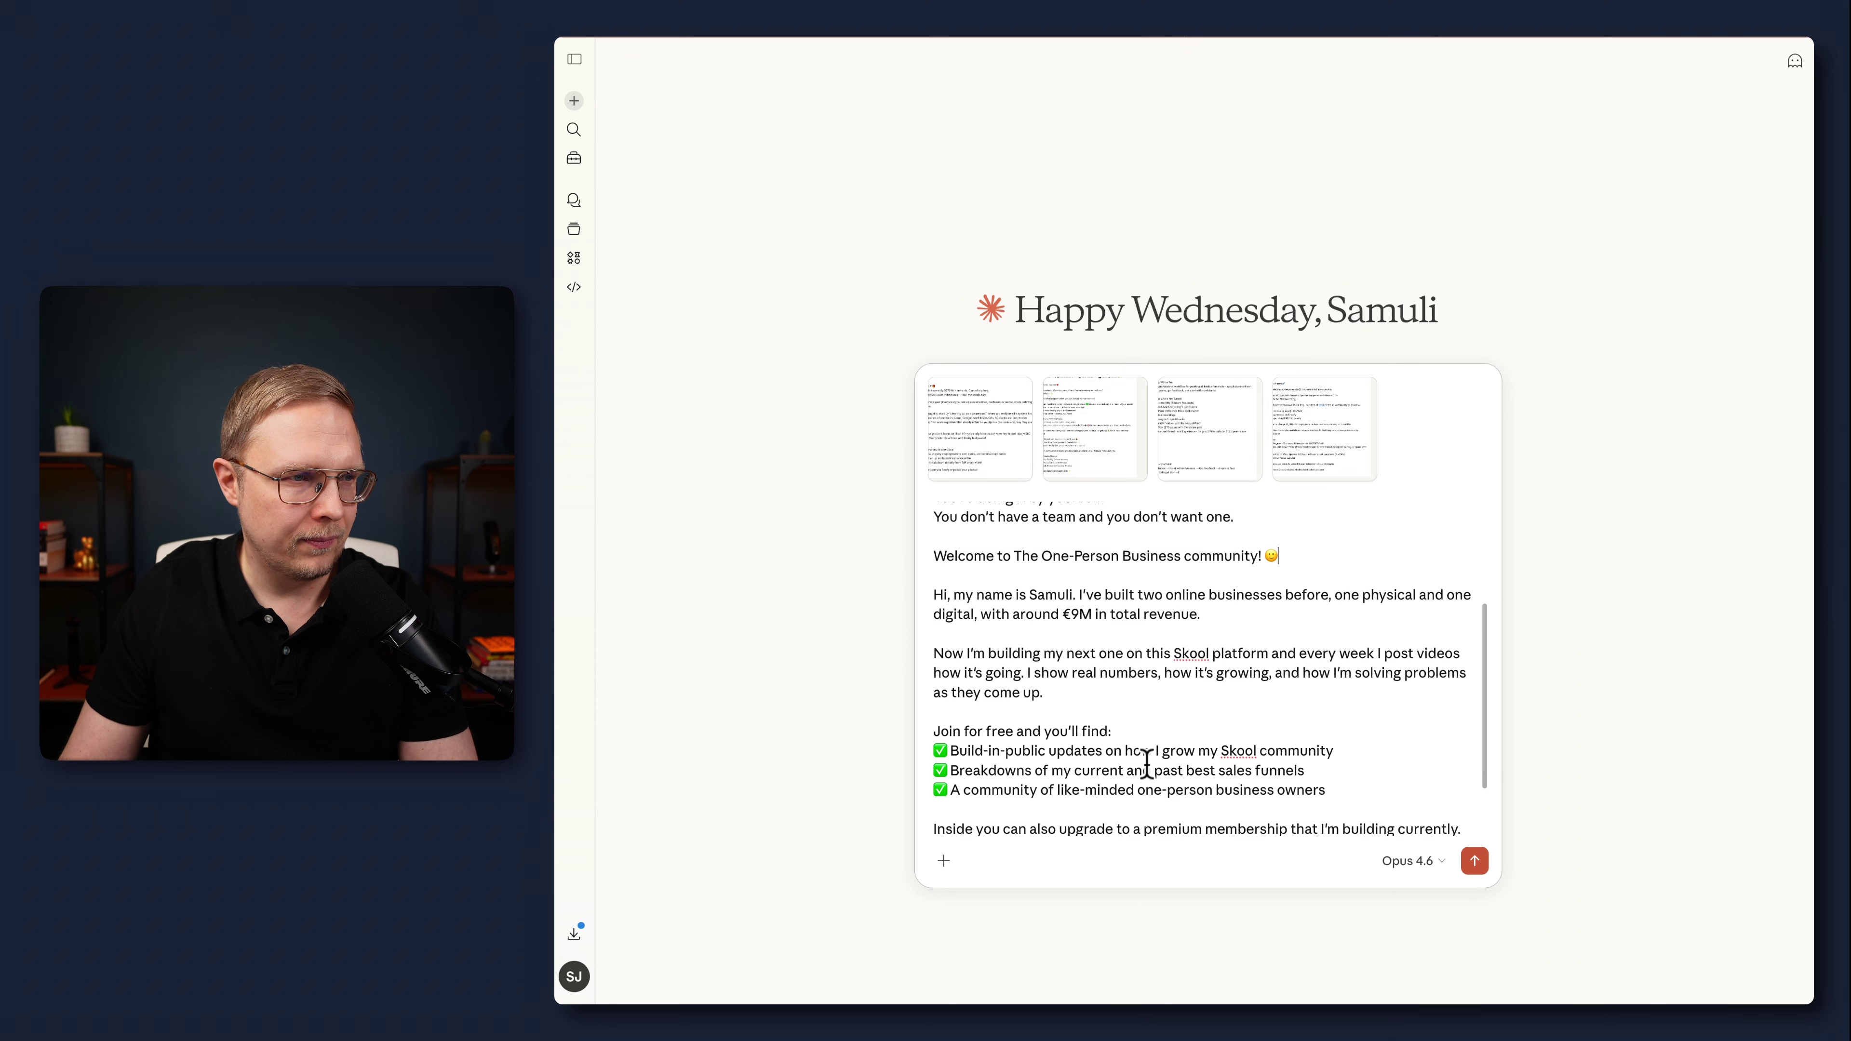
pyautogui.scroll(3, 1146, 764)
pyautogui.moveTo(1237, 692); pyautogui.dragTo(923, 626)
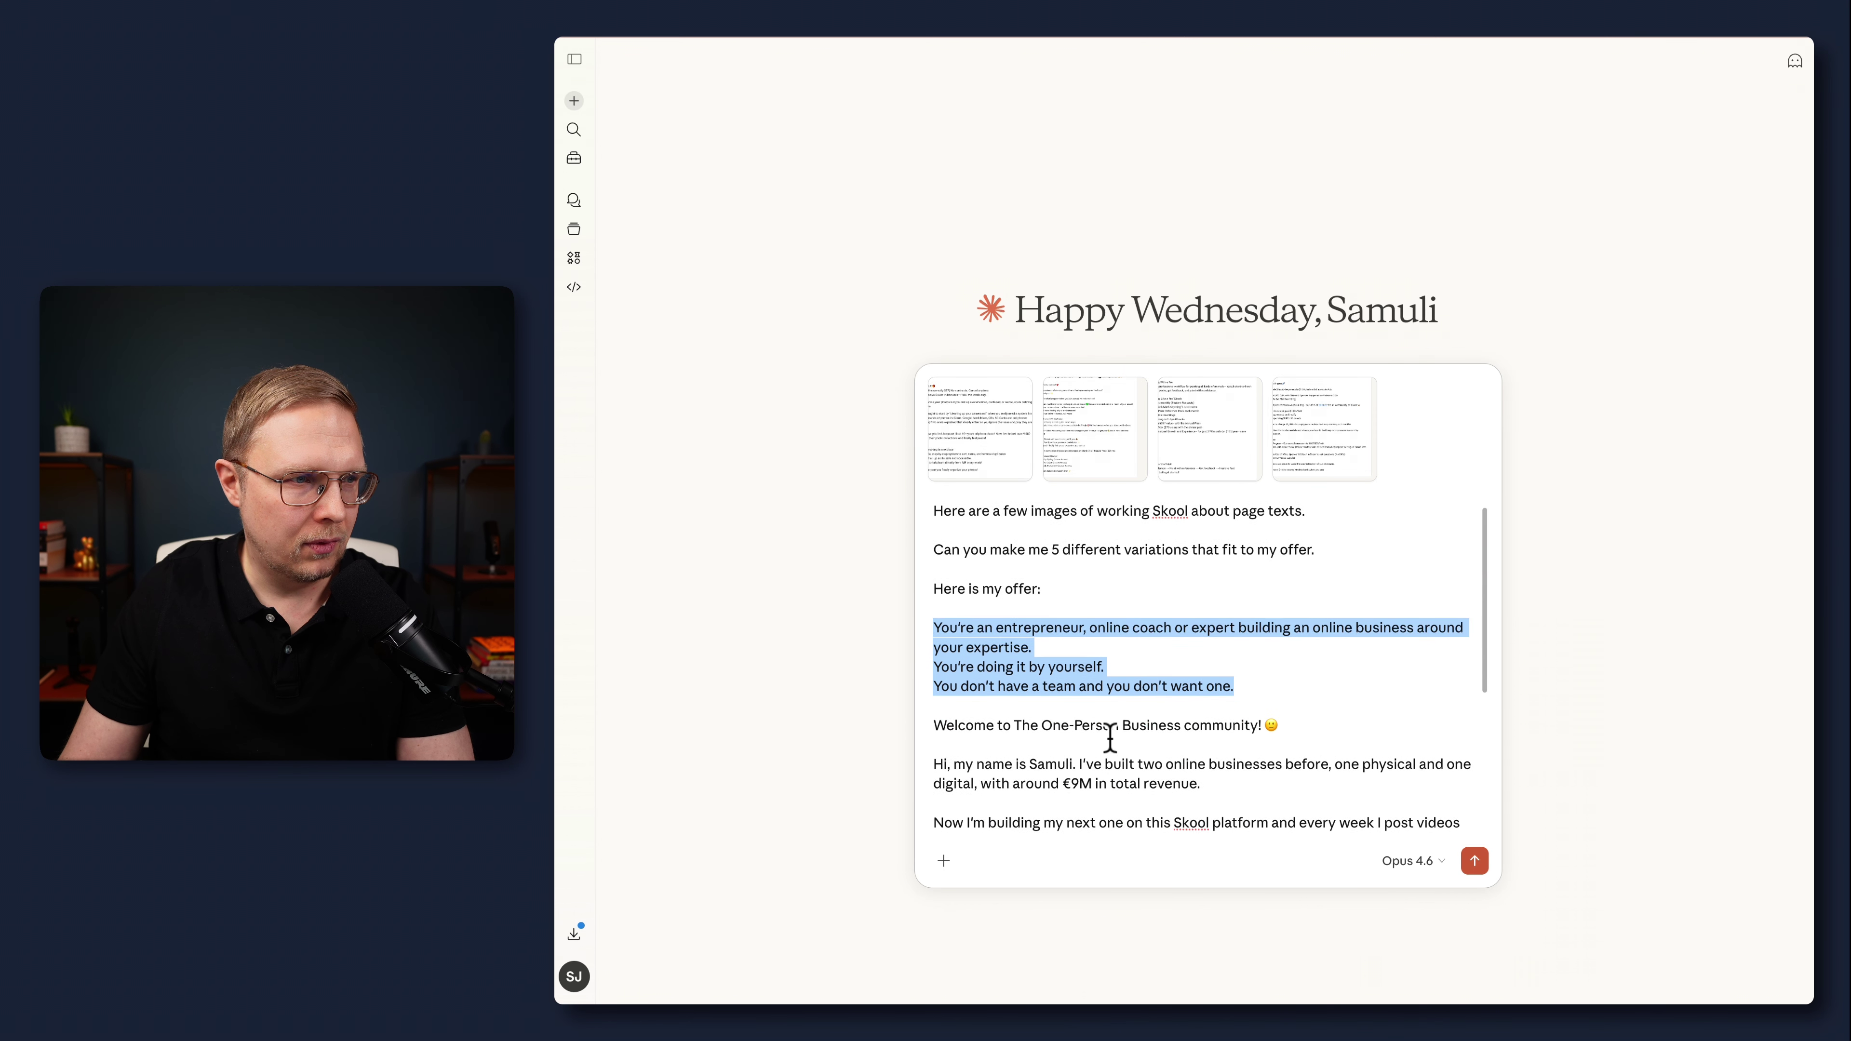
pyautogui.scroll(-2, 1109, 736)
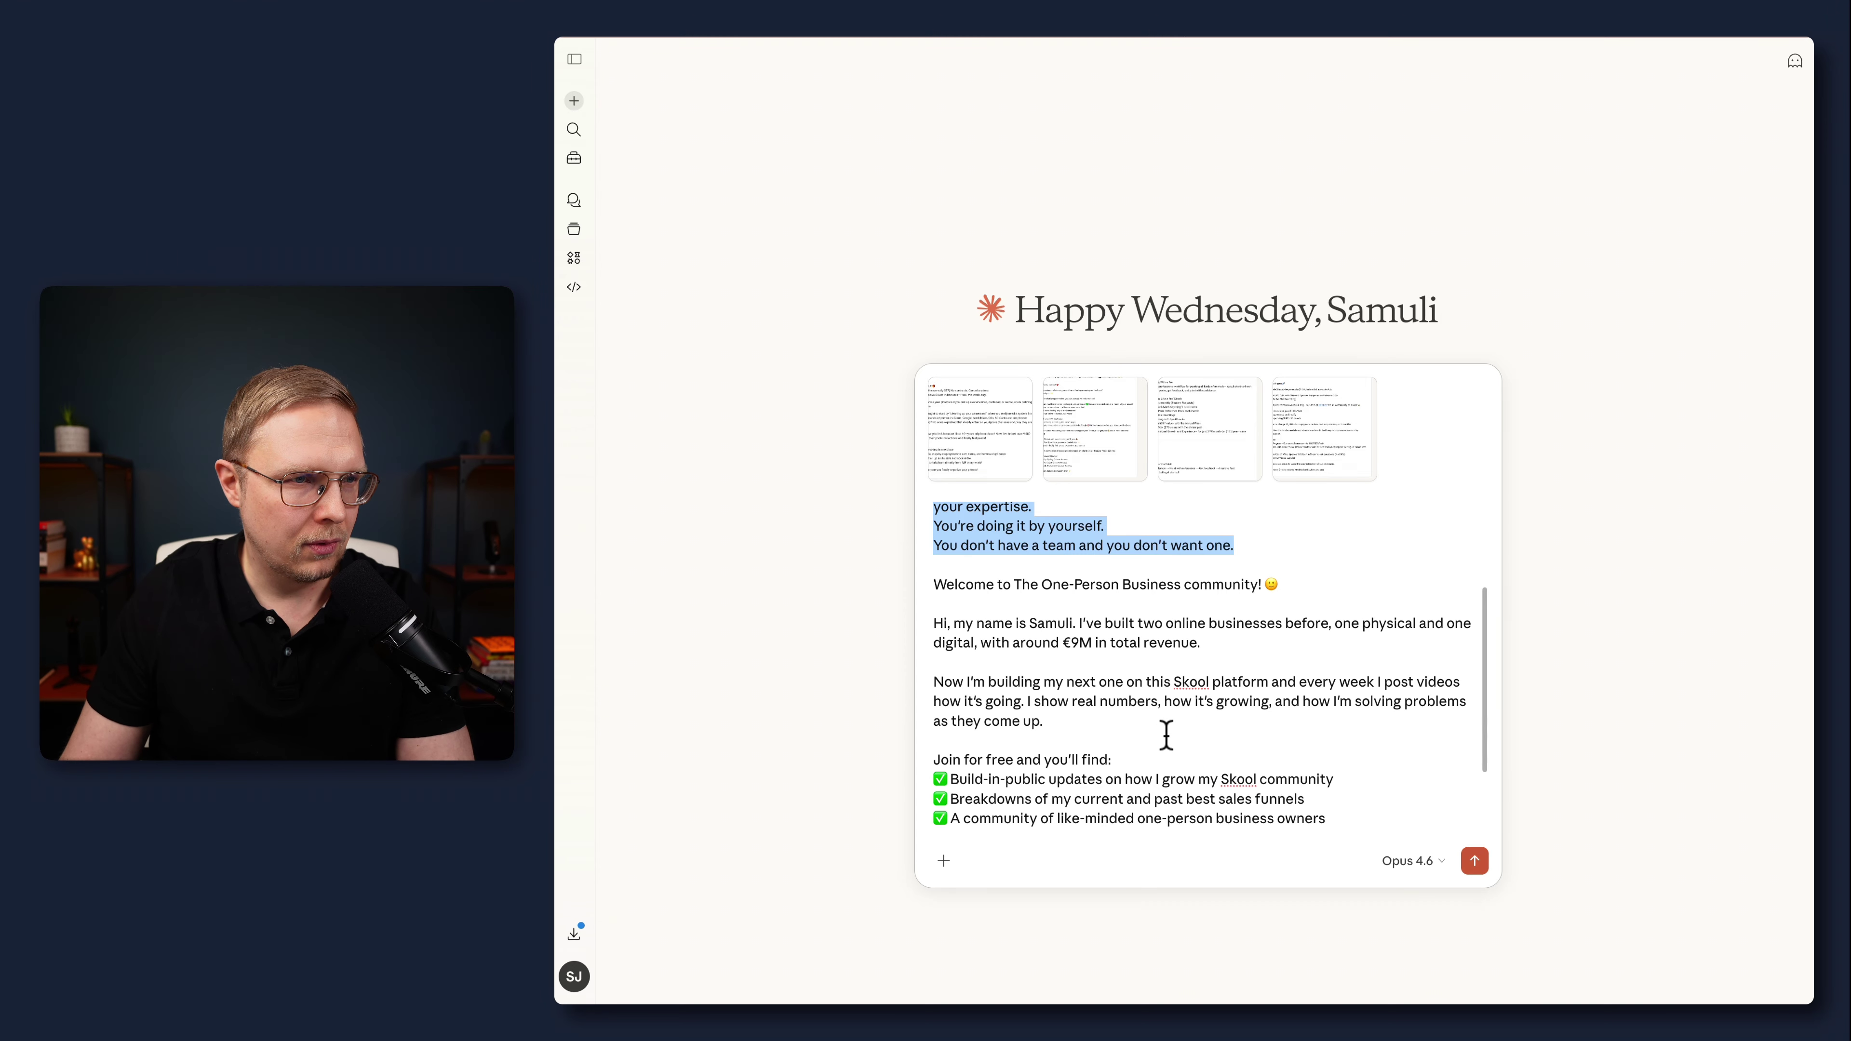
pyautogui.scroll(2, 1166, 734)
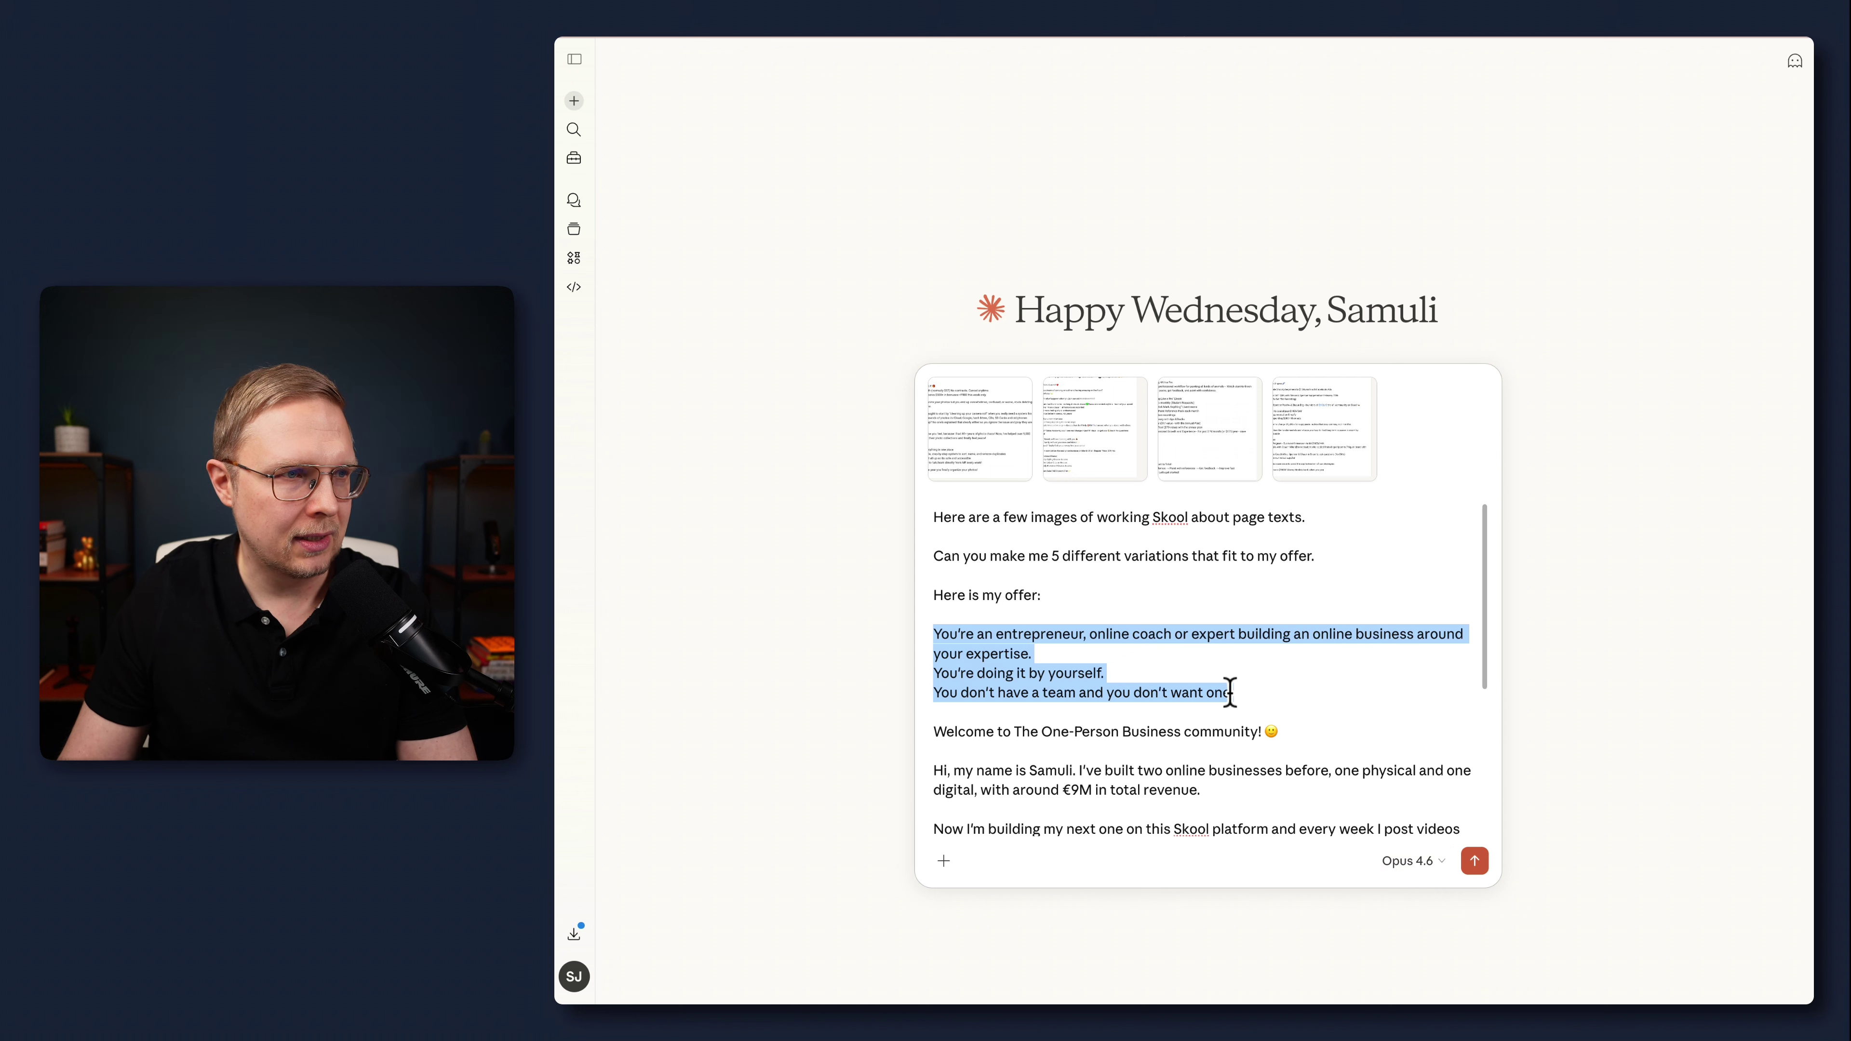
pyautogui.click(1206, 589)
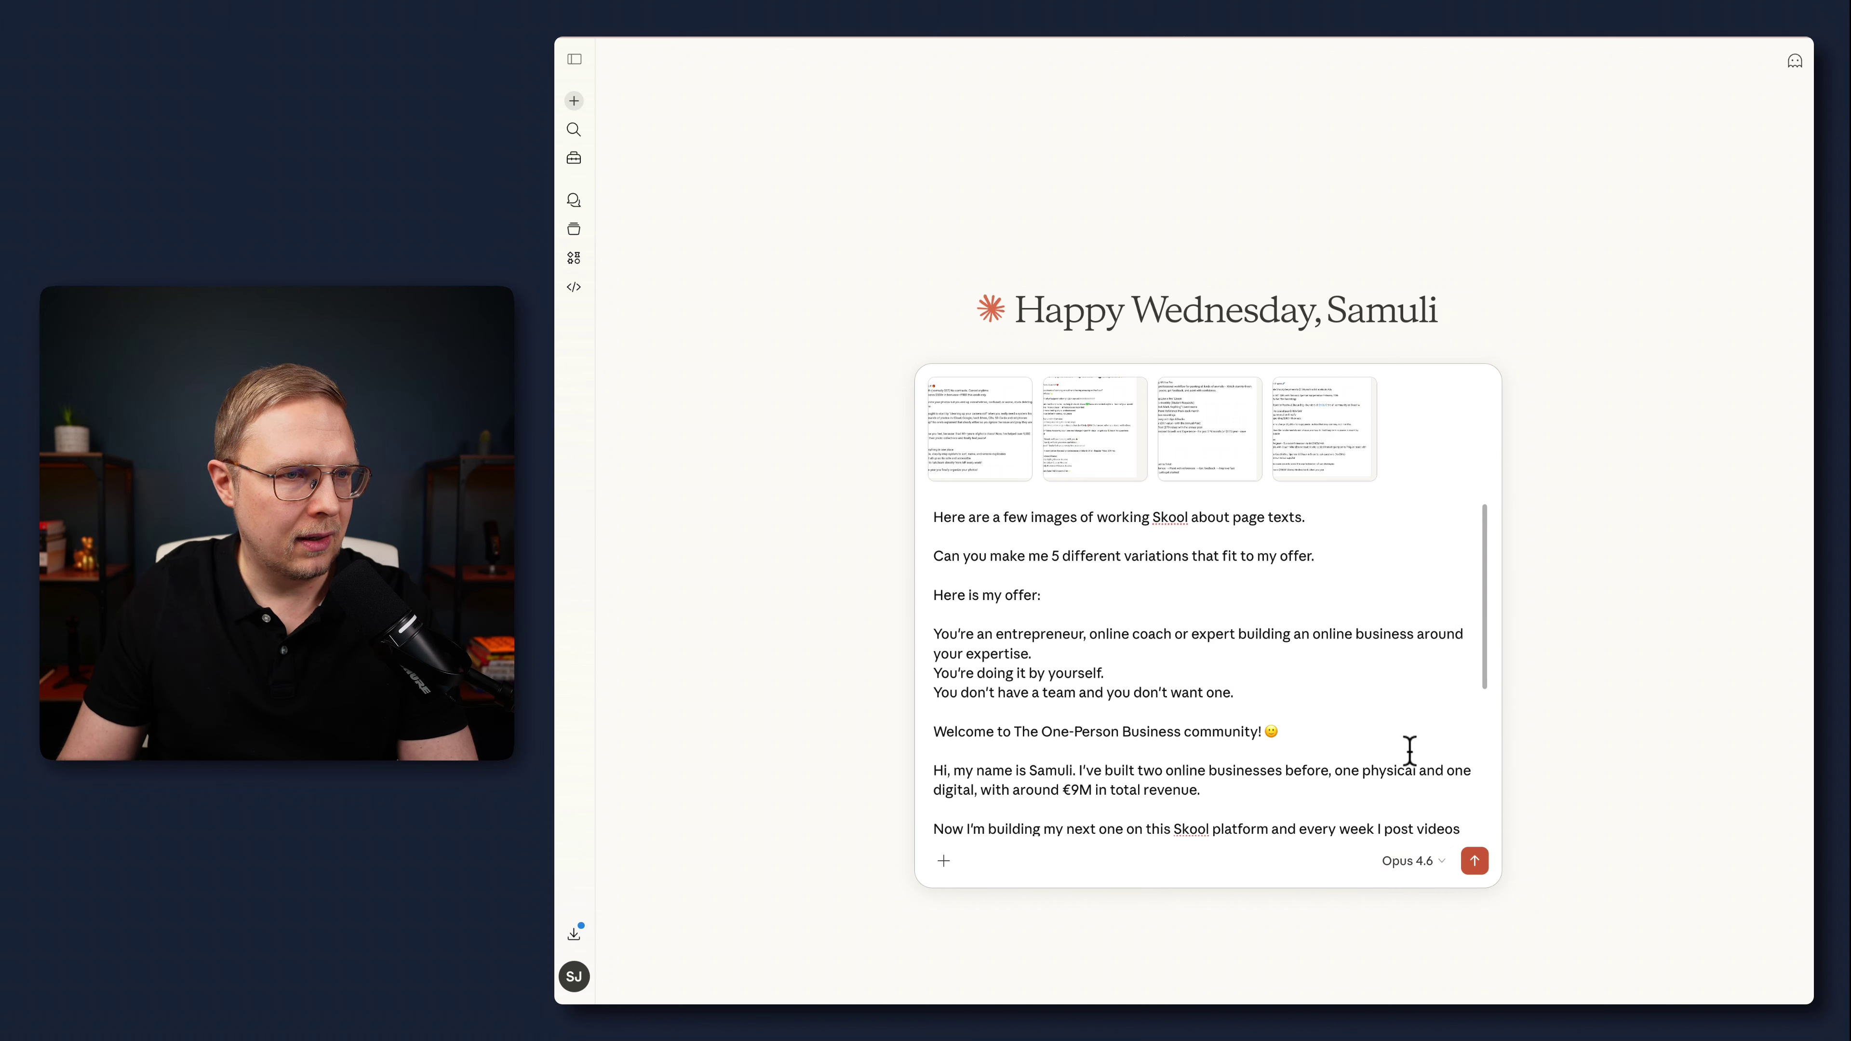
# Step: Add "Give me those in a separate artifact." after the request for 5 variations and send the message
pyautogui.click(1335, 557)
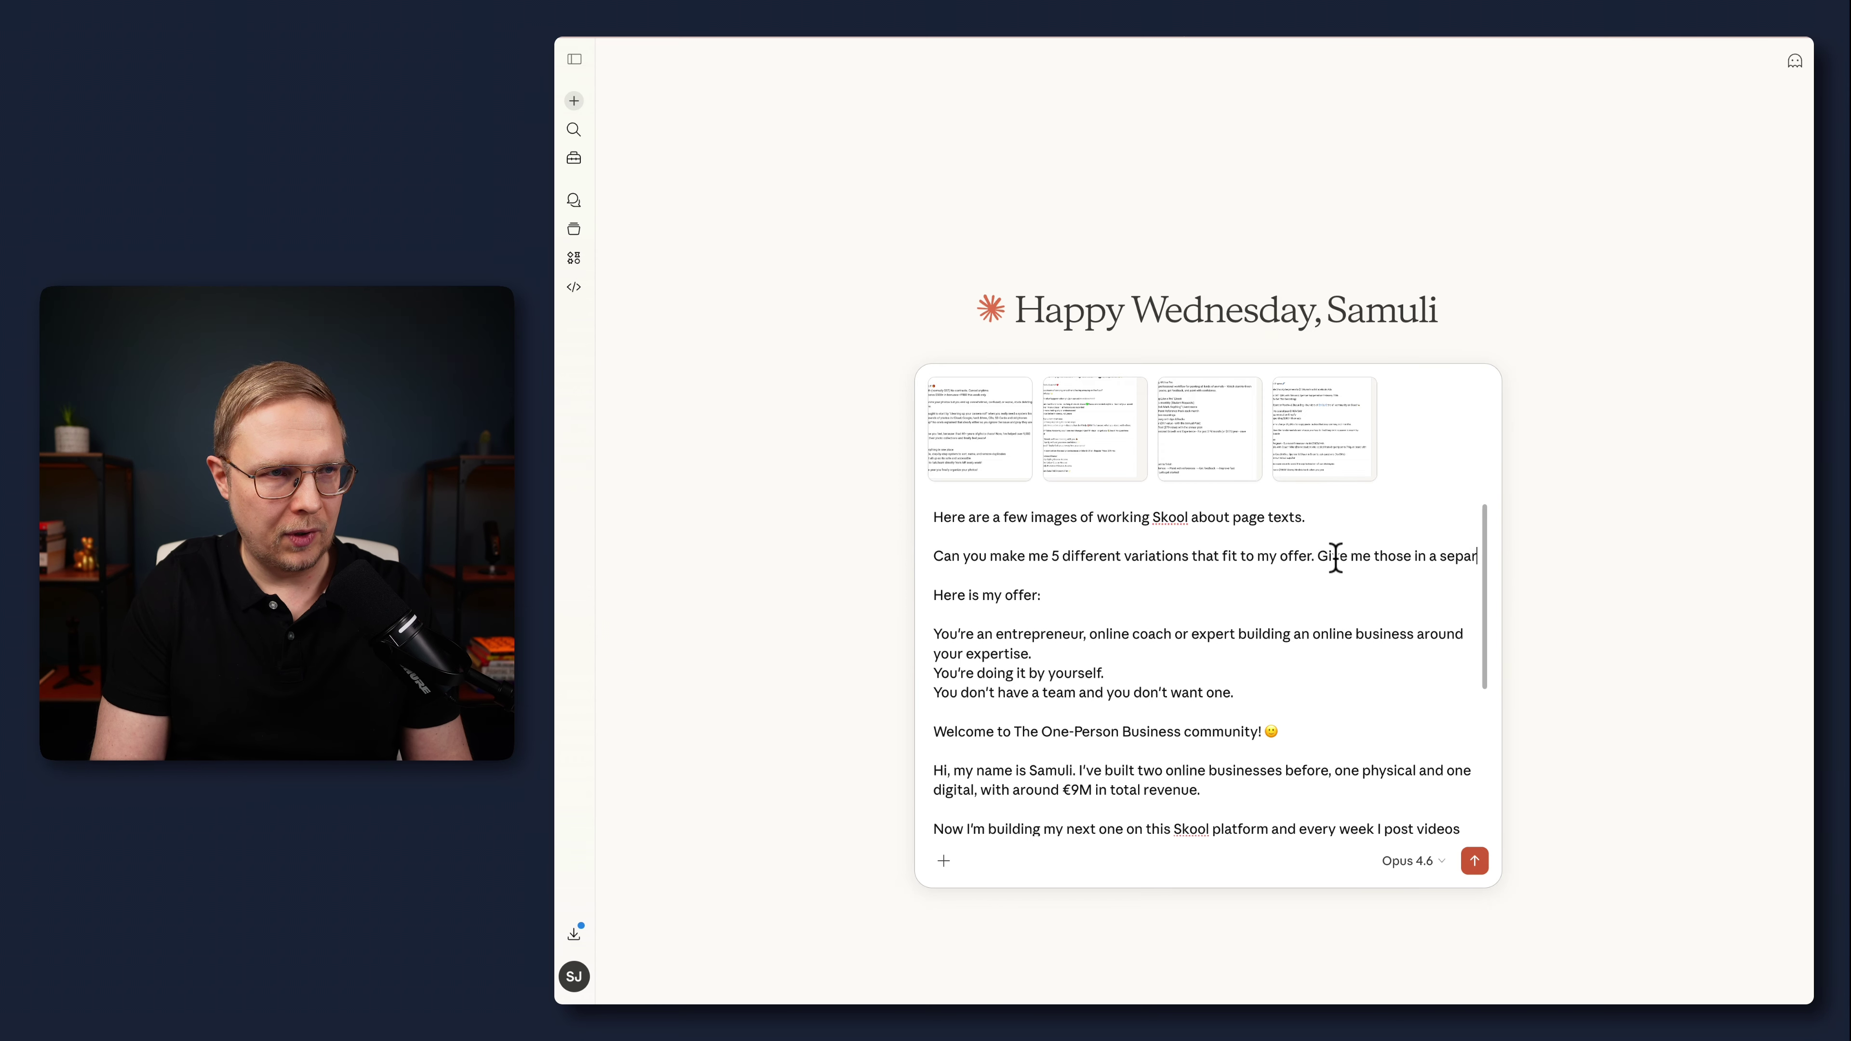
pyautogui.write('ate artifact.')
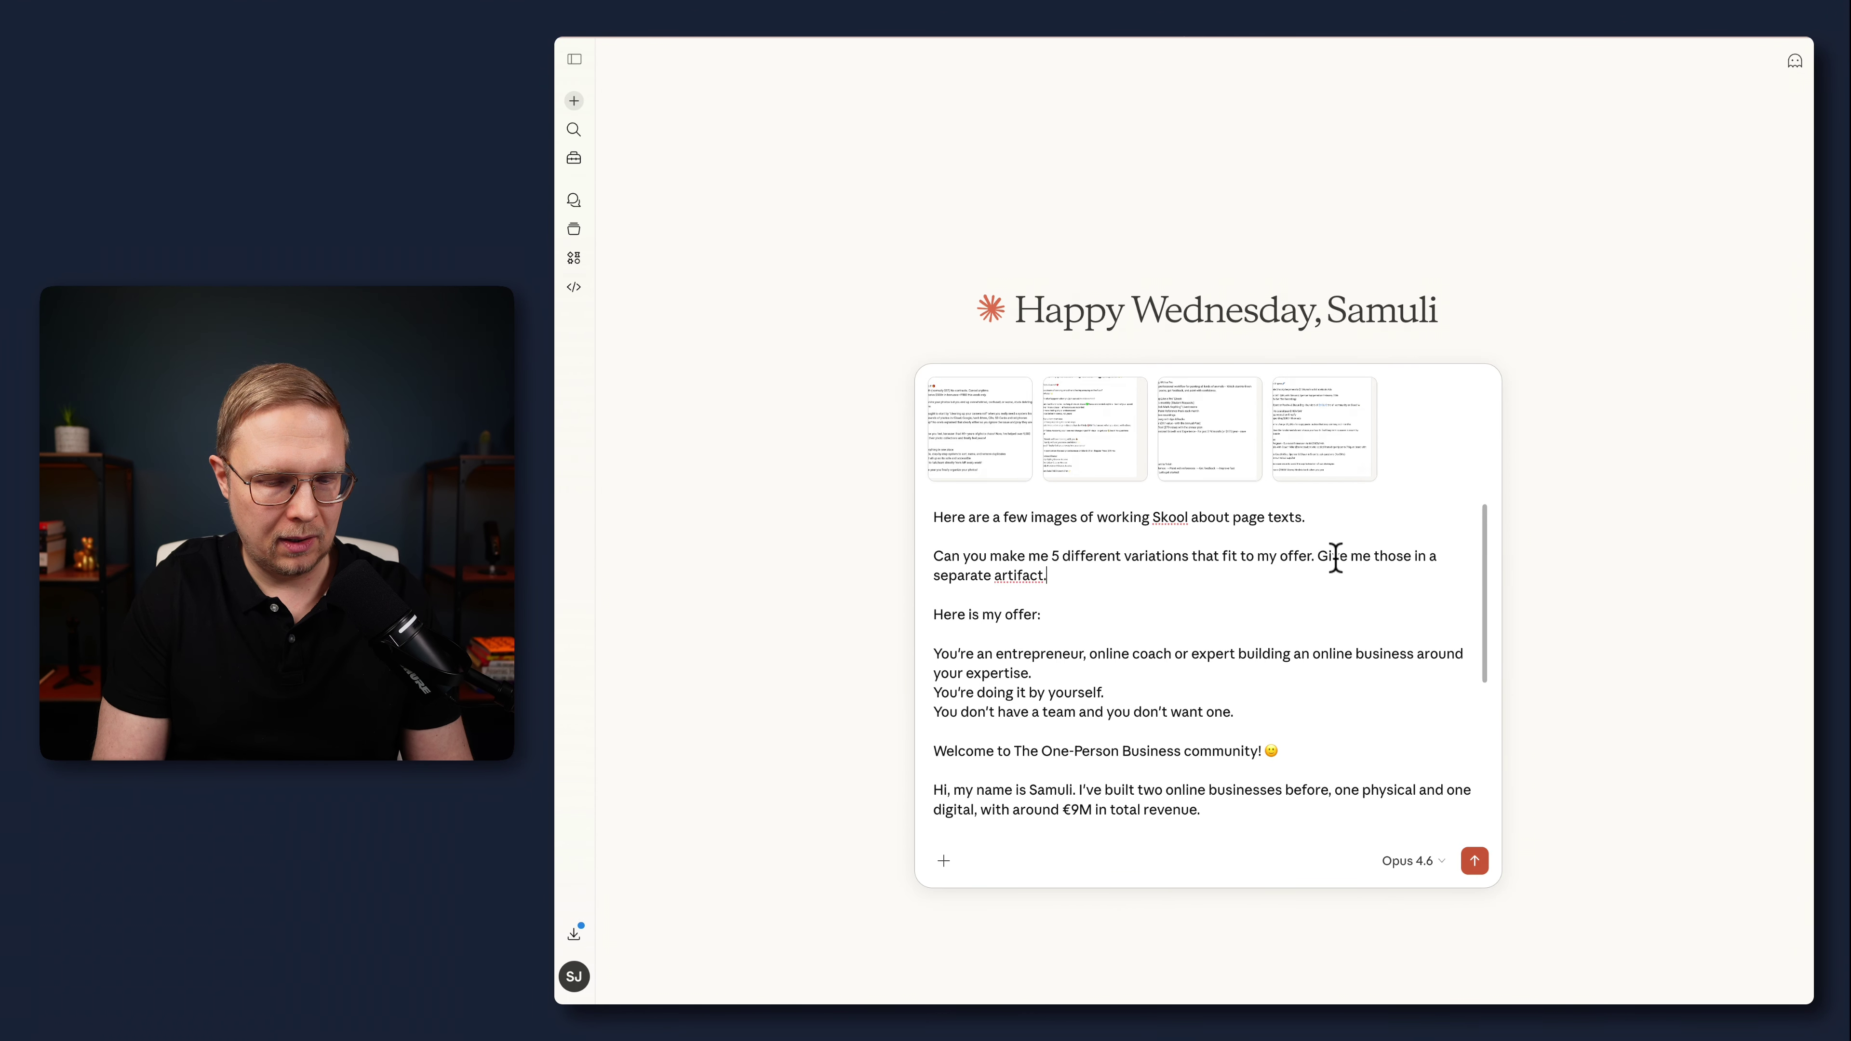
pyautogui.click(1474, 862)
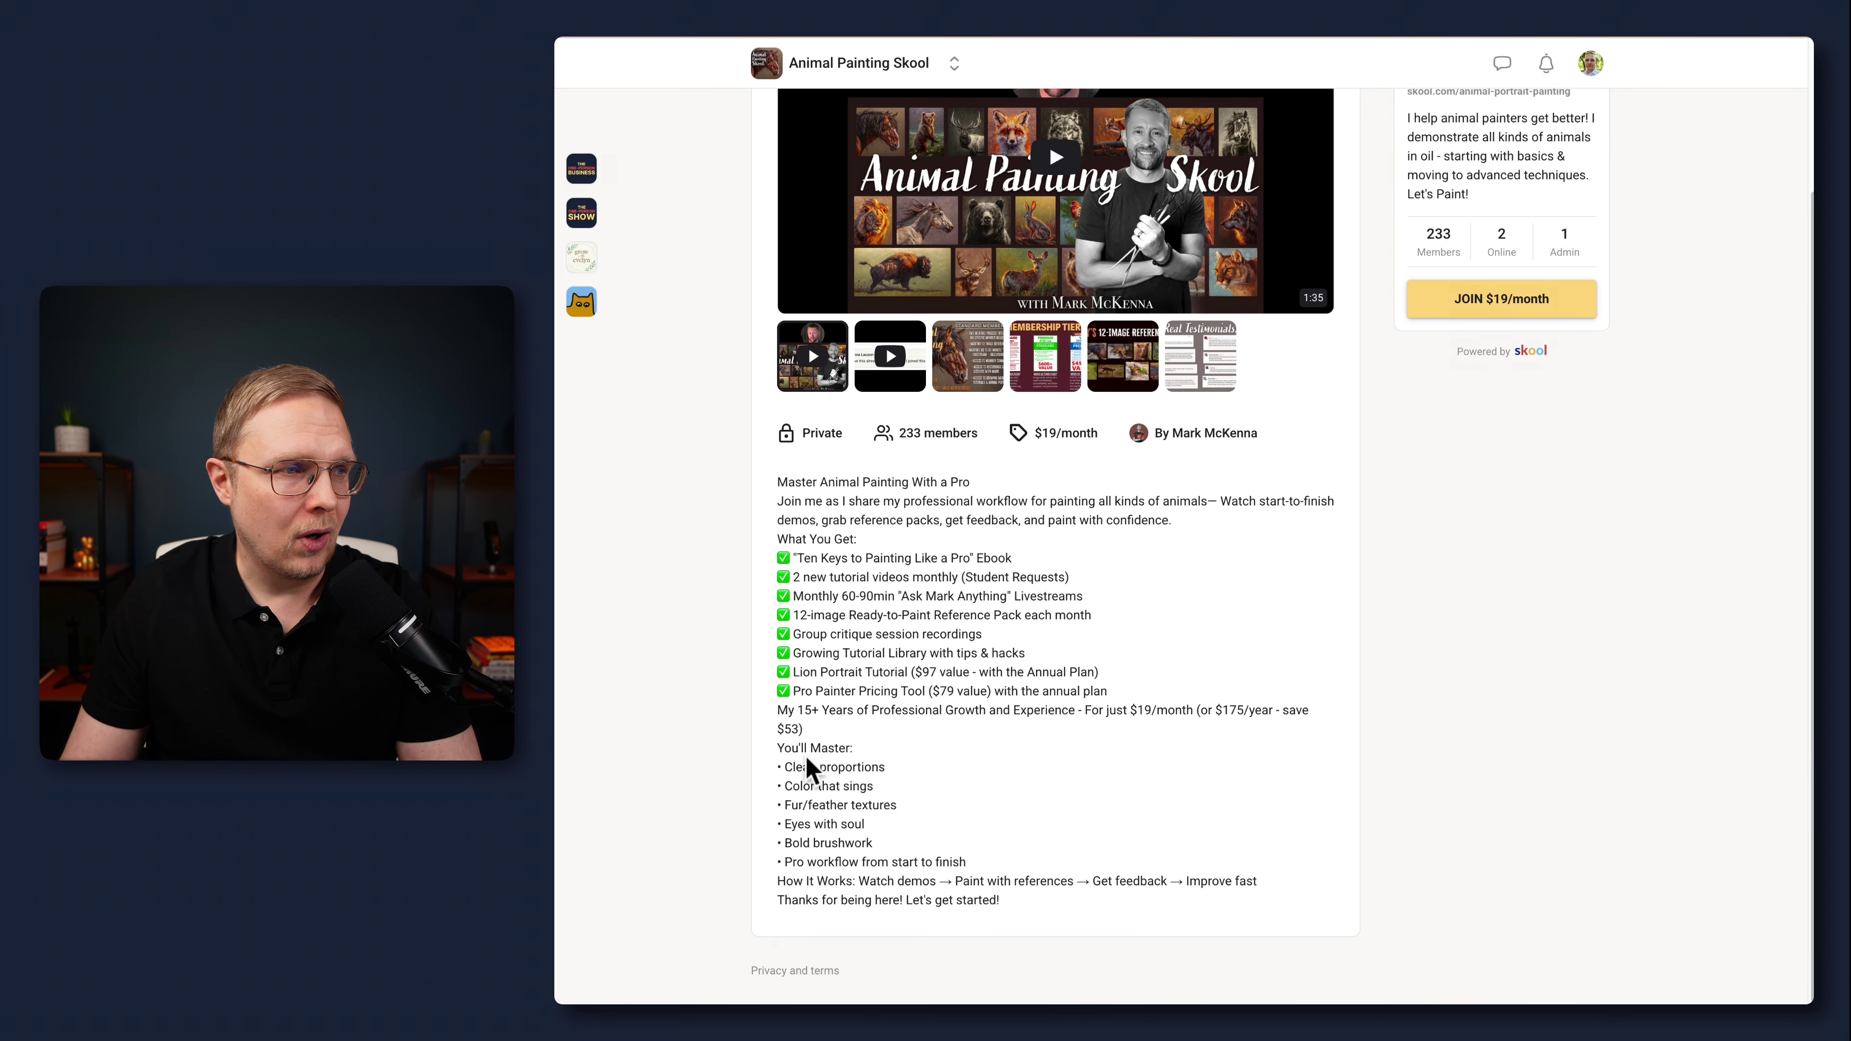
# Step: Switch to Skool and browse the Skool Games leaderboards for the Spirituality and Tech categories
pyautogui.scroll(3, 993, 771)
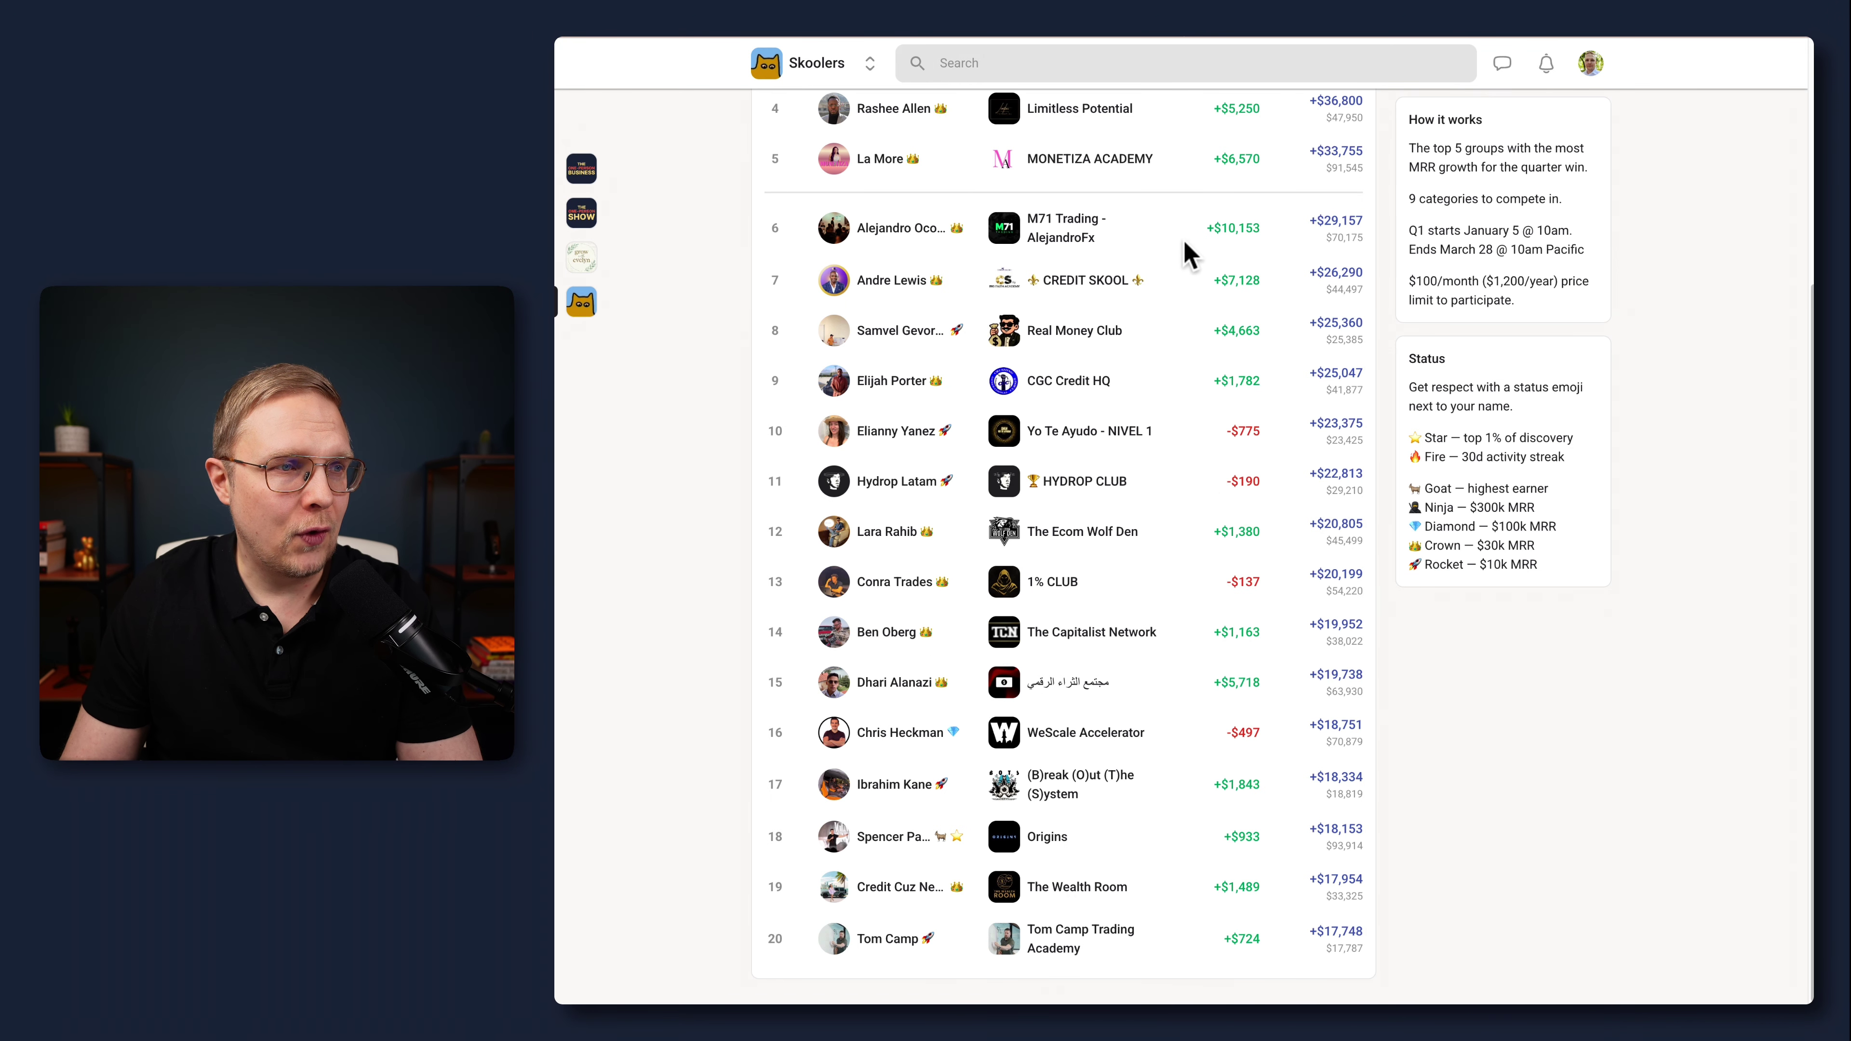
pyautogui.scroll(4, 1173, 755)
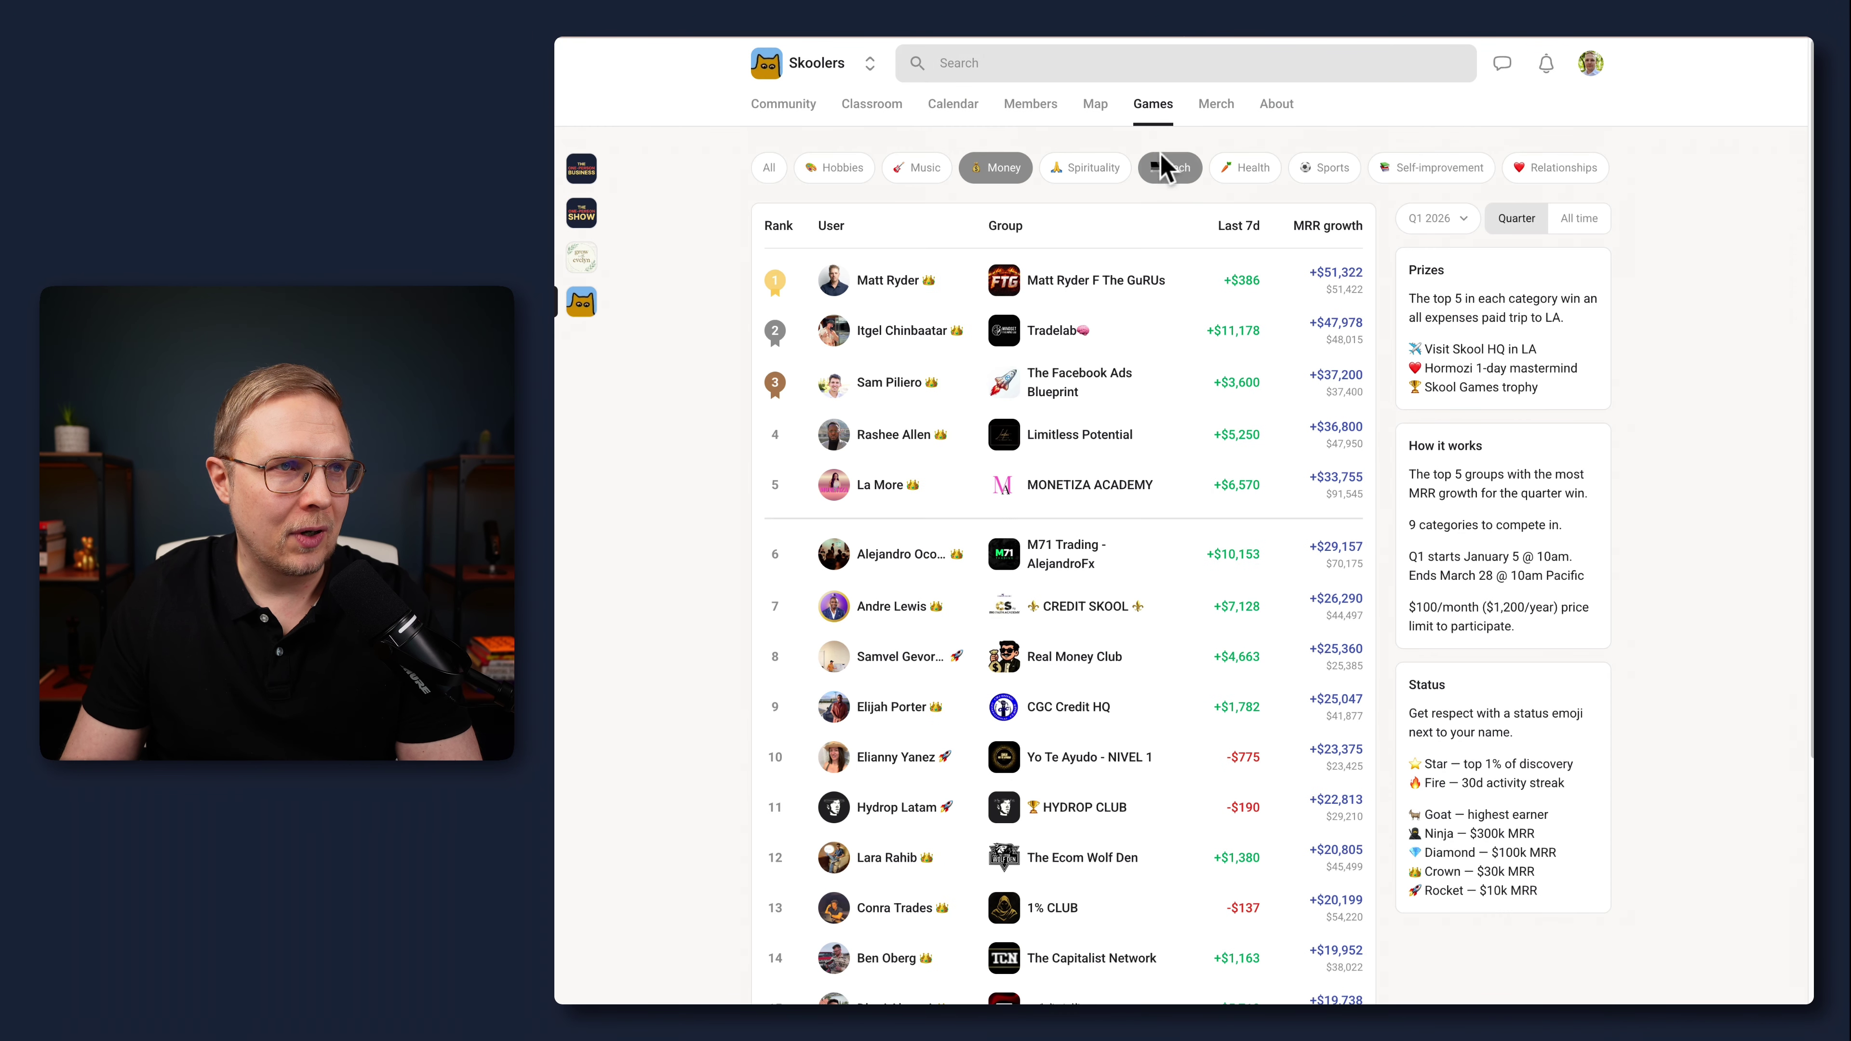
pyautogui.click(1073, 192)
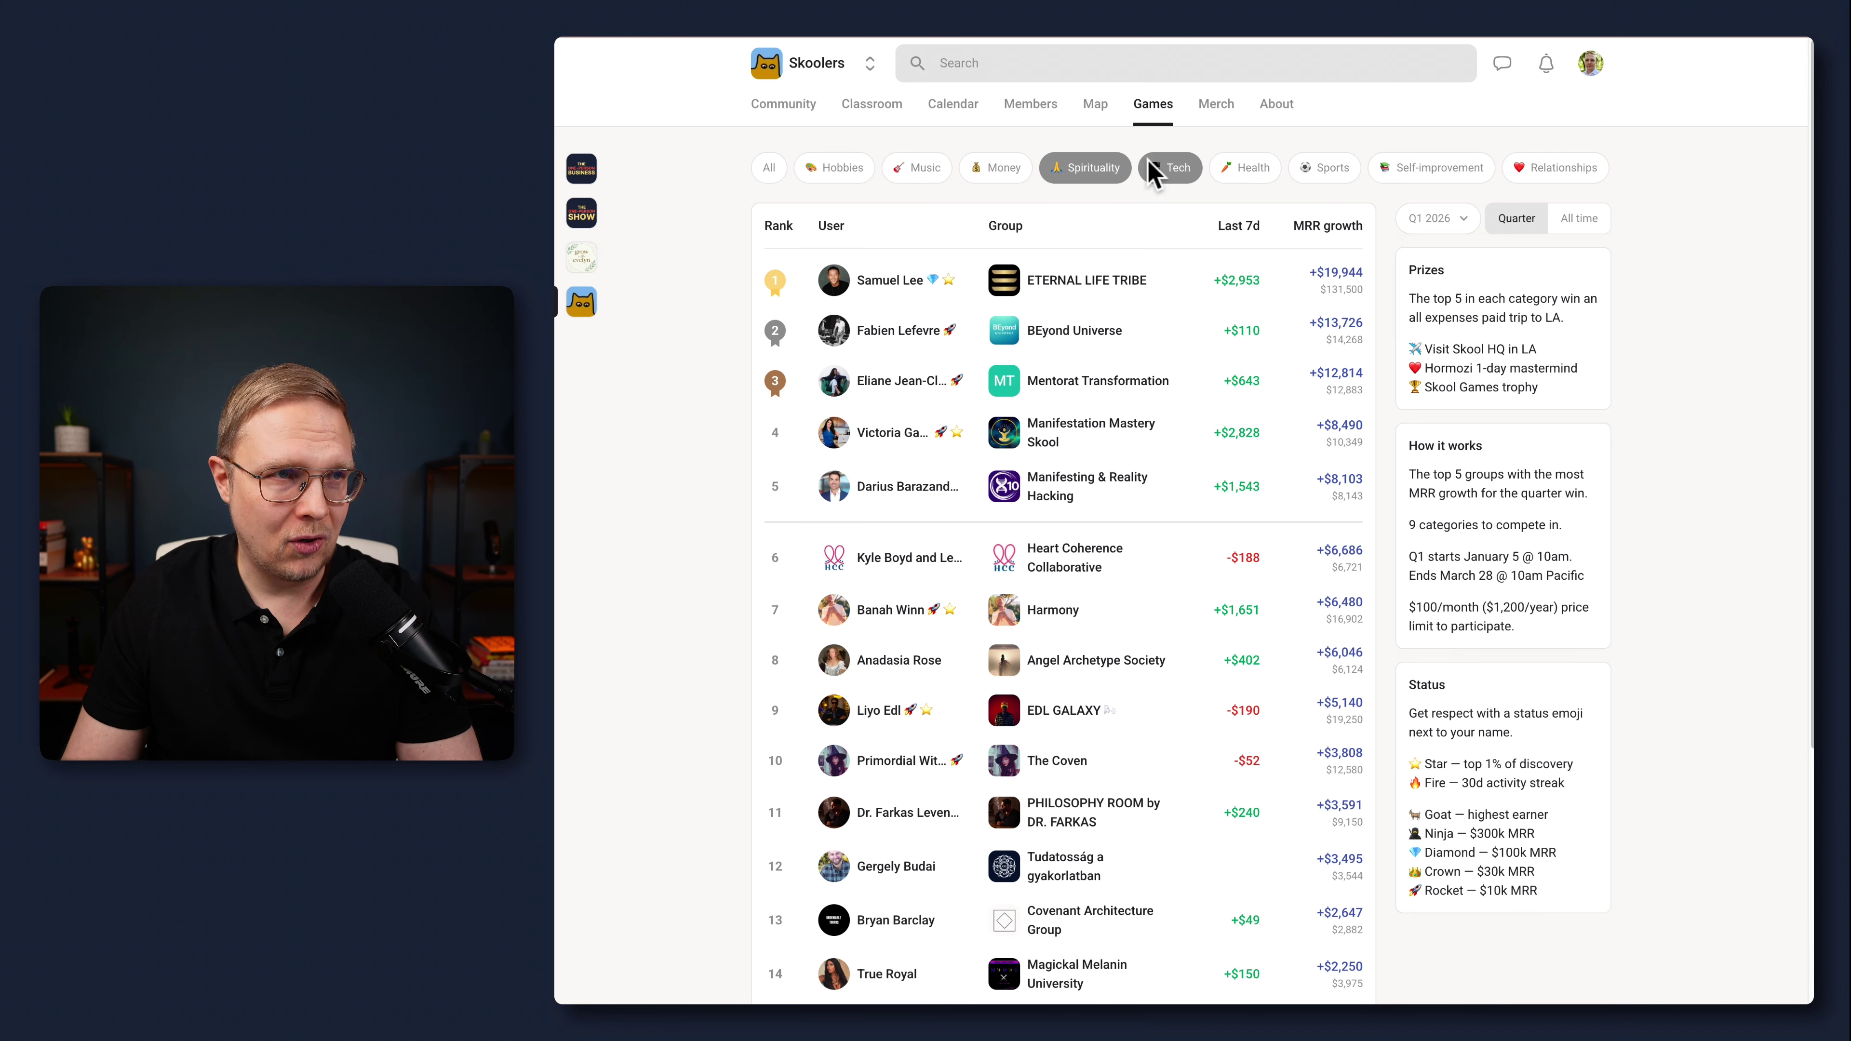
pyautogui.click(1152, 176)
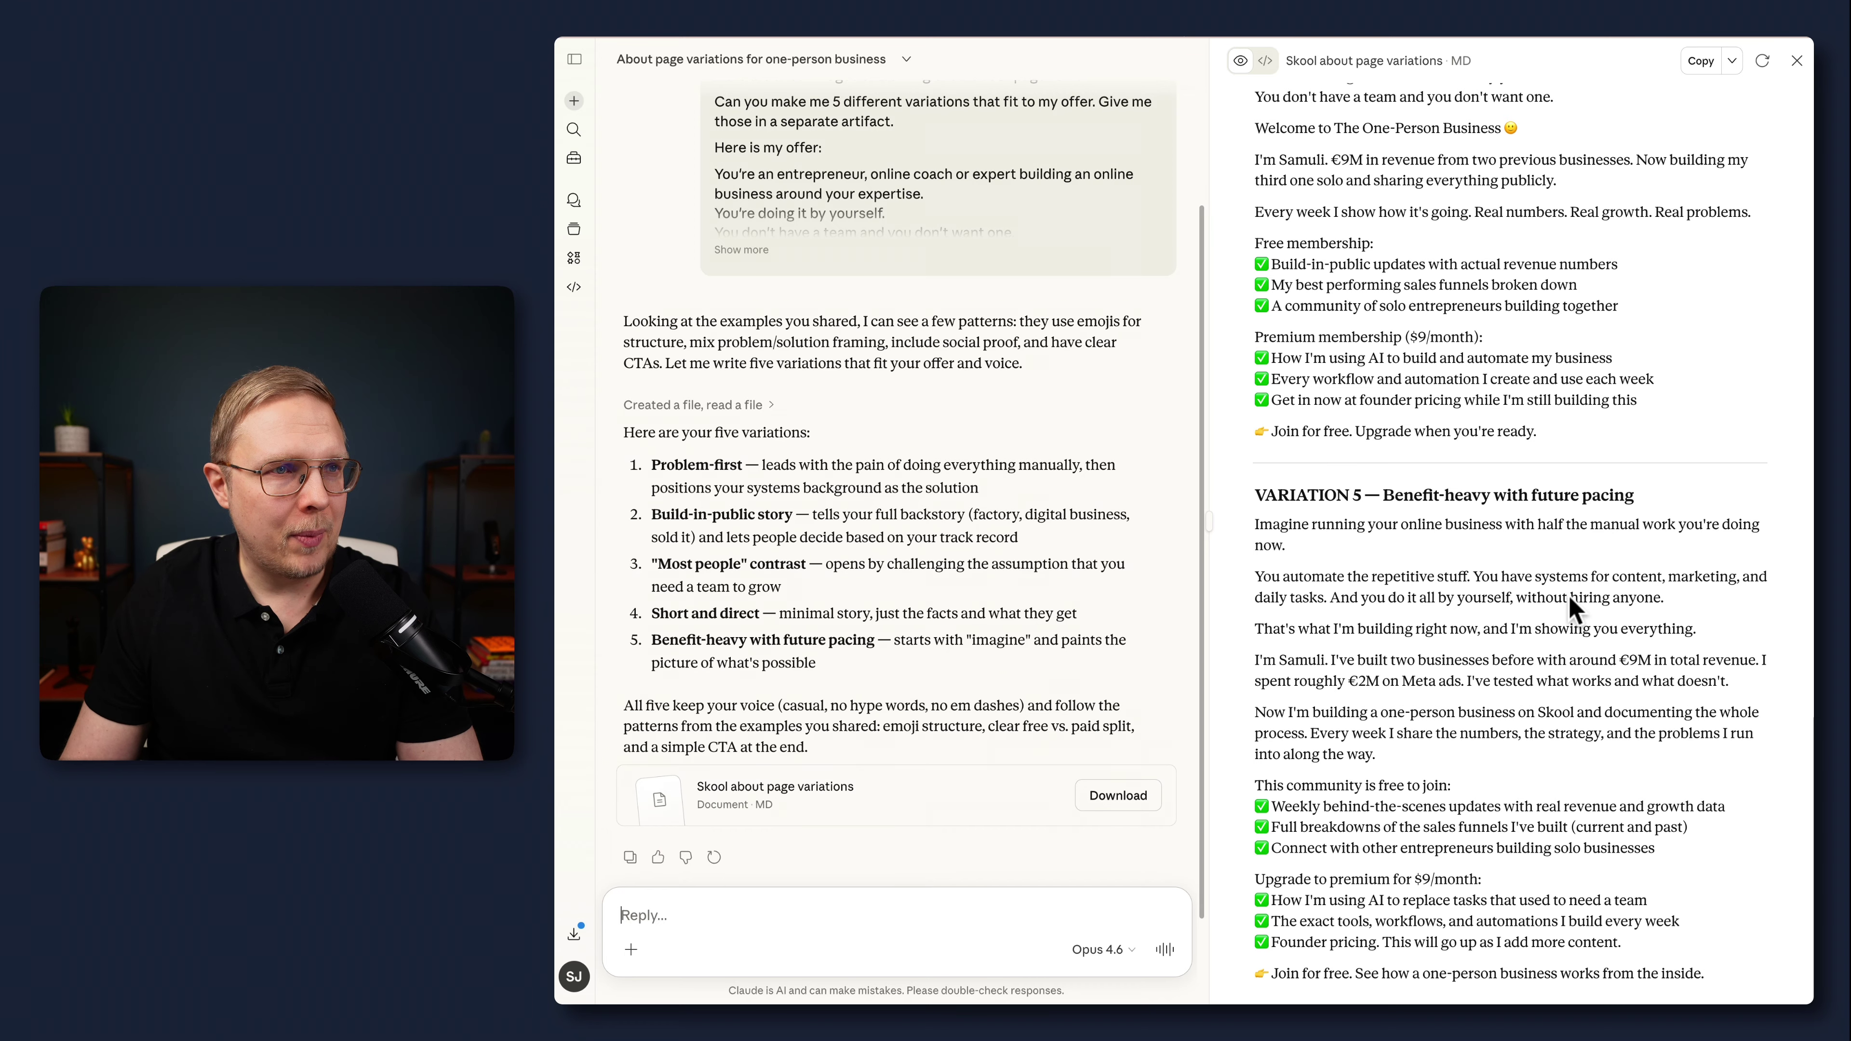
# Step: Return to Claude and read variations 1 to 3 in the Skool about page document, highlighting the ❌ problem bullets of variation 1
pyautogui.scroll(20, 1568, 594)
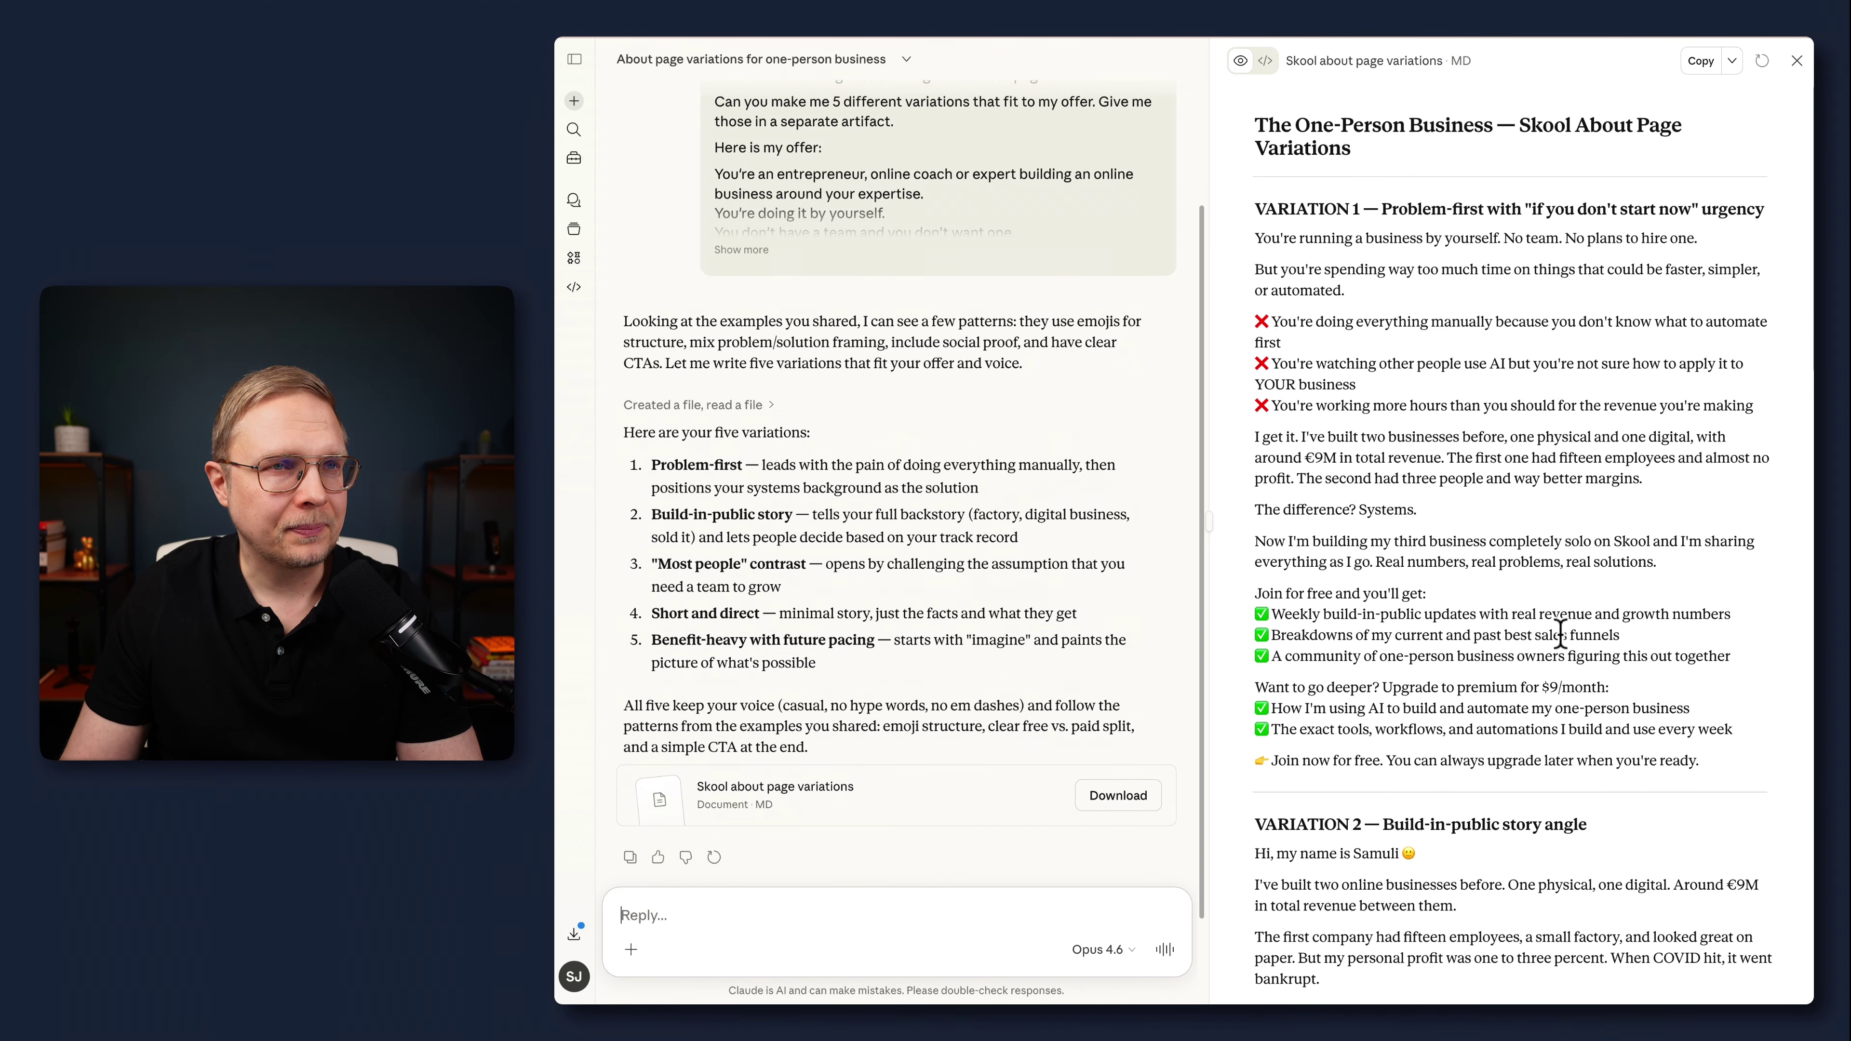
pyautogui.scroll(-1, 1510, 583)
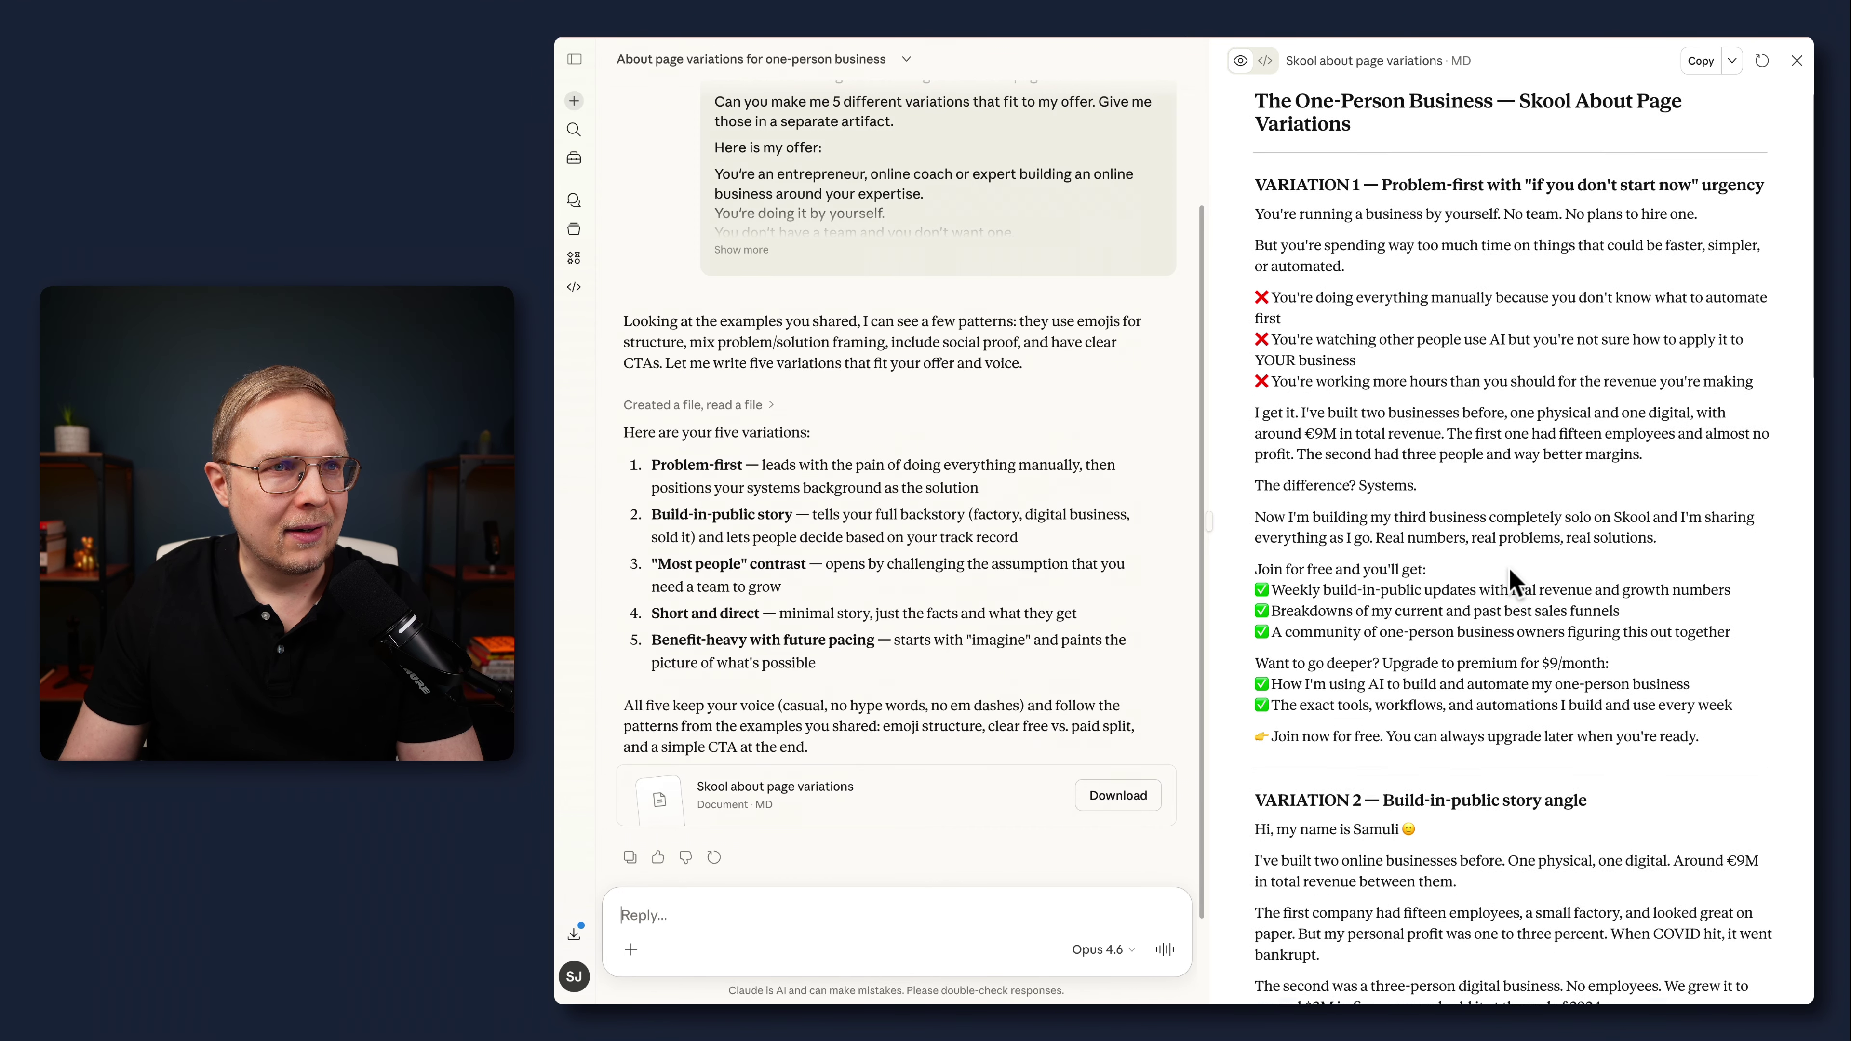
pyautogui.scroll(-2, 1510, 570)
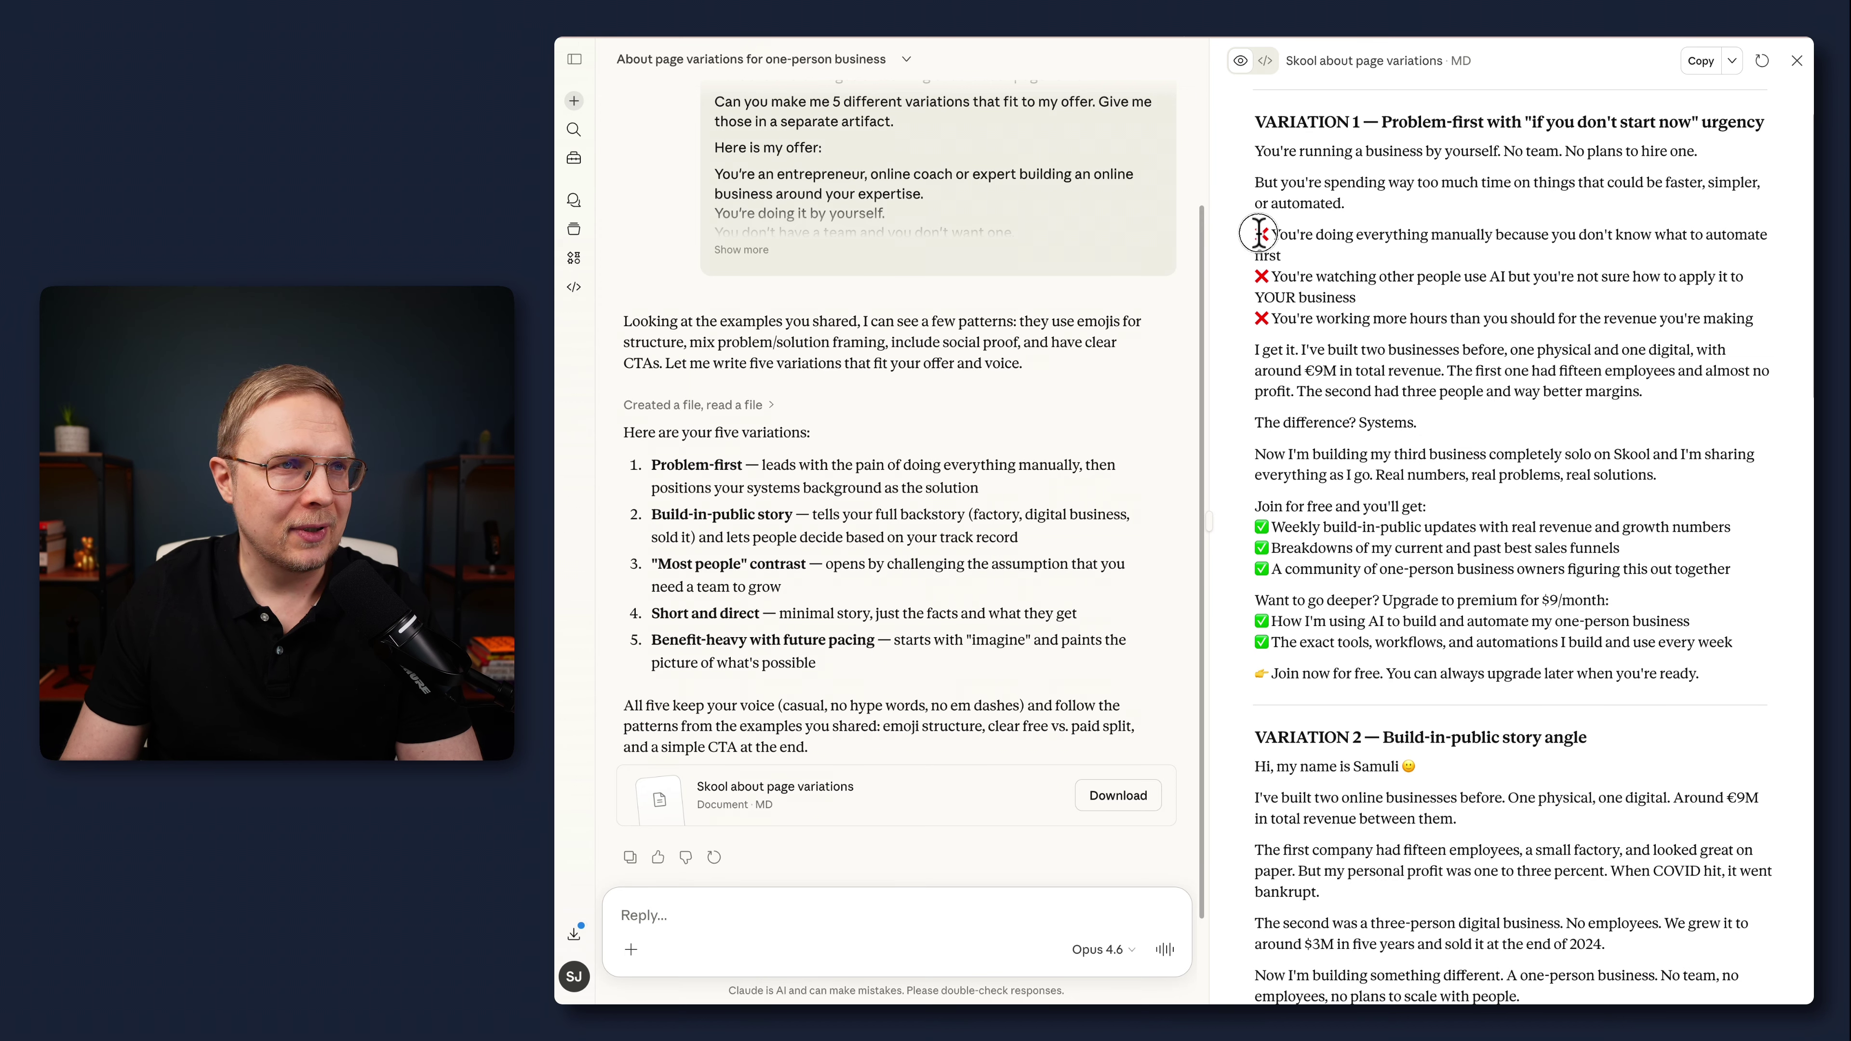
pyautogui.moveTo(1253, 235); pyautogui.dragTo(1756, 323)
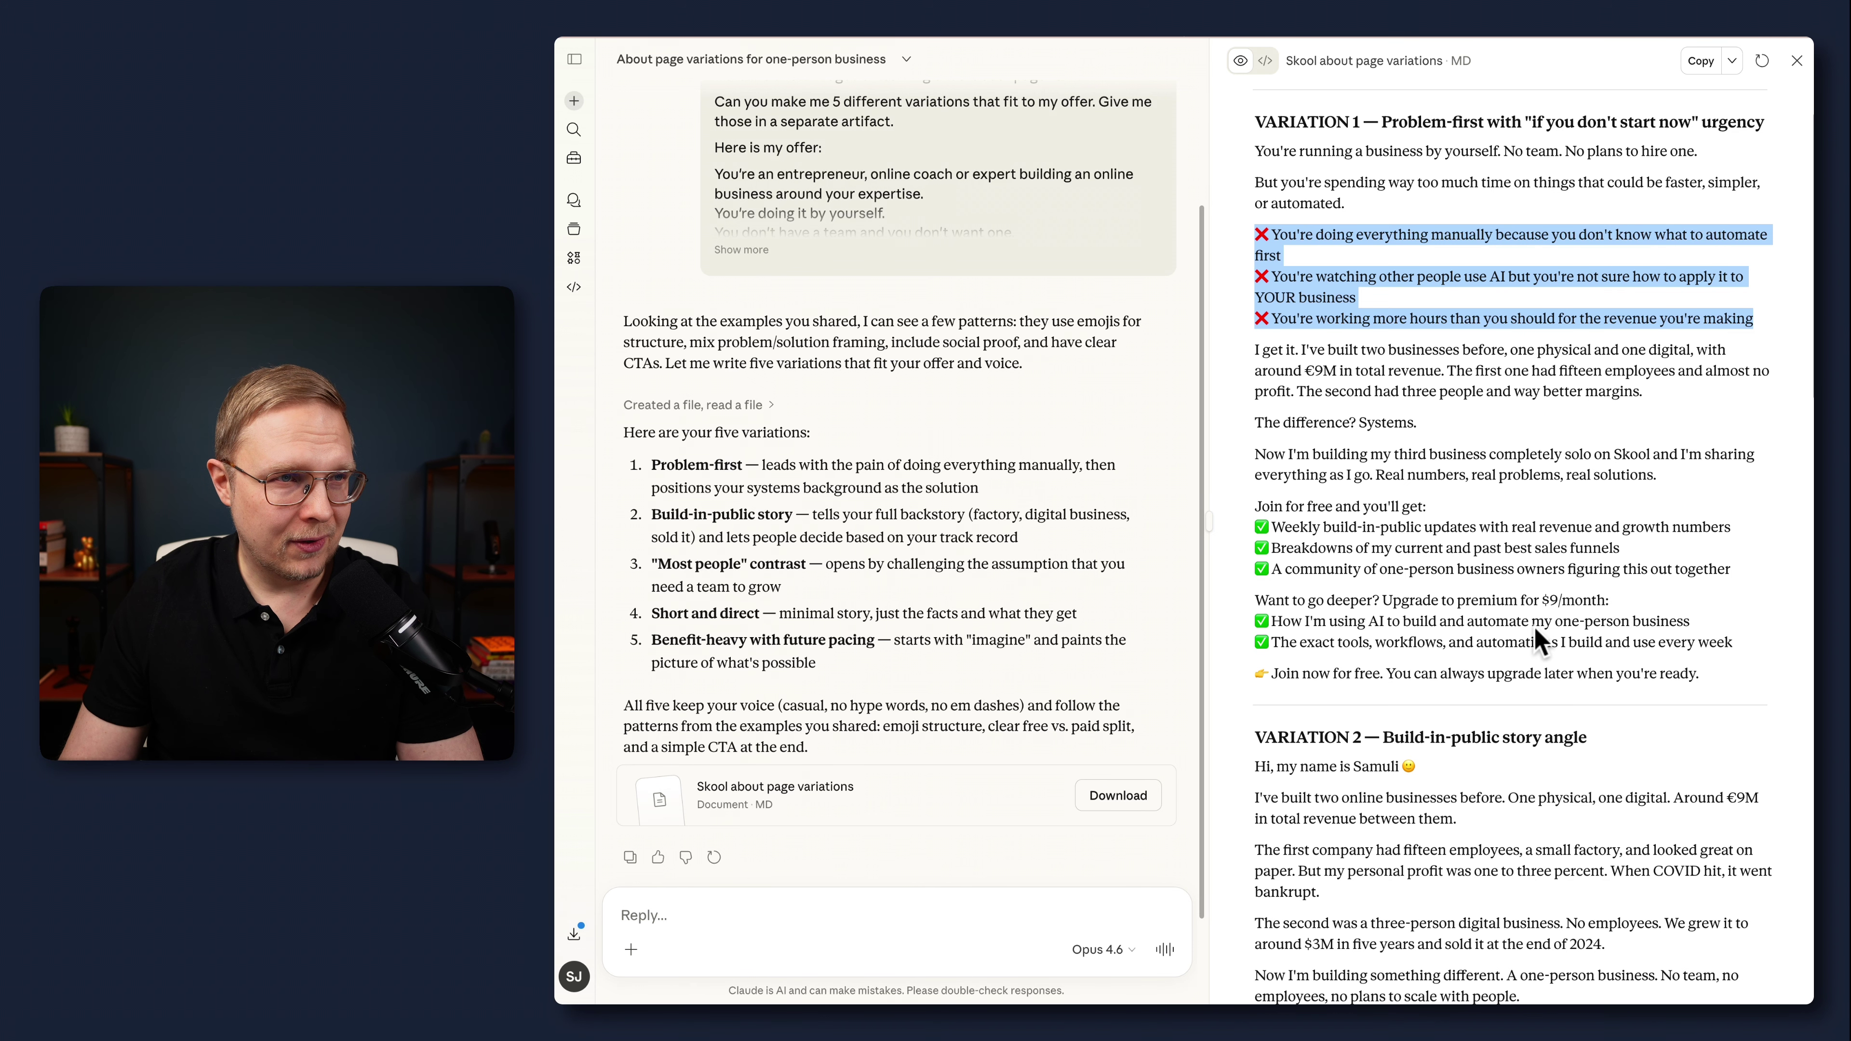
pyautogui.scroll(-6, 1534, 626)
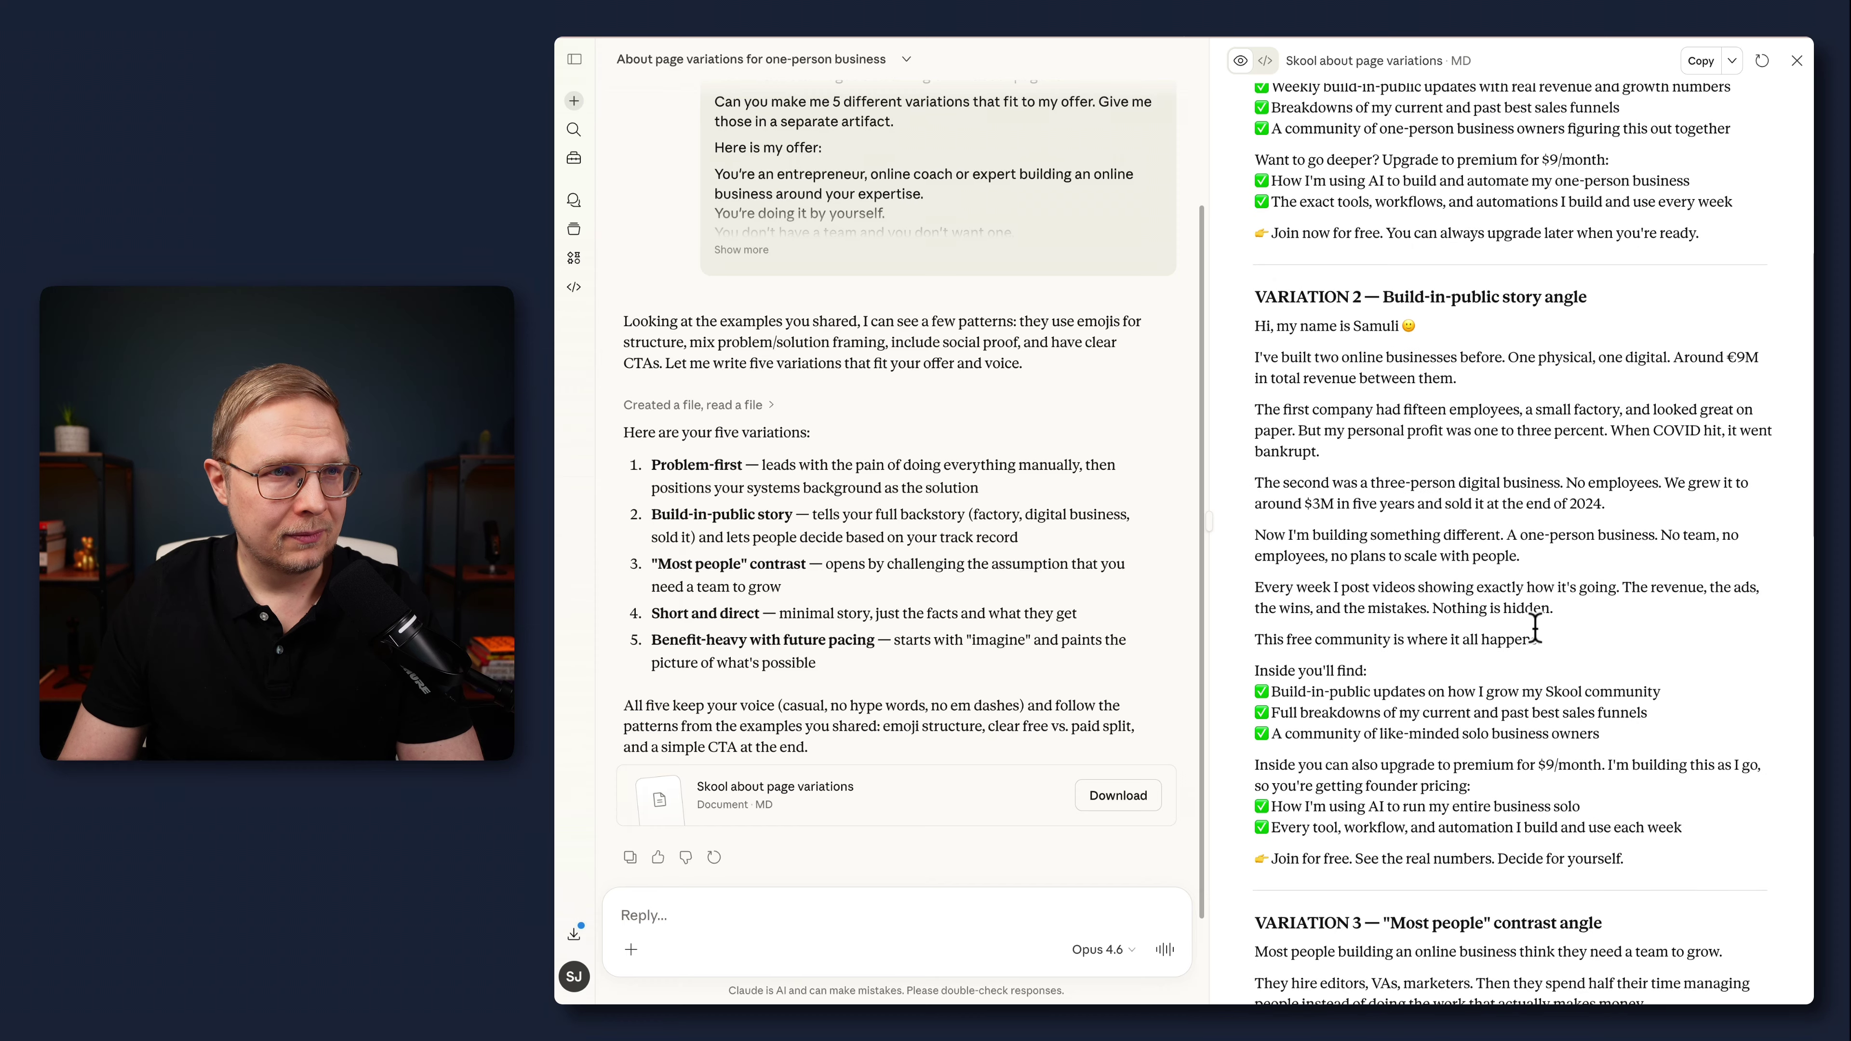
pyautogui.scroll(-1, 1534, 626)
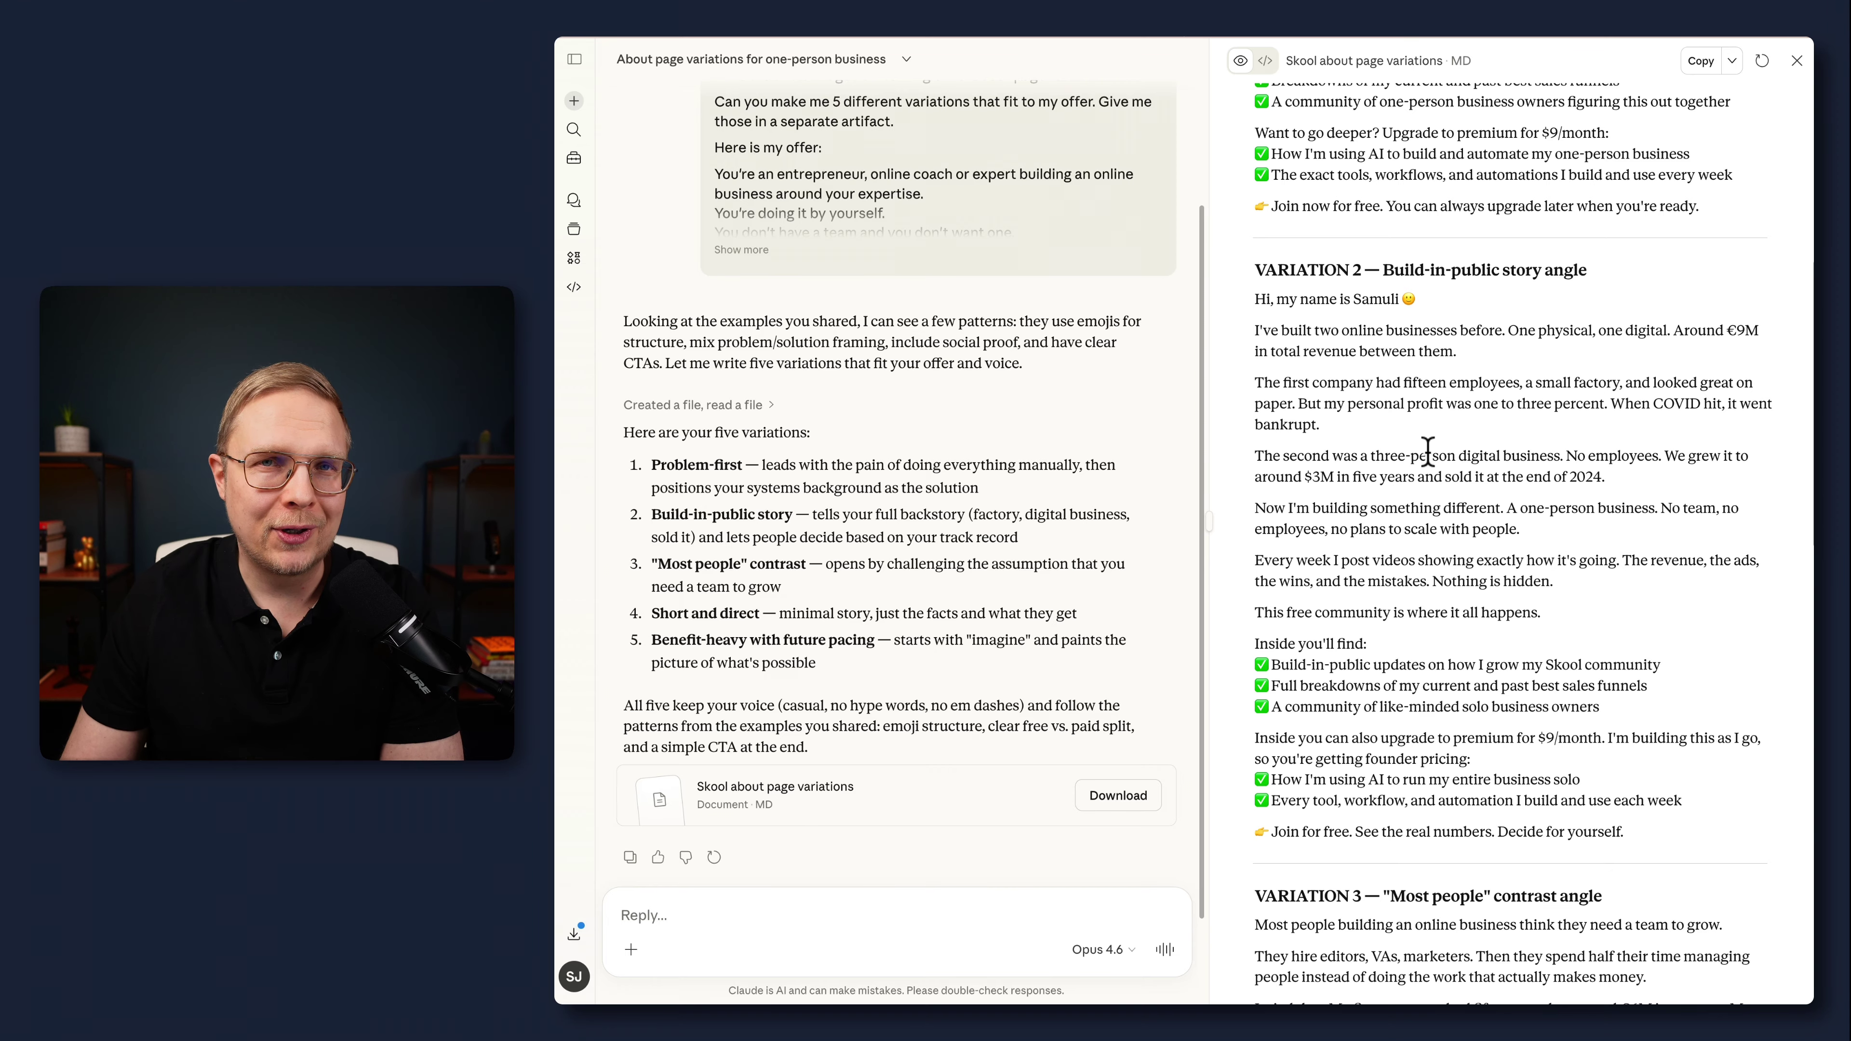
pyautogui.scroll(-10, 1462, 592)
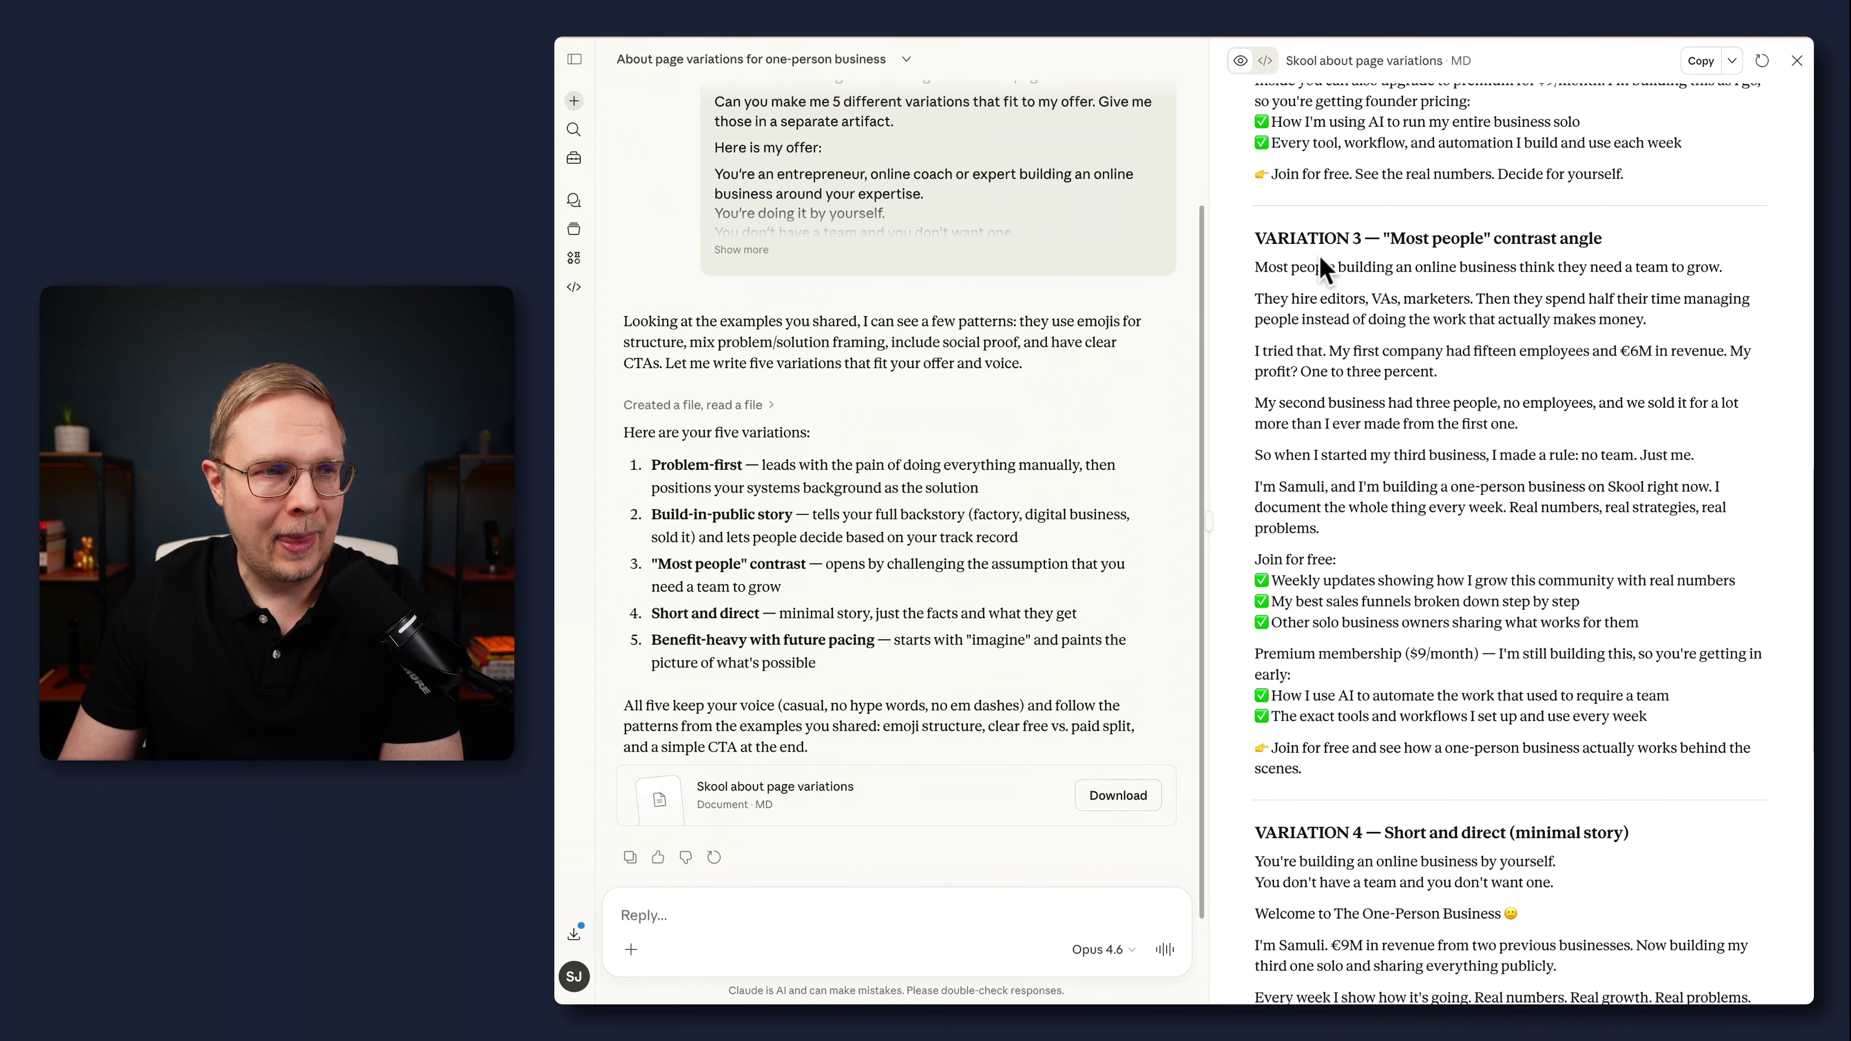
# Step: Expand the sent message in the chat and highlight the original offer text, from "You're doing it by yourself." to its end
pyautogui.scroll(2, 883, 616)
pyautogui.scroll(3, 883, 616)
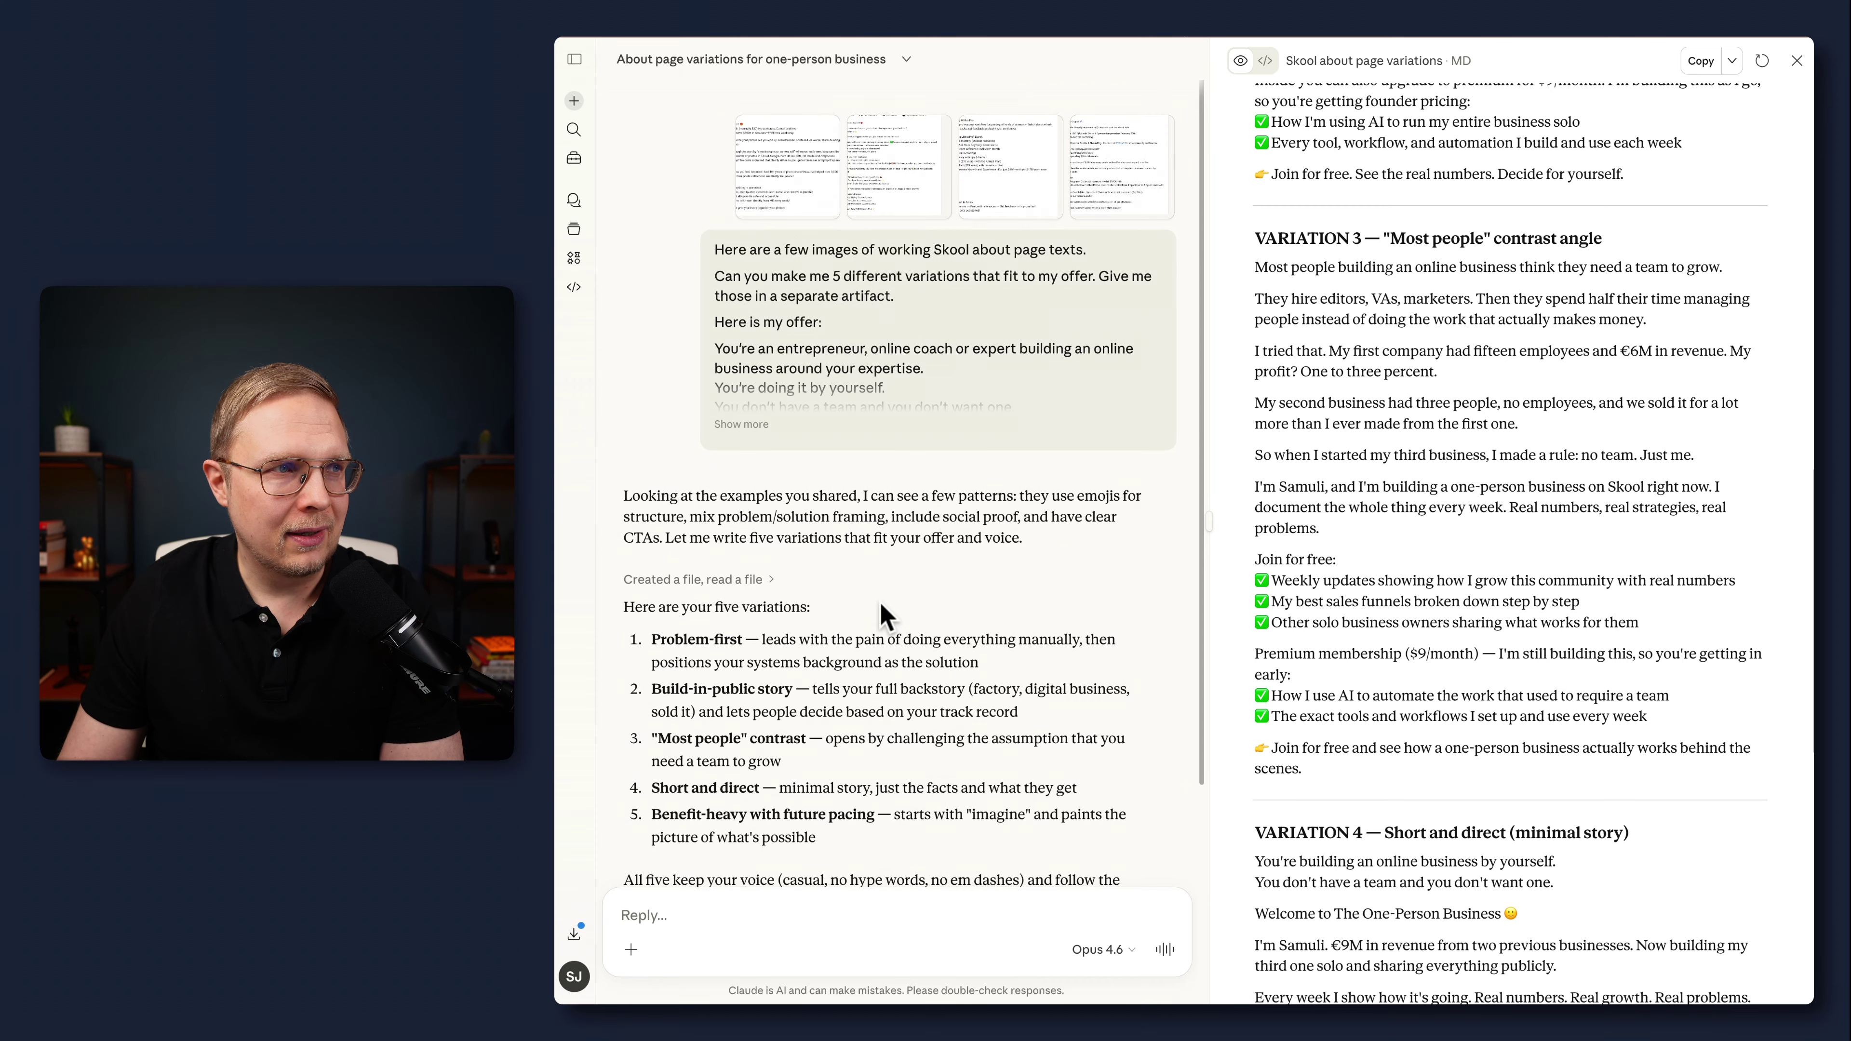
pyautogui.click(750, 423)
pyautogui.moveTo(850, 736); pyautogui.dragTo(683, 387)
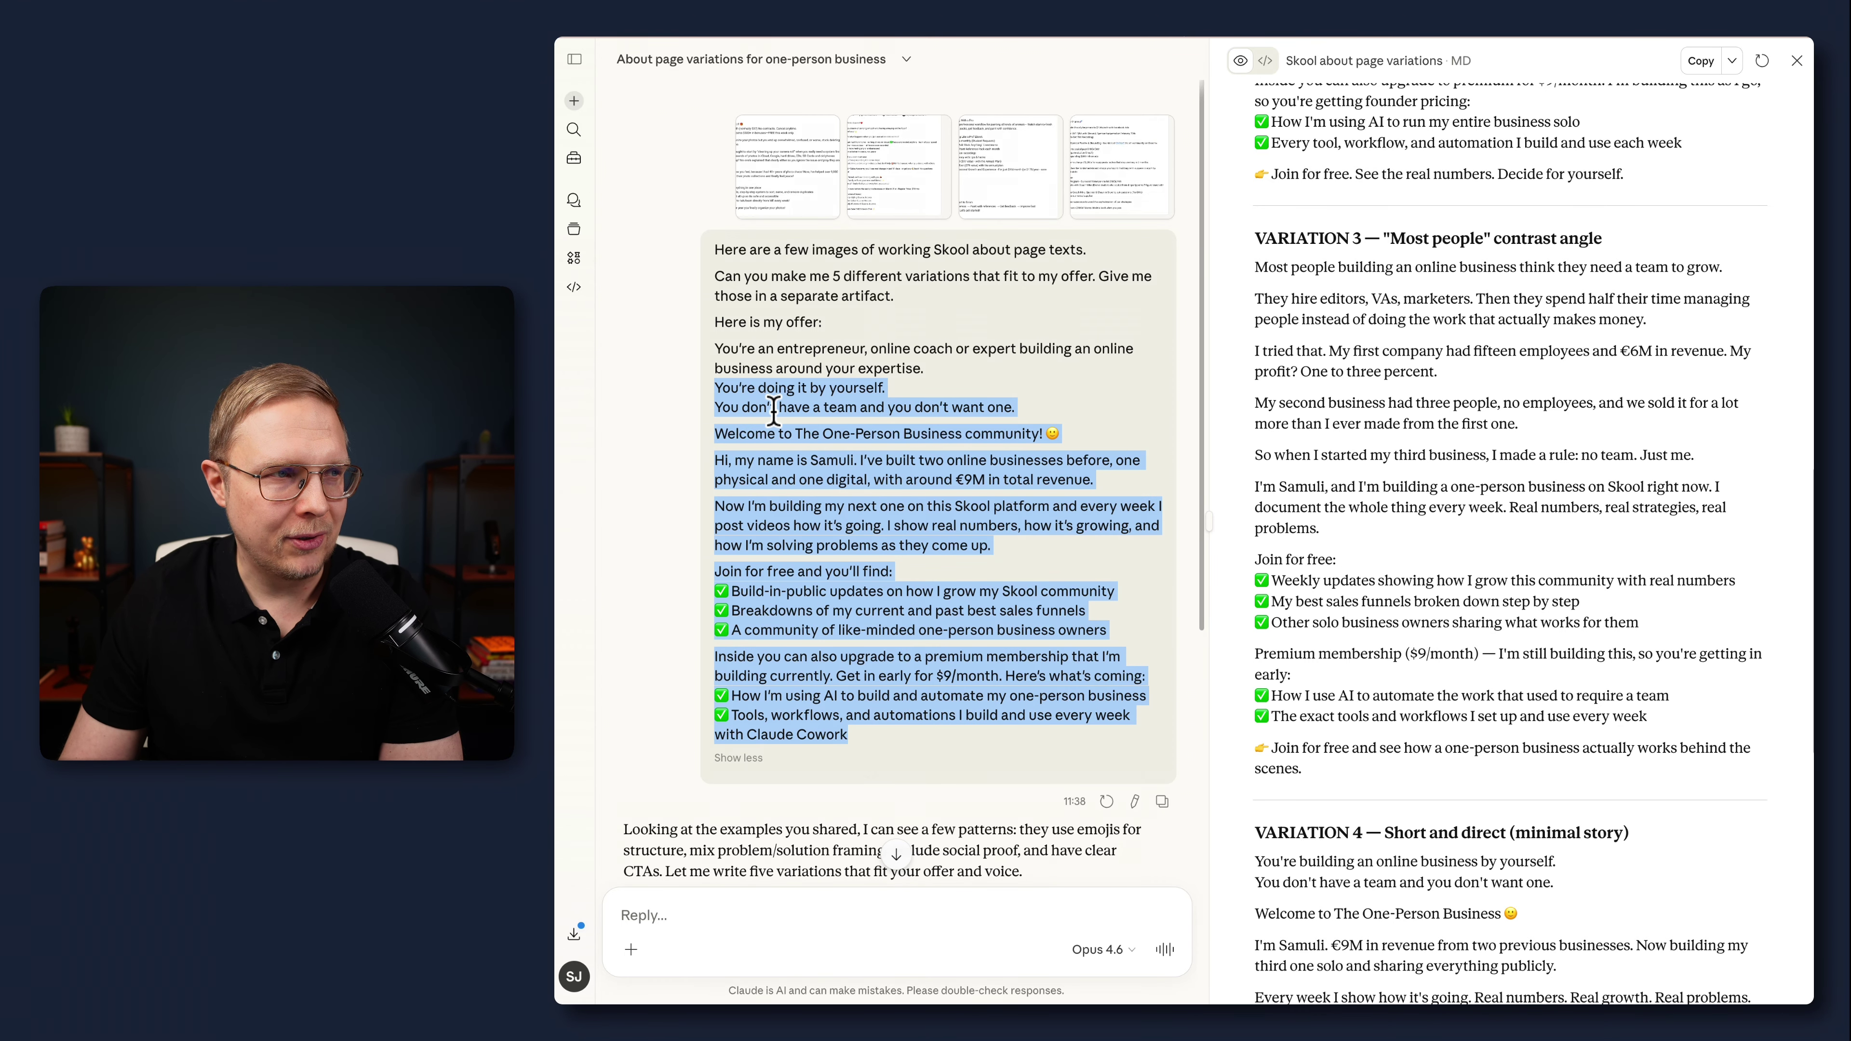
# Step: Read variations 4 and 5 in the document, then go back over variations 1 to 3 to compare them with the original offer
pyautogui.click(1476, 643)
pyautogui.scroll(-5, 1483, 664)
pyautogui.scroll(-4, 1484, 666)
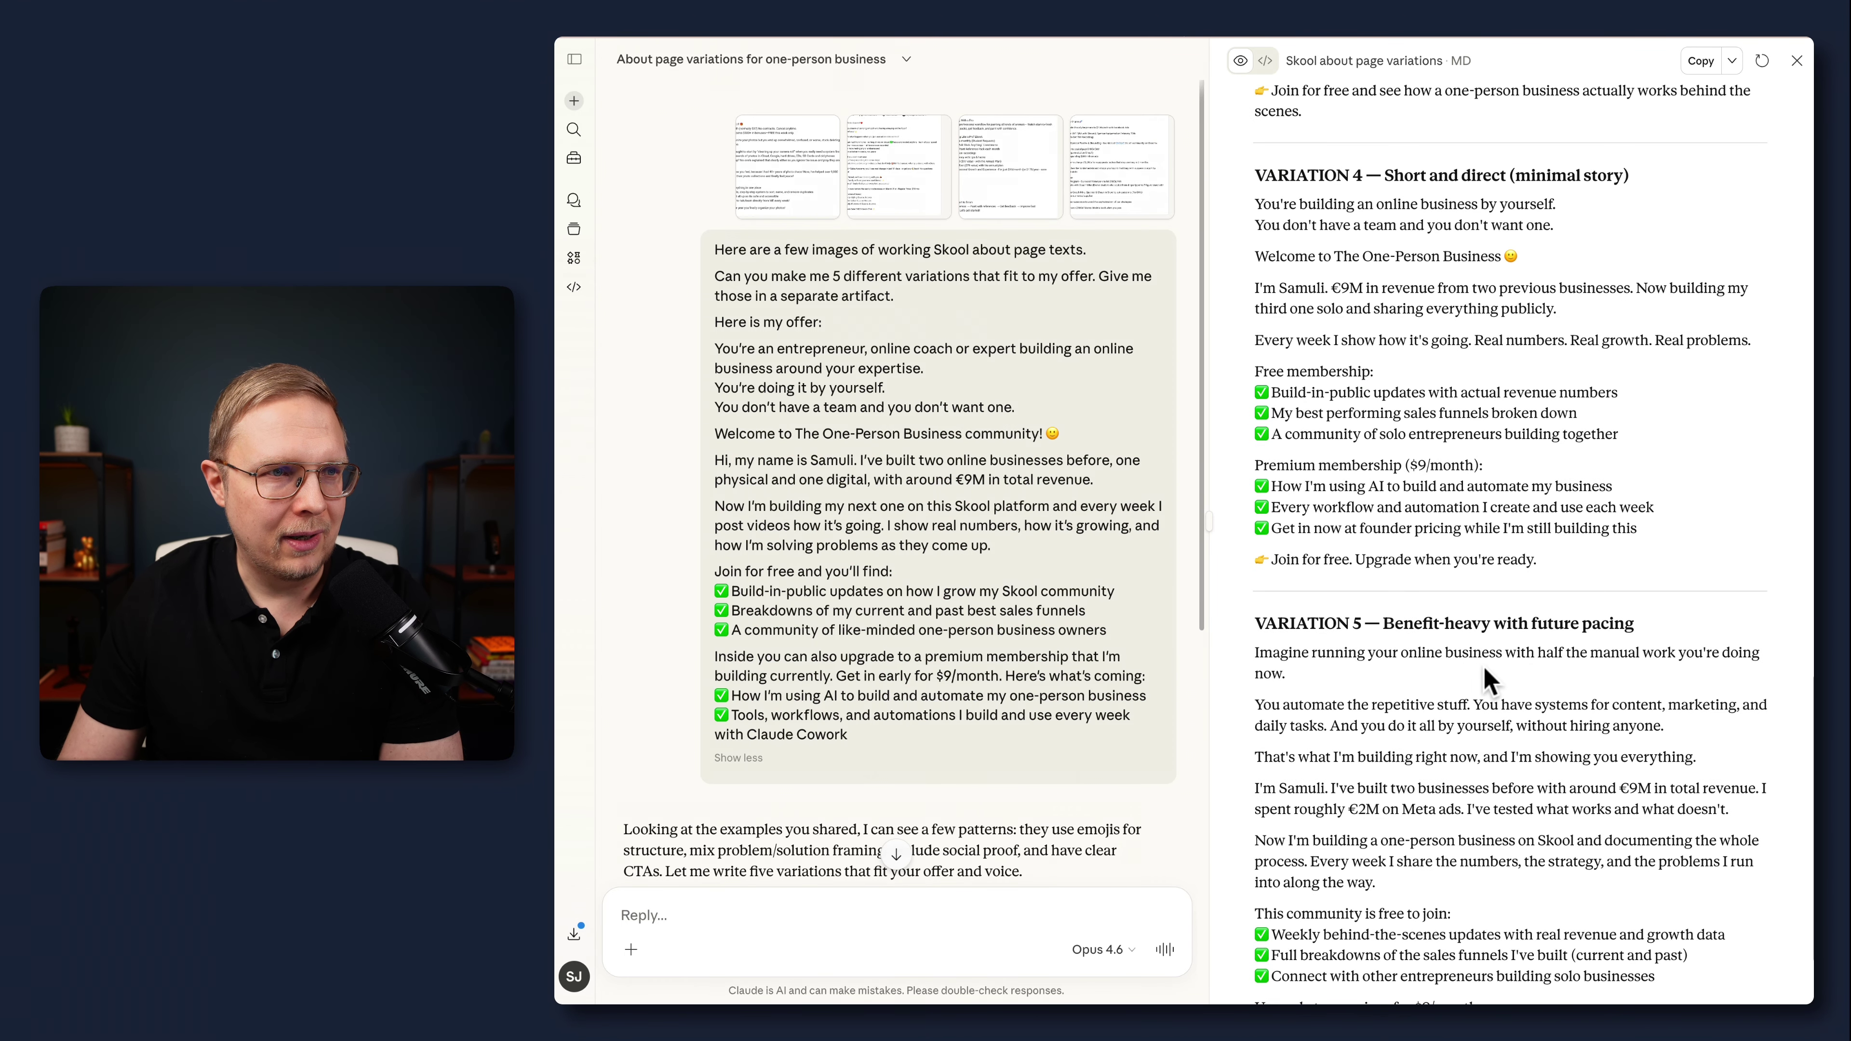
pyautogui.scroll(-2, 1482, 664)
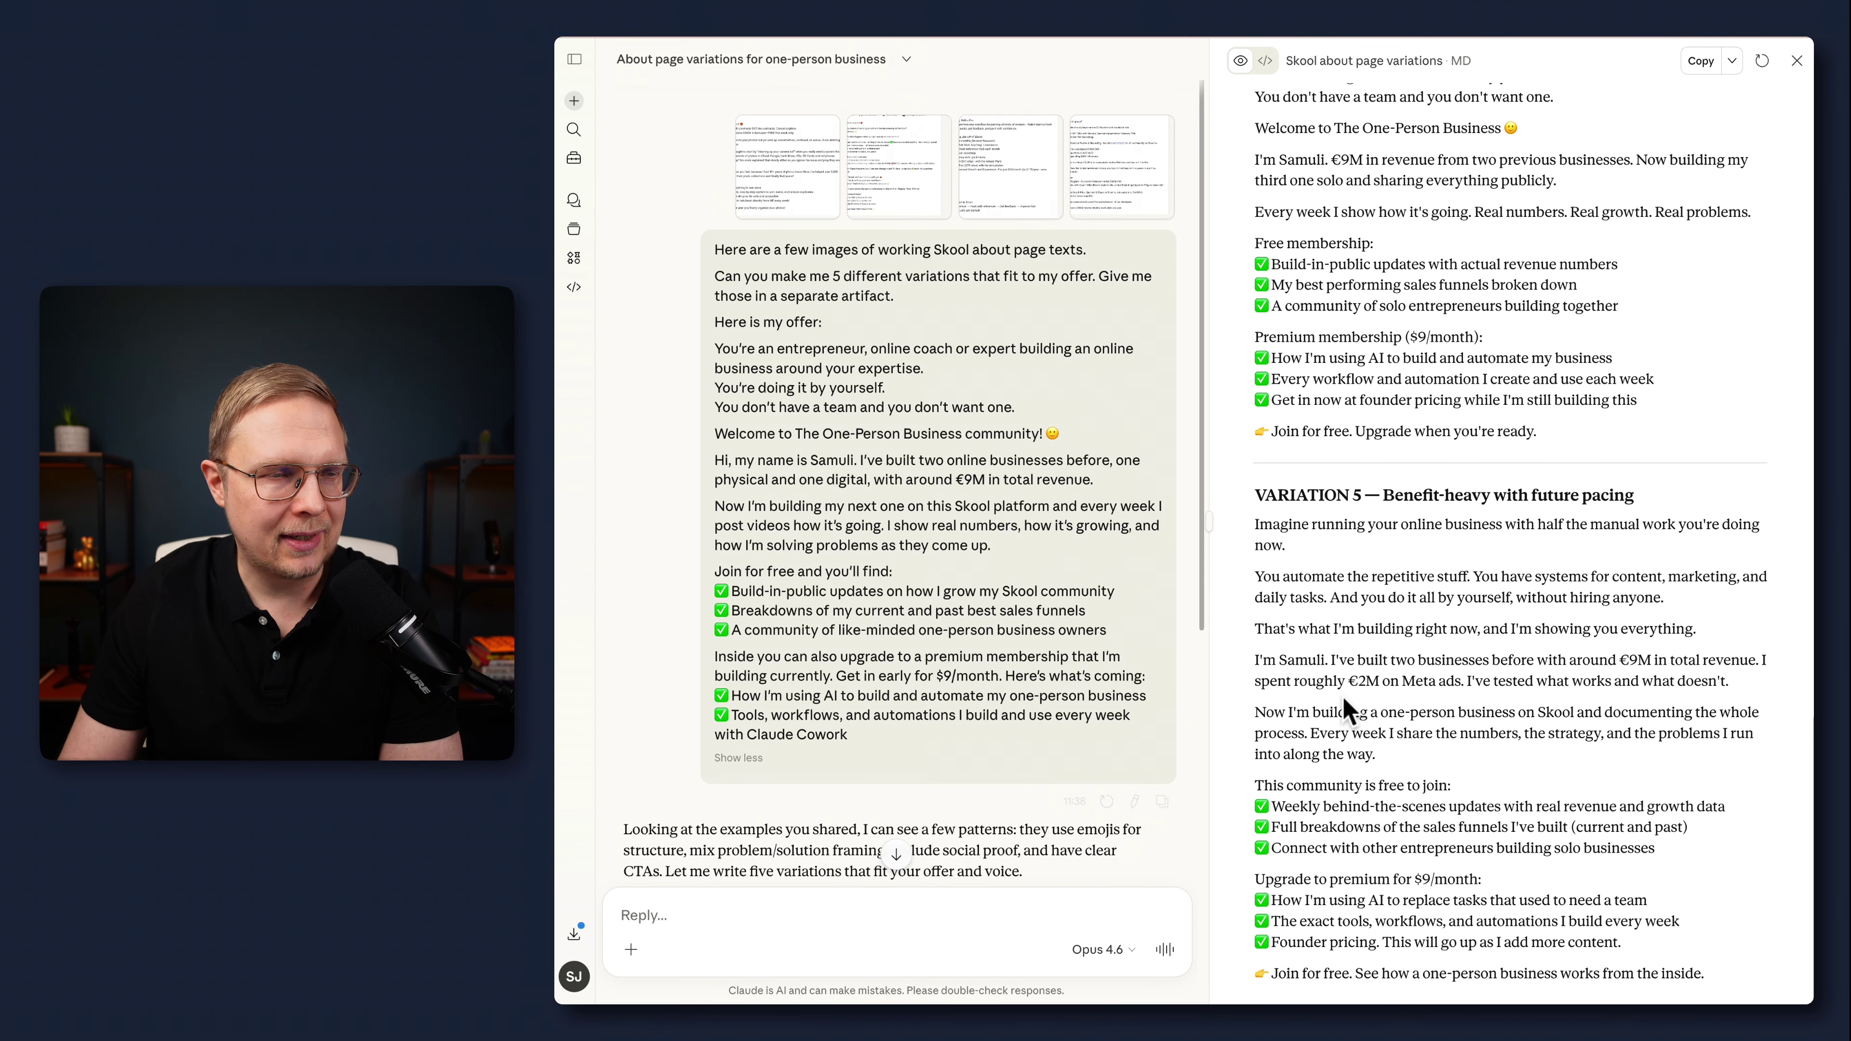
pyautogui.scroll(8, 1454, 696)
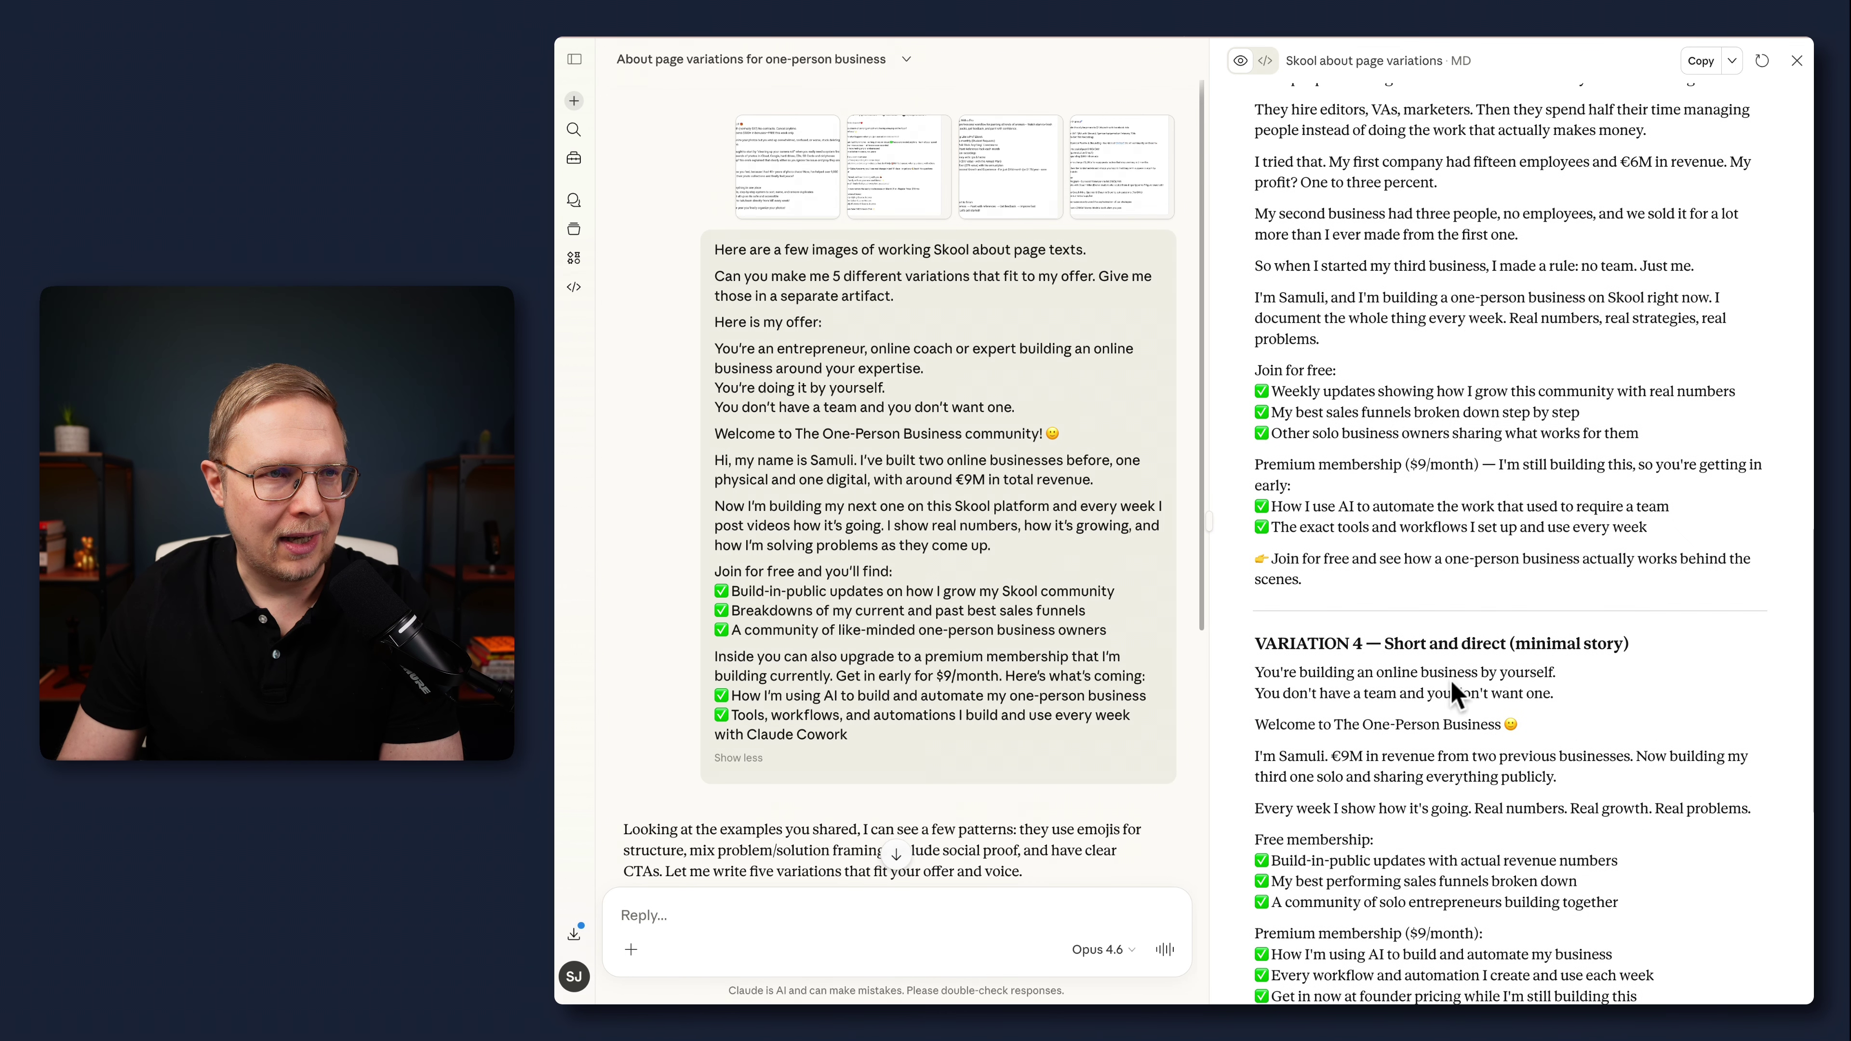
pyautogui.scroll(9, 1388, 497)
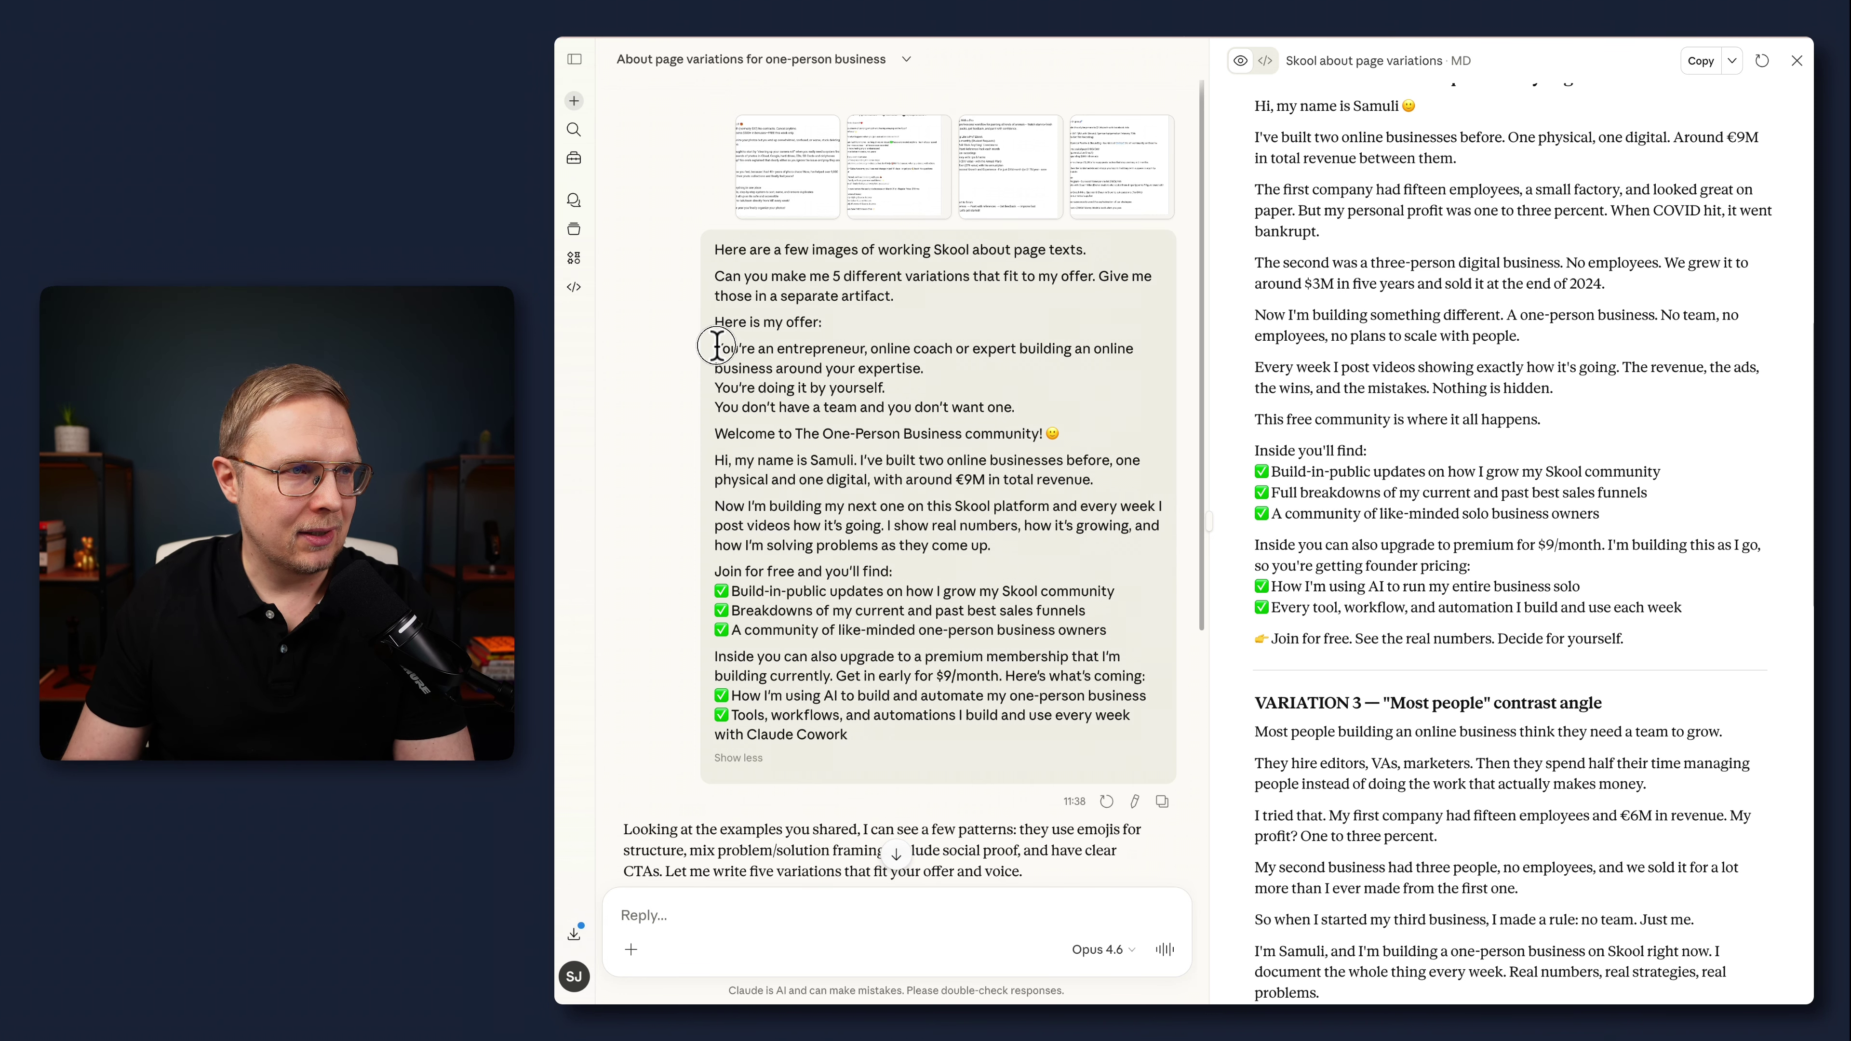
pyautogui.scroll(8, 1450, 780)
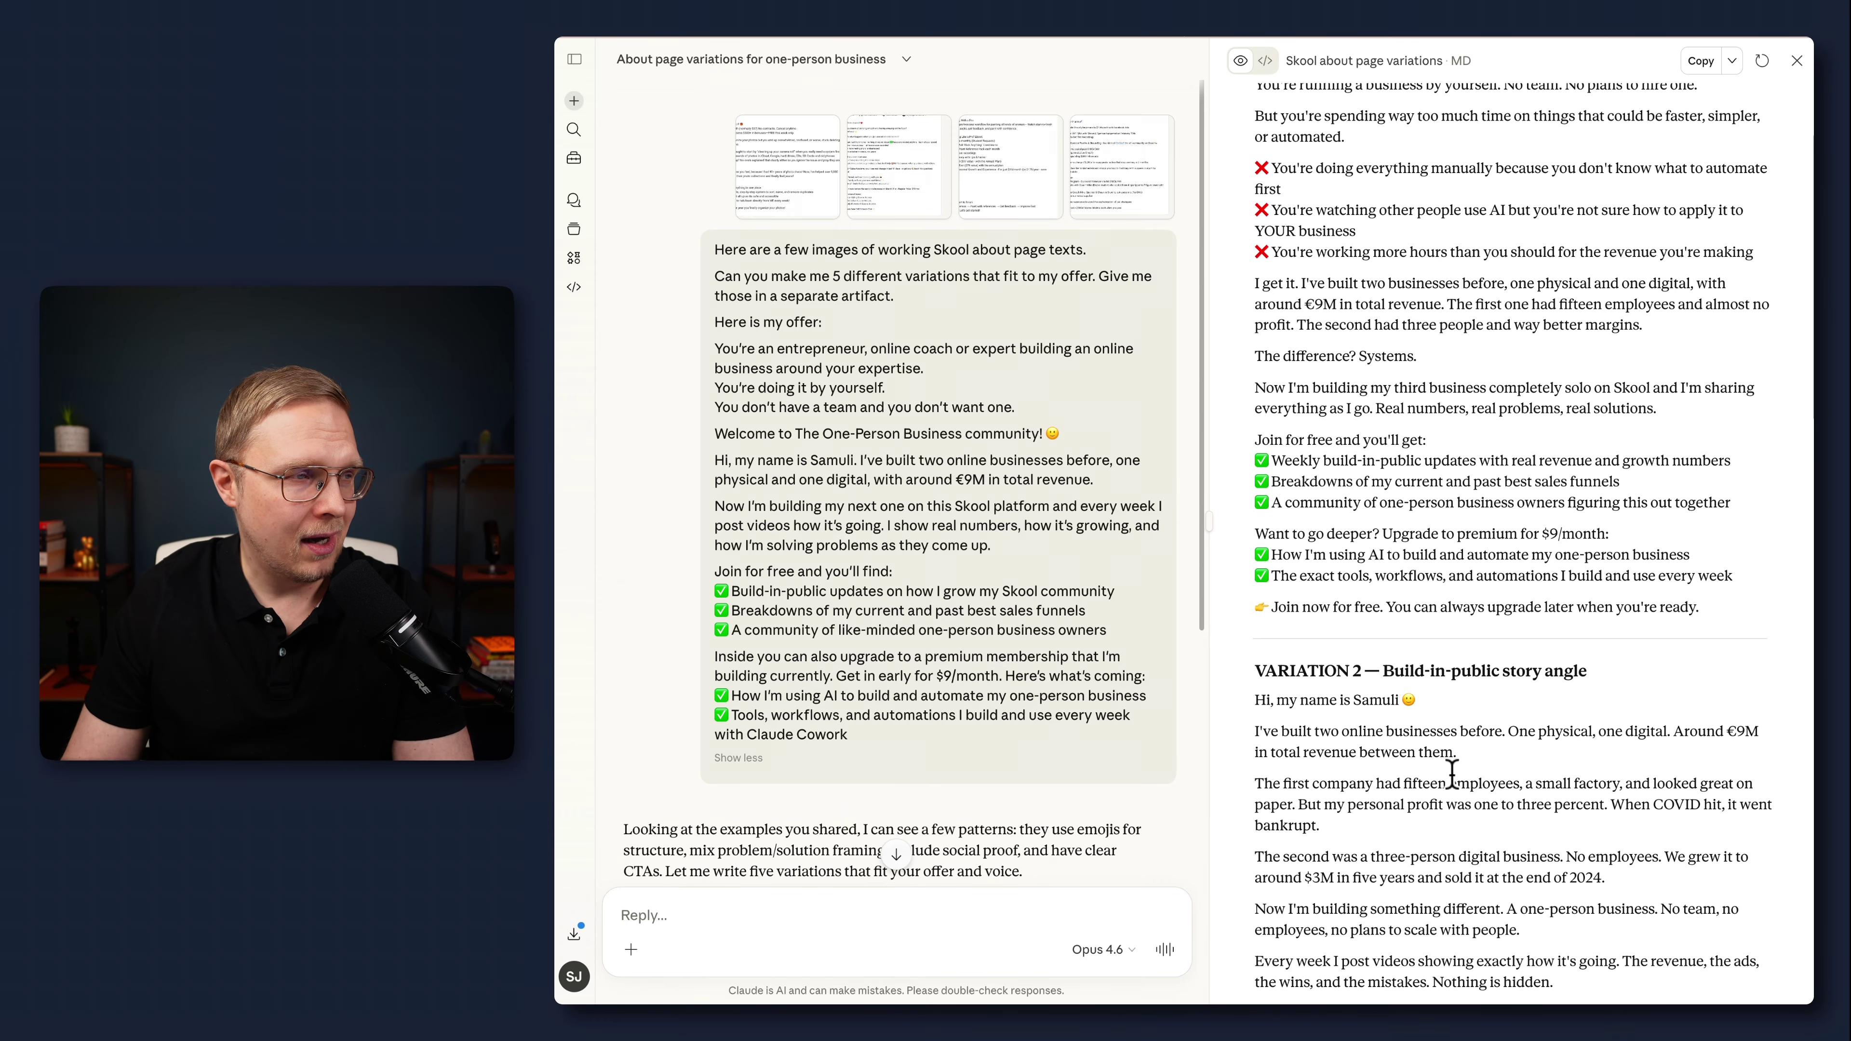
pyautogui.scroll(-6, 1384, 759)
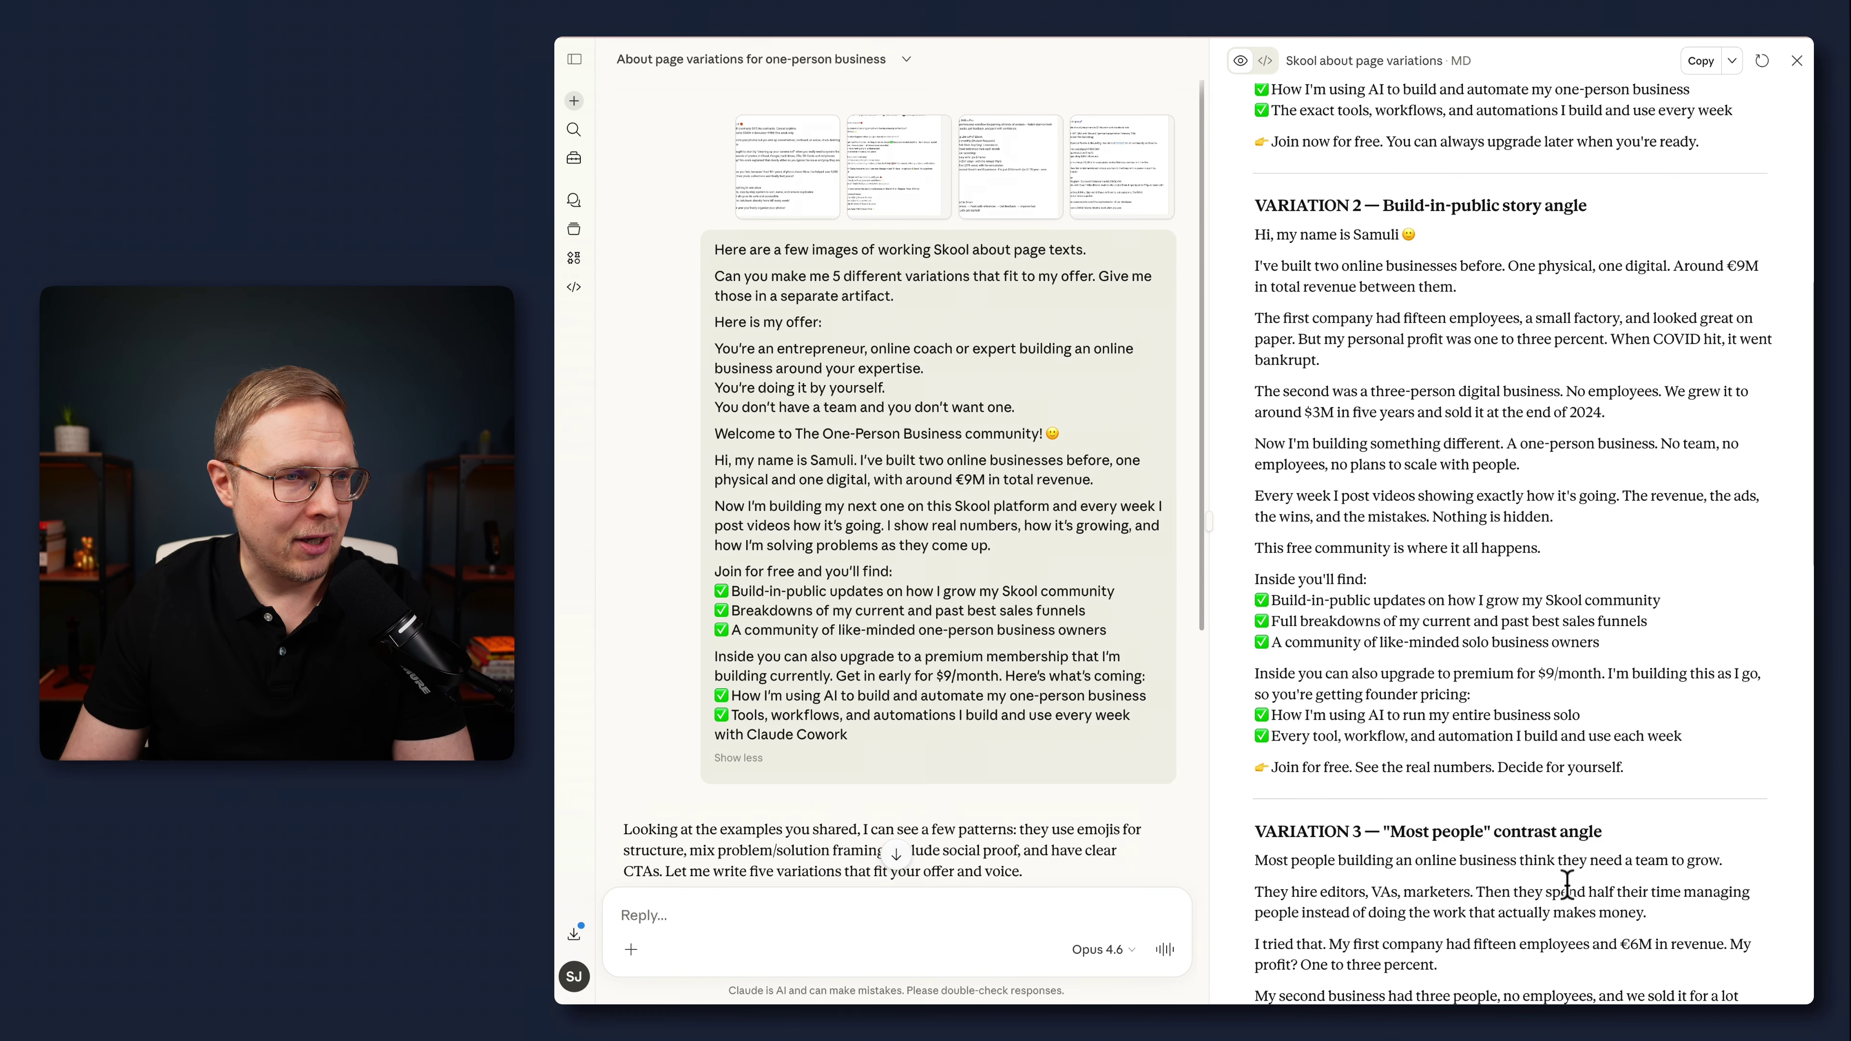
# Step: Reread variations 2 to 5 in the Skool about page document and highlight the two opening paragraphs of variation 5
pyautogui.scroll(-4, 1567, 886)
pyautogui.scroll(-2, 1566, 885)
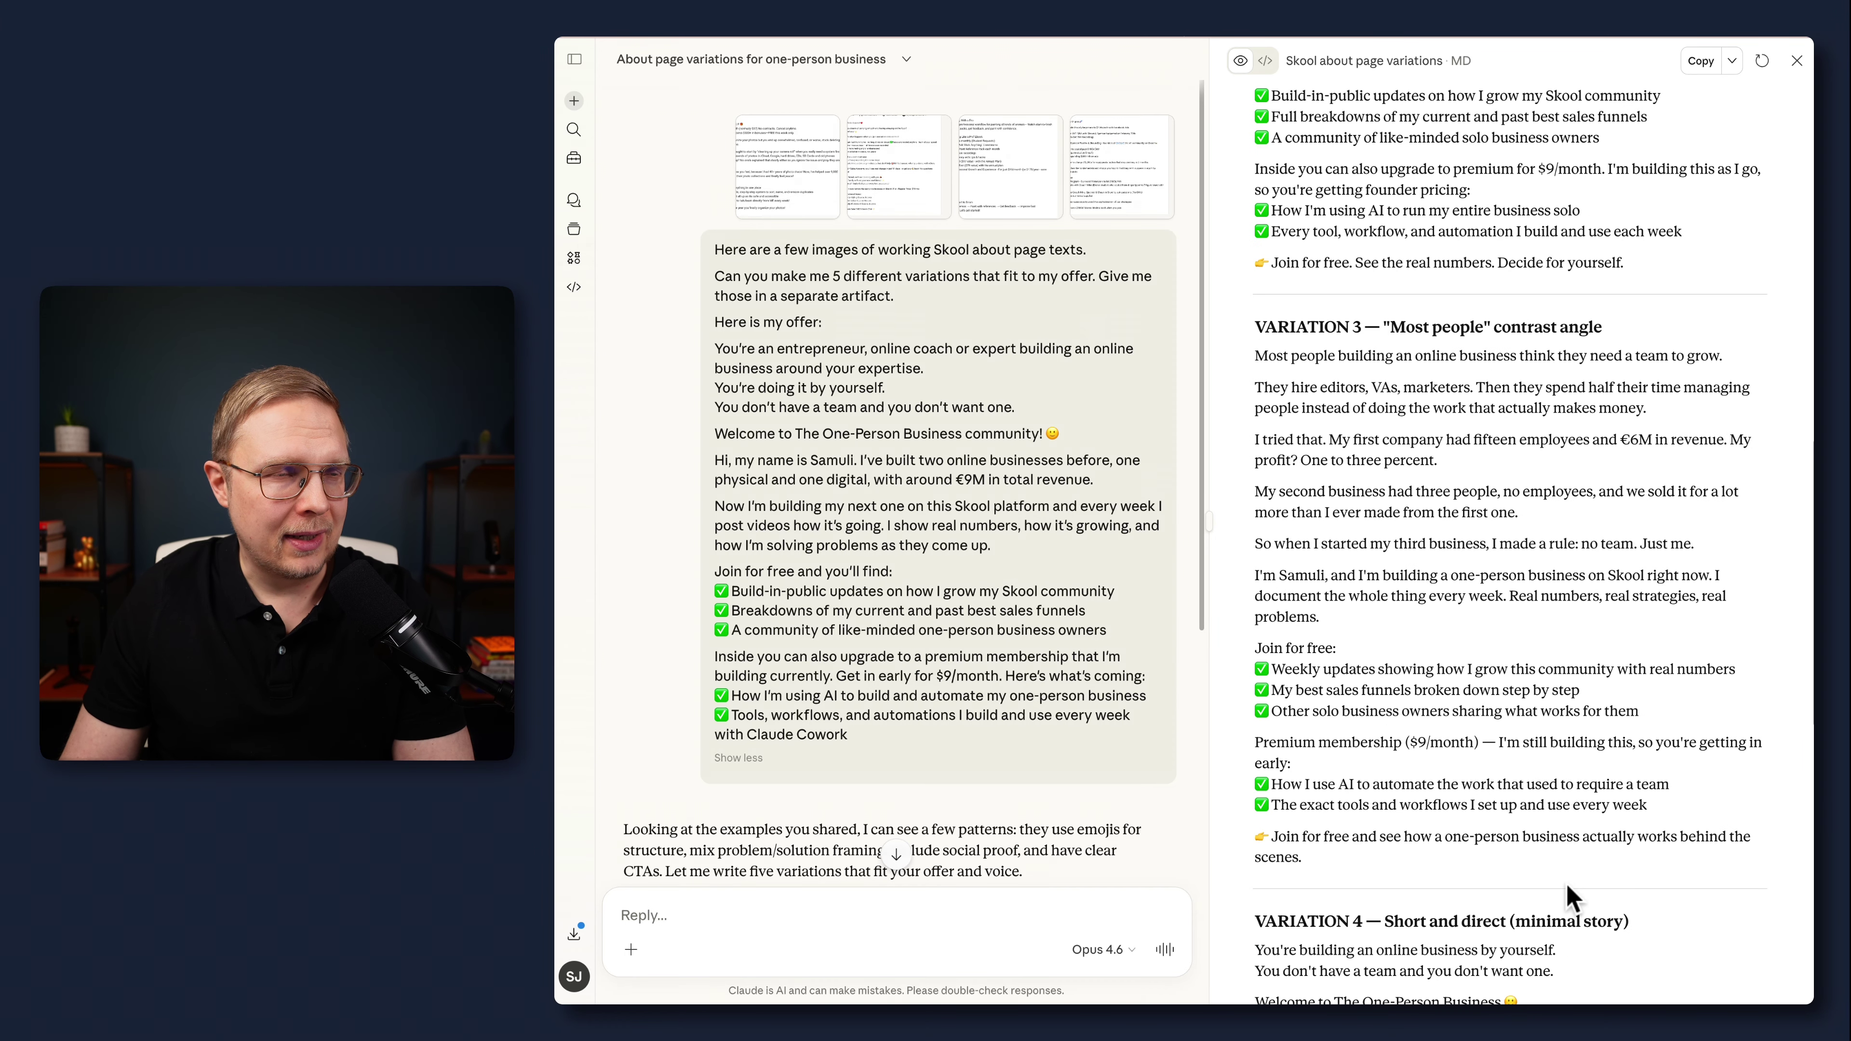
pyautogui.scroll(-2, 1570, 897)
pyautogui.scroll(-1, 1571, 897)
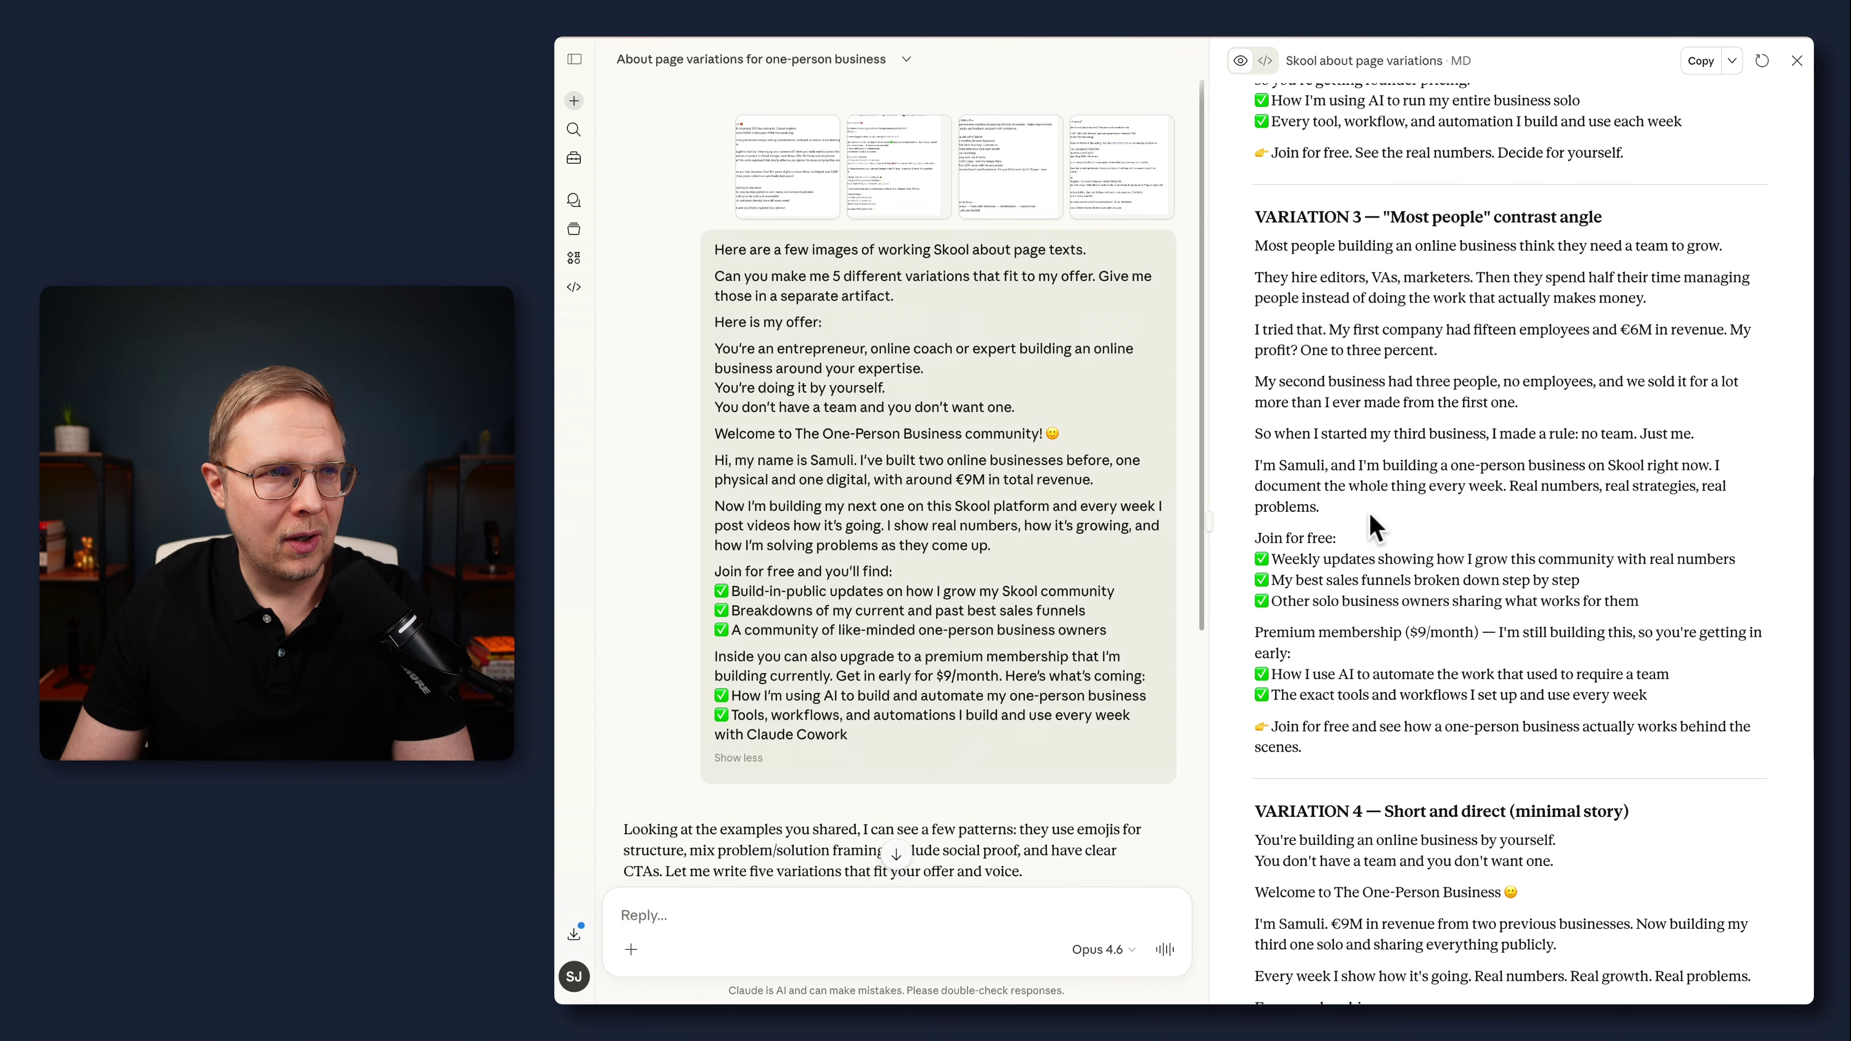
pyautogui.scroll(-10, 1372, 524)
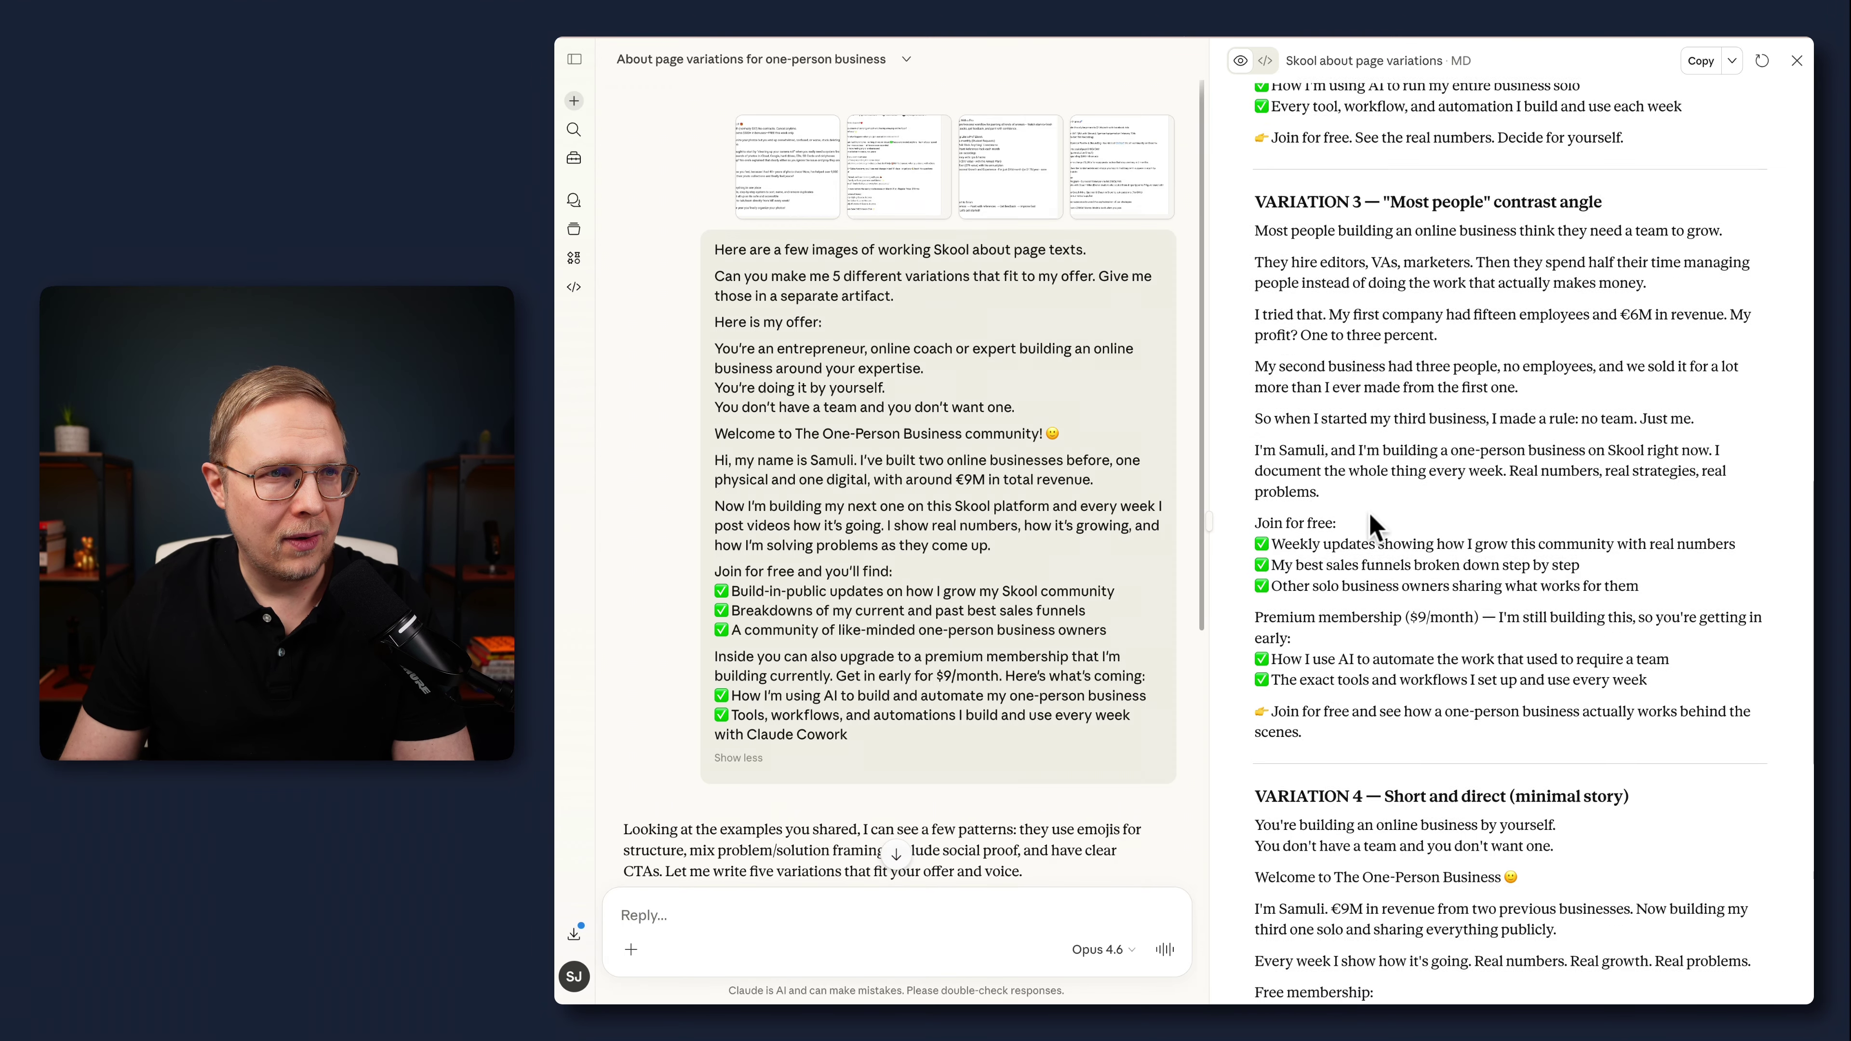
pyautogui.scroll(-3, 1370, 512)
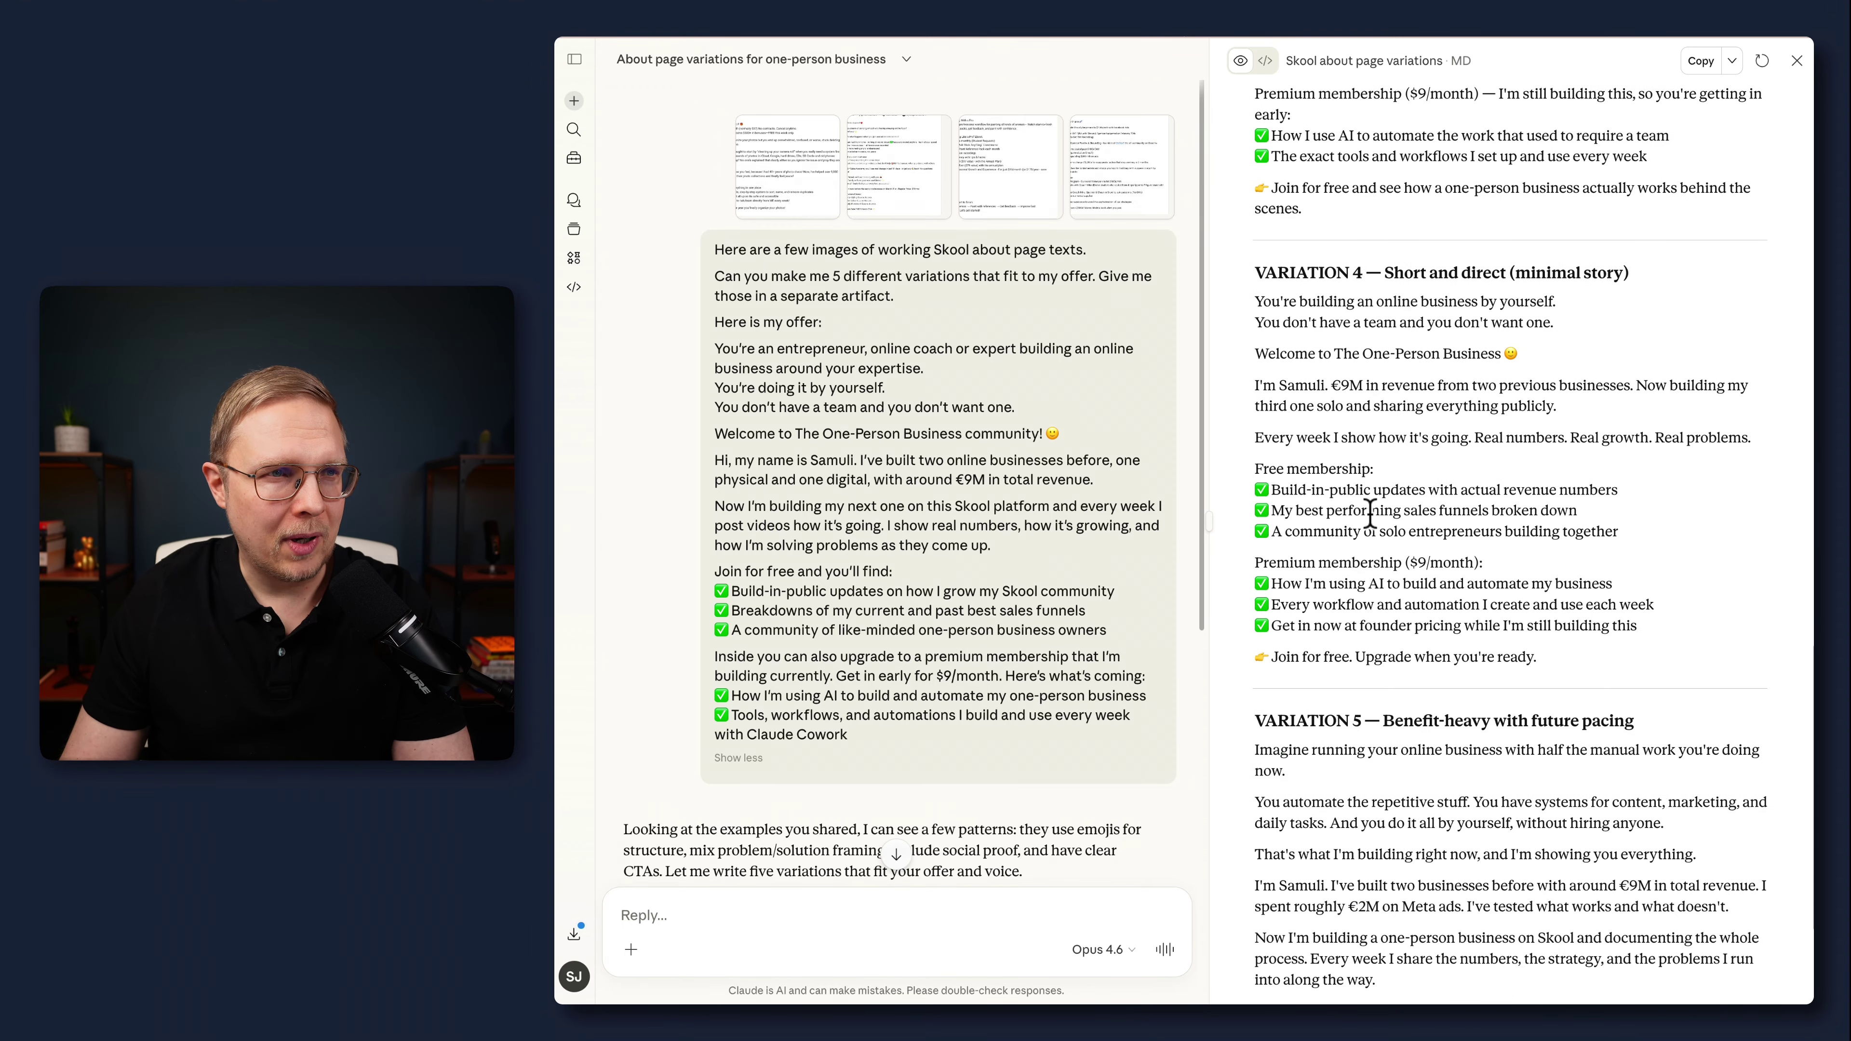
pyautogui.scroll(-6, 1370, 513)
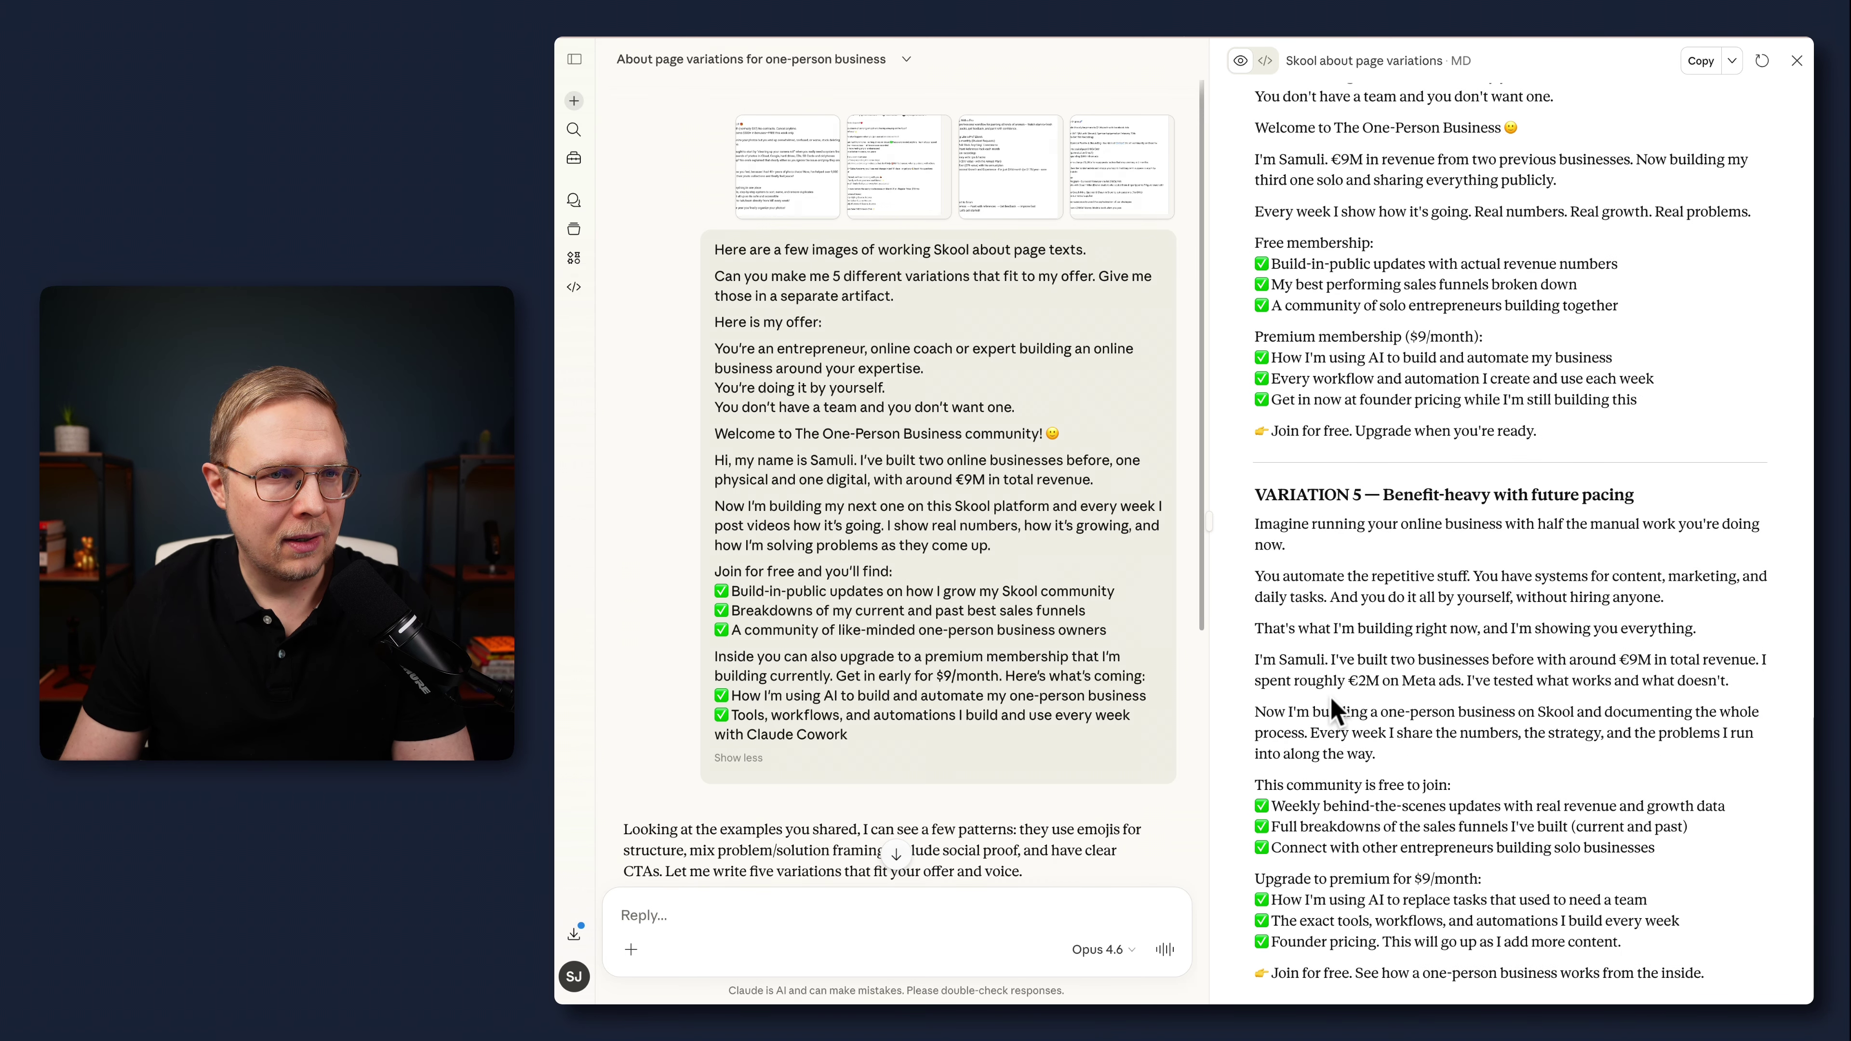
pyautogui.moveTo(1252, 523); pyautogui.dragTo(1698, 598)
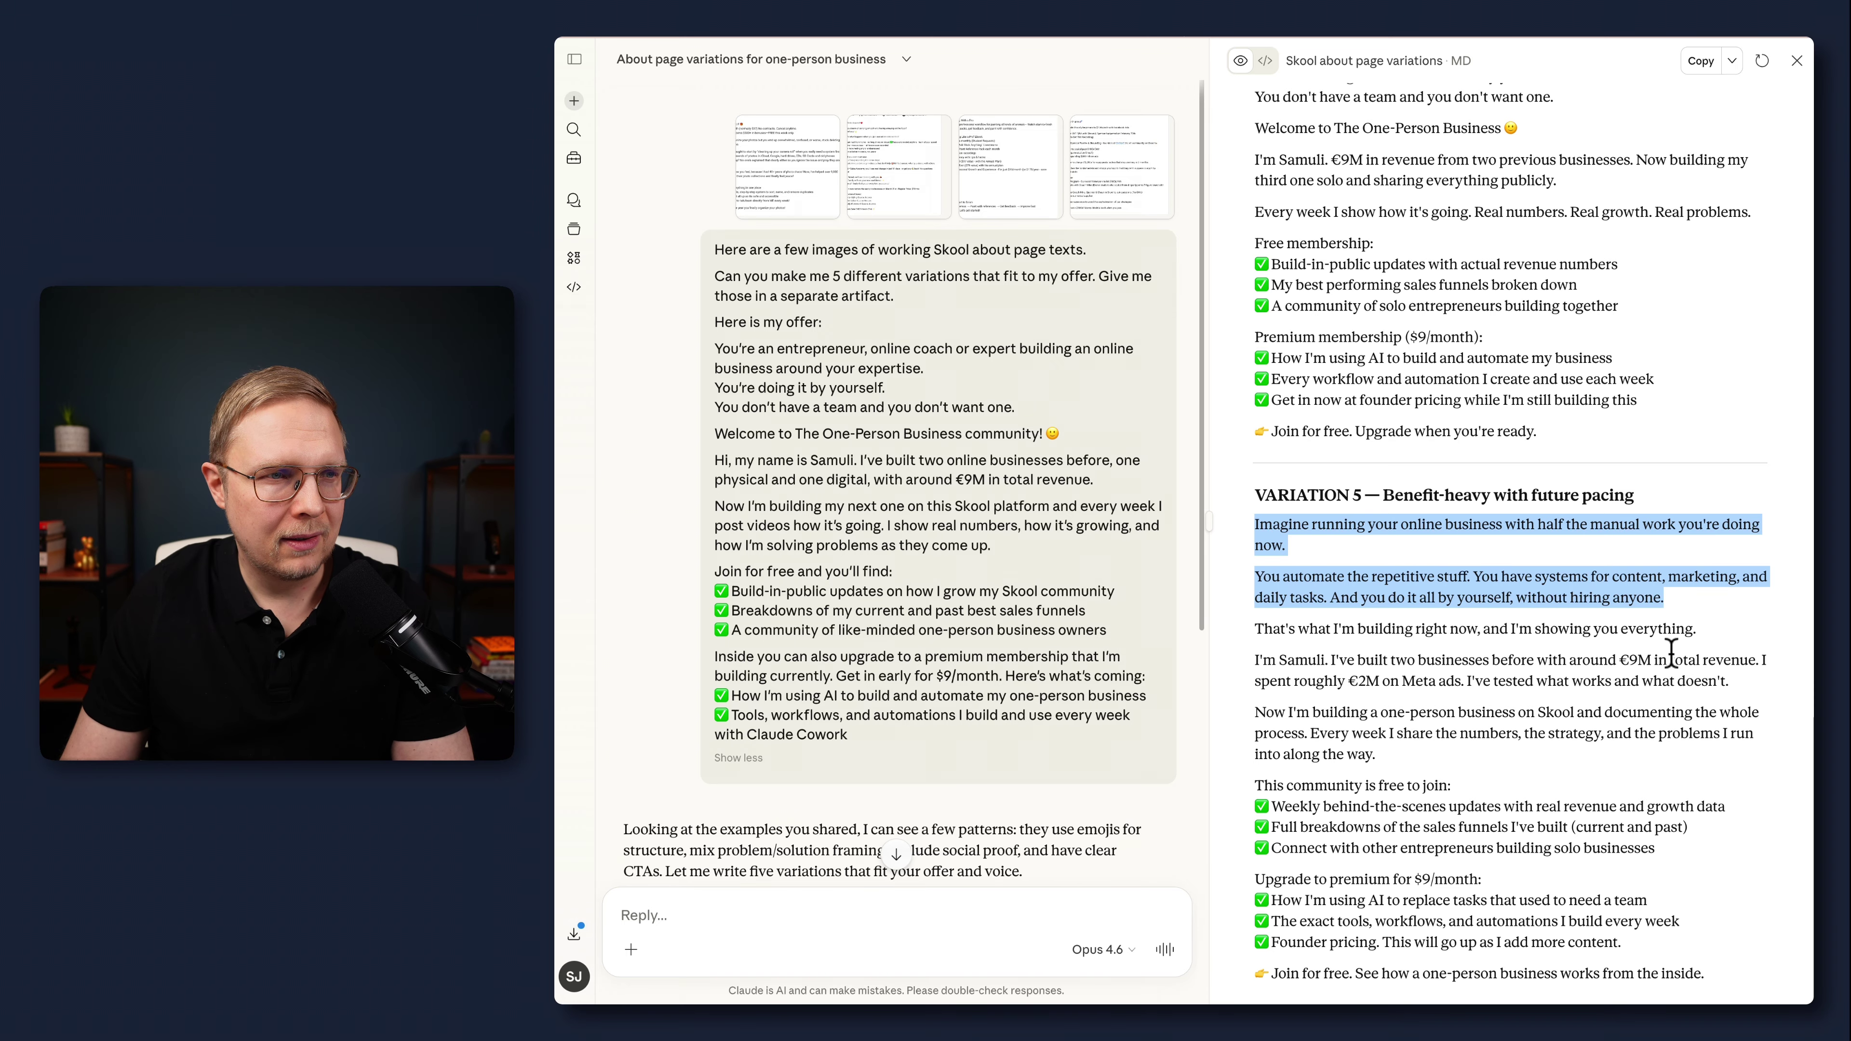
pyautogui.scroll(20, 1670, 651)
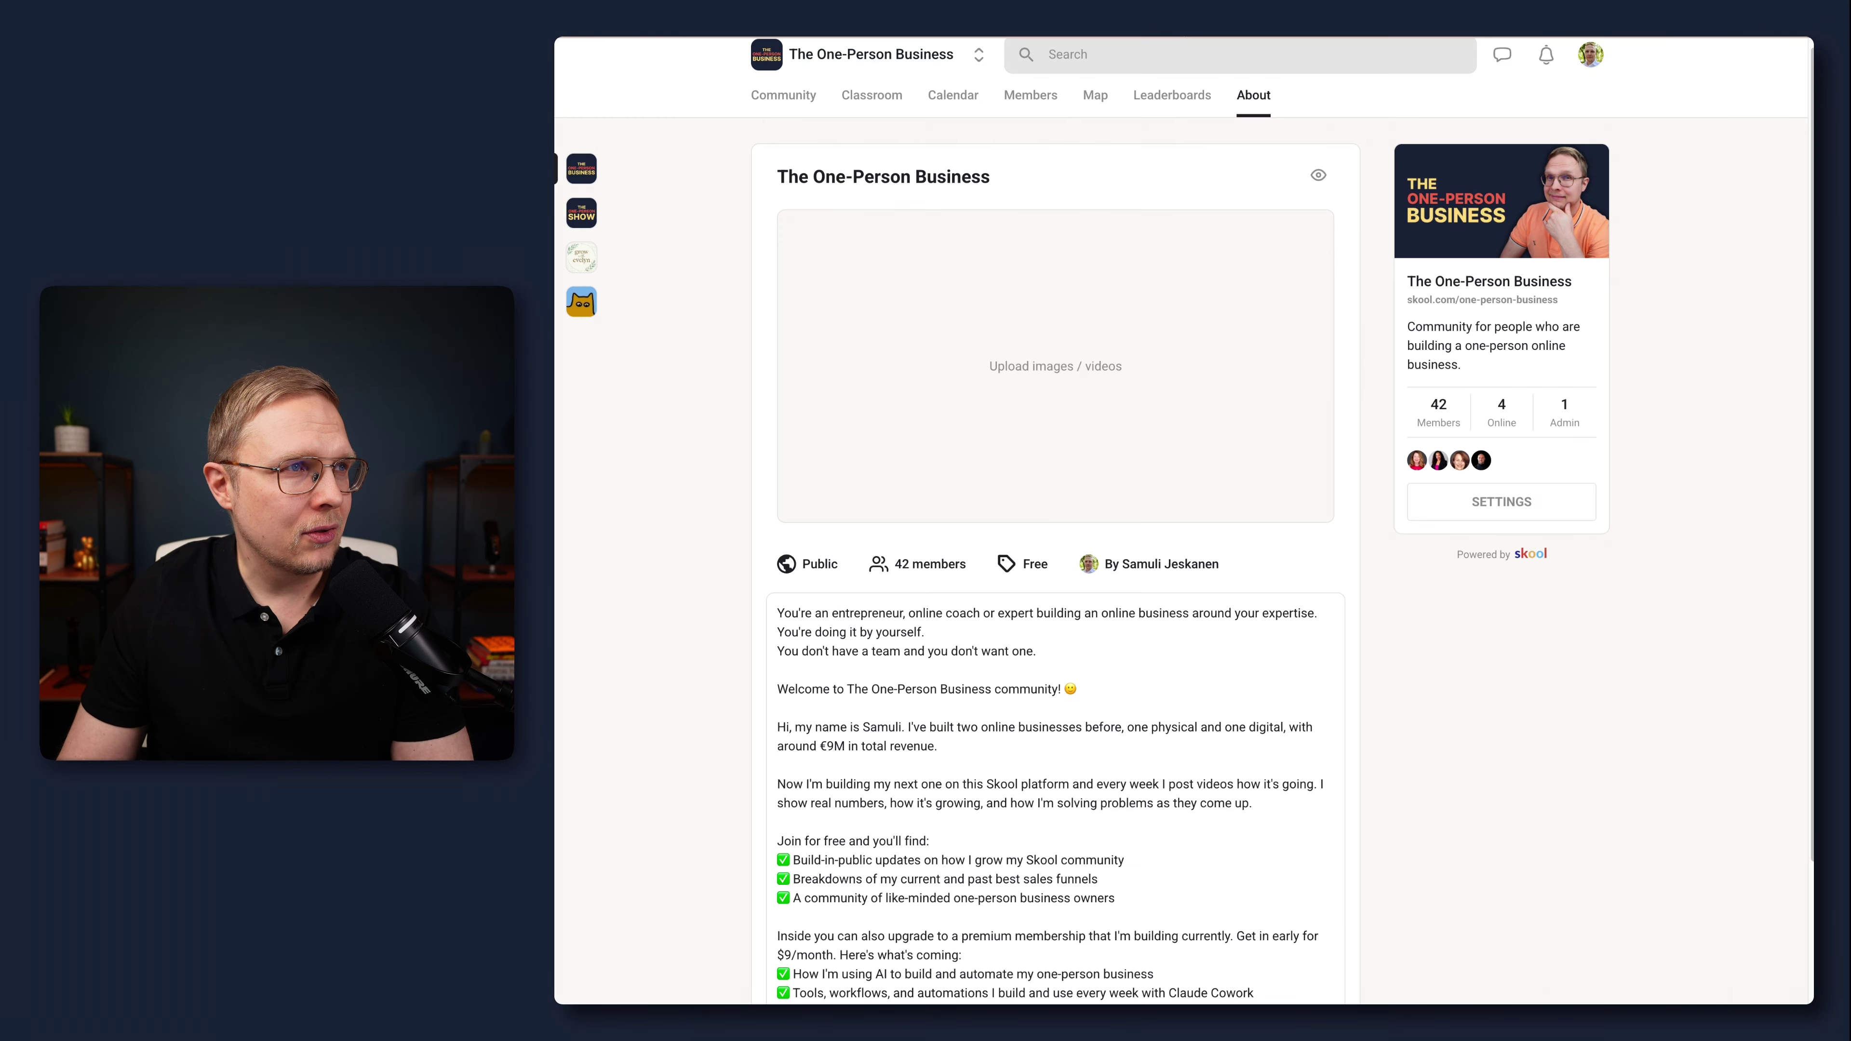
# Step: Switch to Skool and view the classrooms of The One-Person Show and The One-Person Business, including the How This Community Works course
pyautogui.click(871, 94)
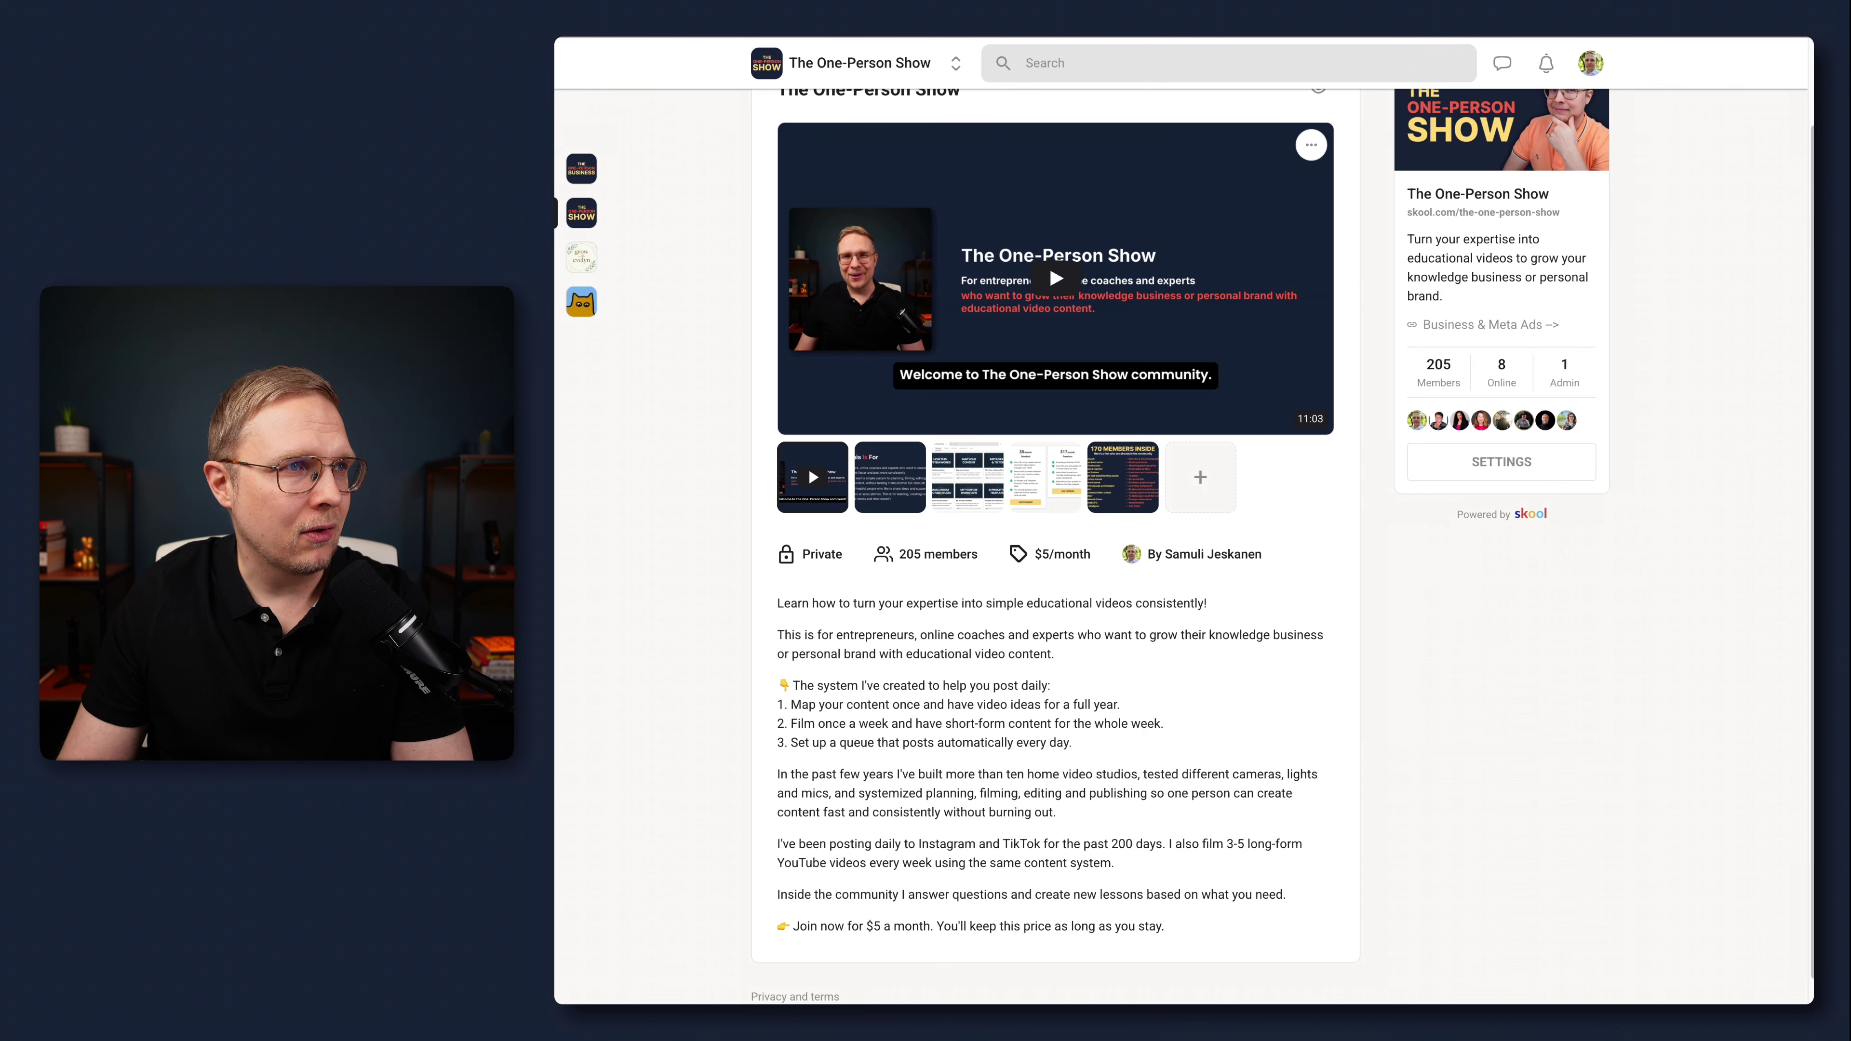
pyautogui.click(864, 102)
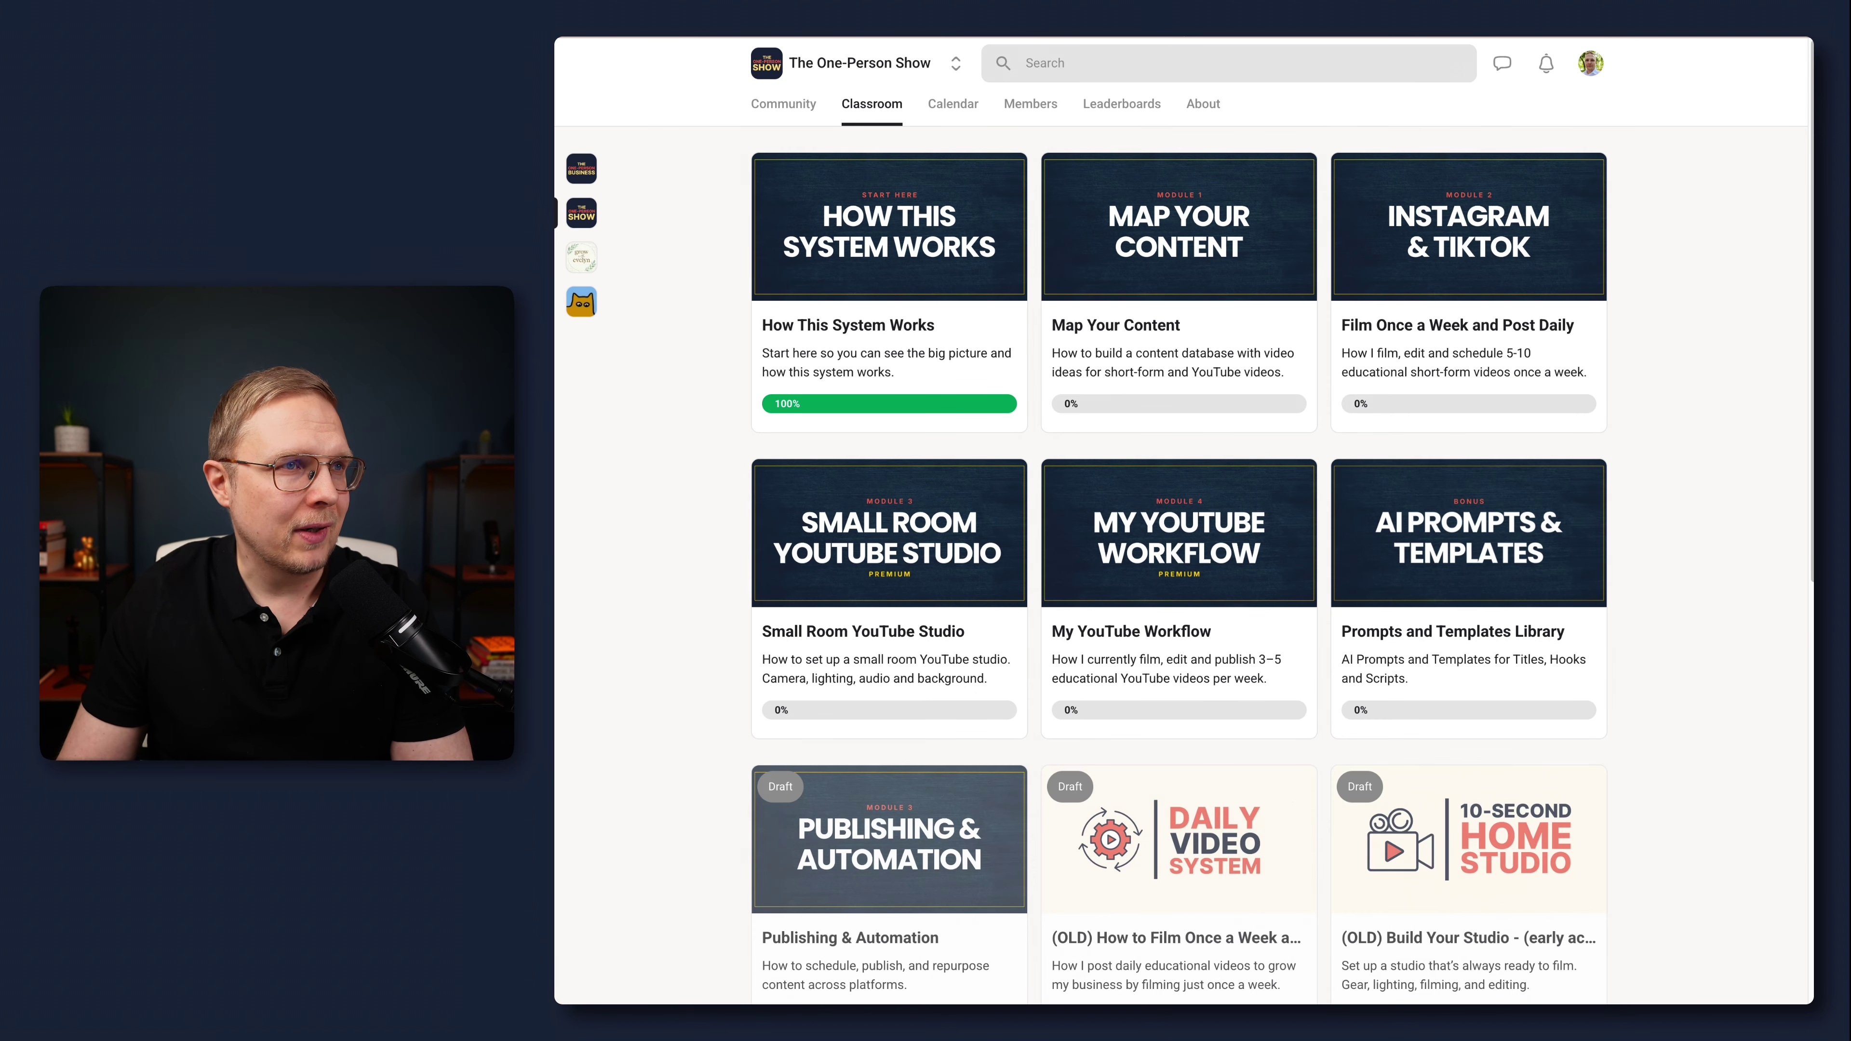
pyautogui.click(801, 7)
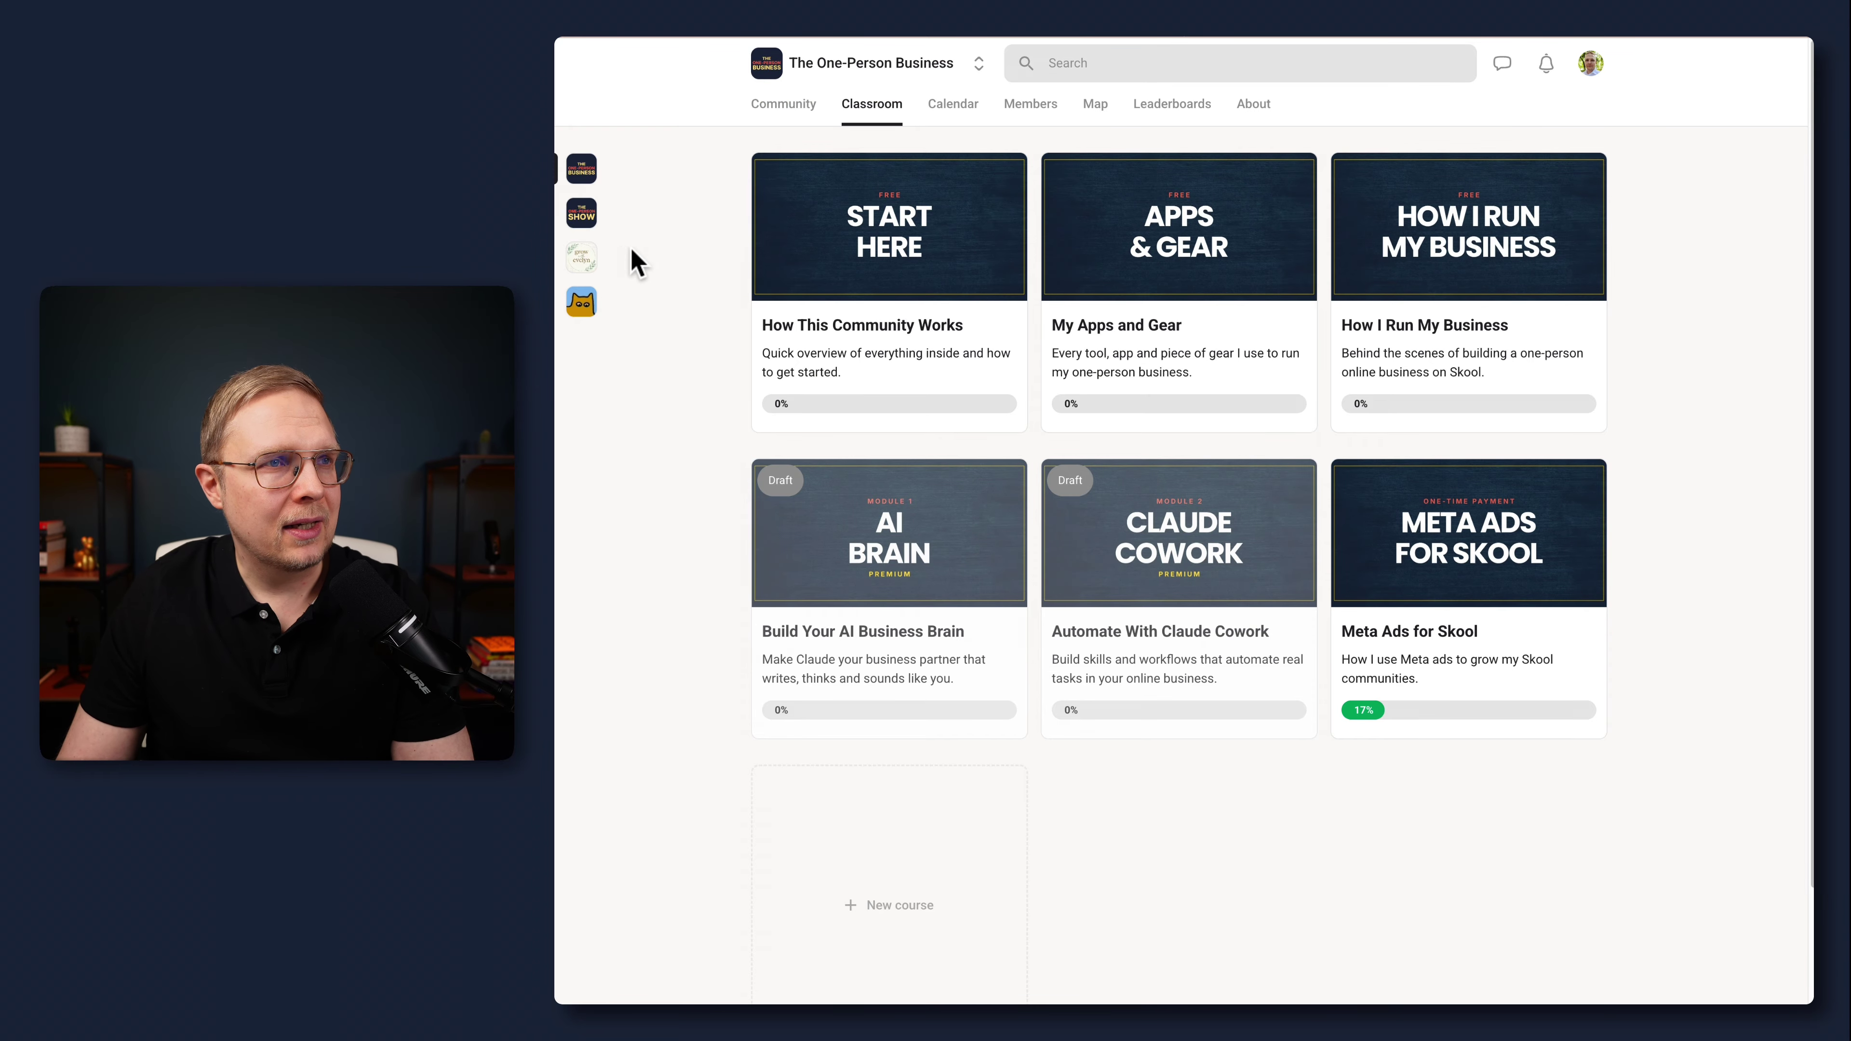
pyautogui.click(896, 278)
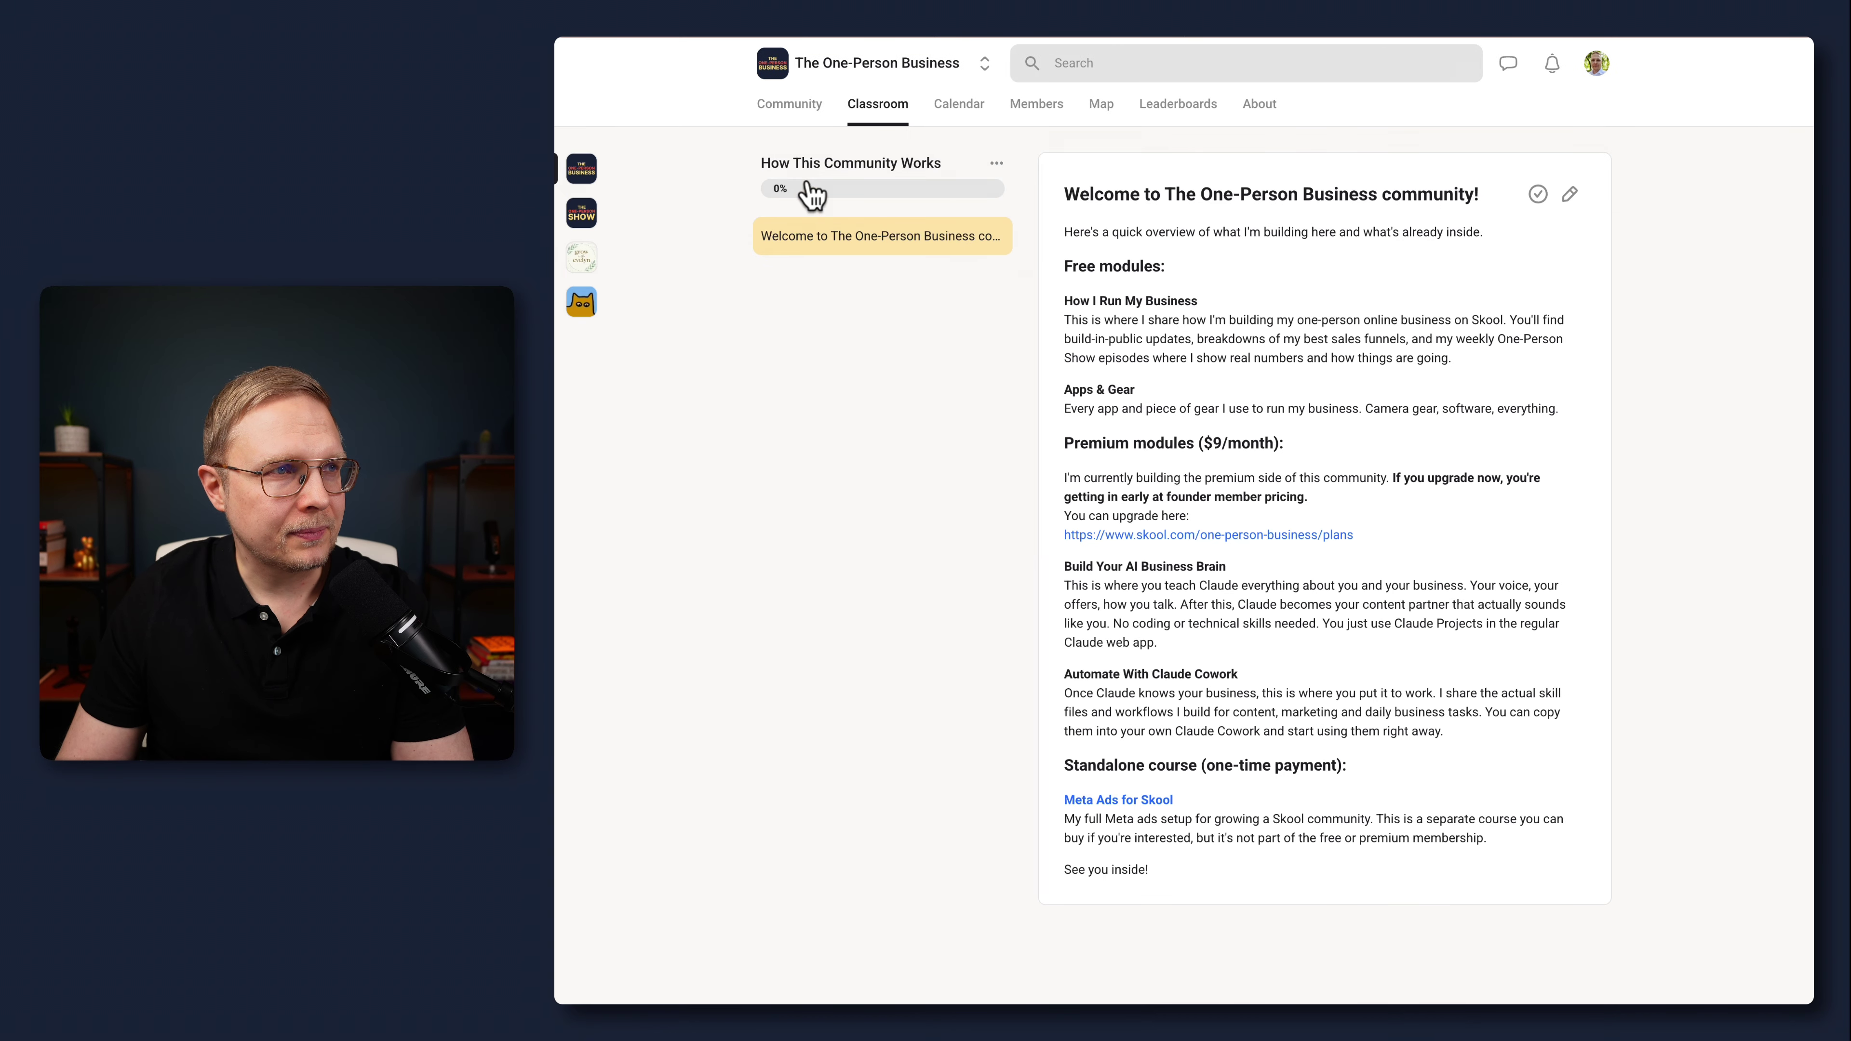
pyautogui.click(876, 113)
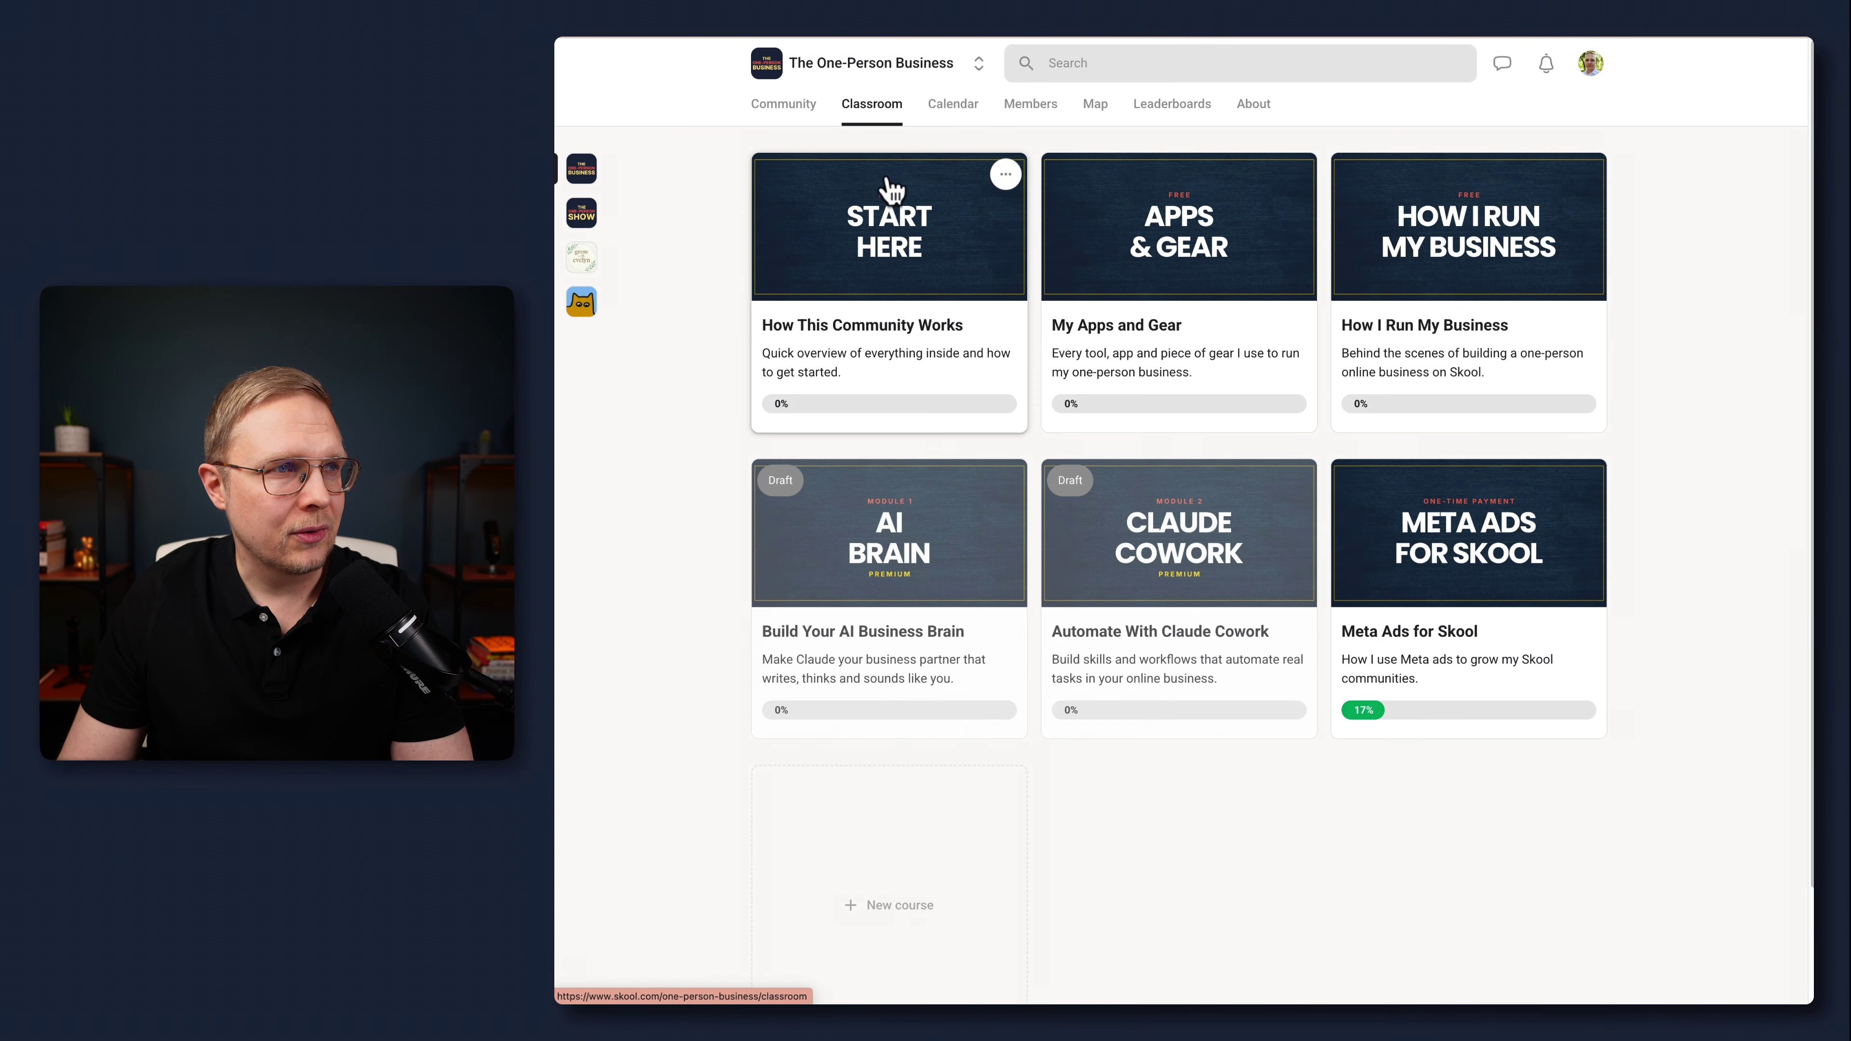
# Step: Look through the My Apps and Gear course: the apps lesson, Studio Setup and Travel Video Setup
pyautogui.click(1126, 276)
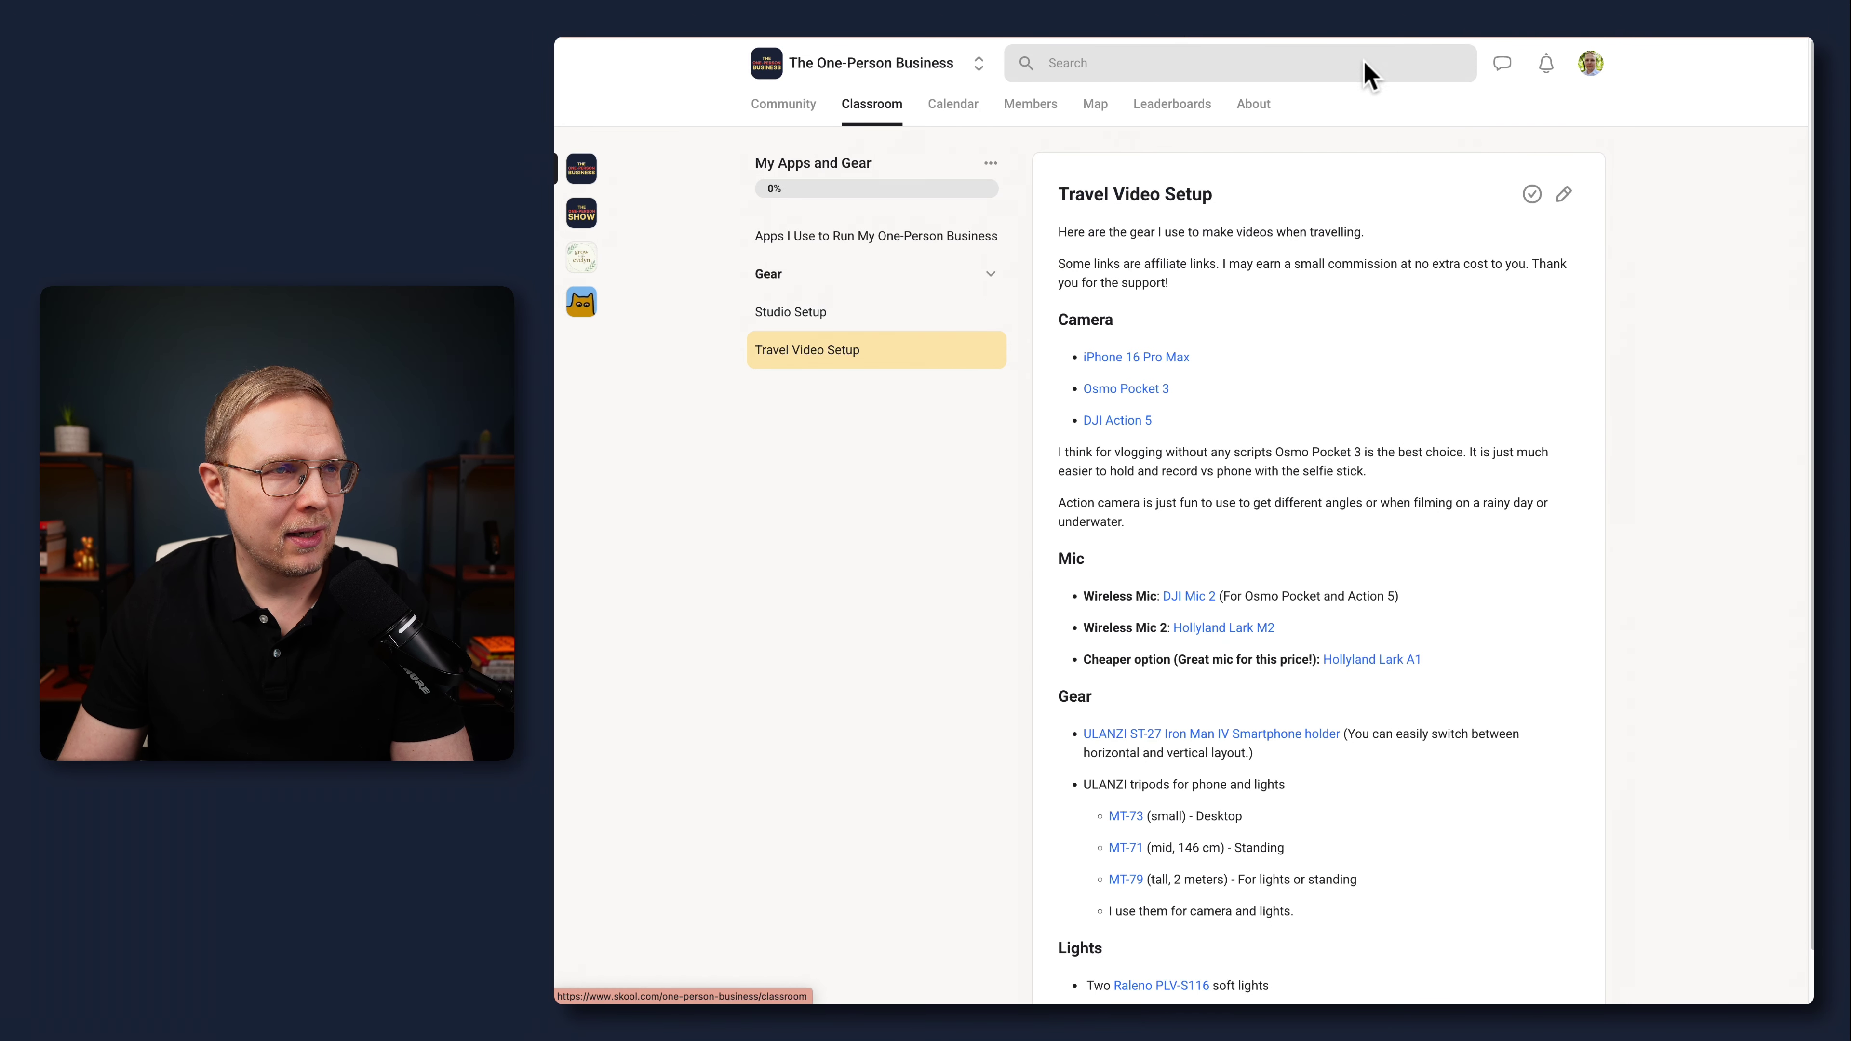
pyautogui.click(800, 245)
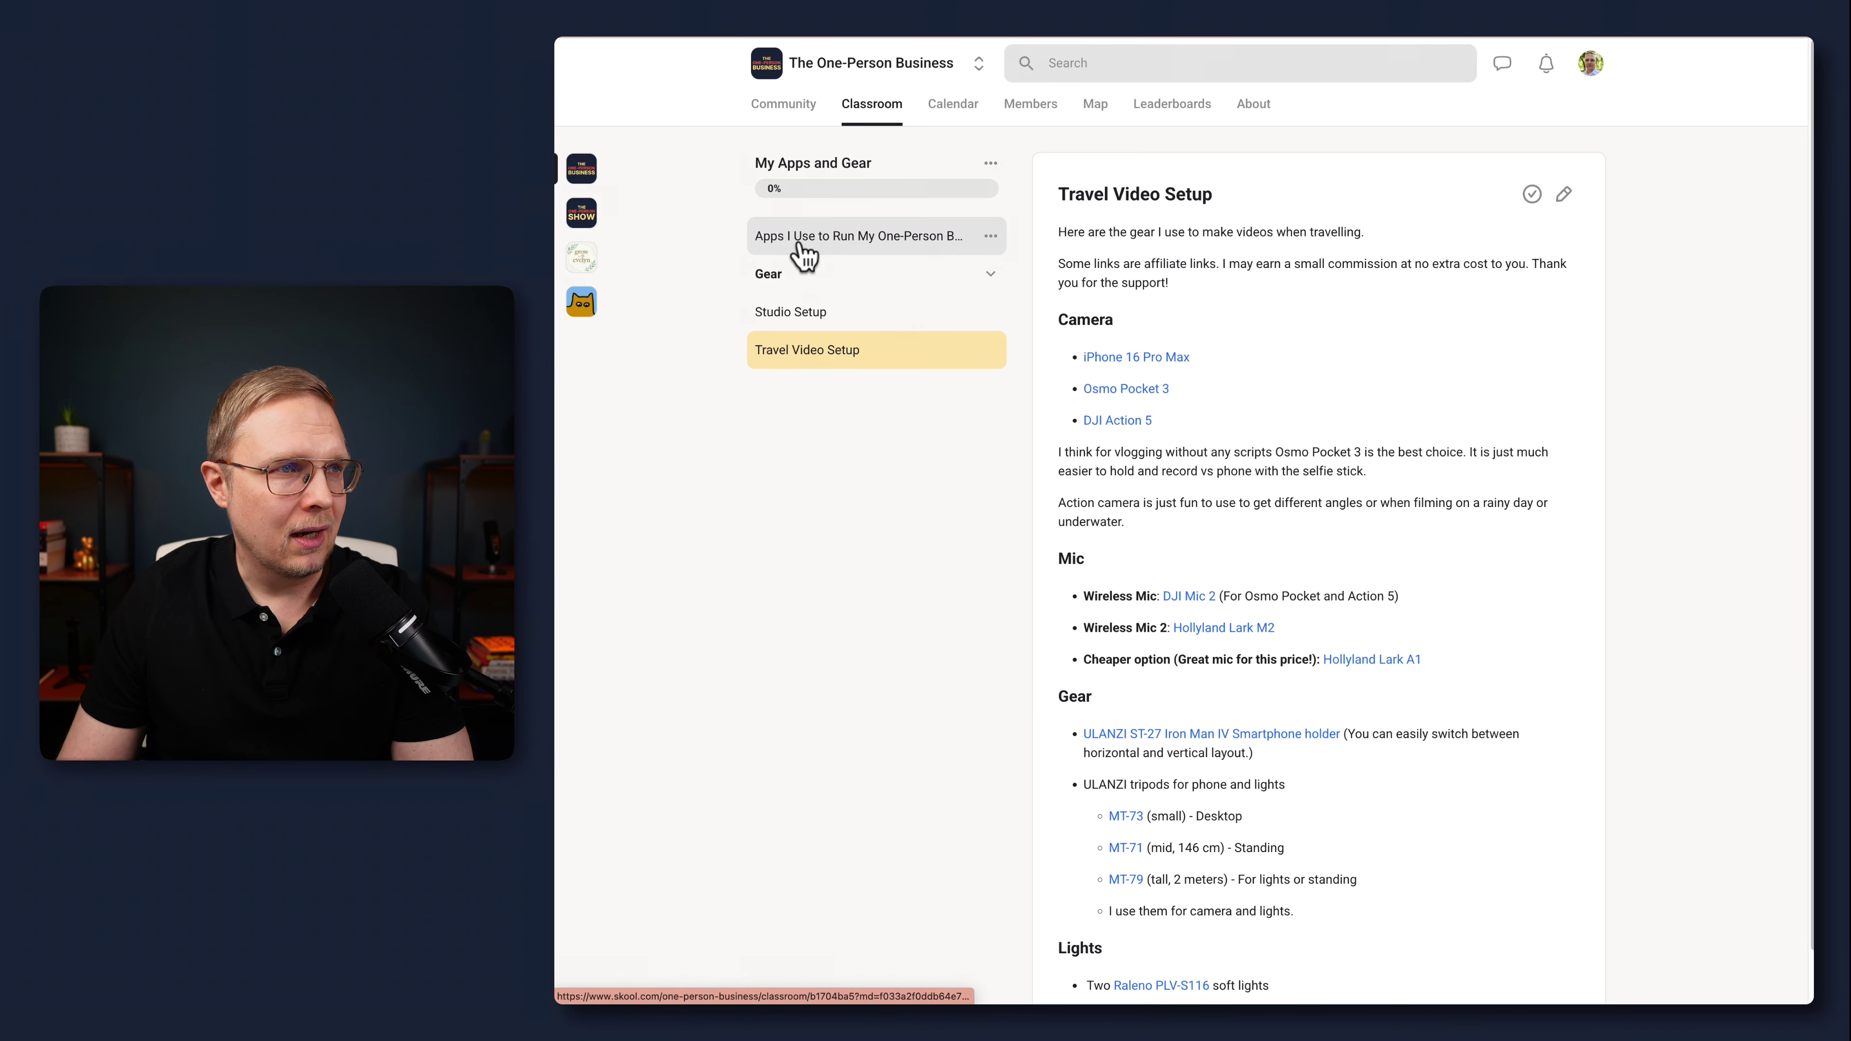
pyautogui.scroll(-3, 1177, 794)
pyautogui.scroll(3, 1177, 780)
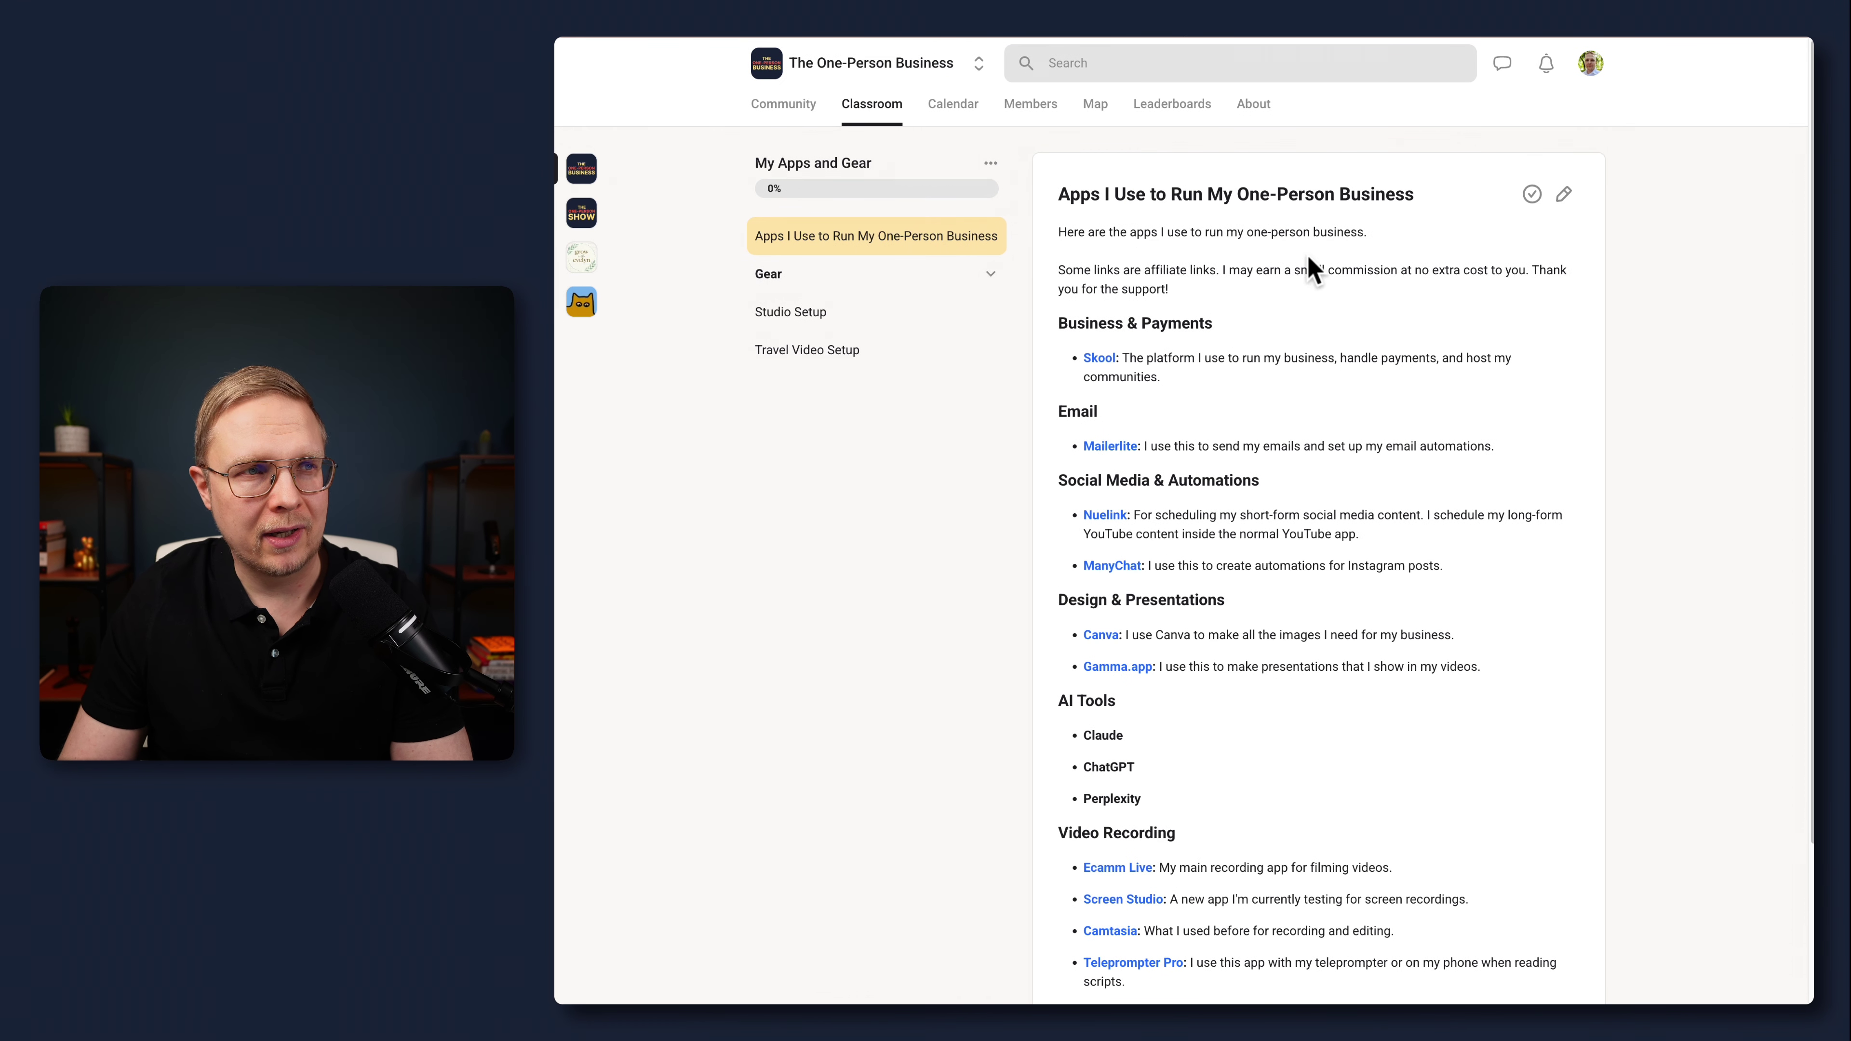
pyautogui.click(782, 298)
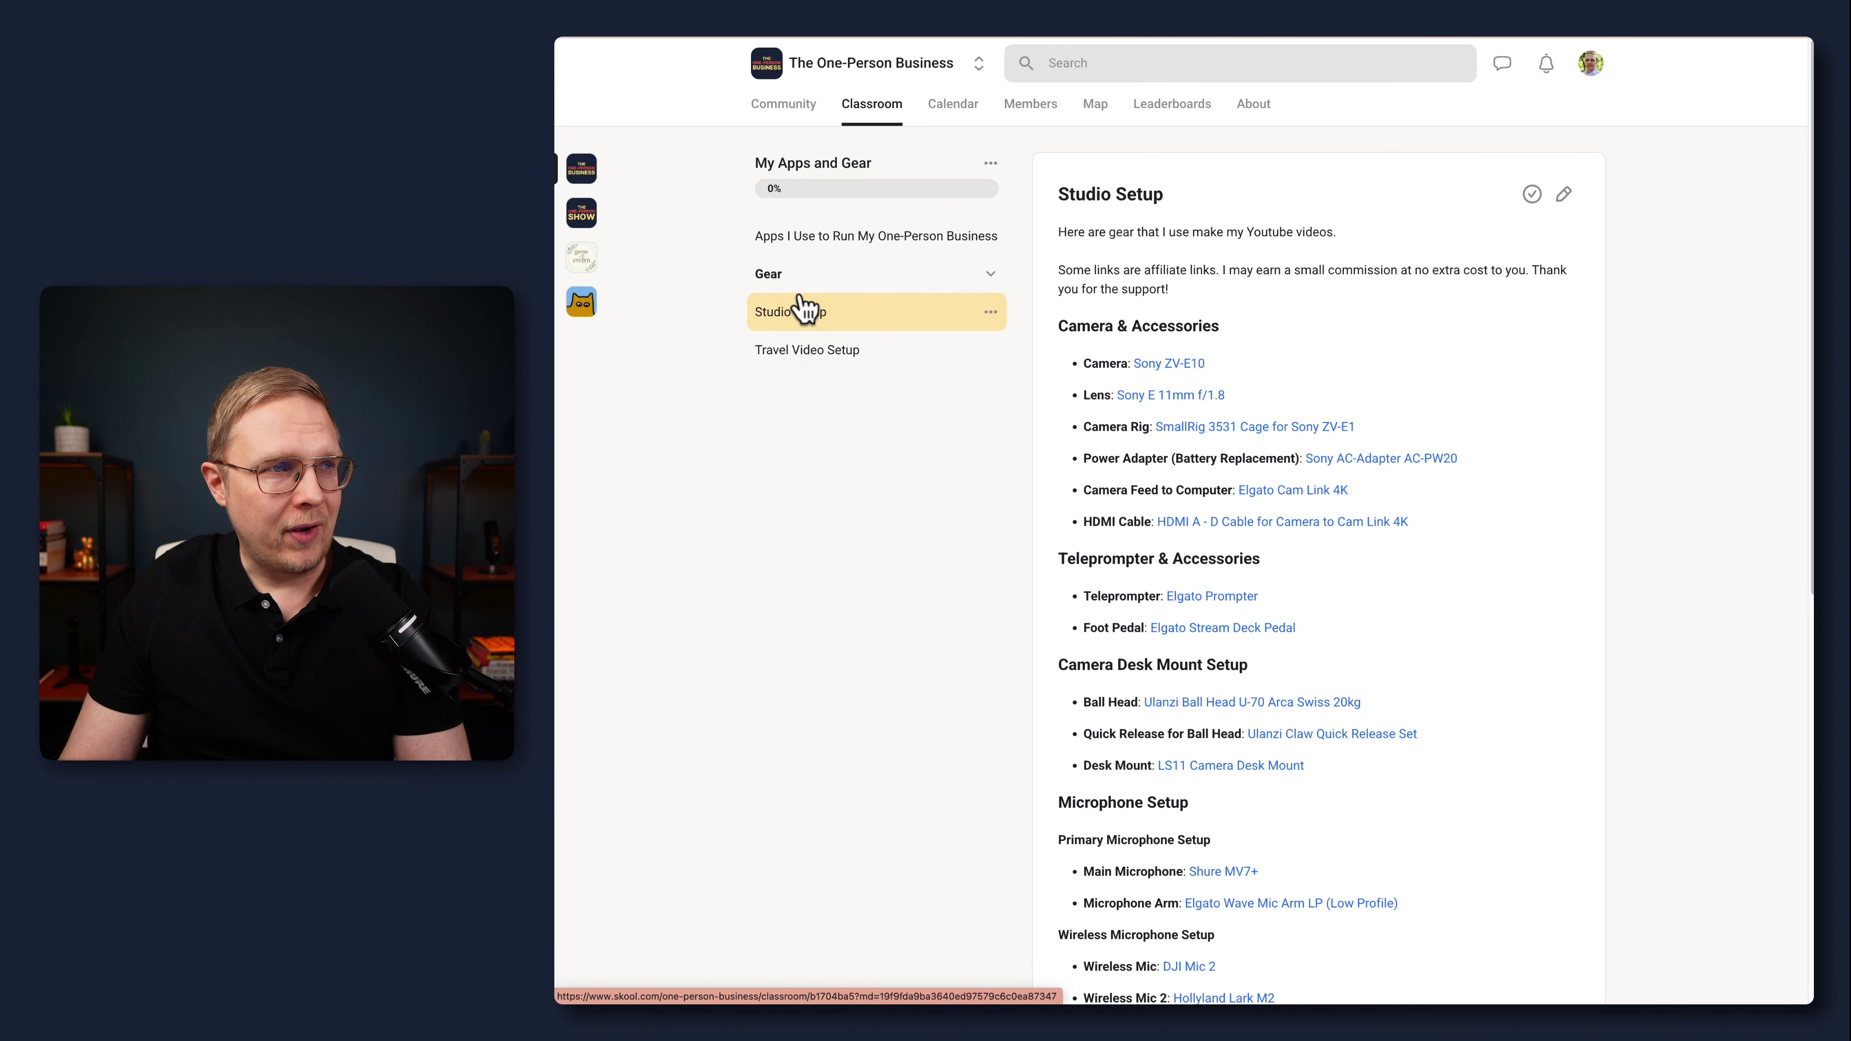
pyautogui.click(779, 352)
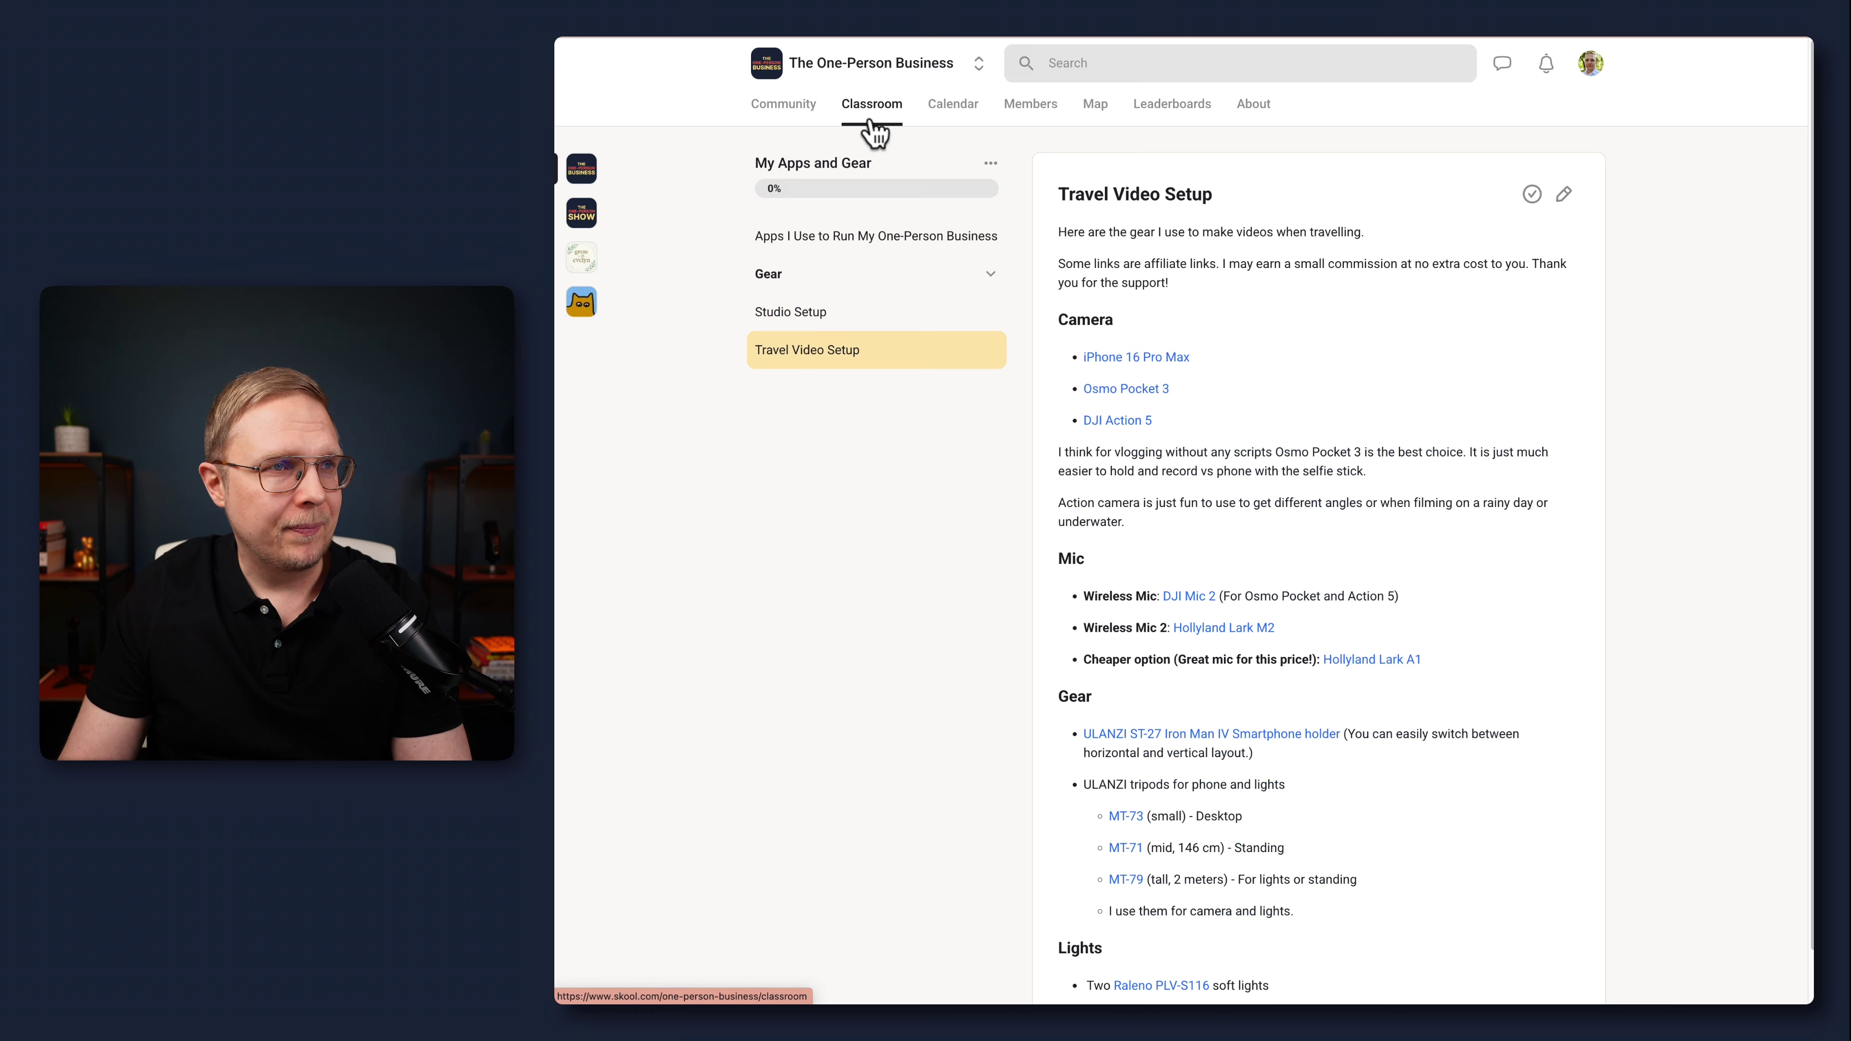
pyautogui.click(836, 324)
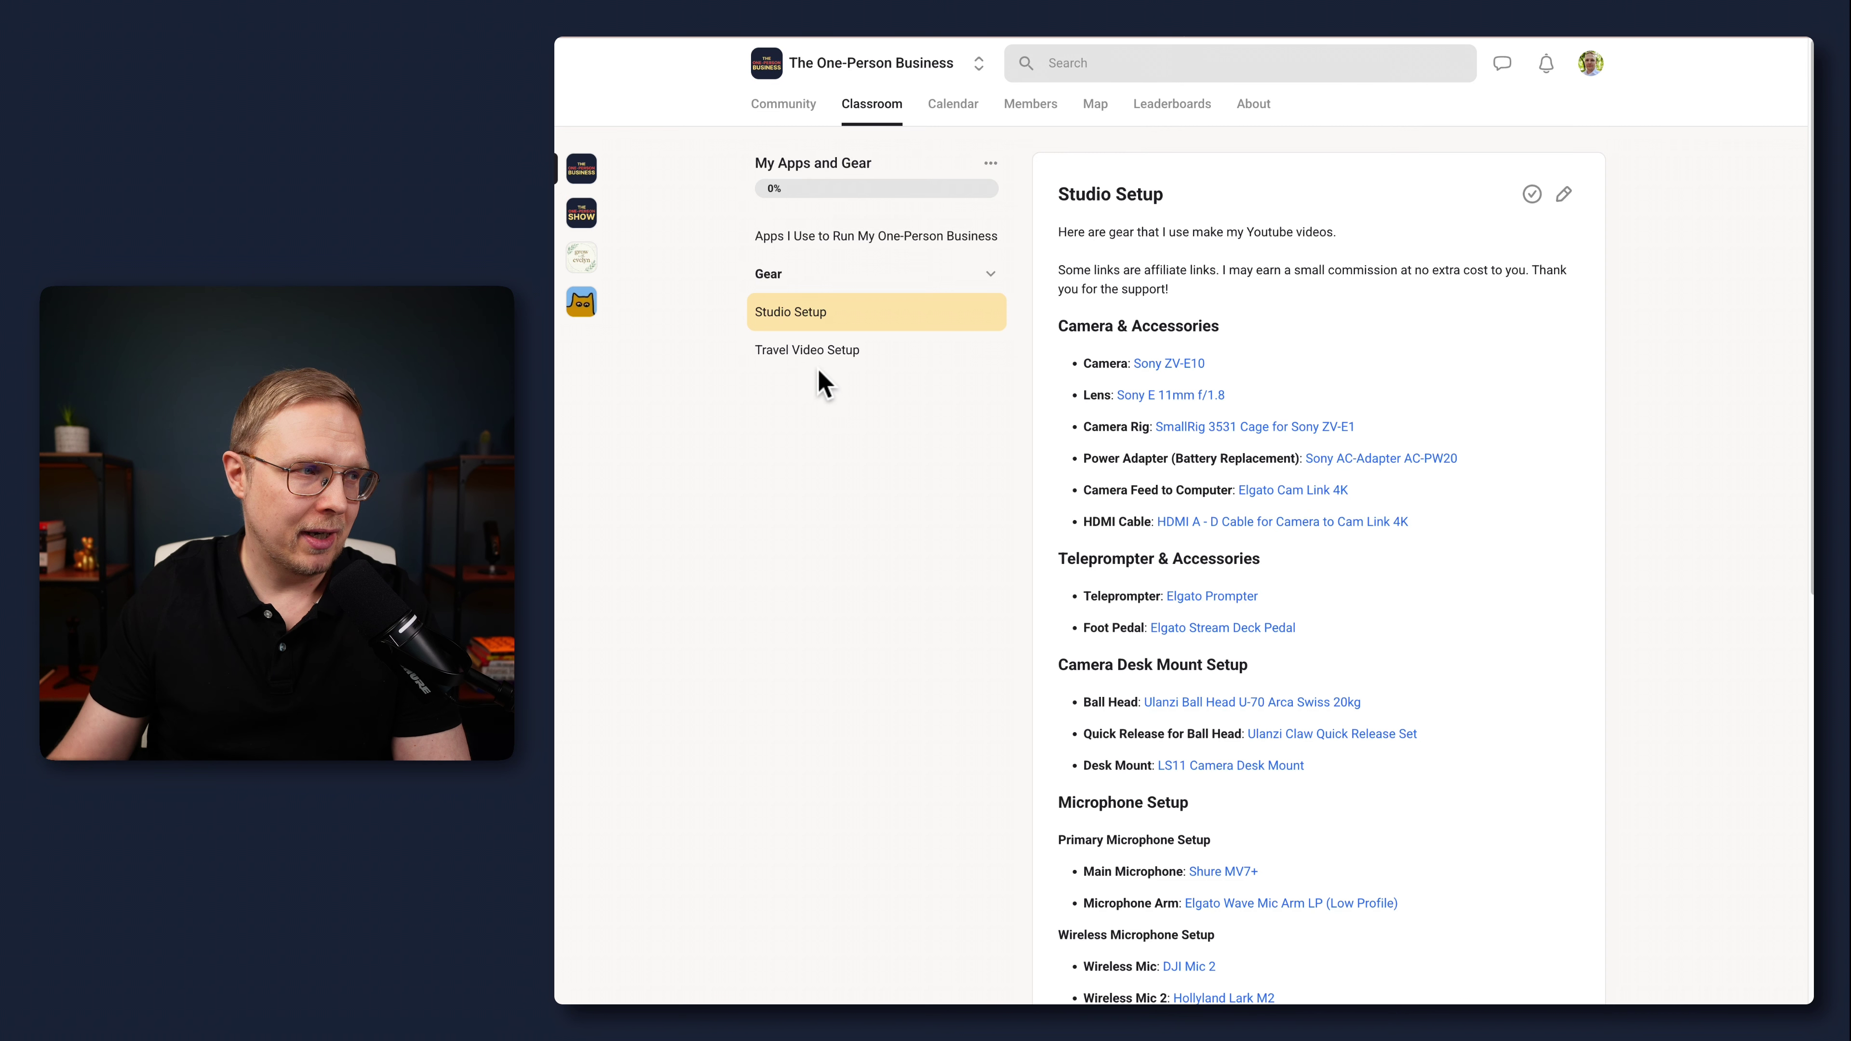
# Step: View the How I Run My Business course and return to the classroom overview
pyautogui.click(882, 111)
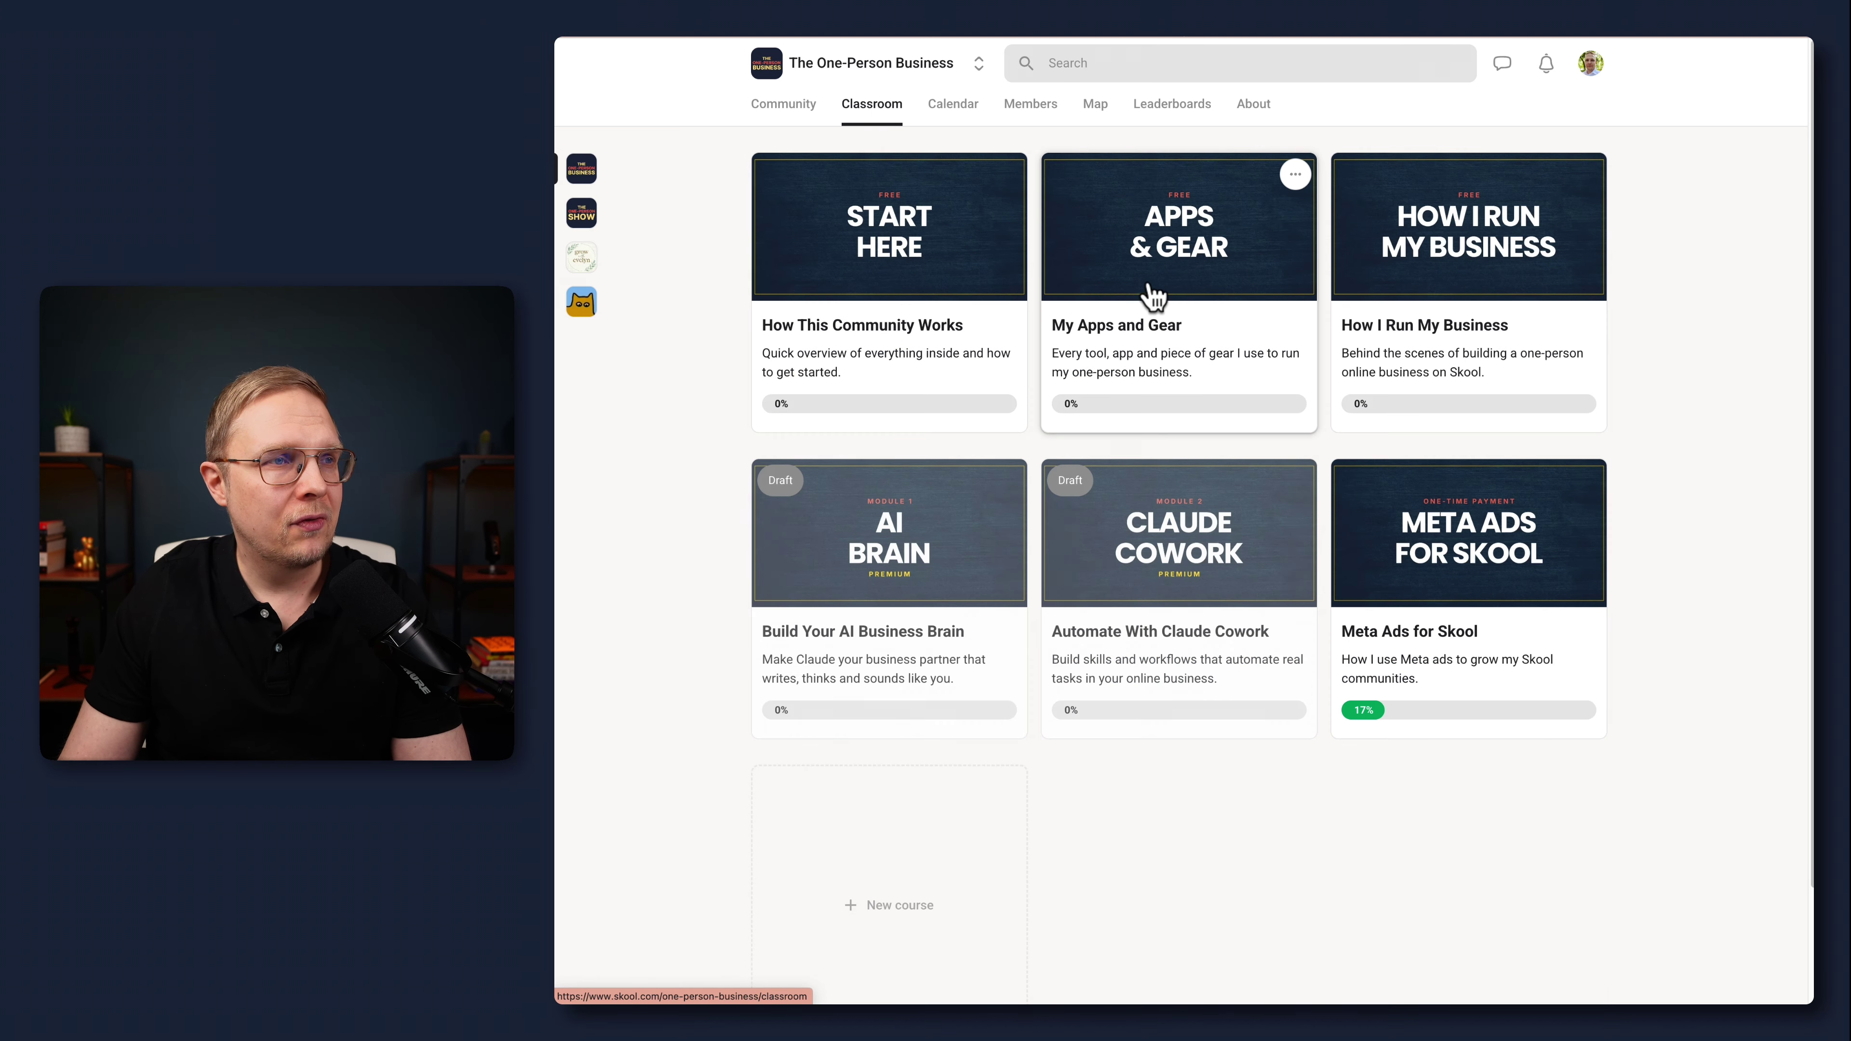
pyautogui.click(1463, 279)
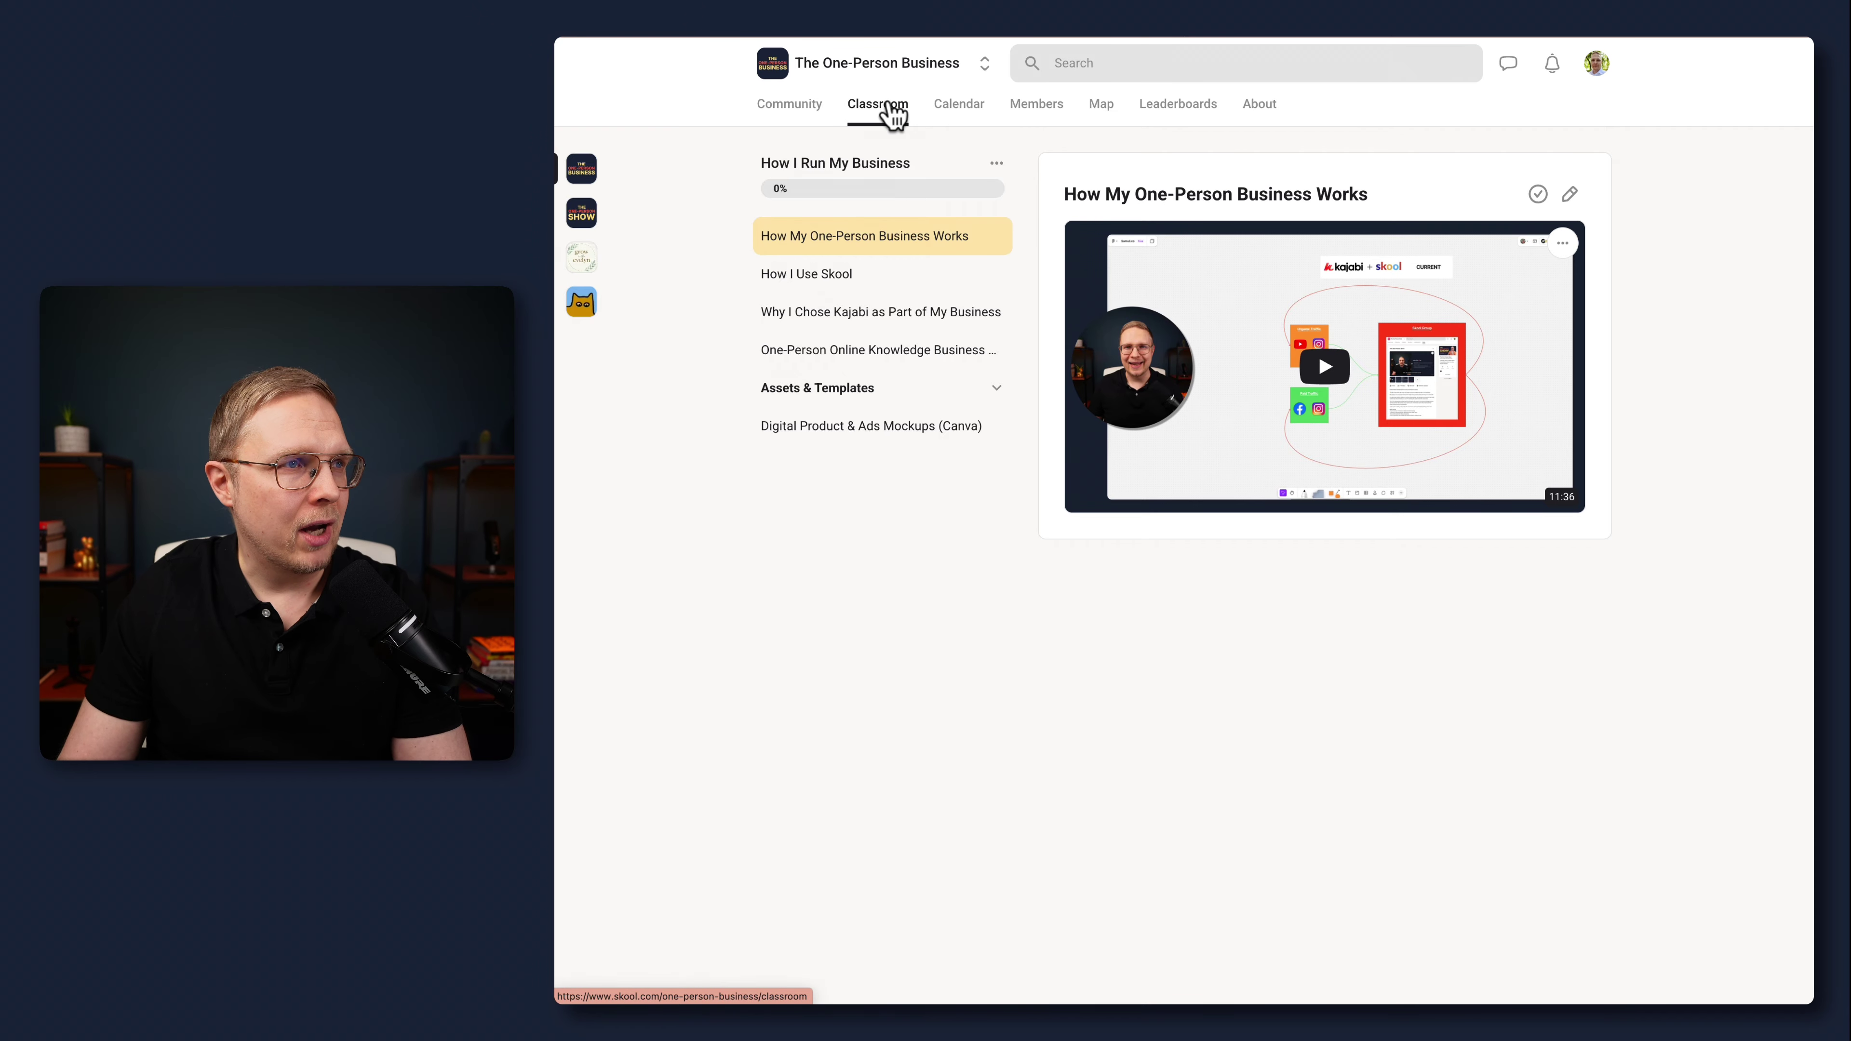
pyautogui.click(884, 104)
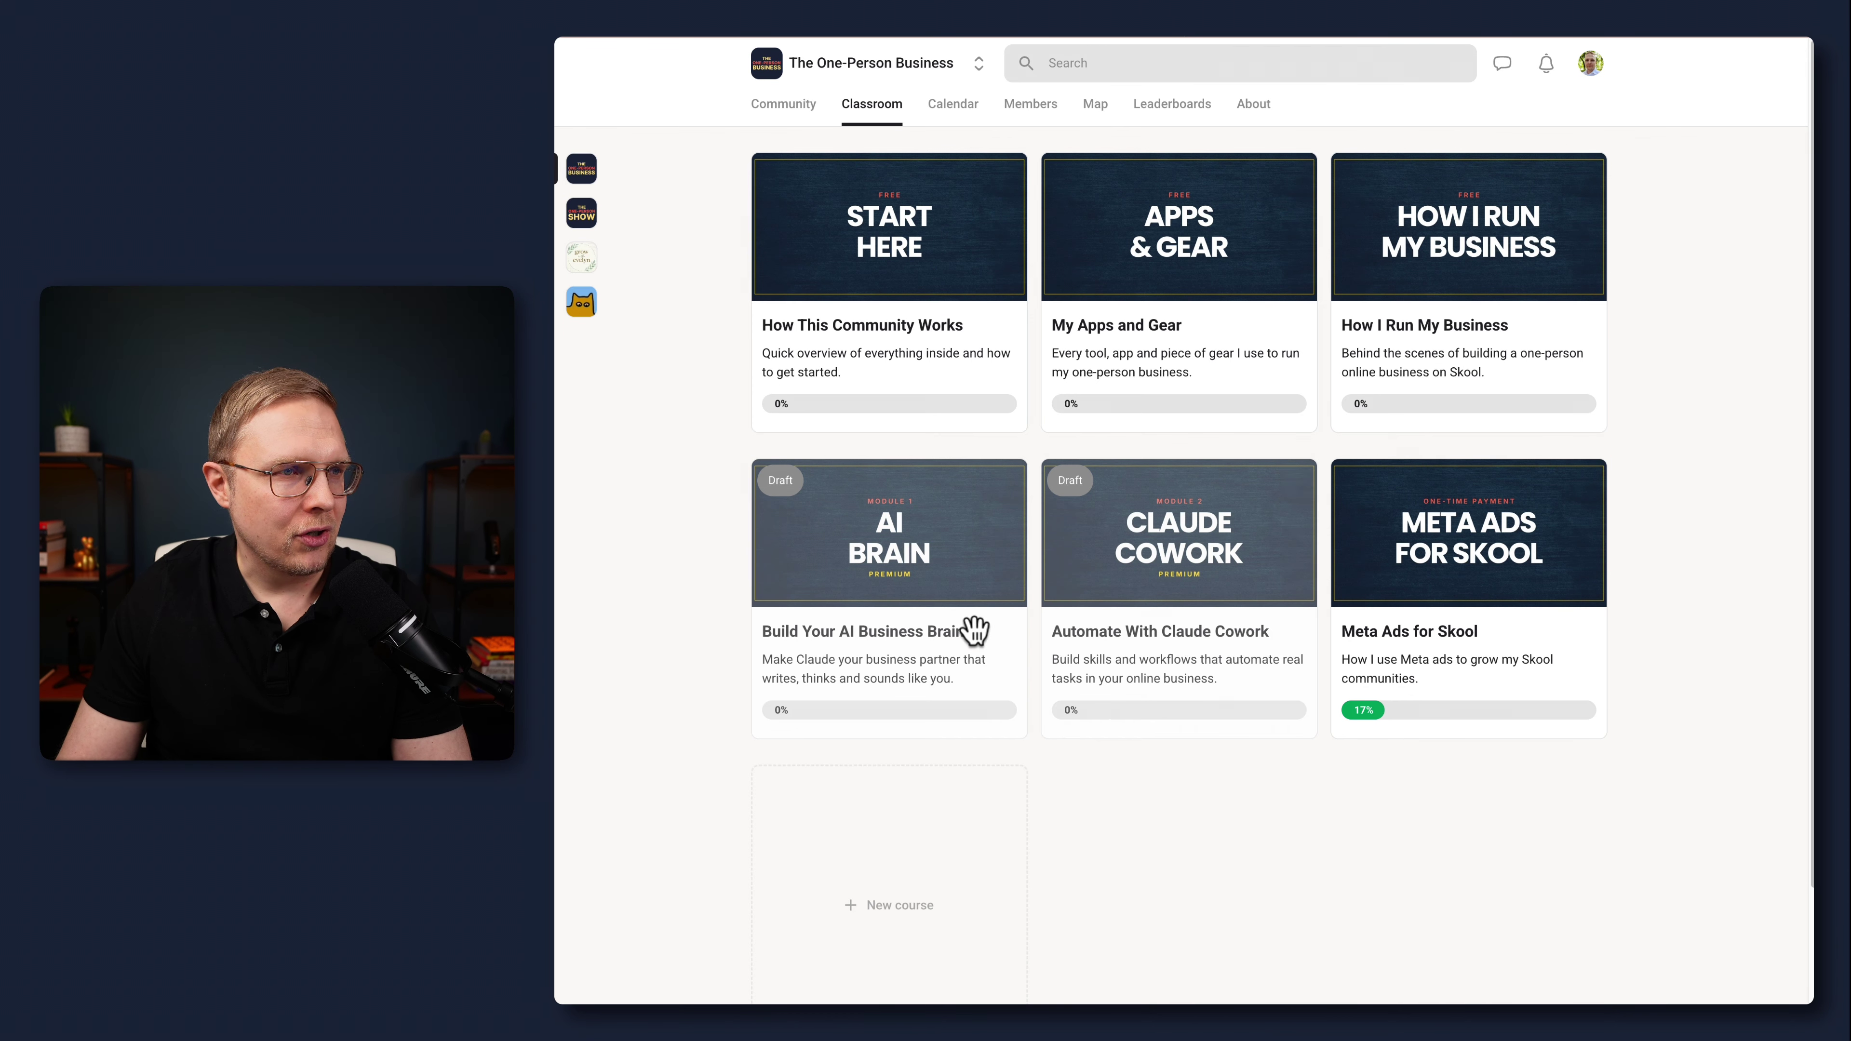
pyautogui.click(1257, 111)
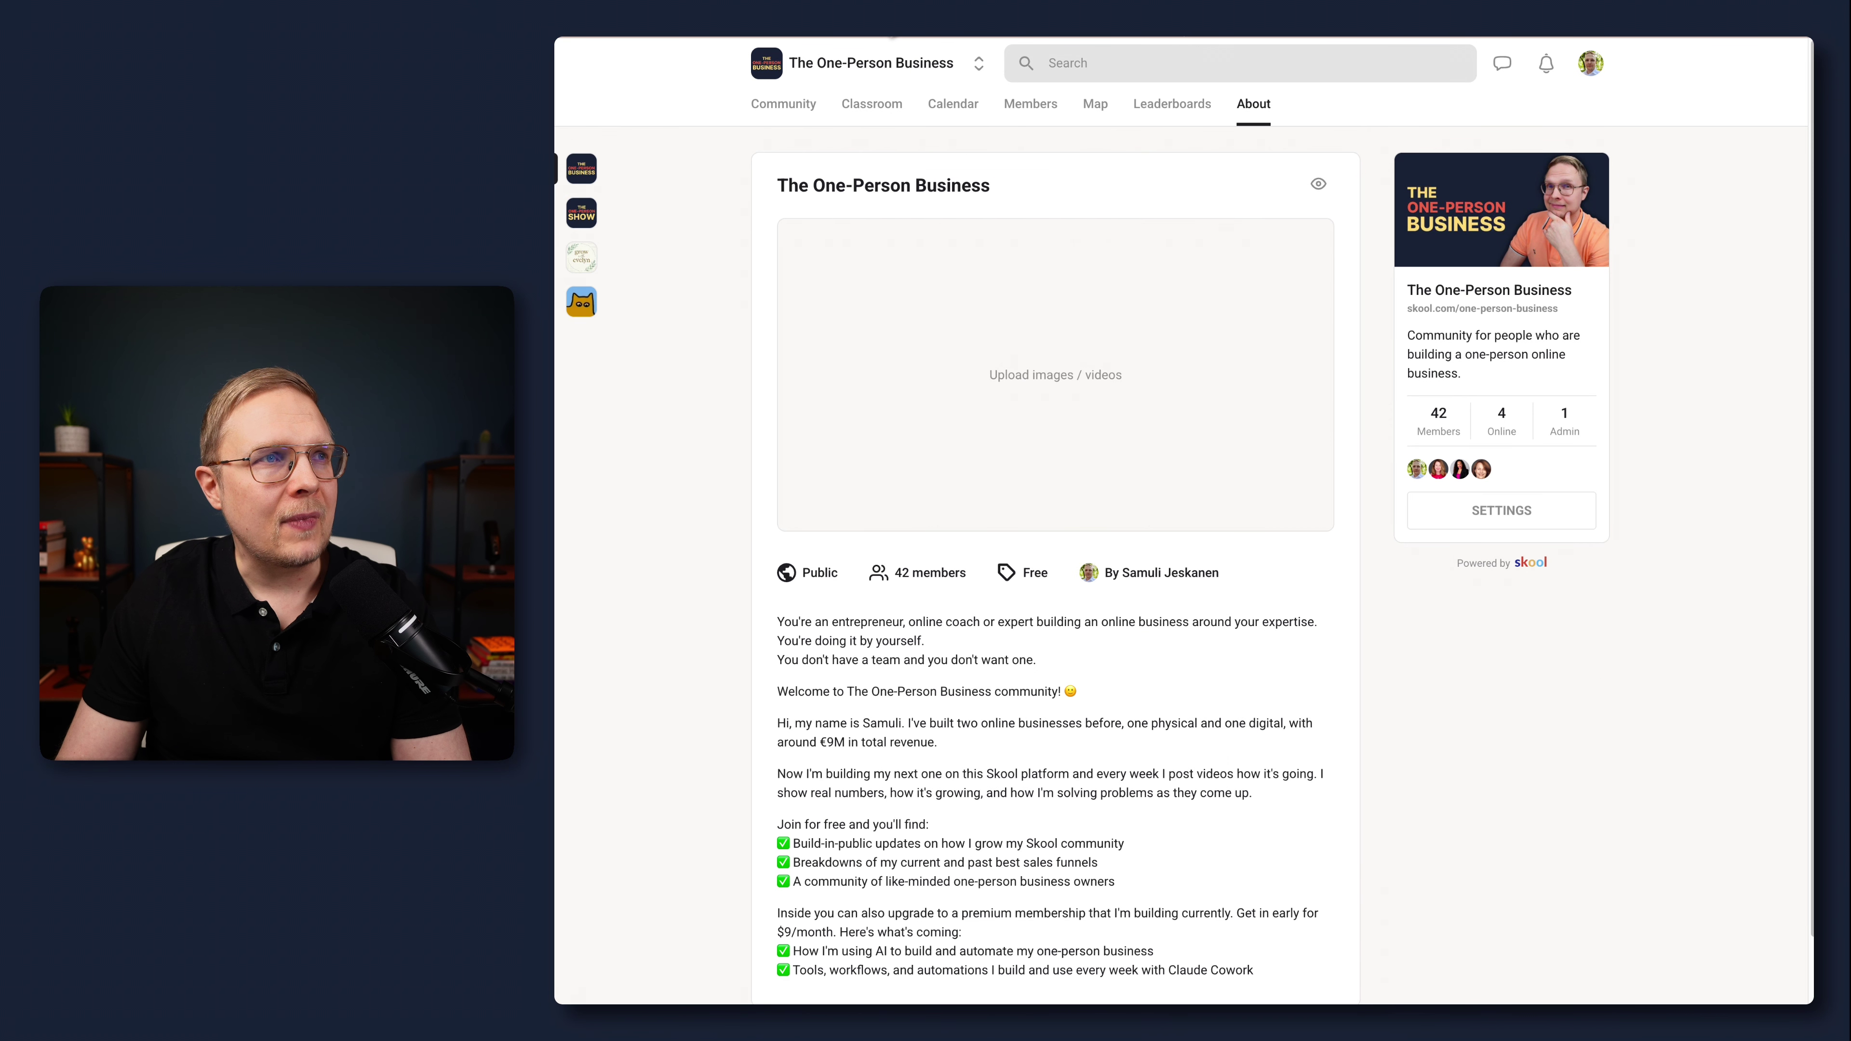
pyautogui.click(892, 33)
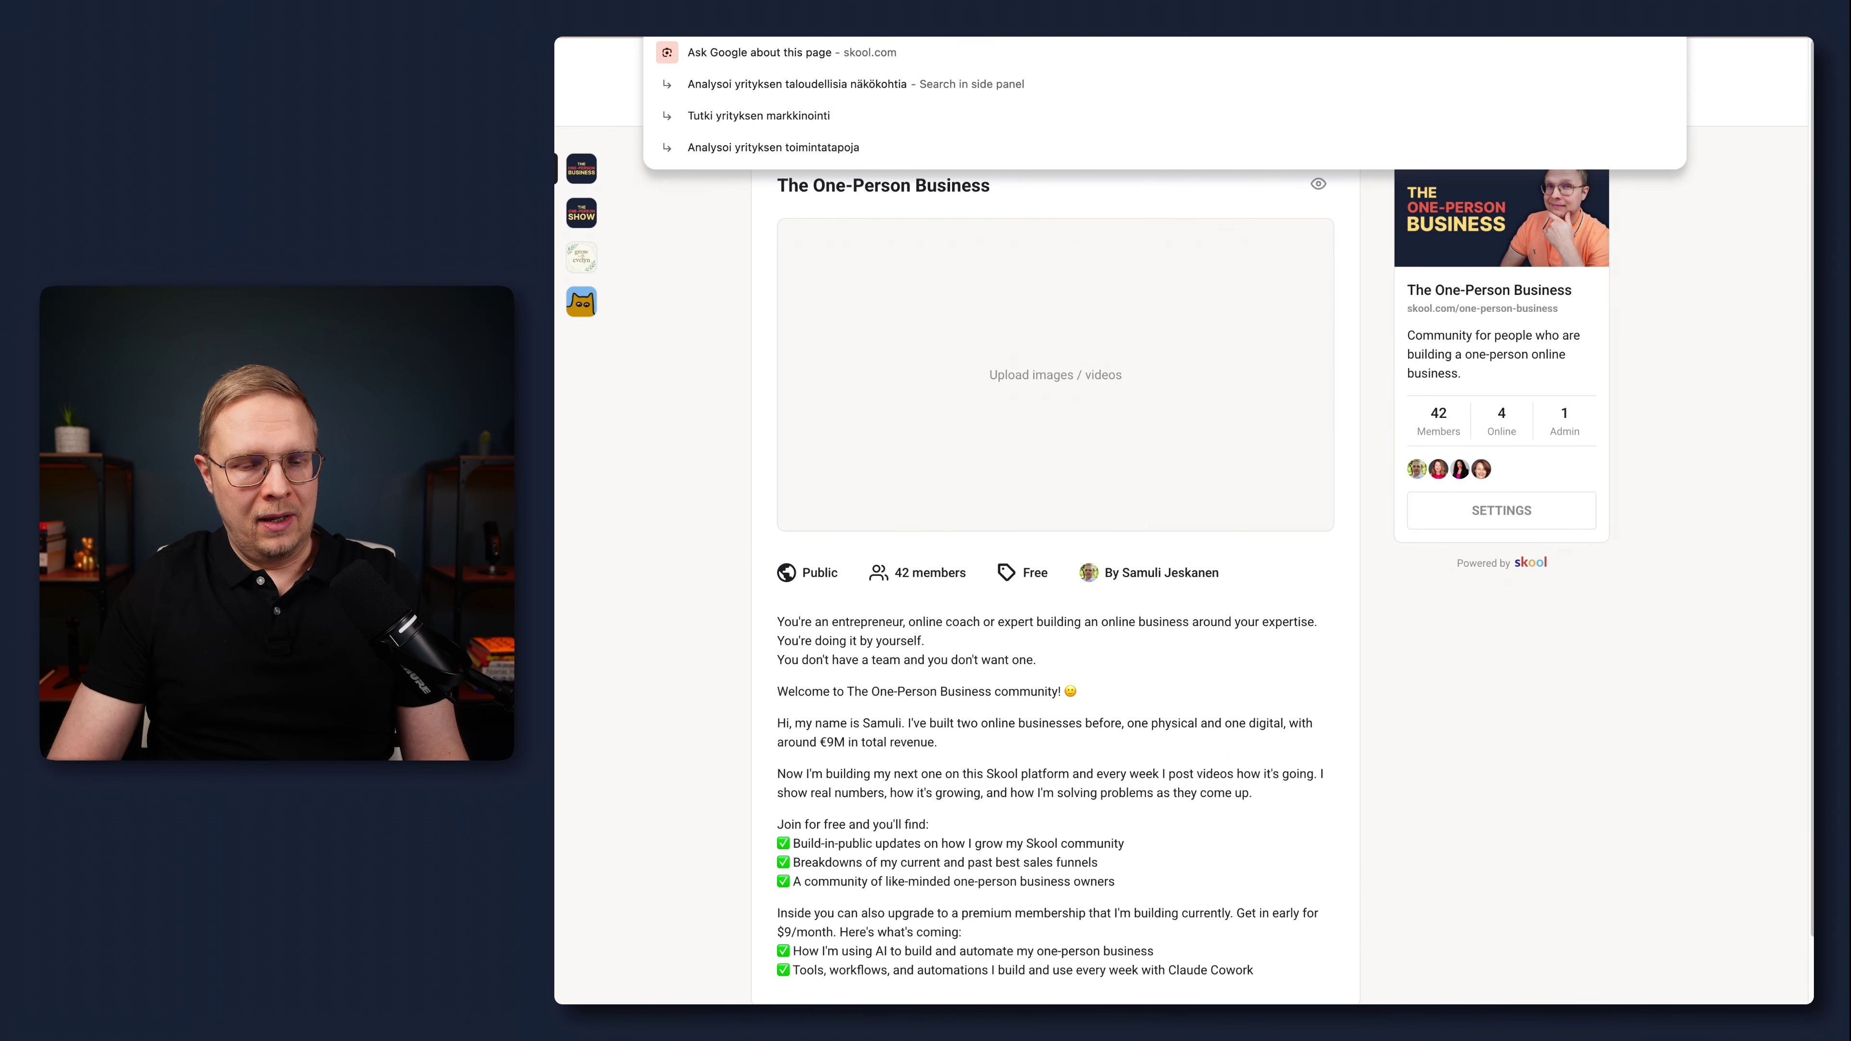
pyautogui.write('https://www.skool.com/one-person-business/plans')
pyautogui.press('Return')
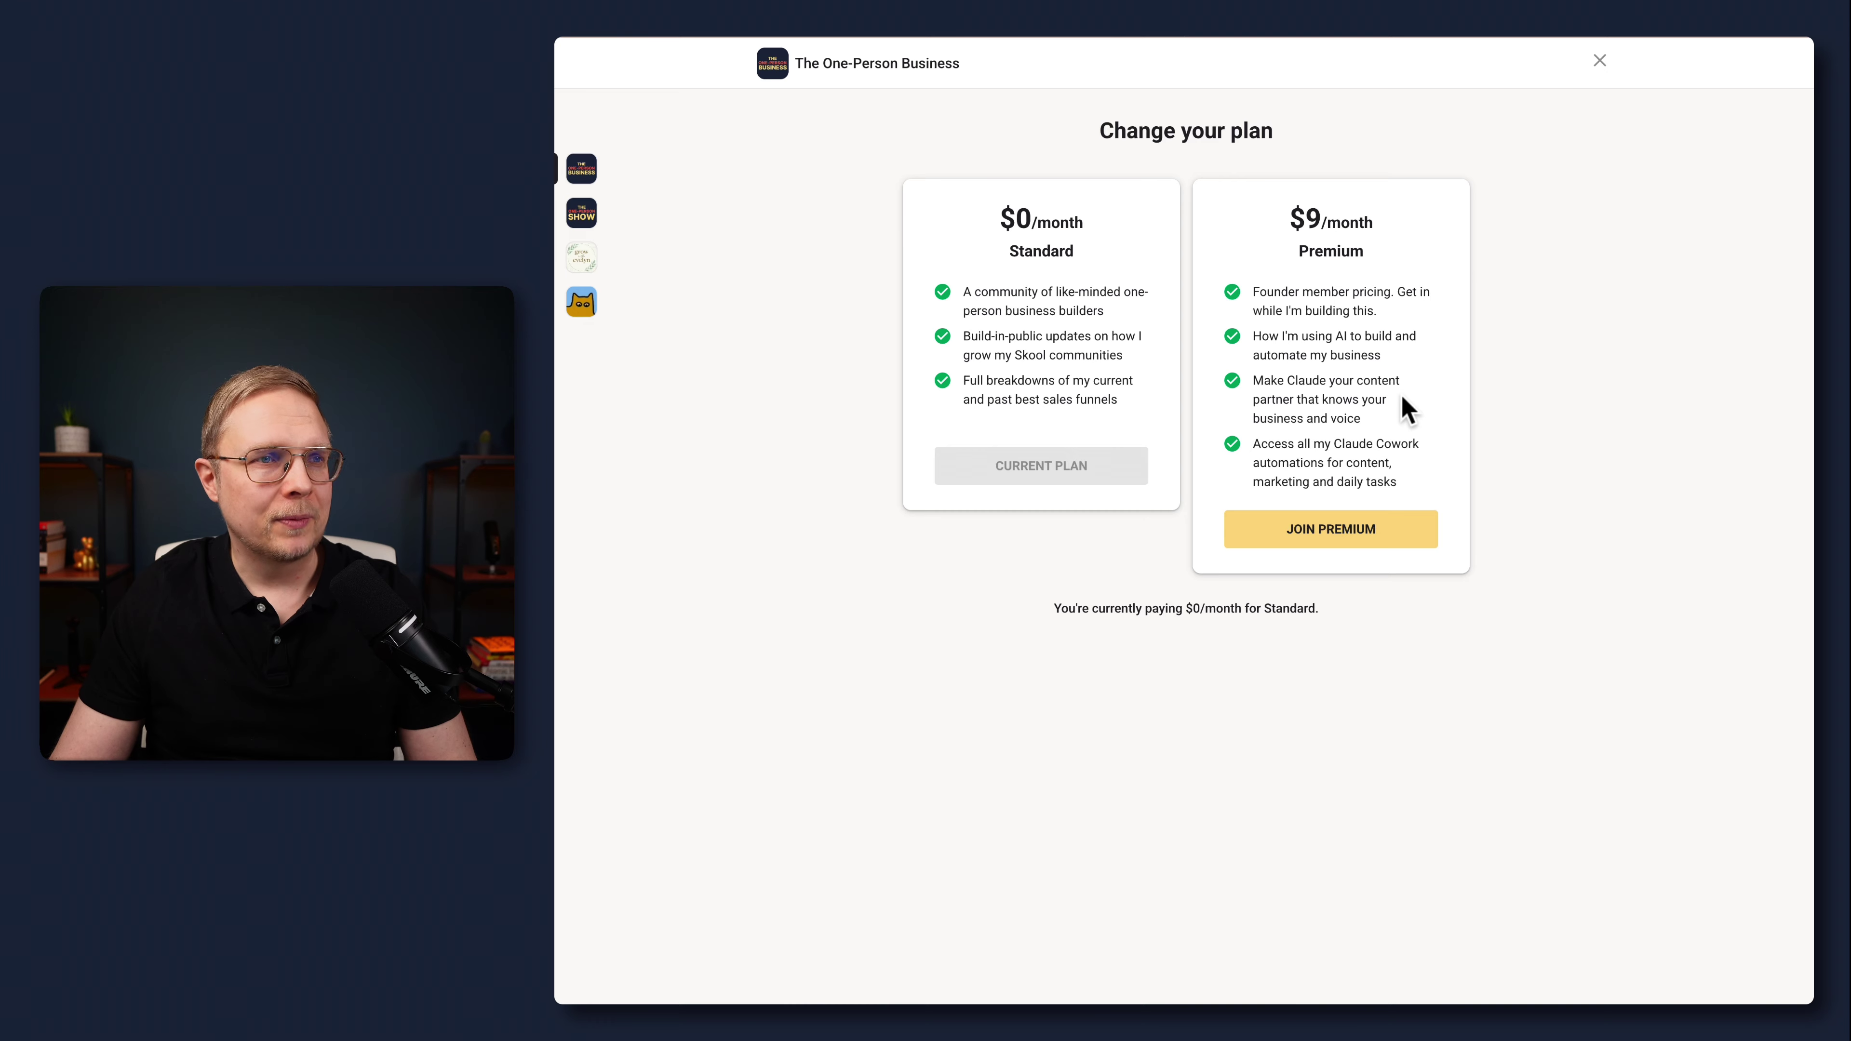
# Step: Leave the plans page and open the draft Build Your AI Business Brain course in the classroom
pyautogui.click(1598, 61)
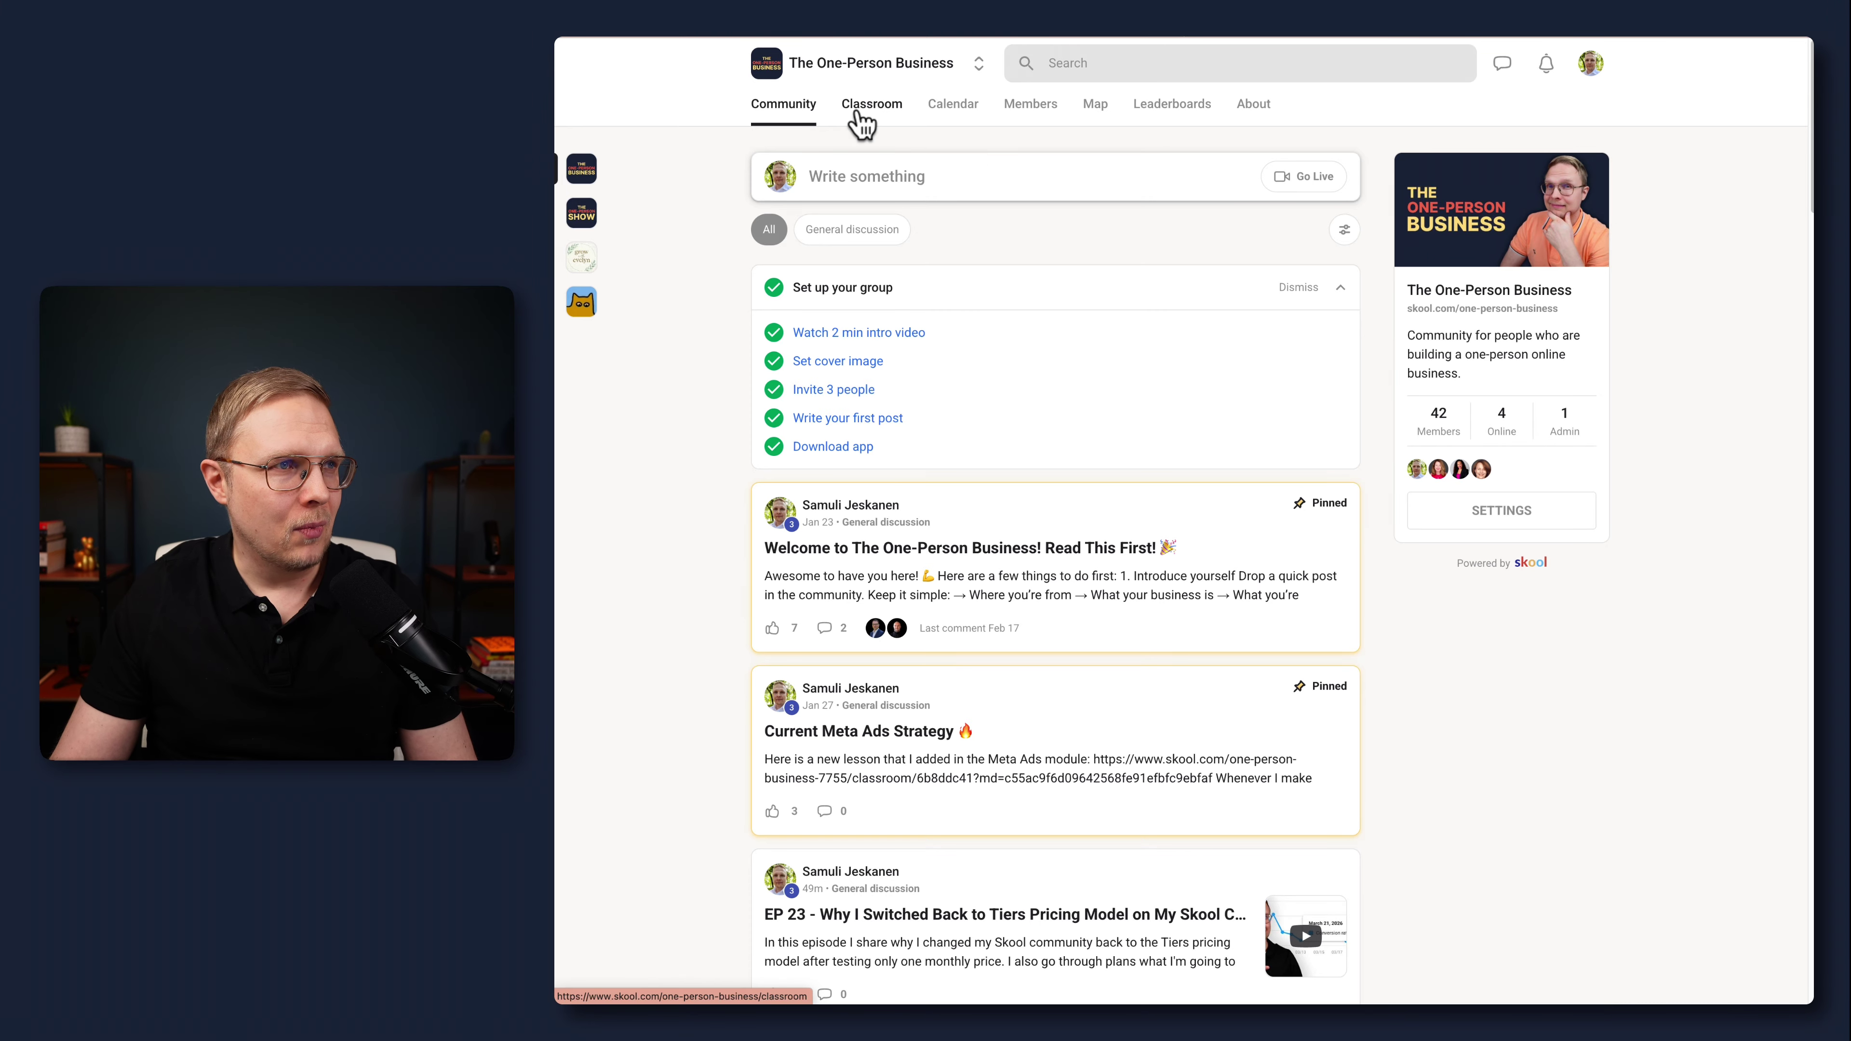
pyautogui.click(860, 118)
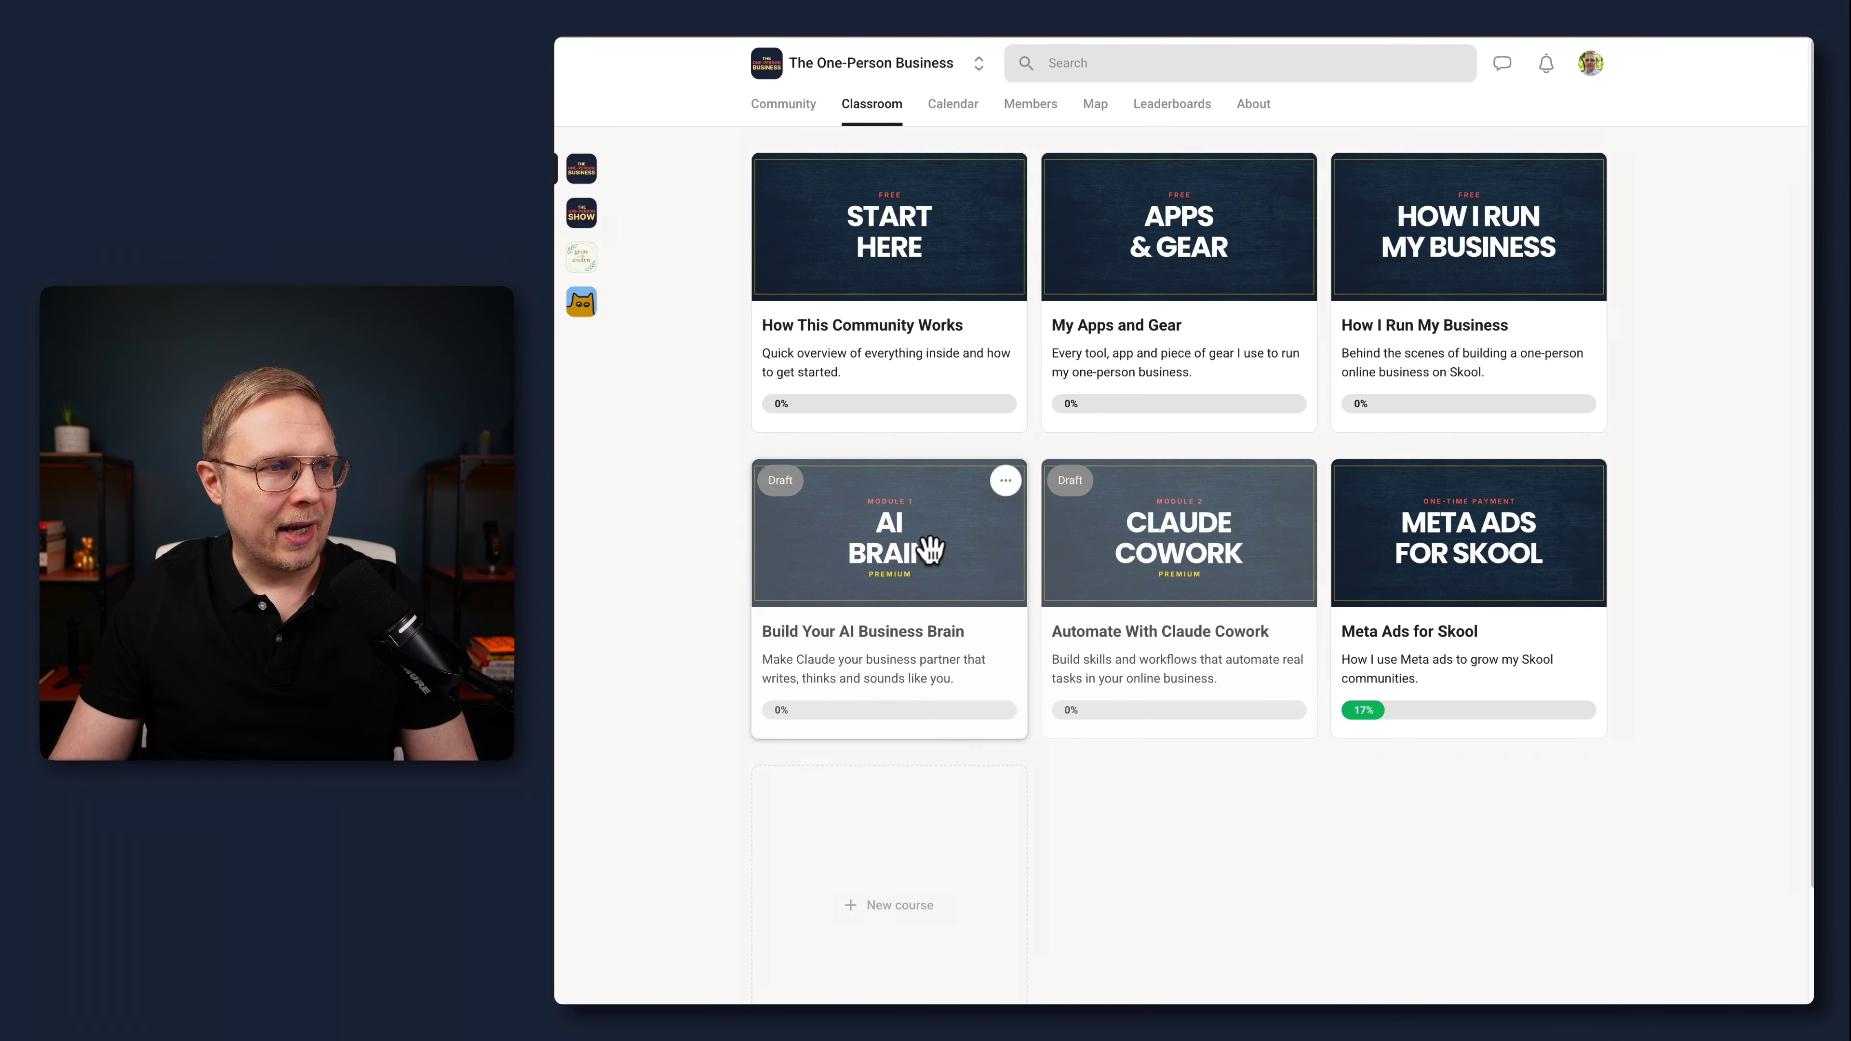
pyautogui.click(966, 664)
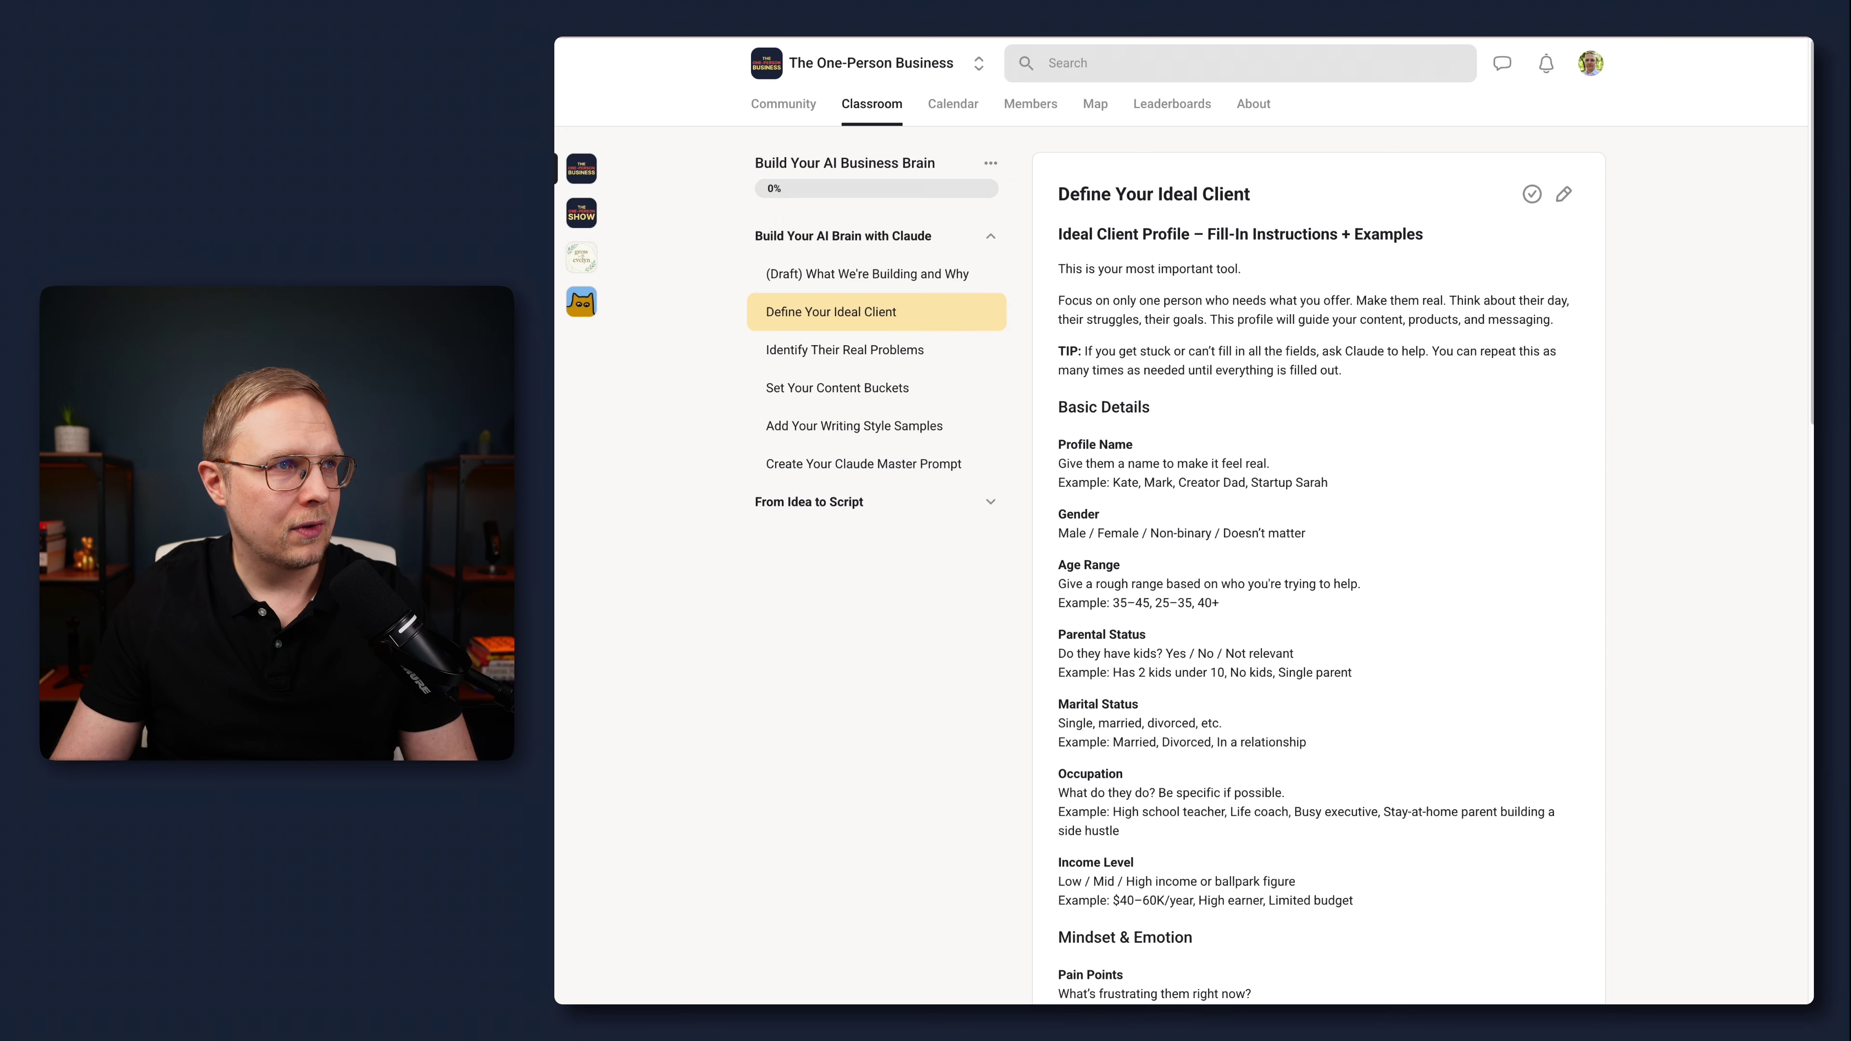
# Step: Switch to Claude's general settings and read the personal preferences text through its background, ideal client, and offers and pricing sections
pyautogui.click(838, 38)
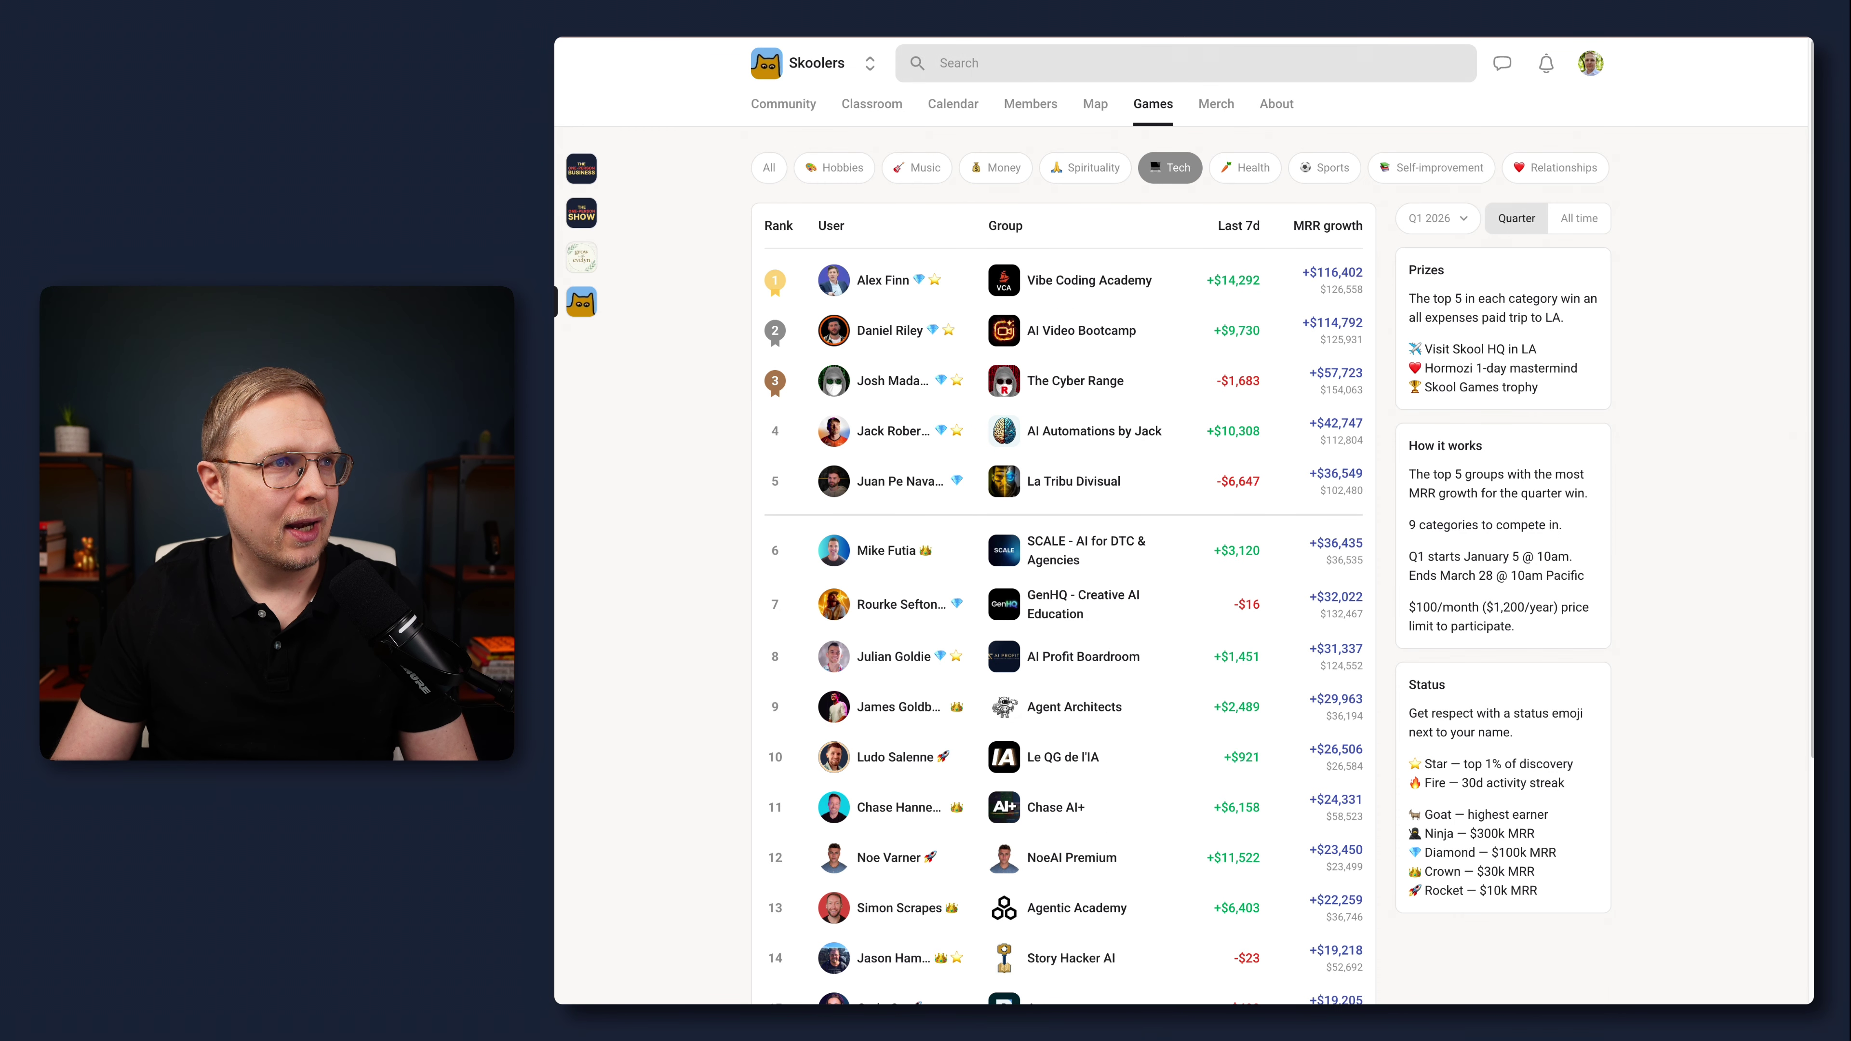
pyautogui.click(1021, 38)
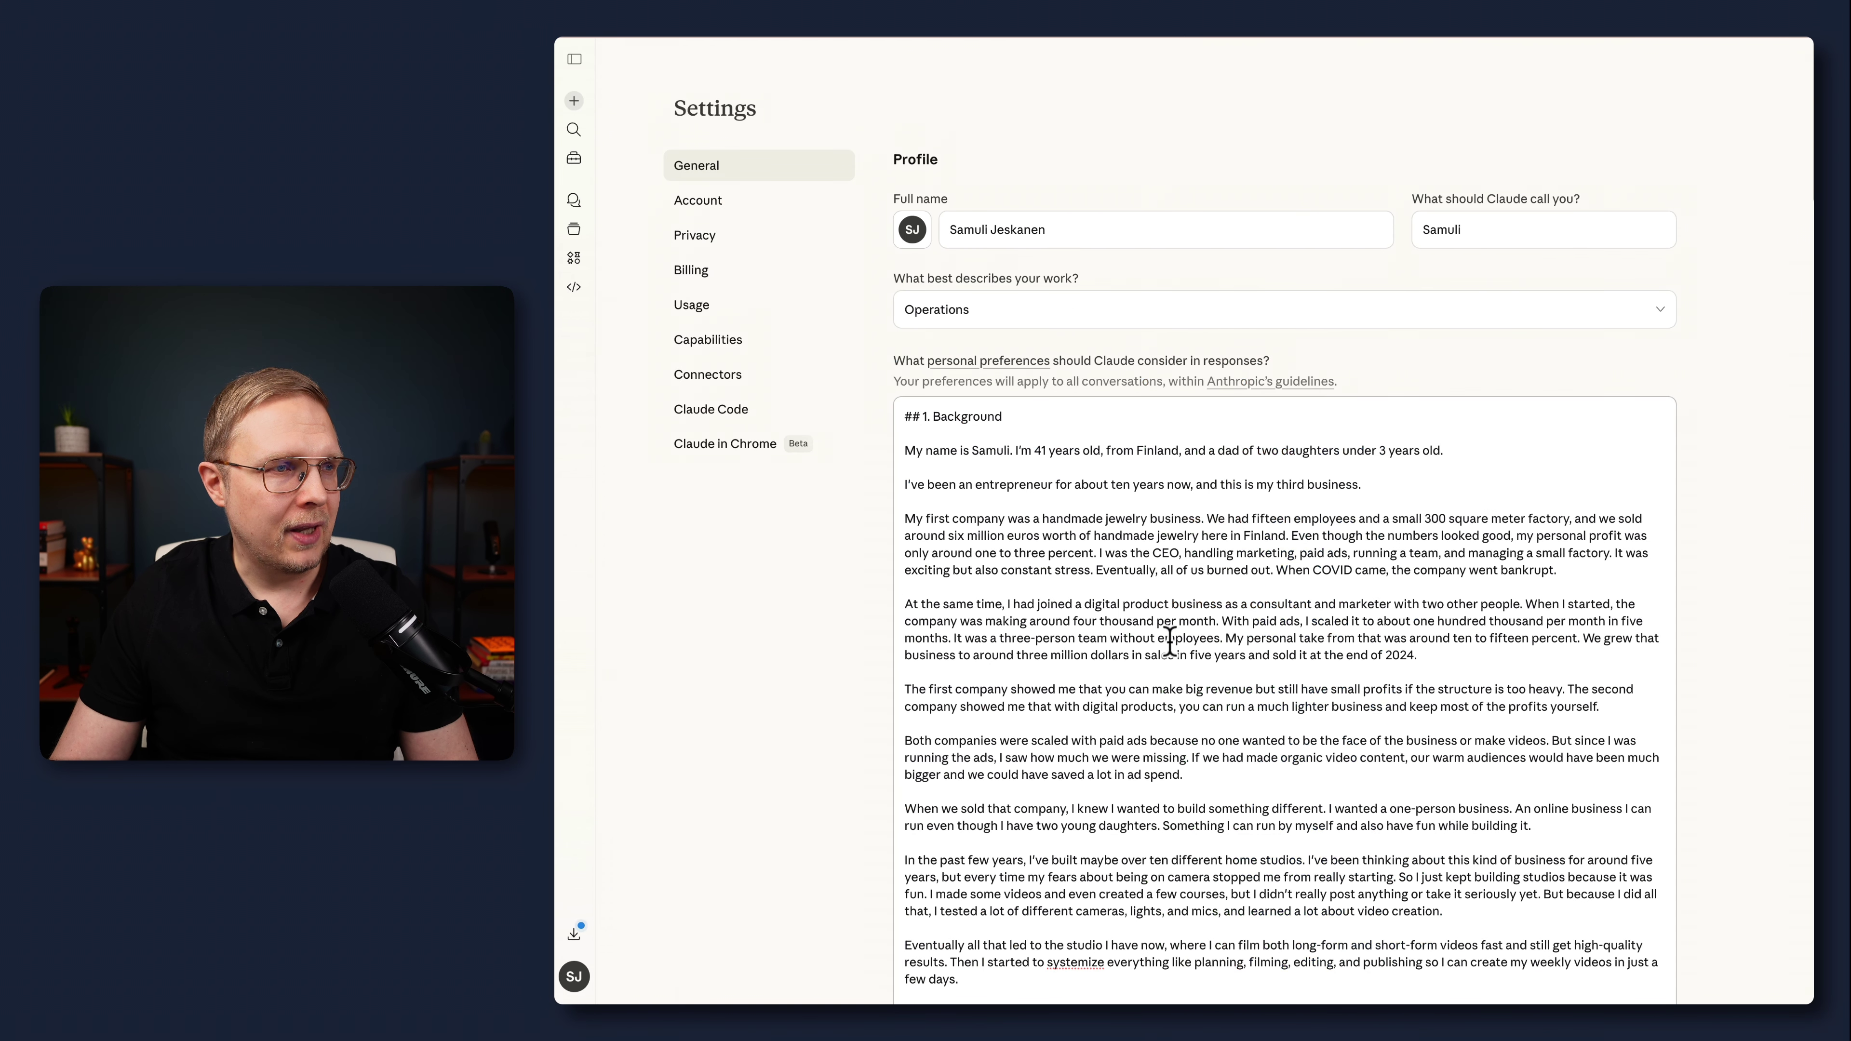
pyautogui.scroll(-10, 1487, 696)
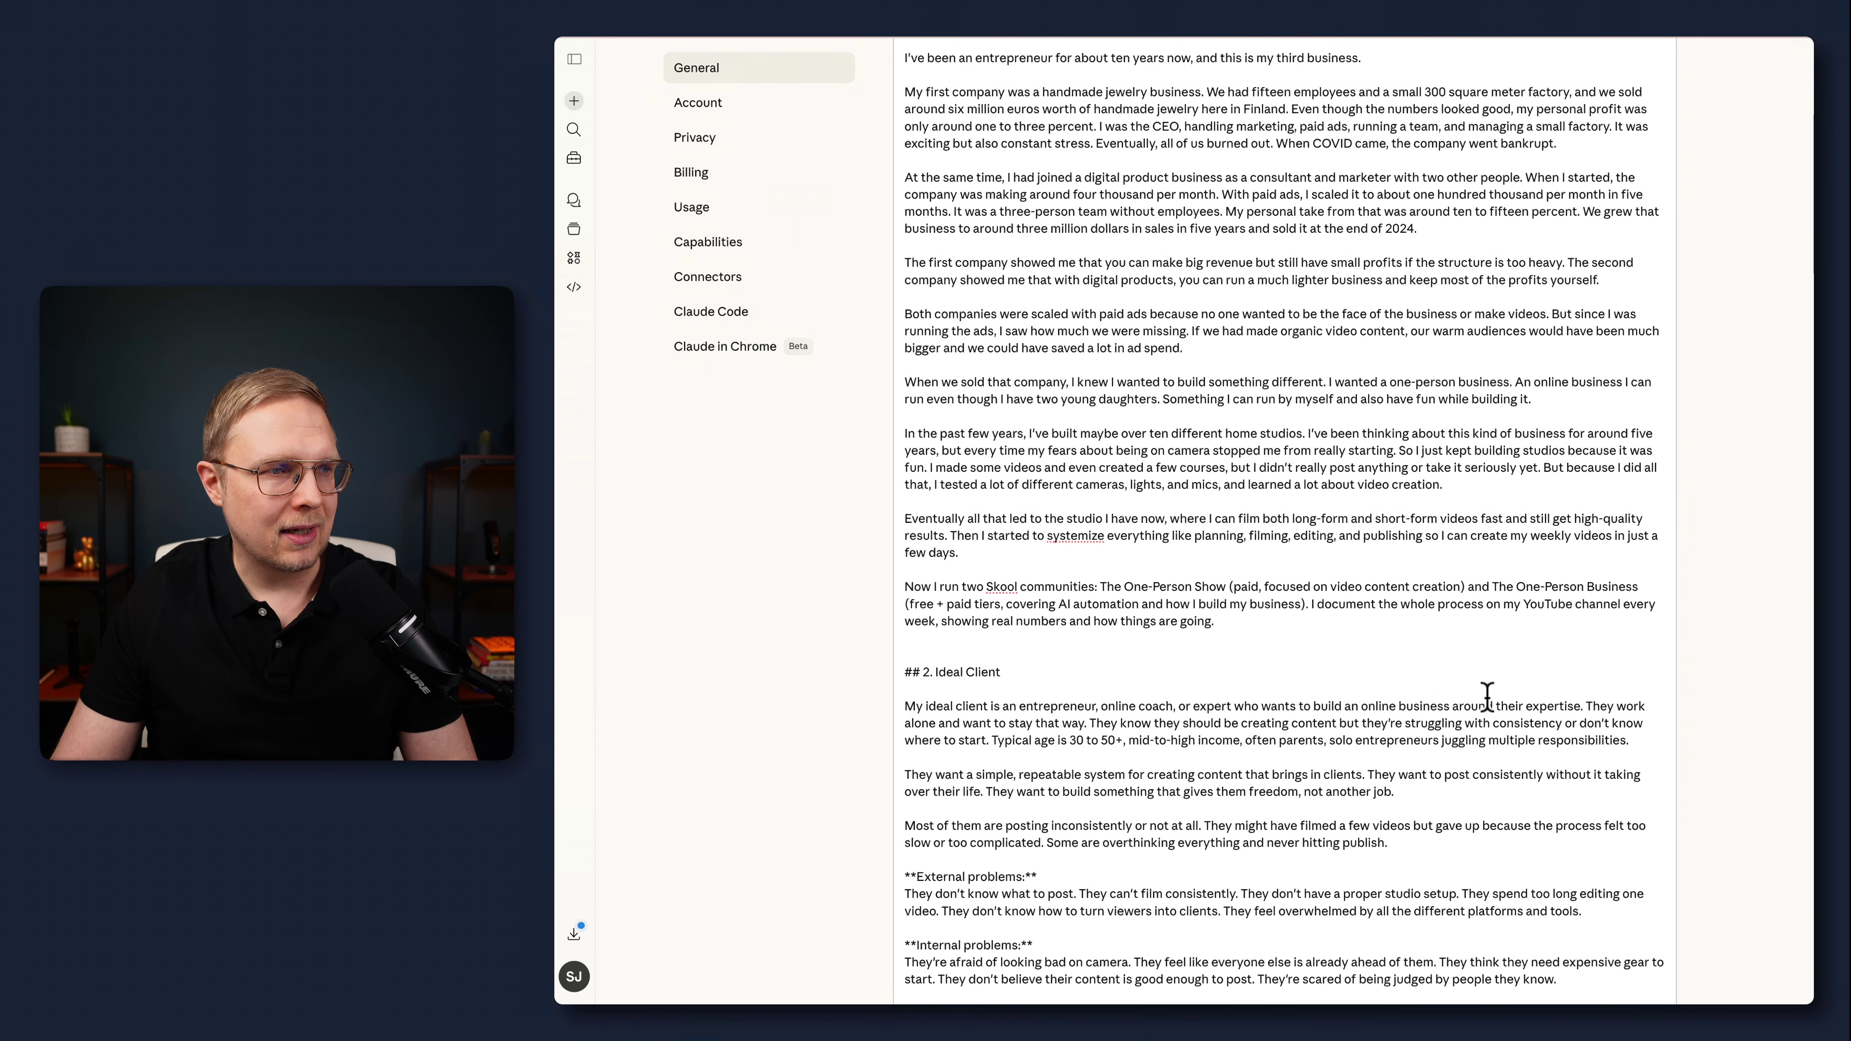
pyautogui.scroll(-20, 1486, 696)
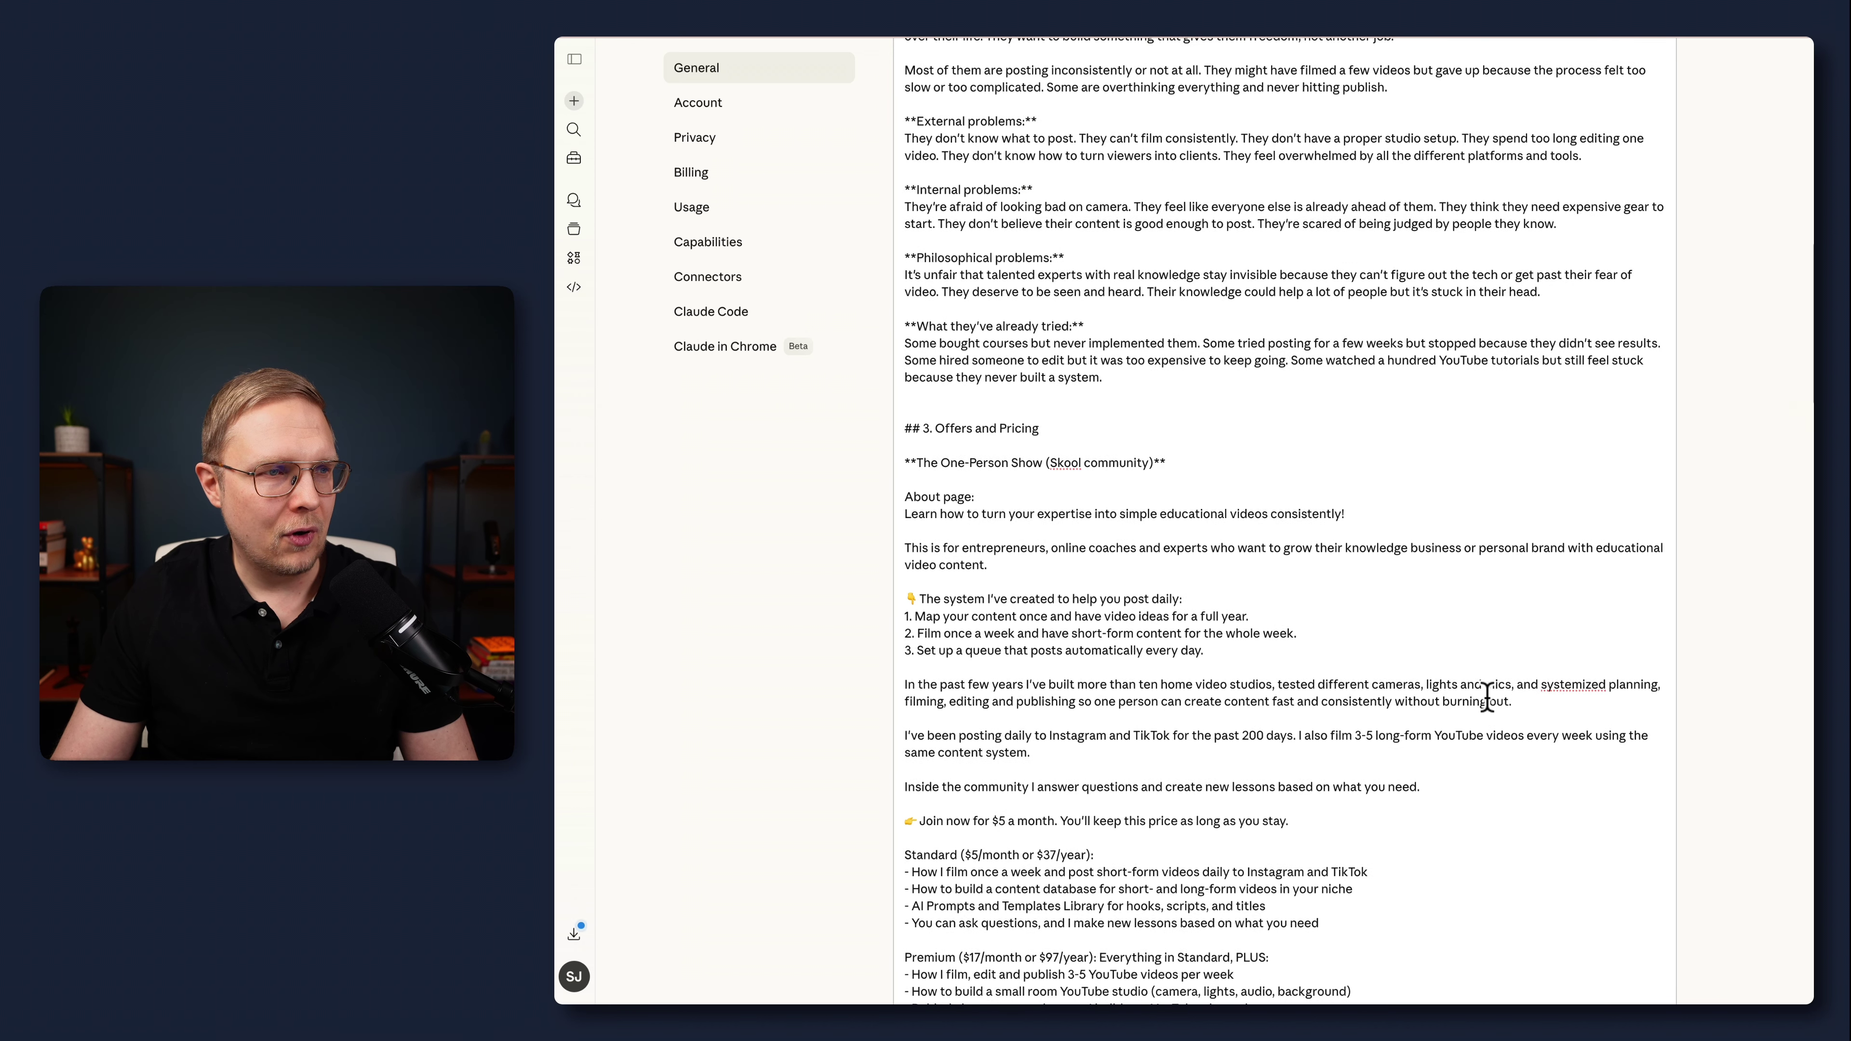
pyautogui.scroll(-7, 1487, 697)
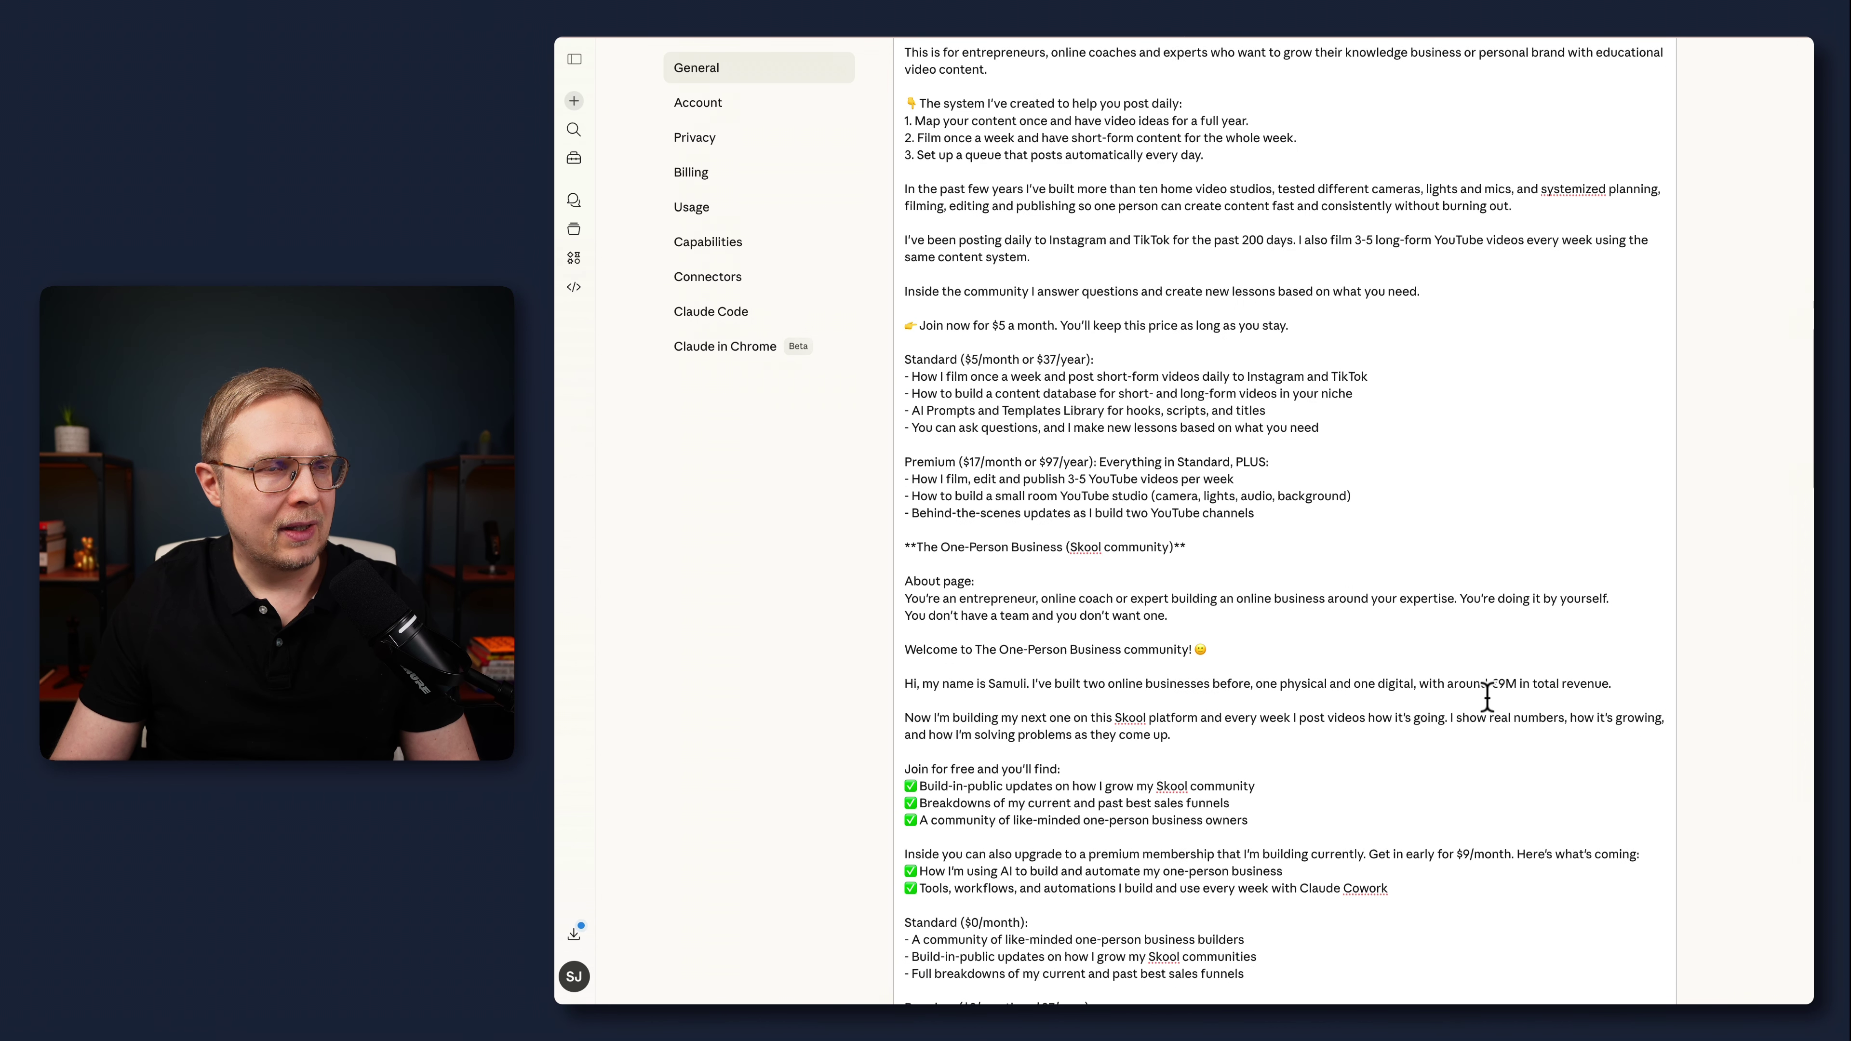
pyautogui.scroll(20, 1438, 774)
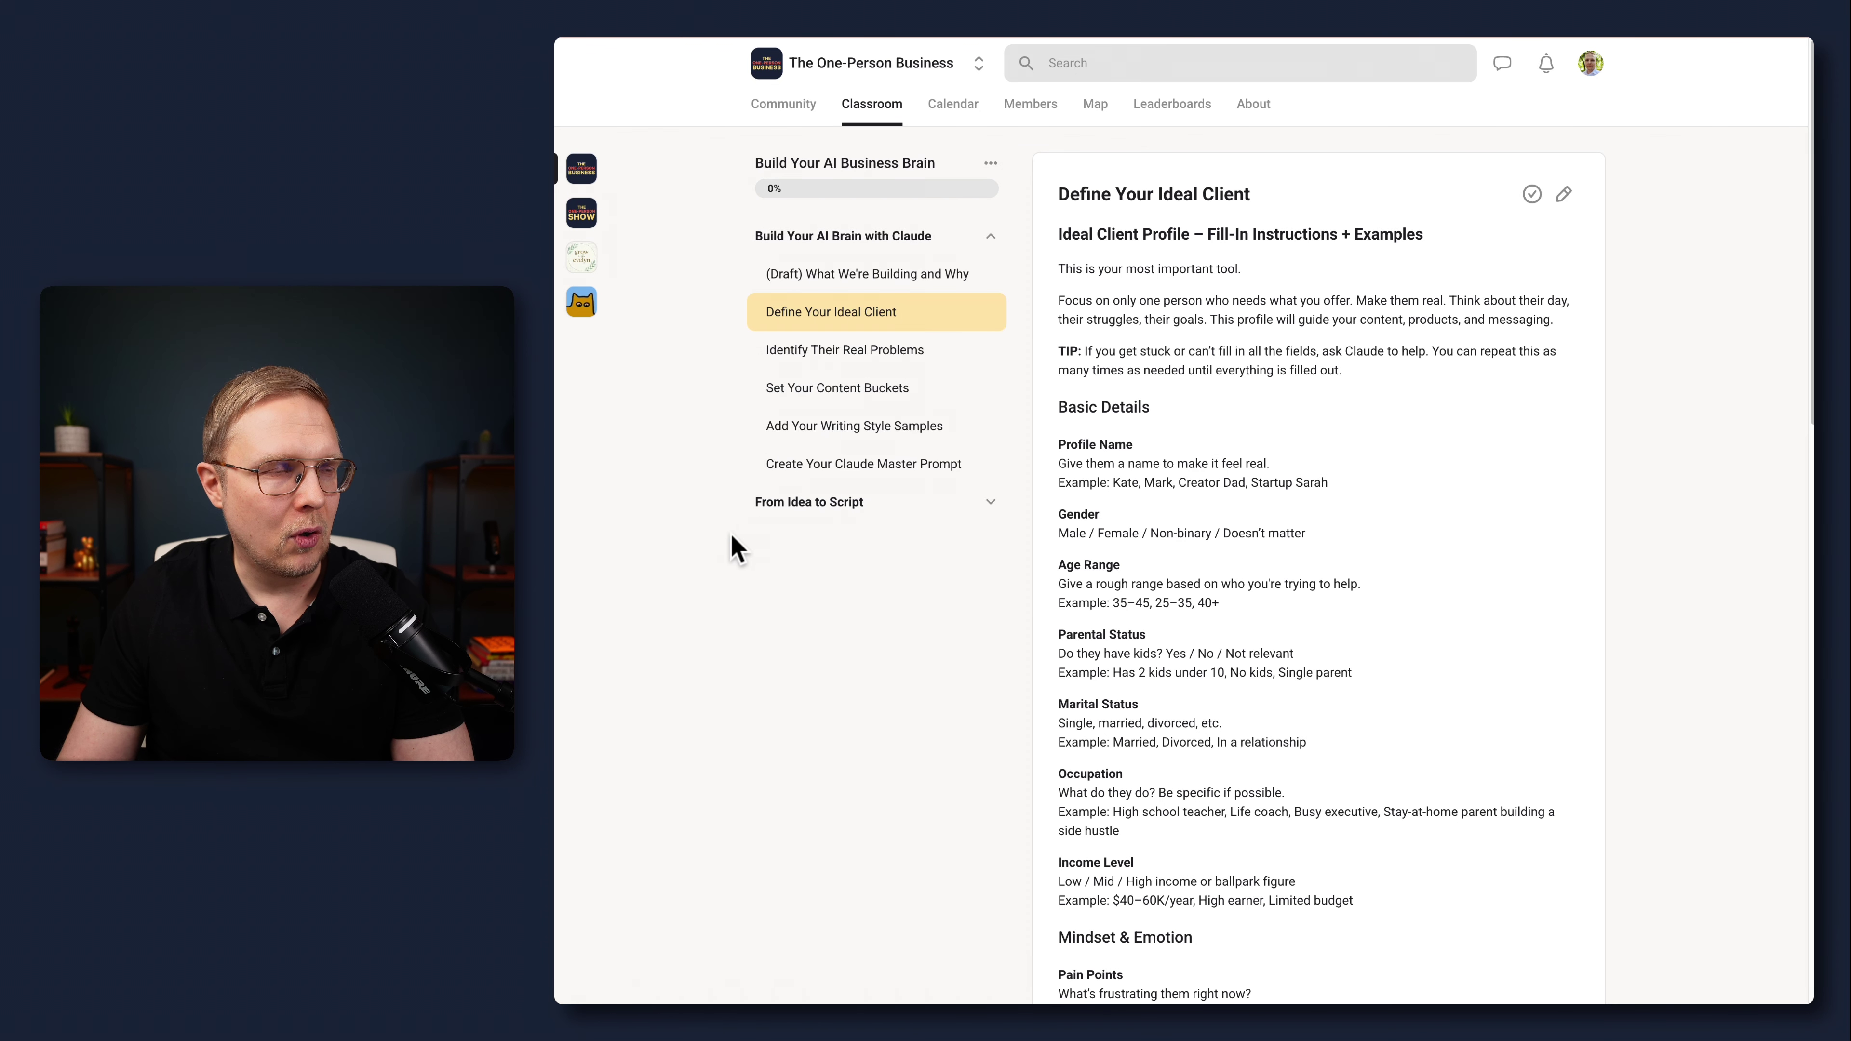
# Step: Return to the Skool classroom and open the draft Automate With Claude Cowork course
pyautogui.click(894, 106)
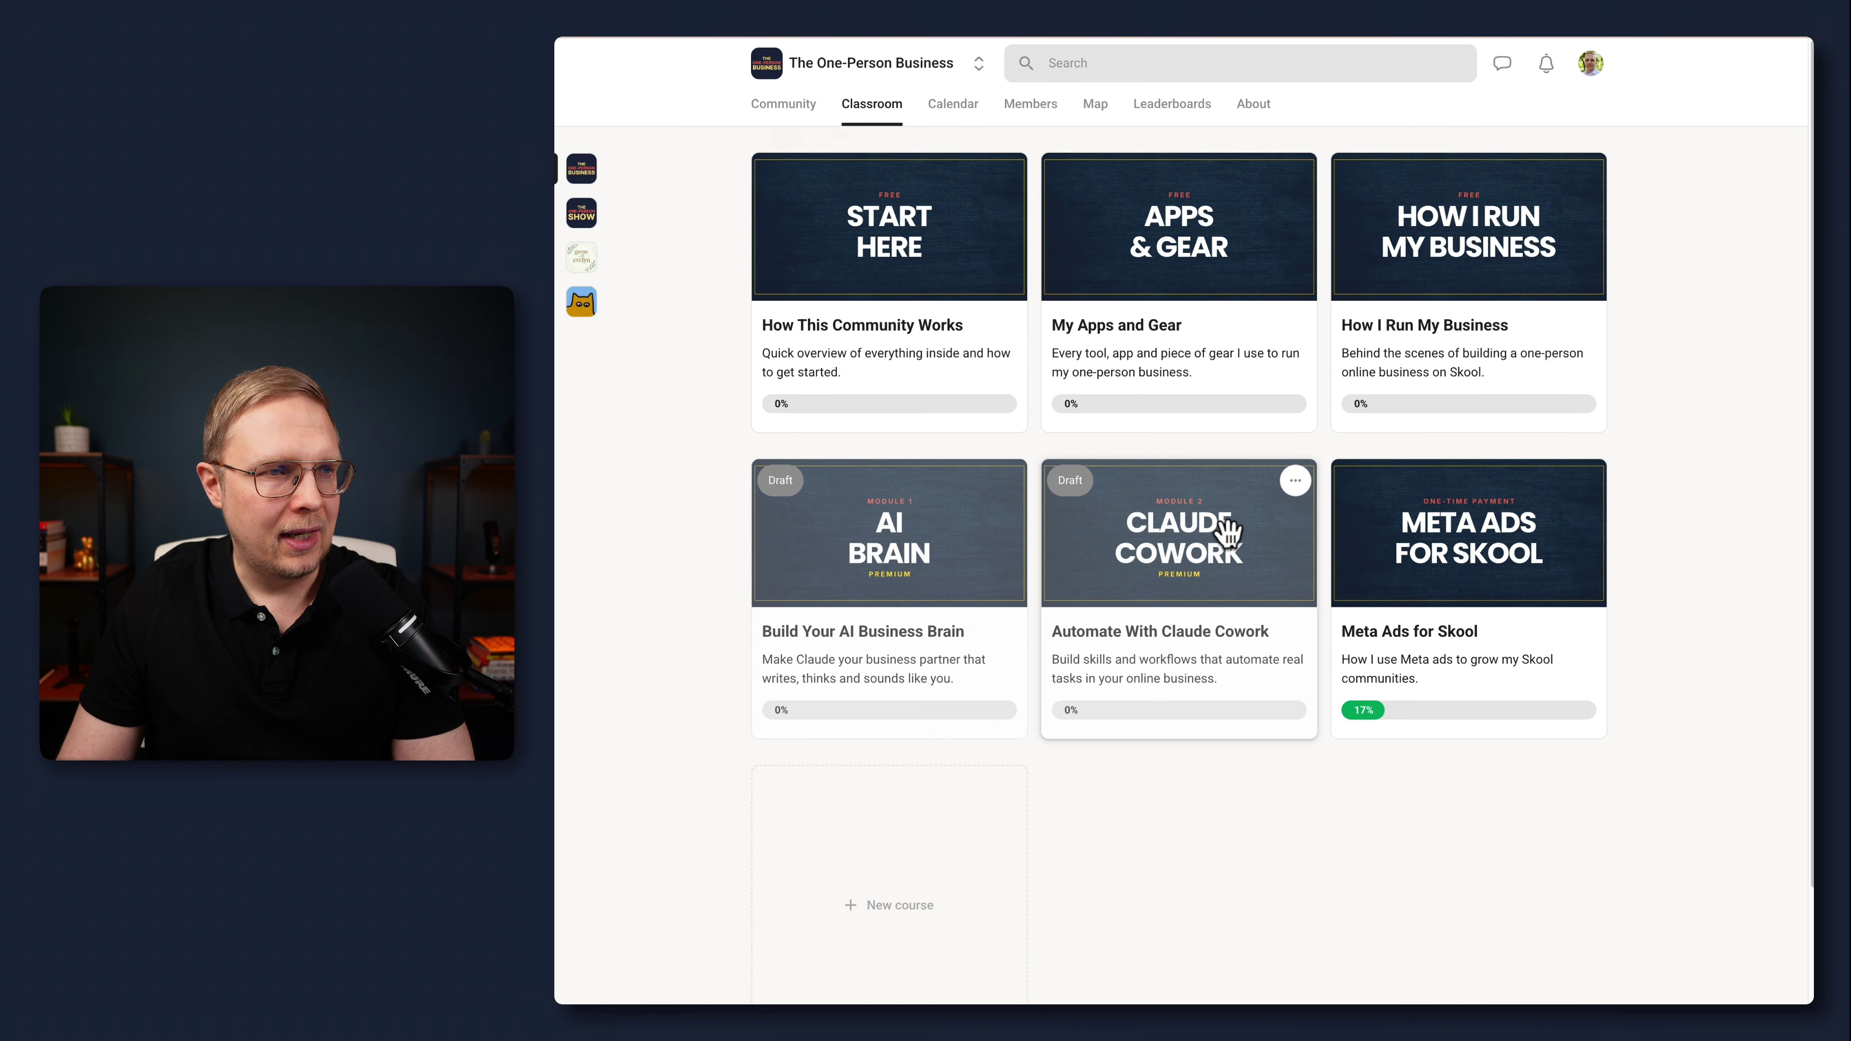
pyautogui.click(1200, 569)
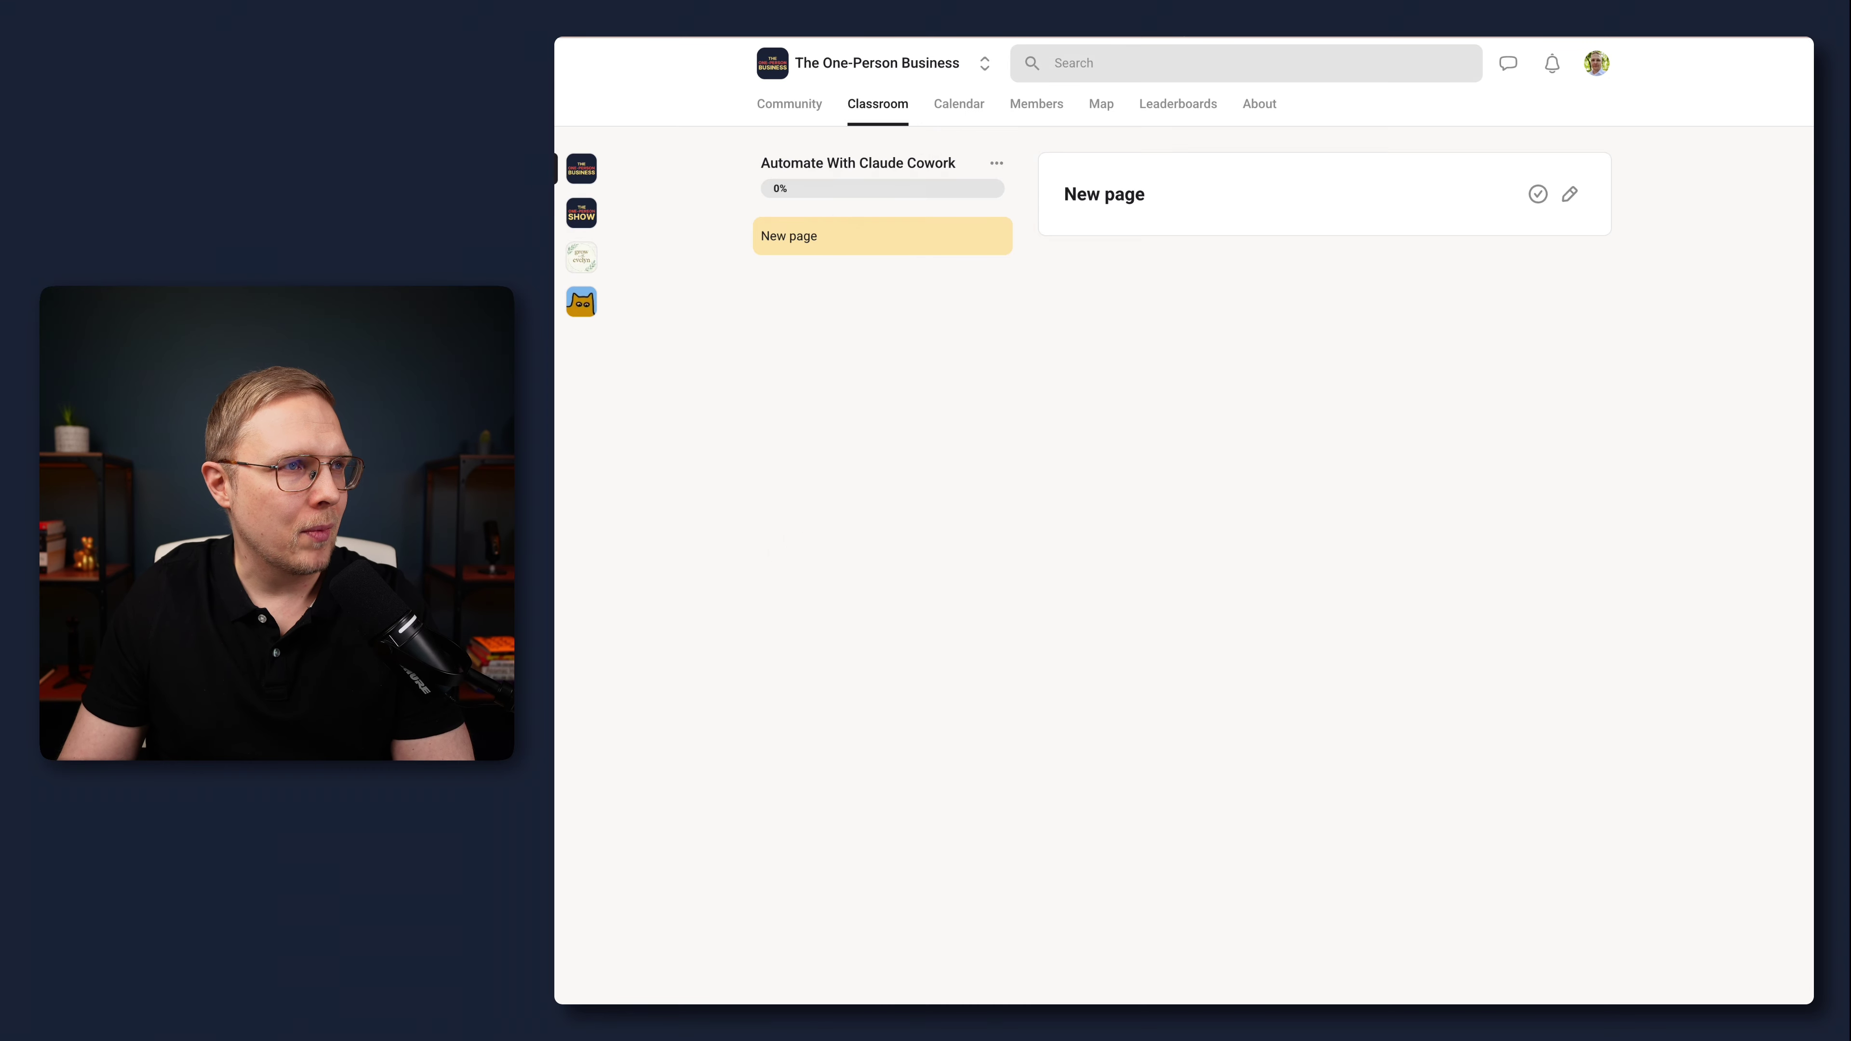
# Step: Leave the draft Automate With Claude Cowork course and open the settings dashboard of The One-Person Show community
pyautogui.click(897, 110)
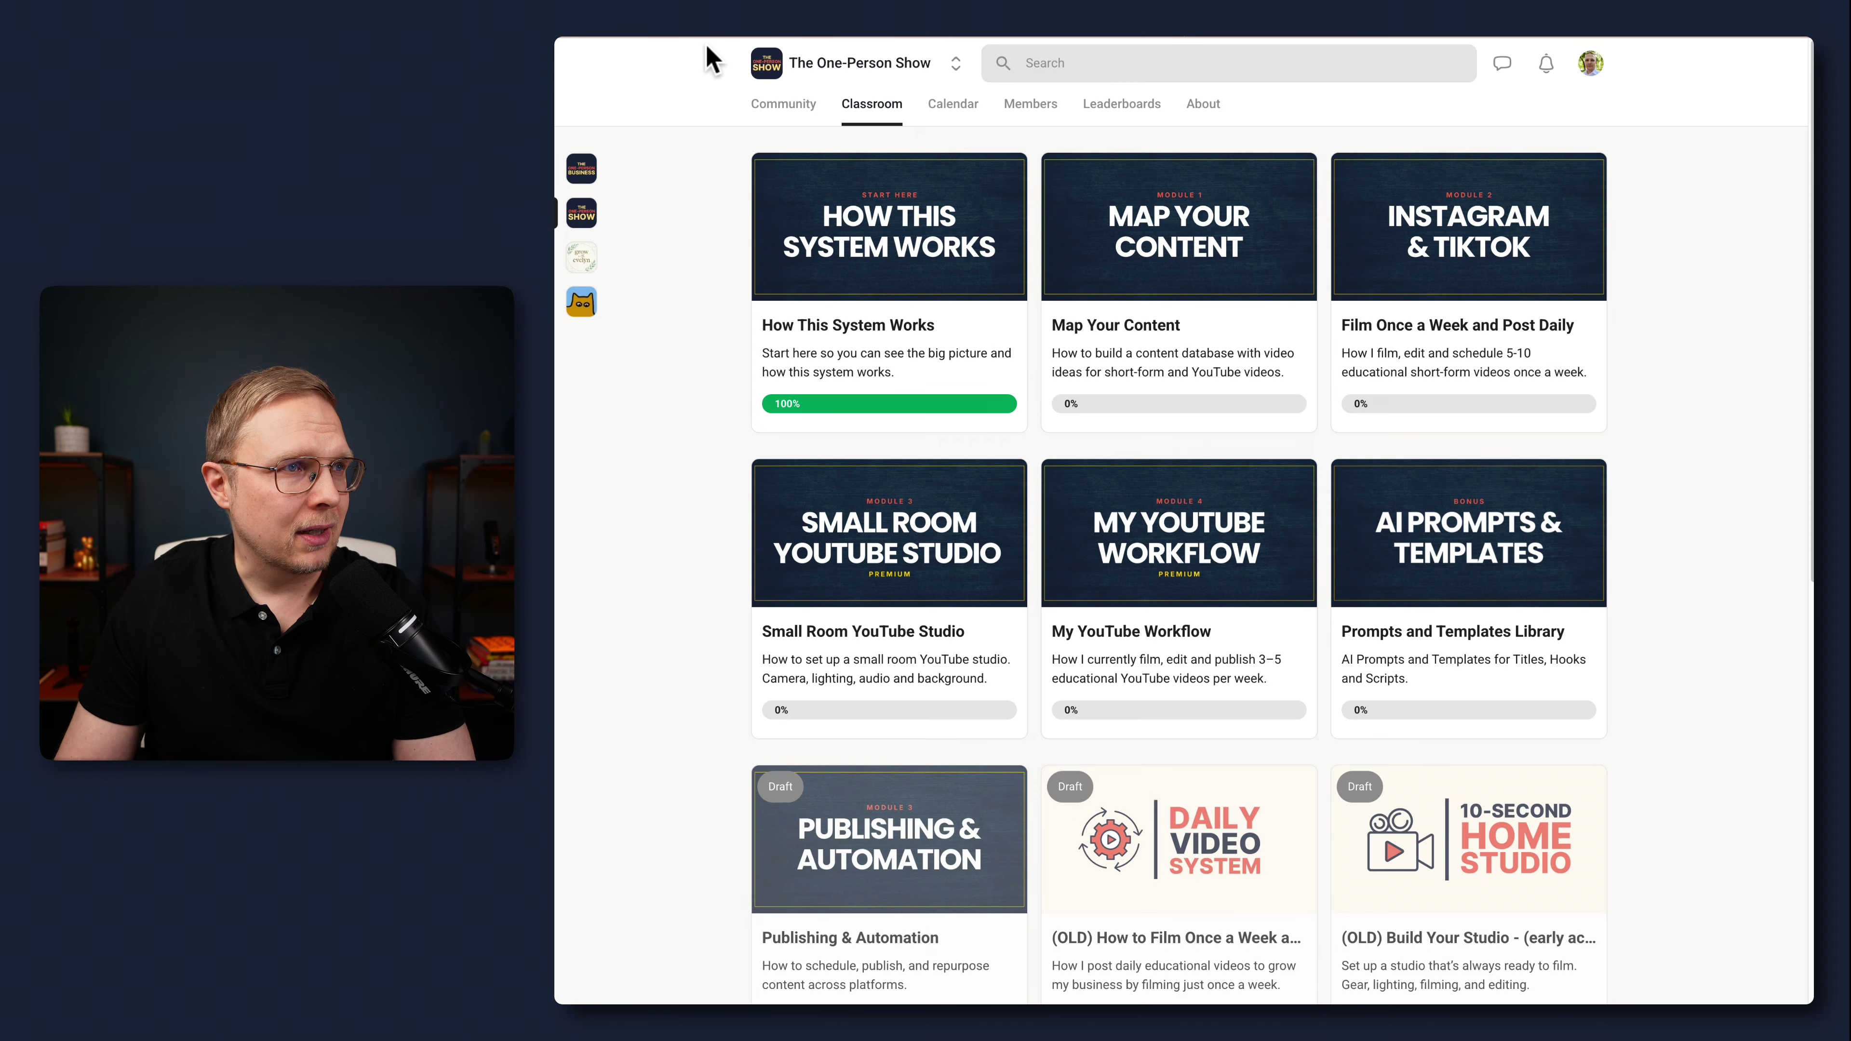
pyautogui.click(783, 105)
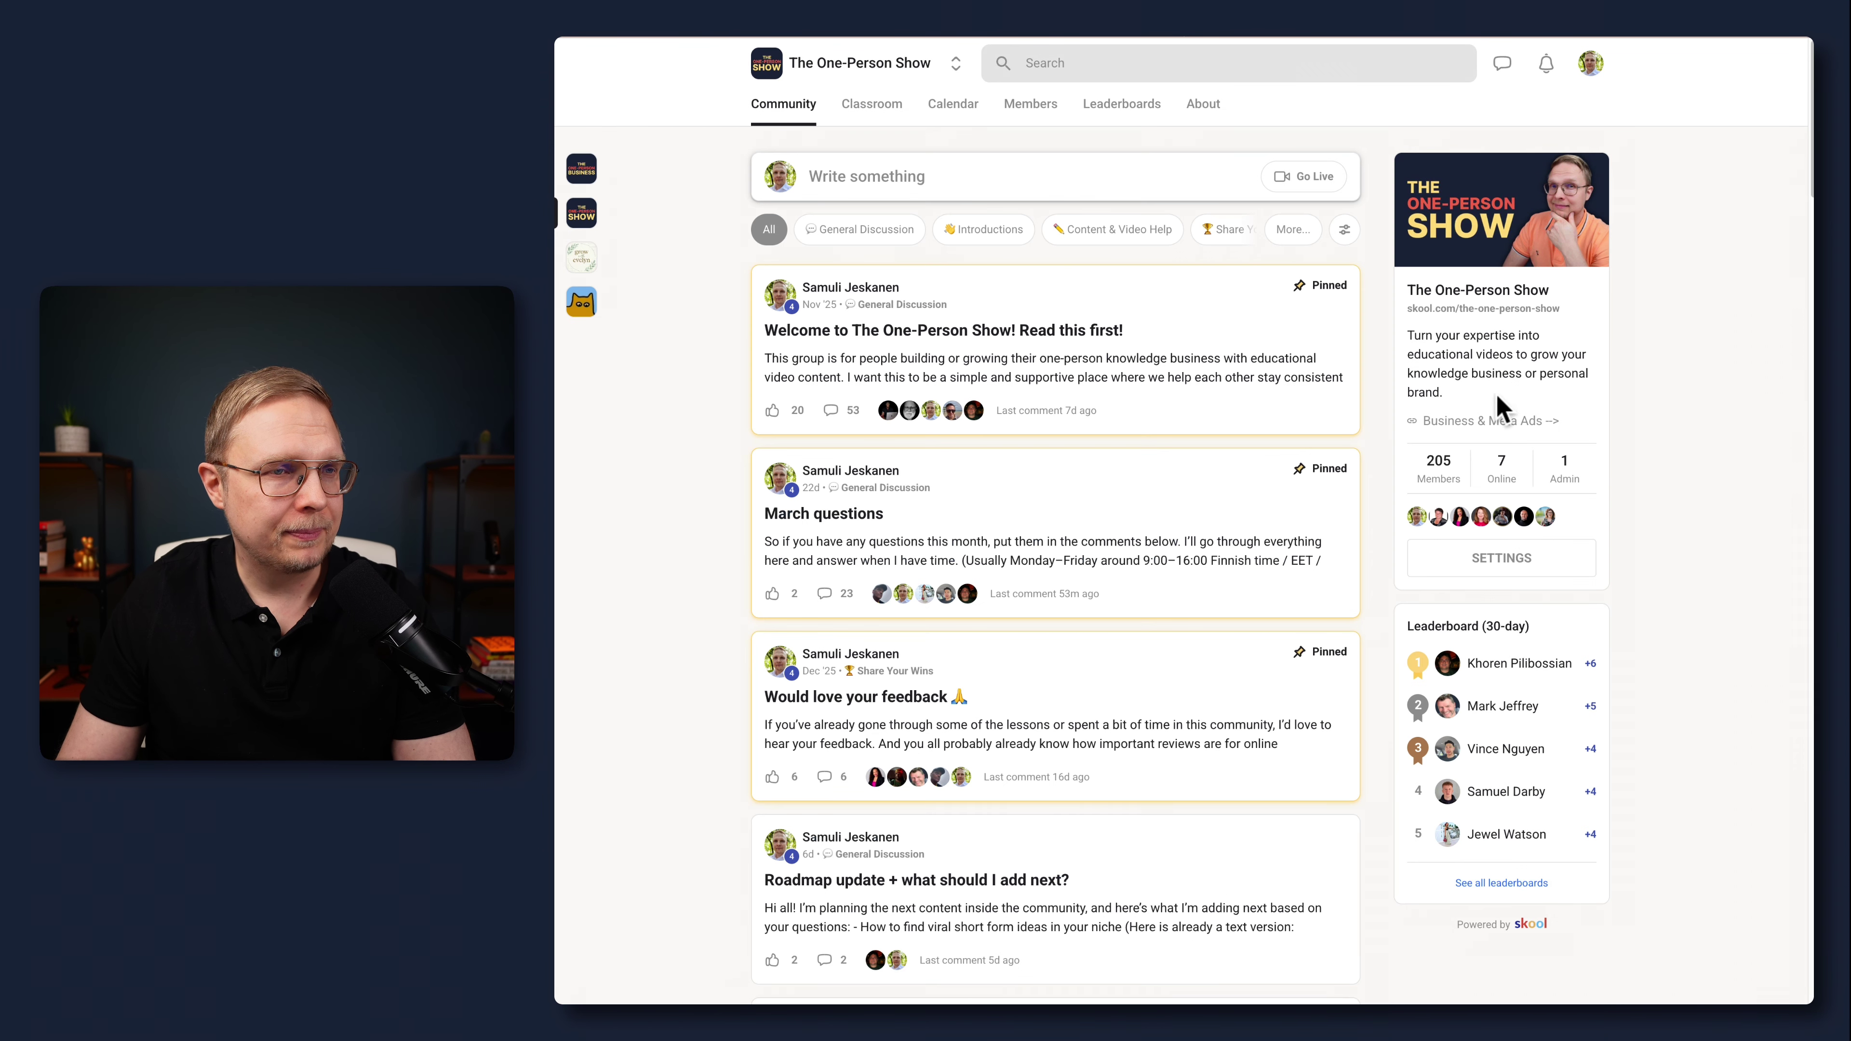
pyautogui.click(1498, 565)
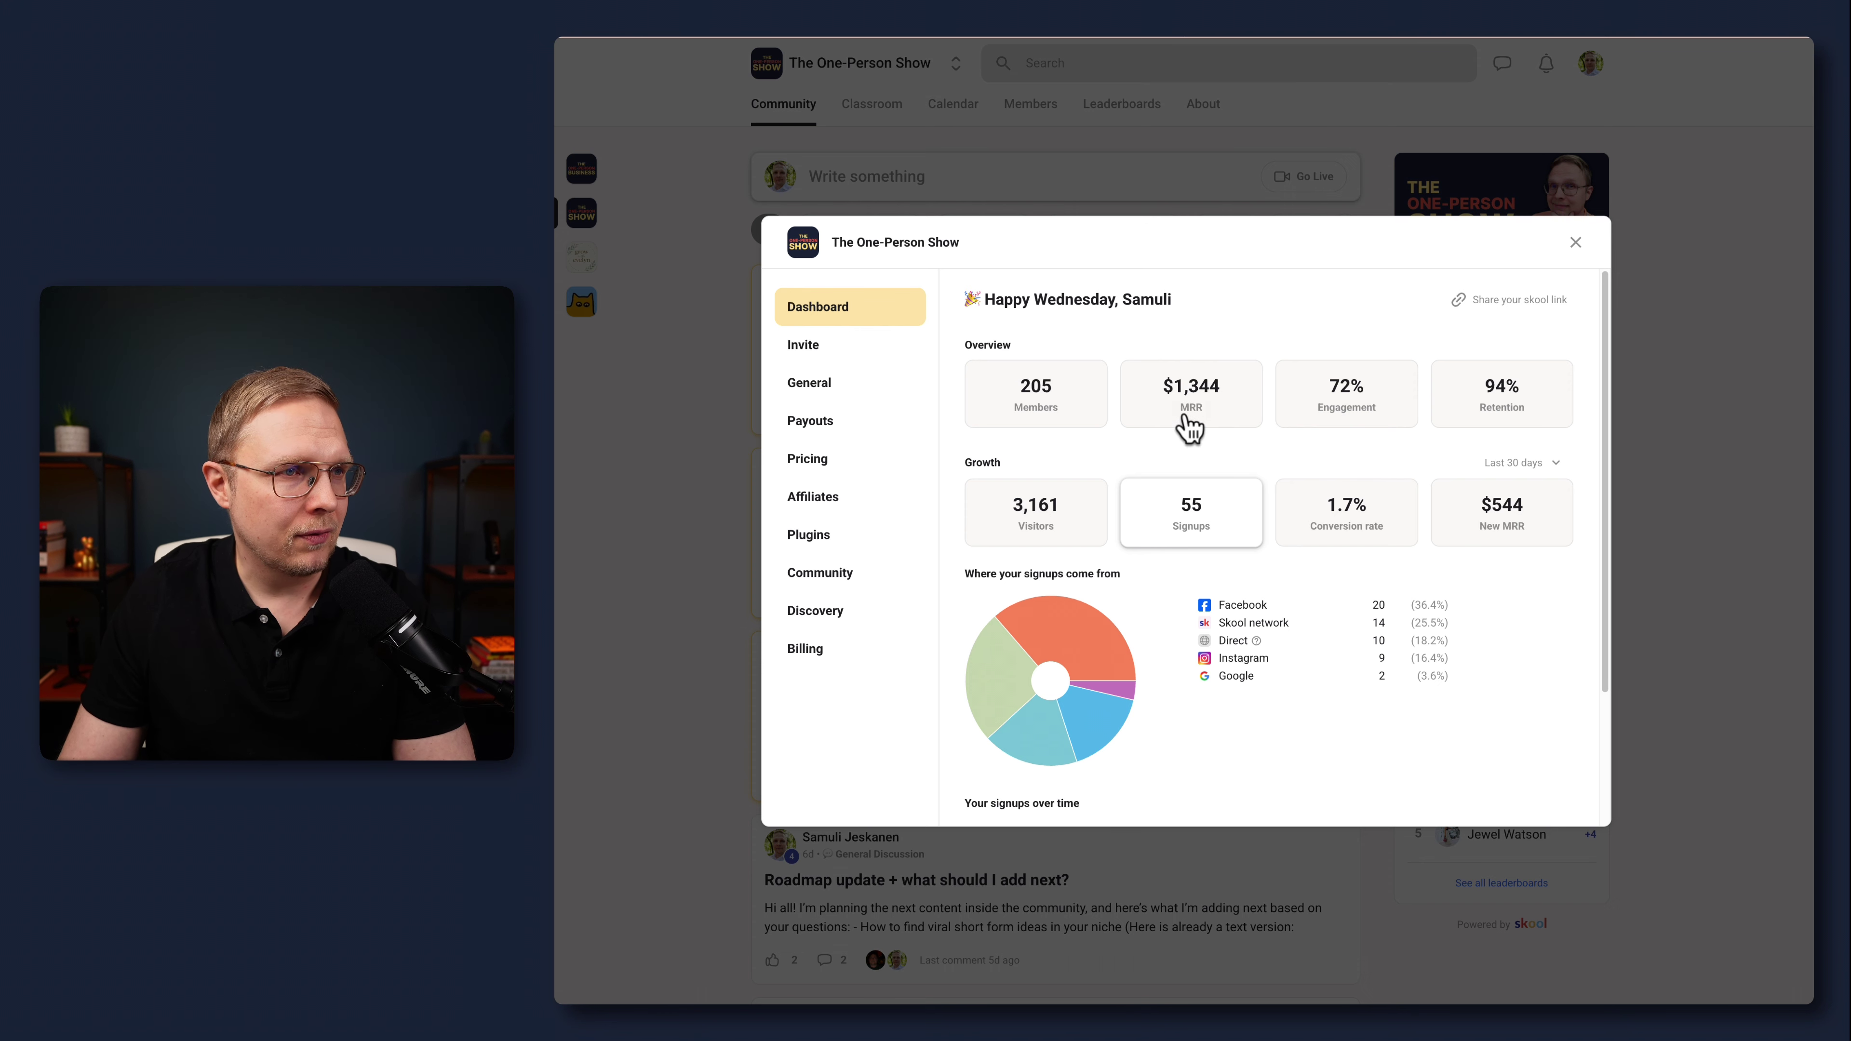
# Step: Review The One-Person Show's monthly recurring revenue as a cashflow chart and as the MRR chart
pyautogui.click(1227, 421)
pyautogui.click(1155, 465)
pyautogui.moveTo(1549, 536)
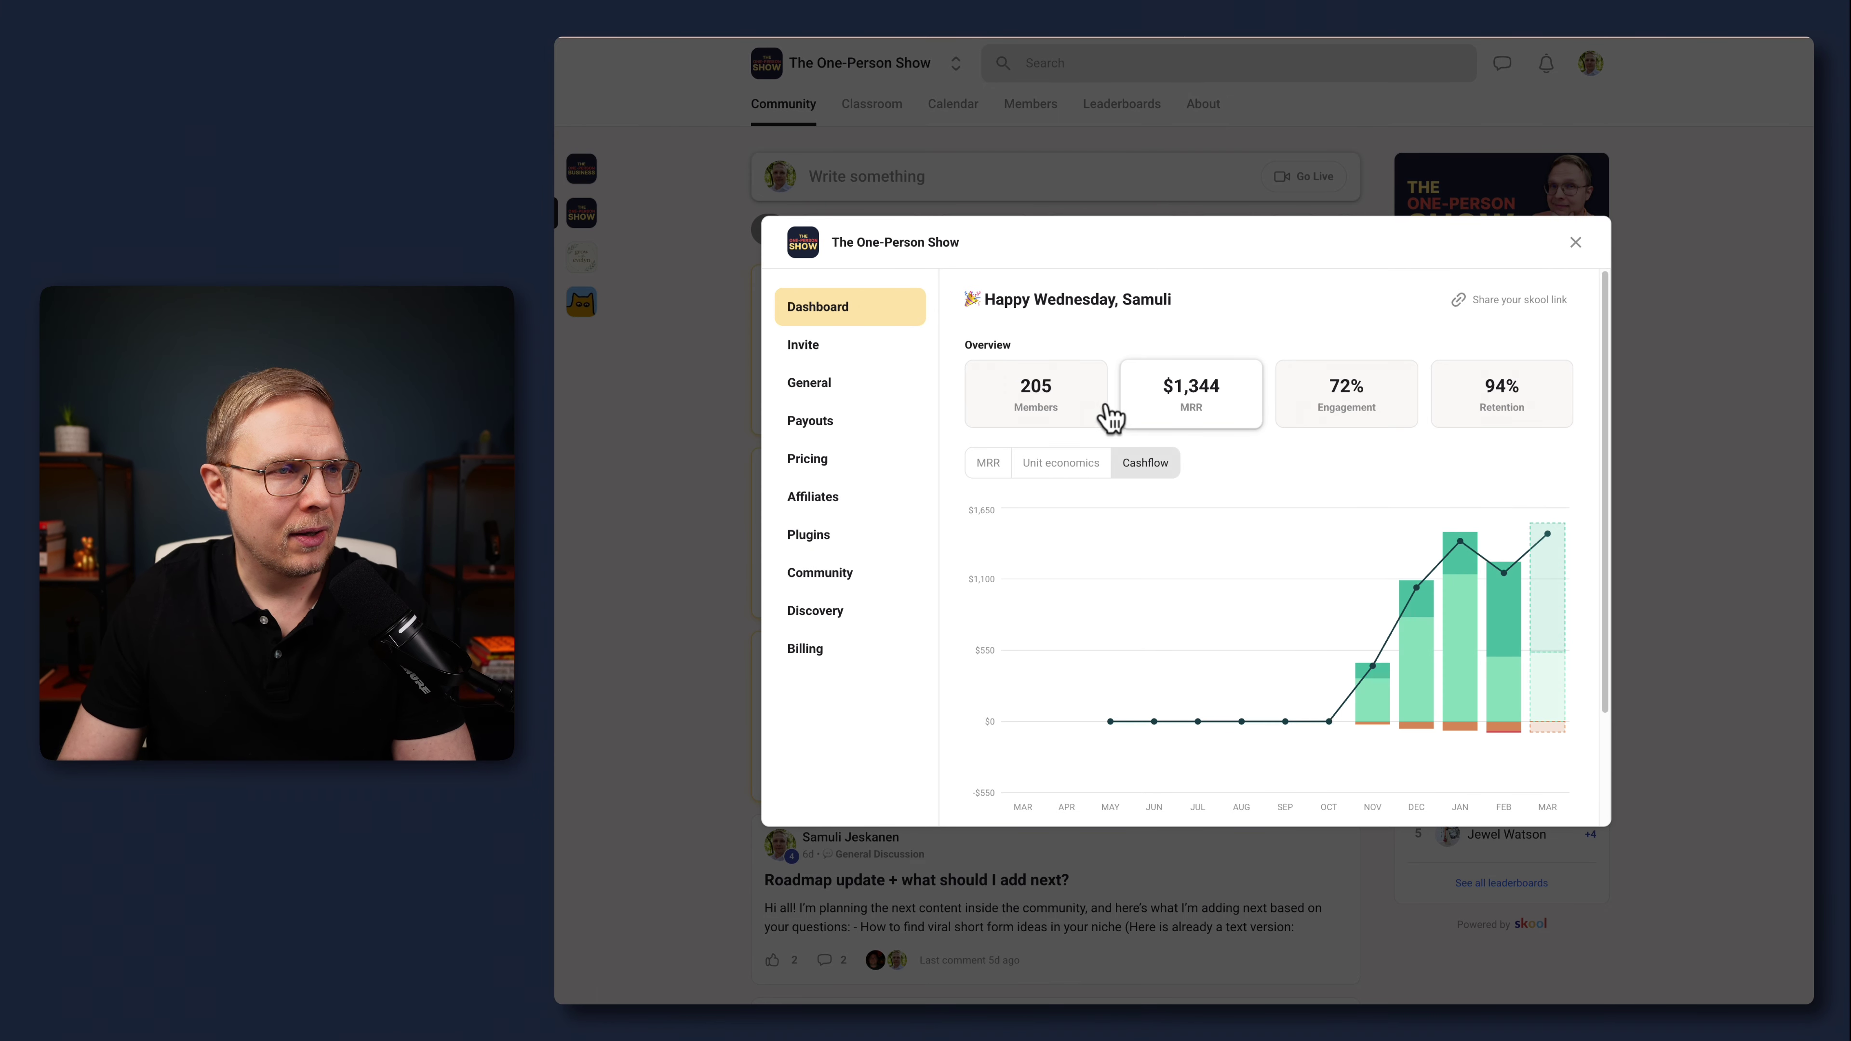
pyautogui.click(1147, 402)
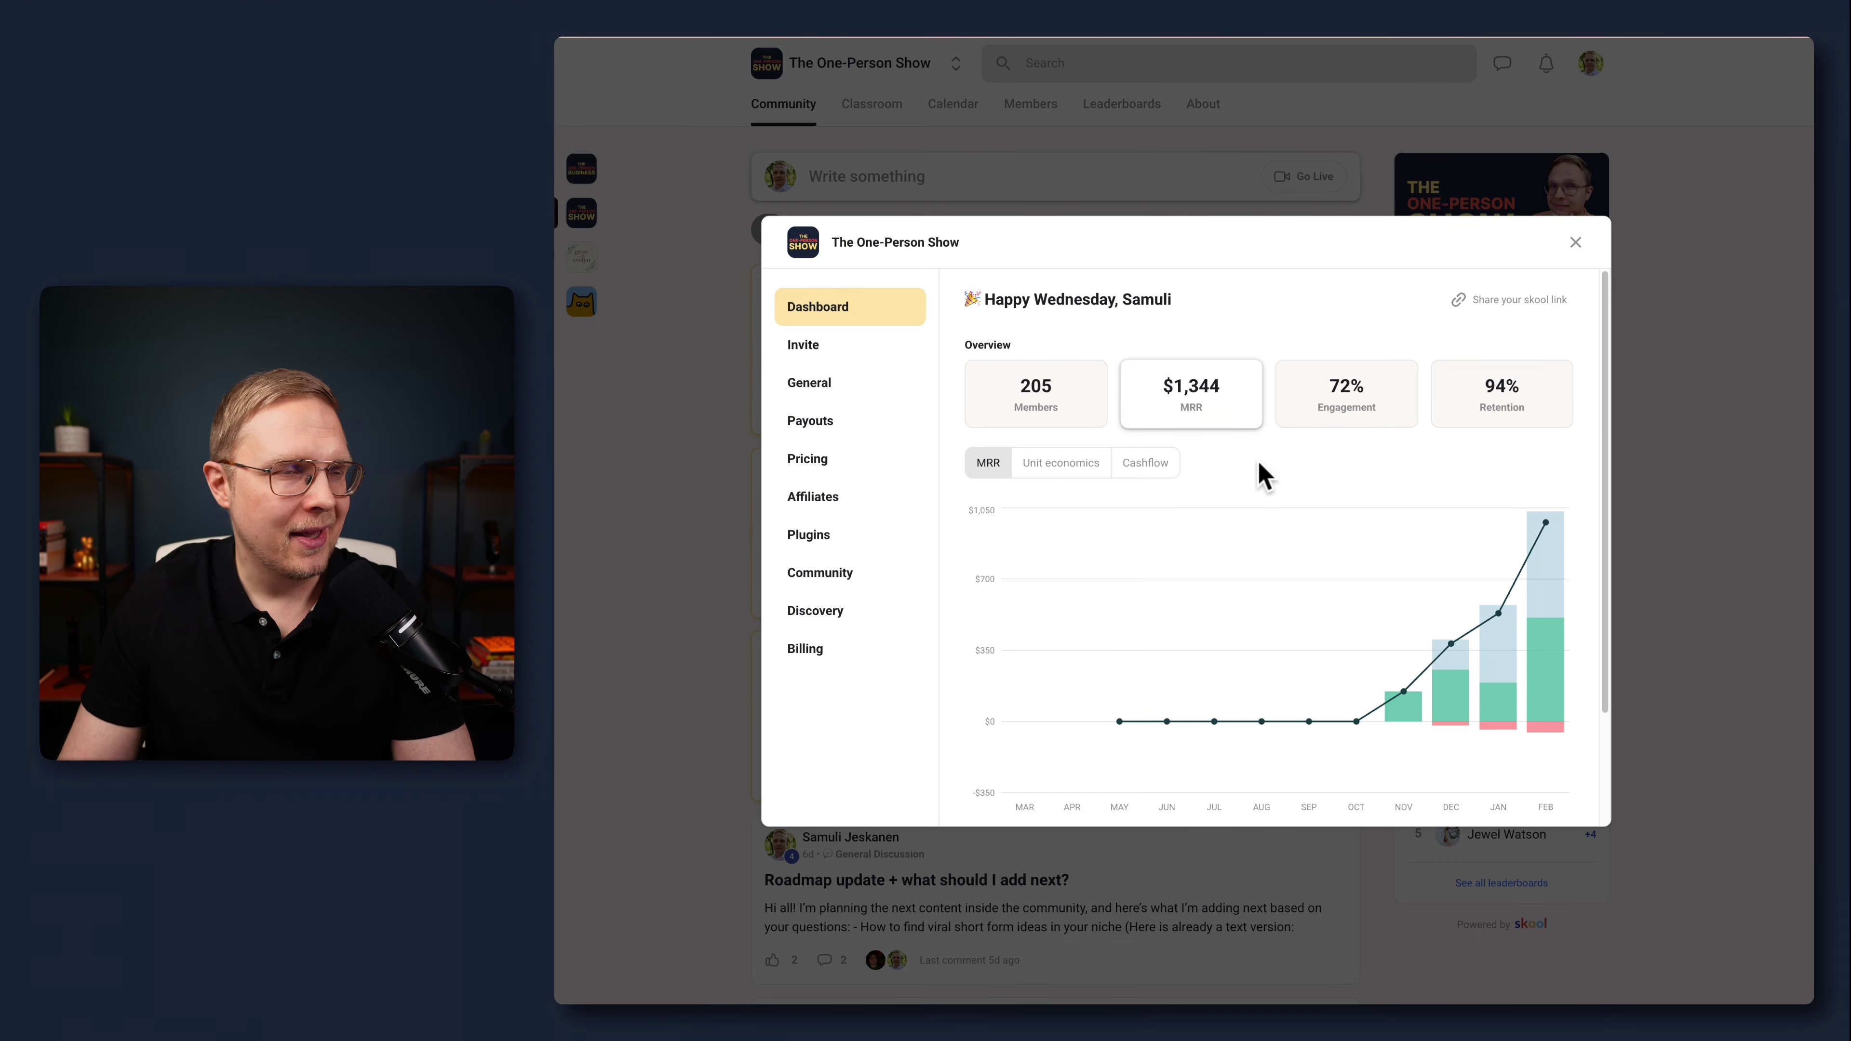
# Step: Examine The One-Person Show's conversion rate by traffic source and over time, including March 23, 2026, and close the dashboard
pyautogui.scroll(-3, 1311, 583)
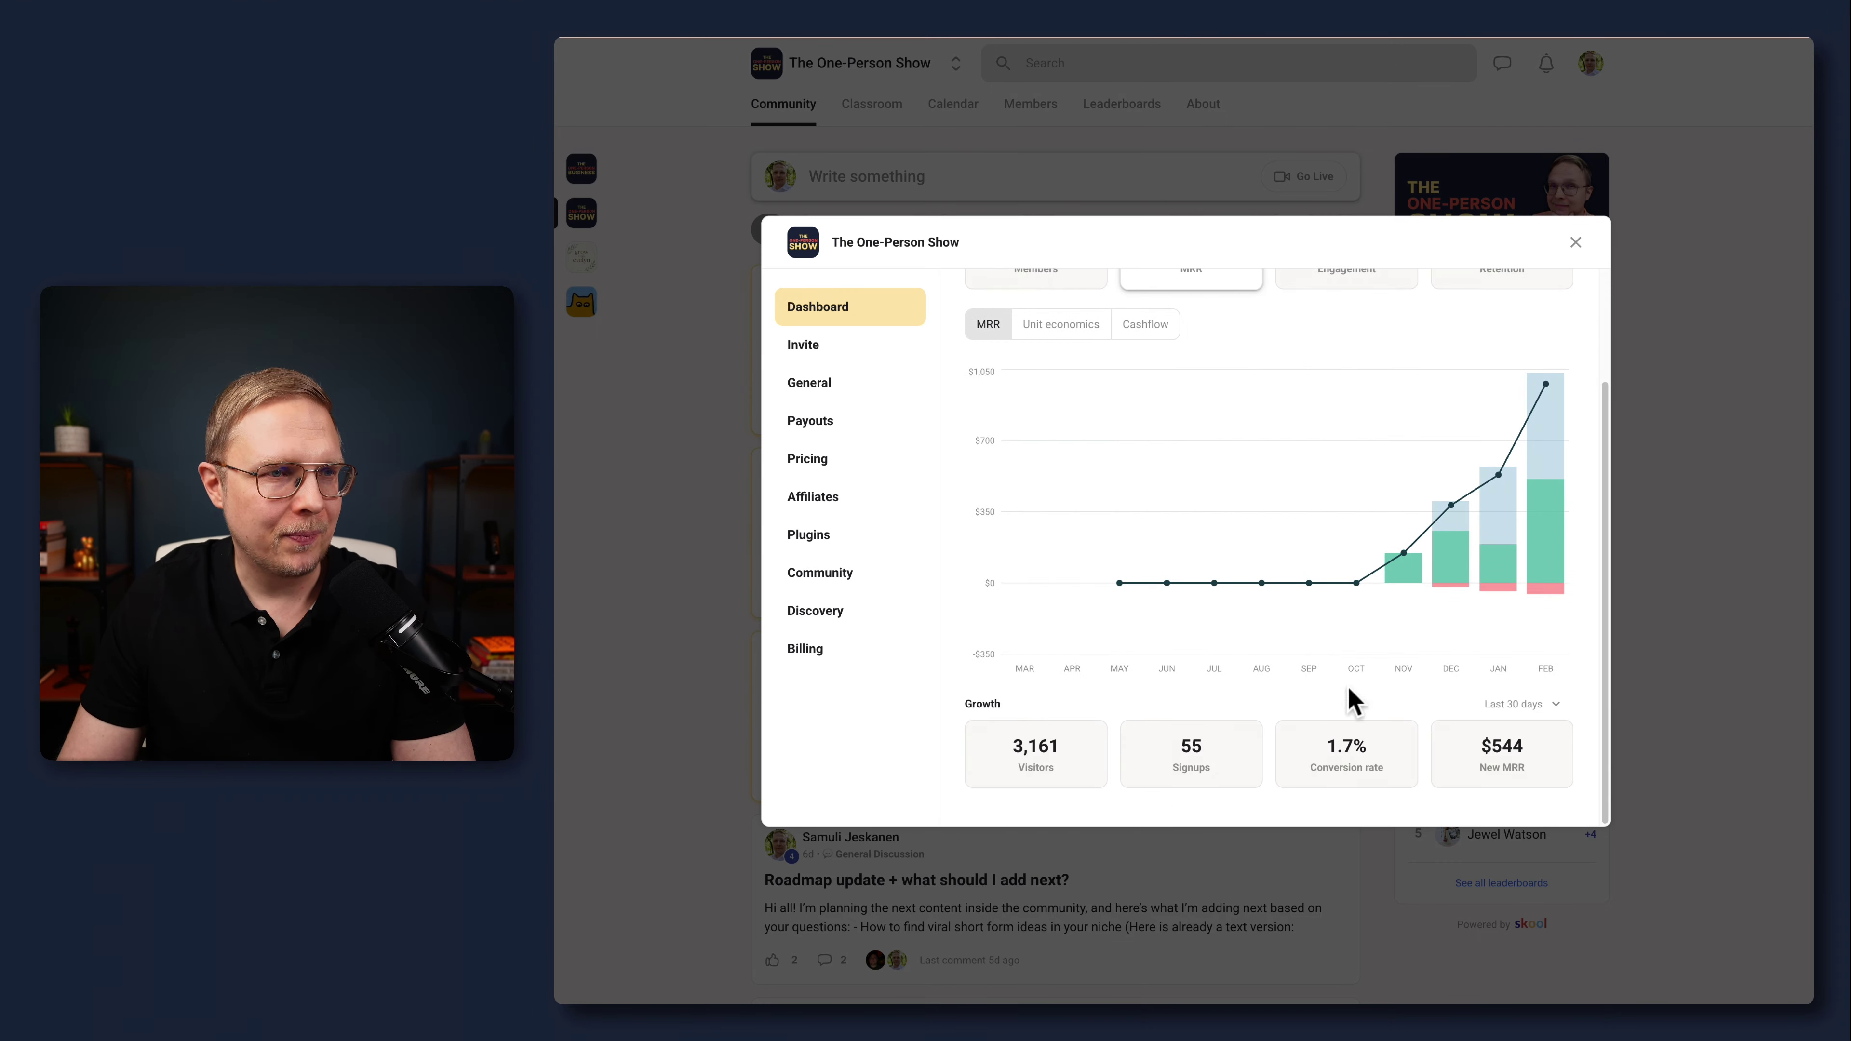
pyautogui.click(1355, 729)
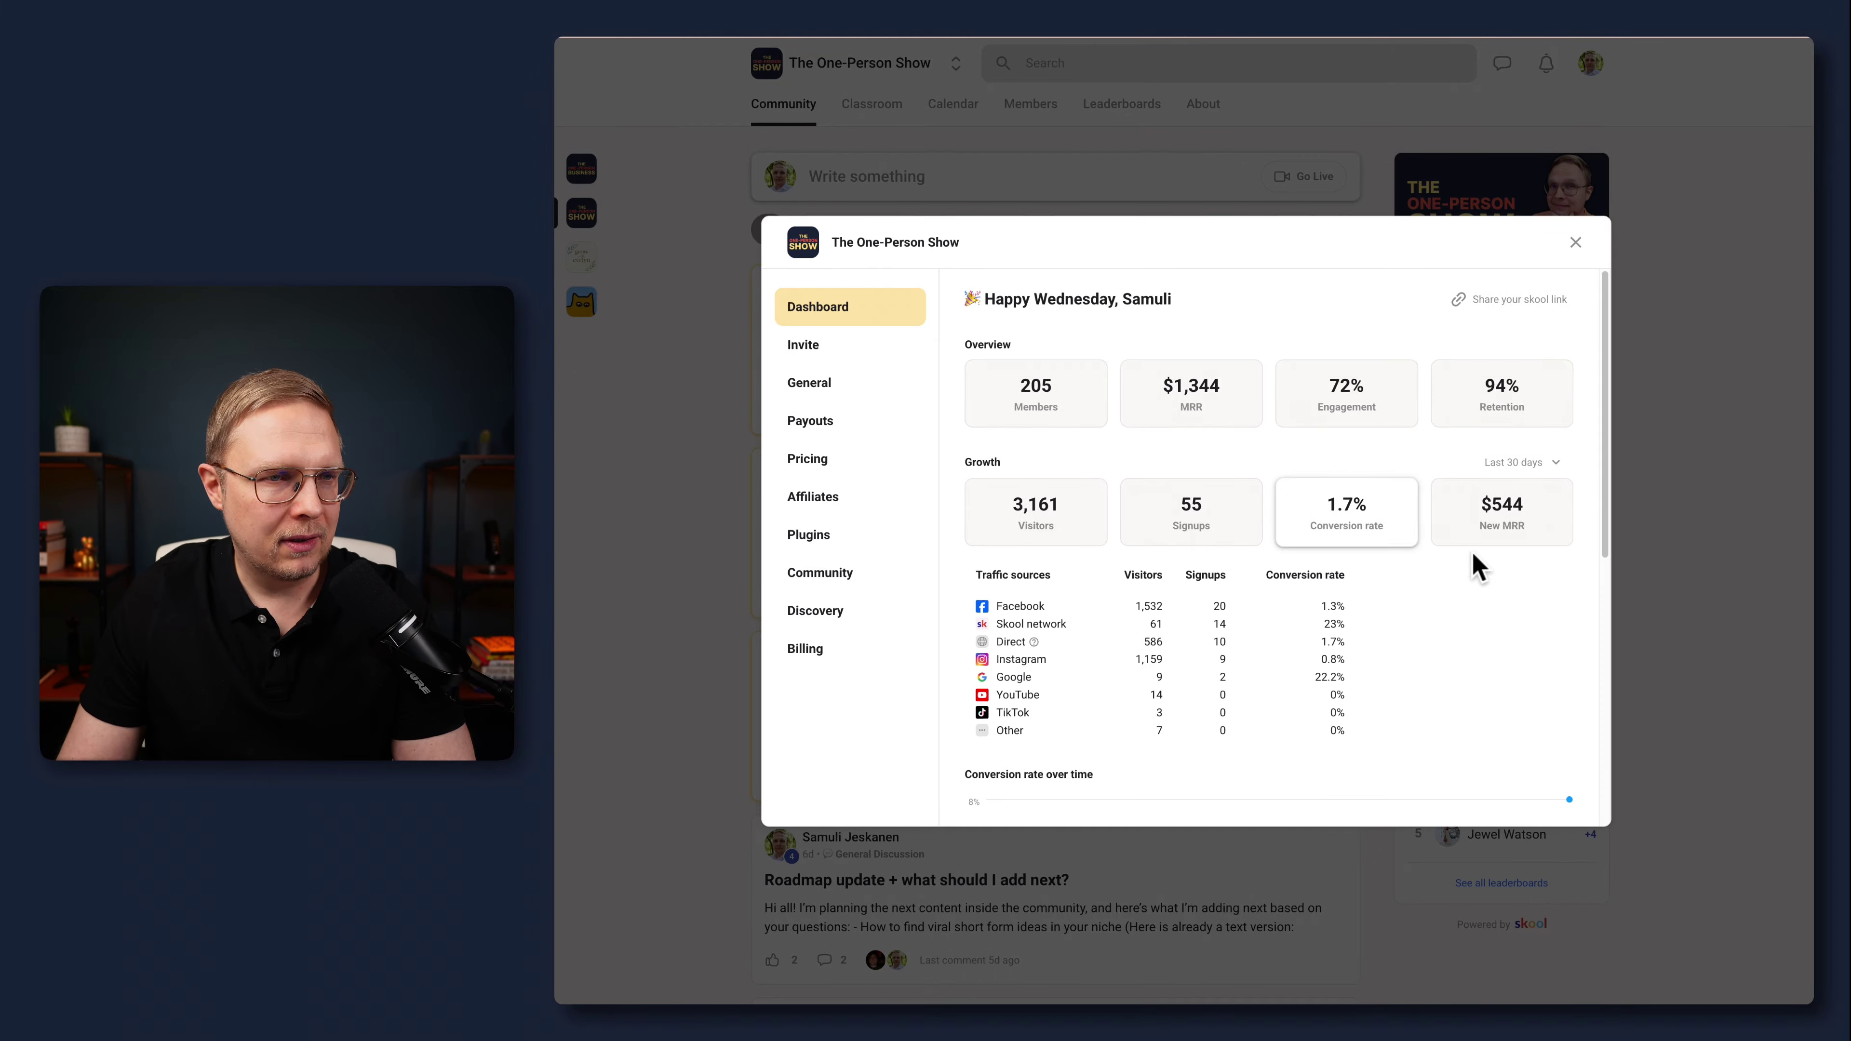
pyautogui.scroll(-5, 1475, 566)
pyautogui.moveTo(1565, 421)
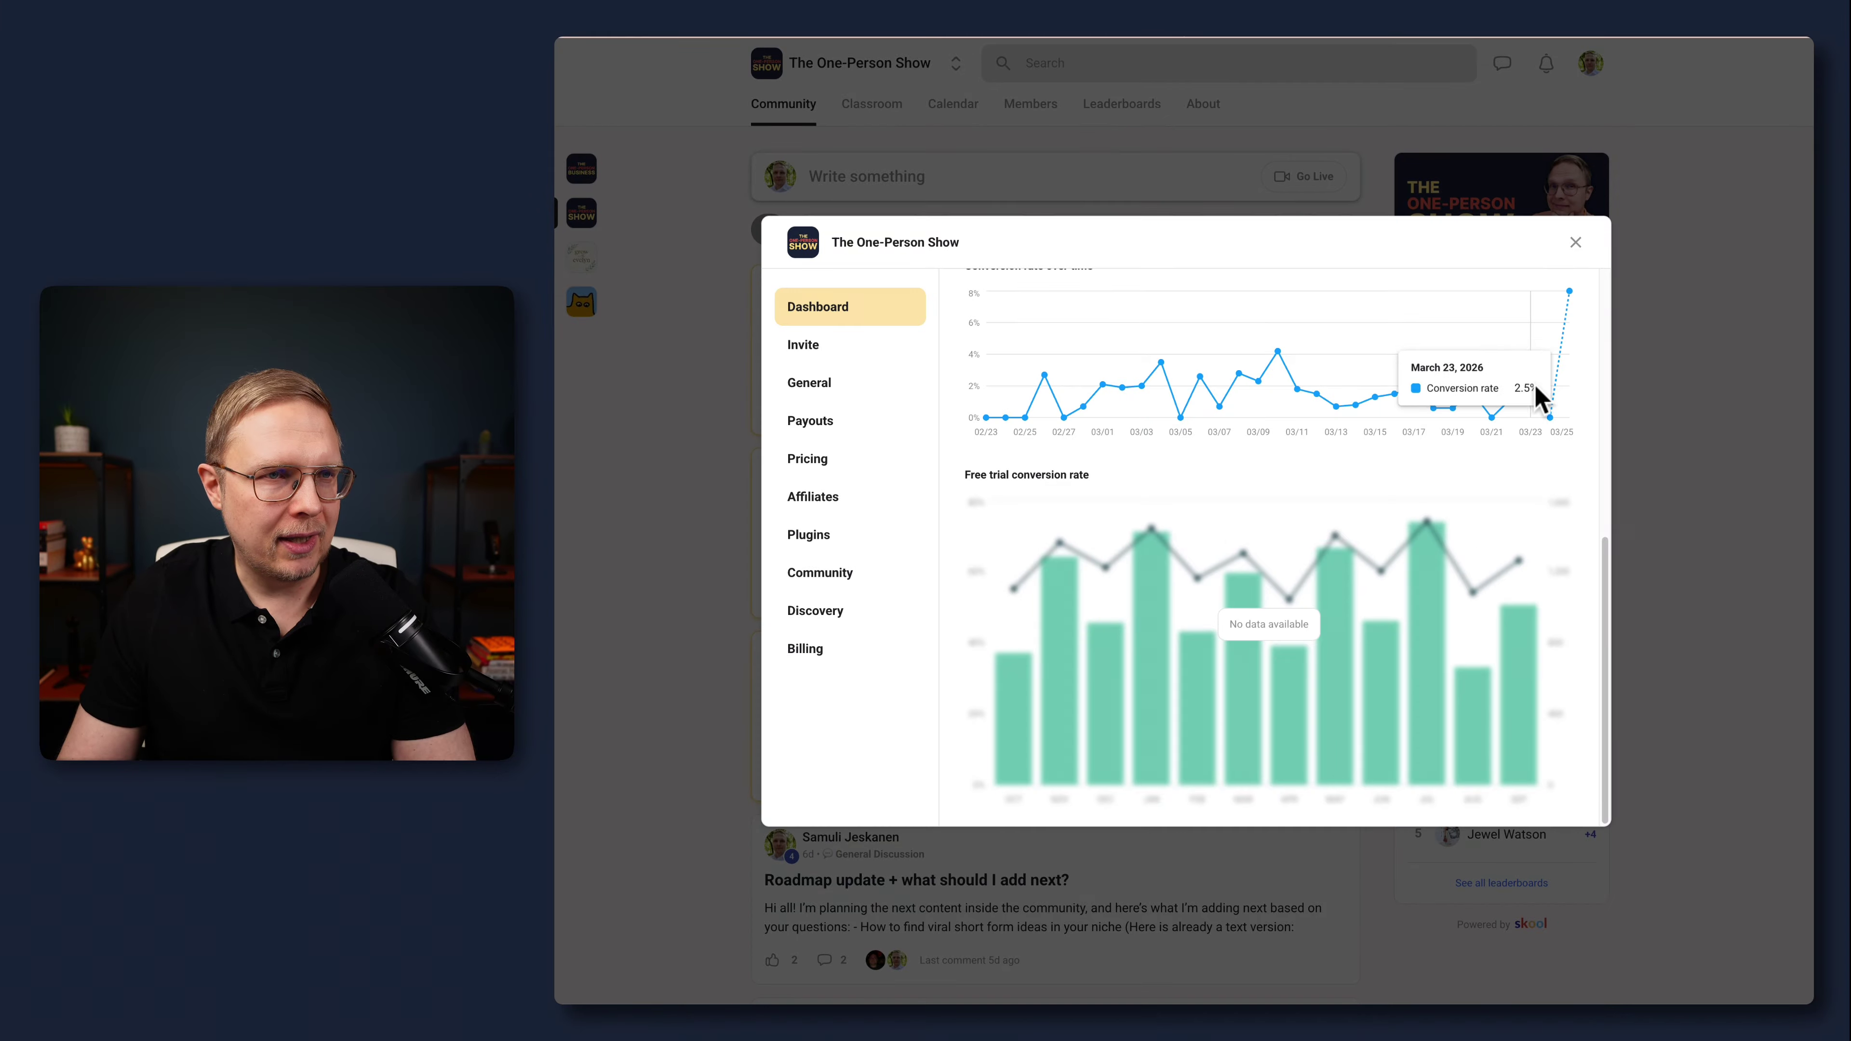
pyautogui.moveTo(1529, 377)
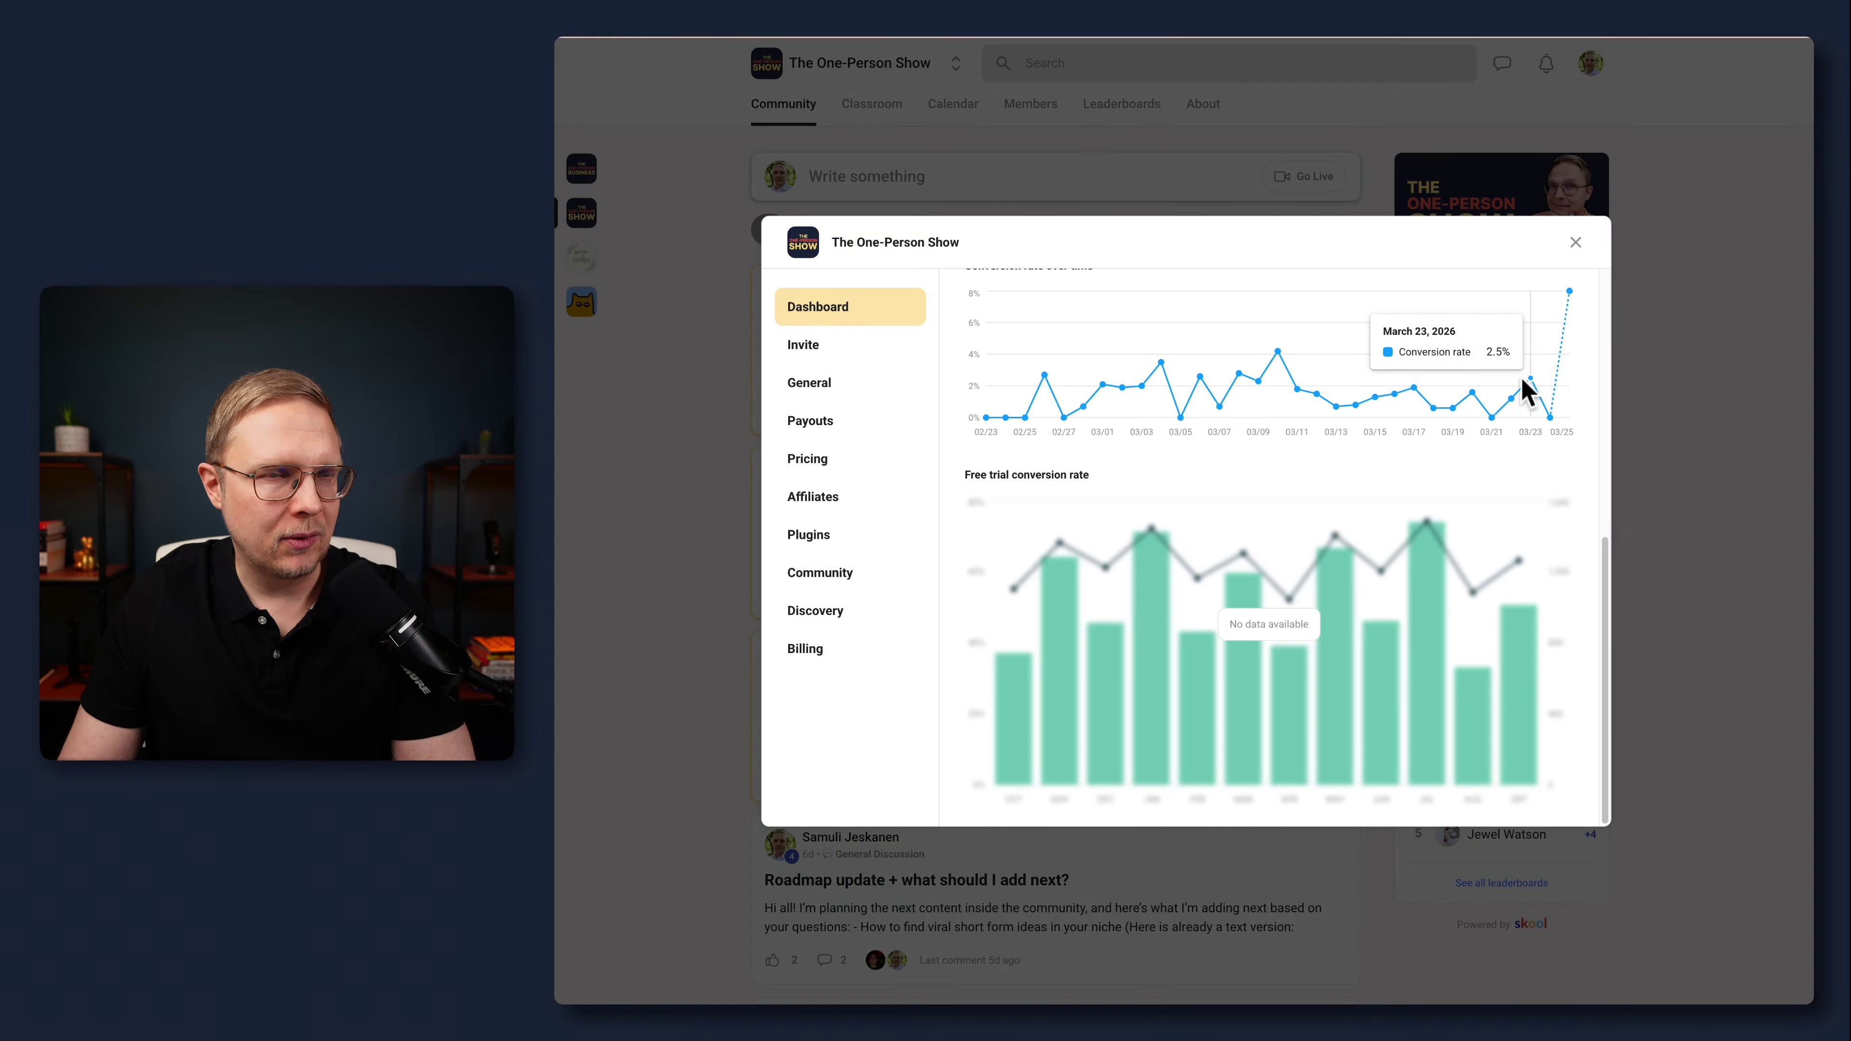
pyautogui.rightClick(1527, 378)
pyautogui.click(1524, 356)
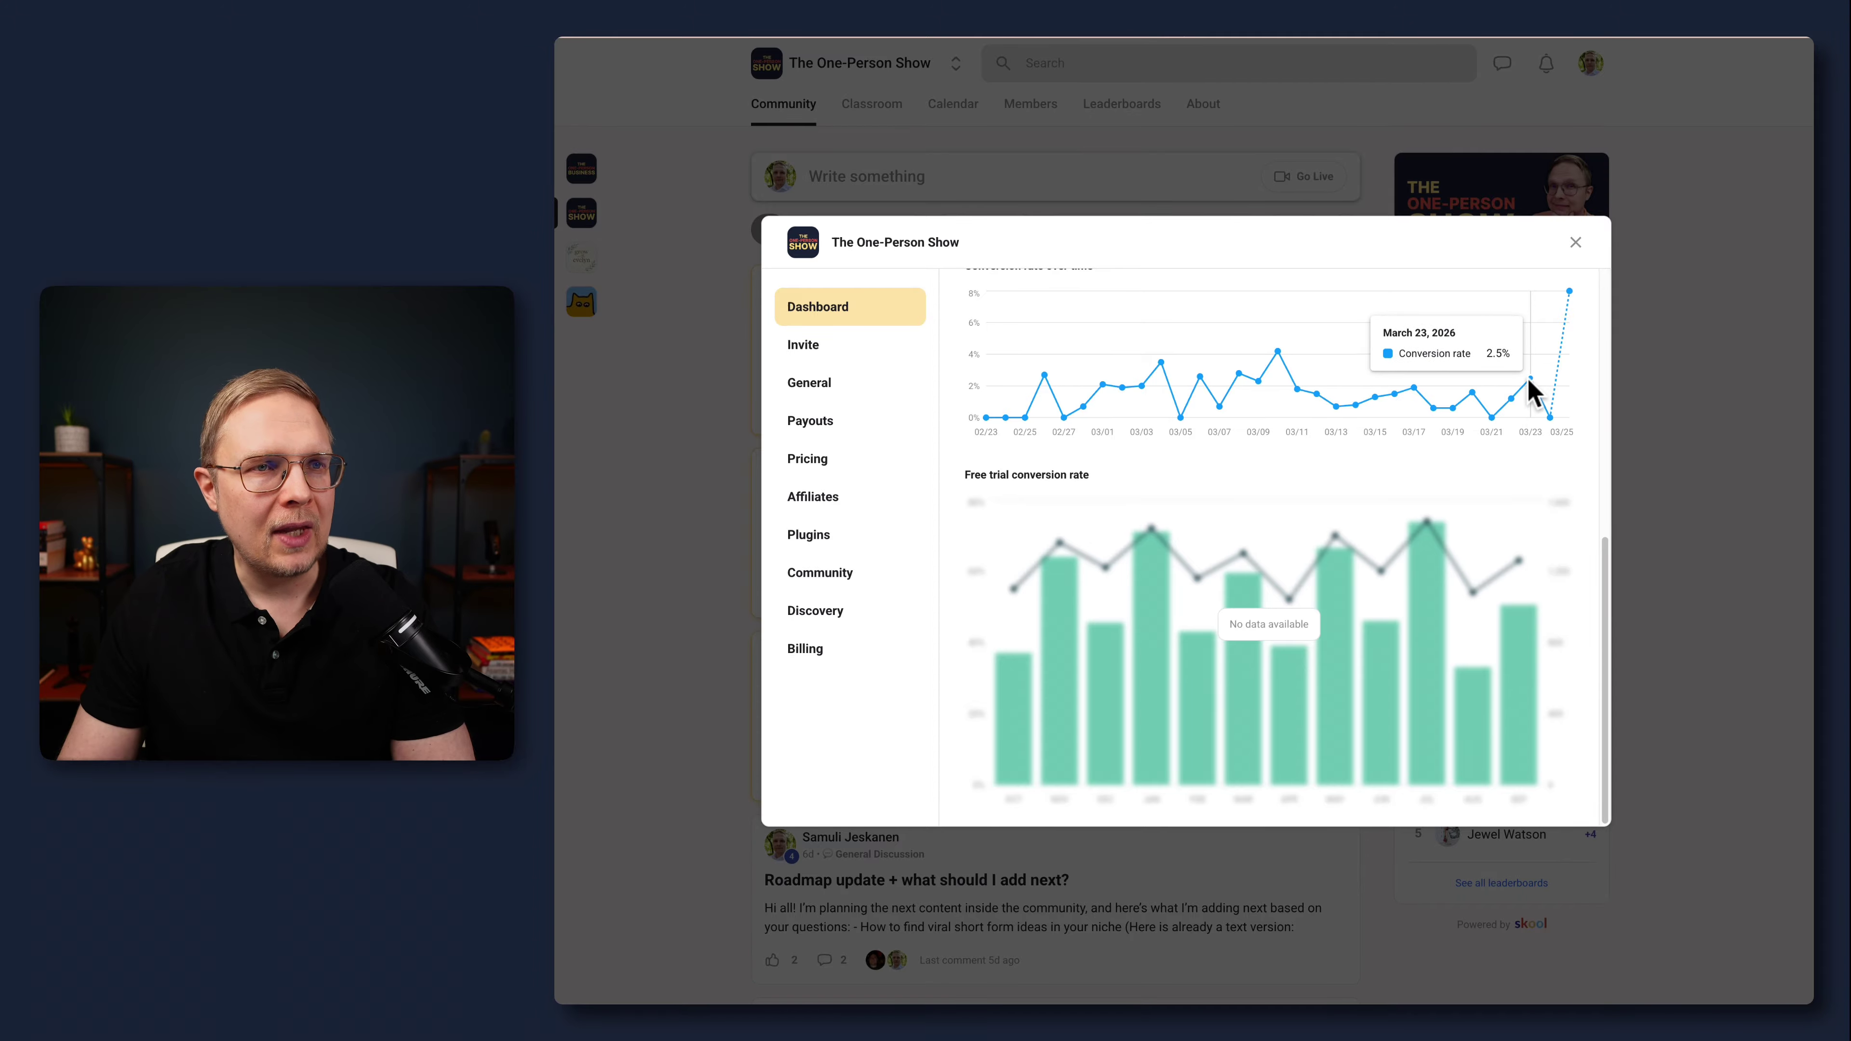
pyautogui.moveTo(1532, 410)
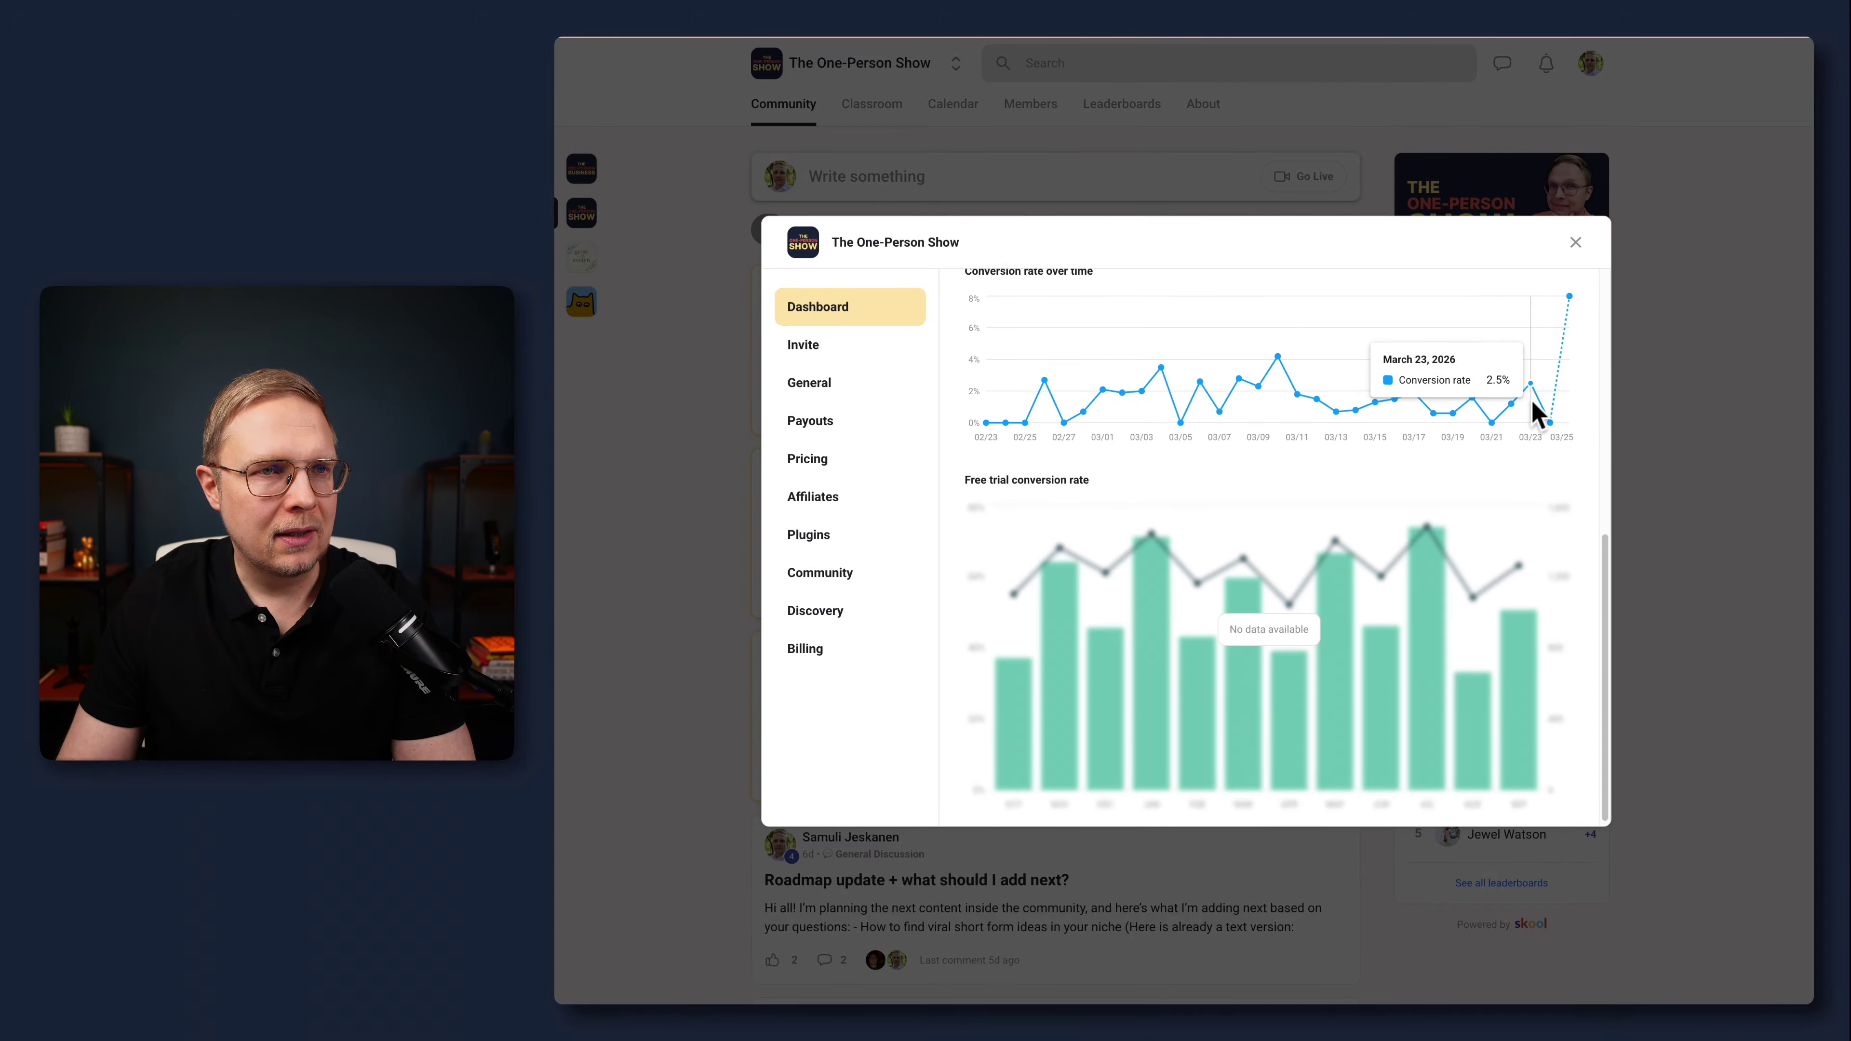
pyautogui.scroll(1, 1537, 417)
pyautogui.moveTo(1564, 346)
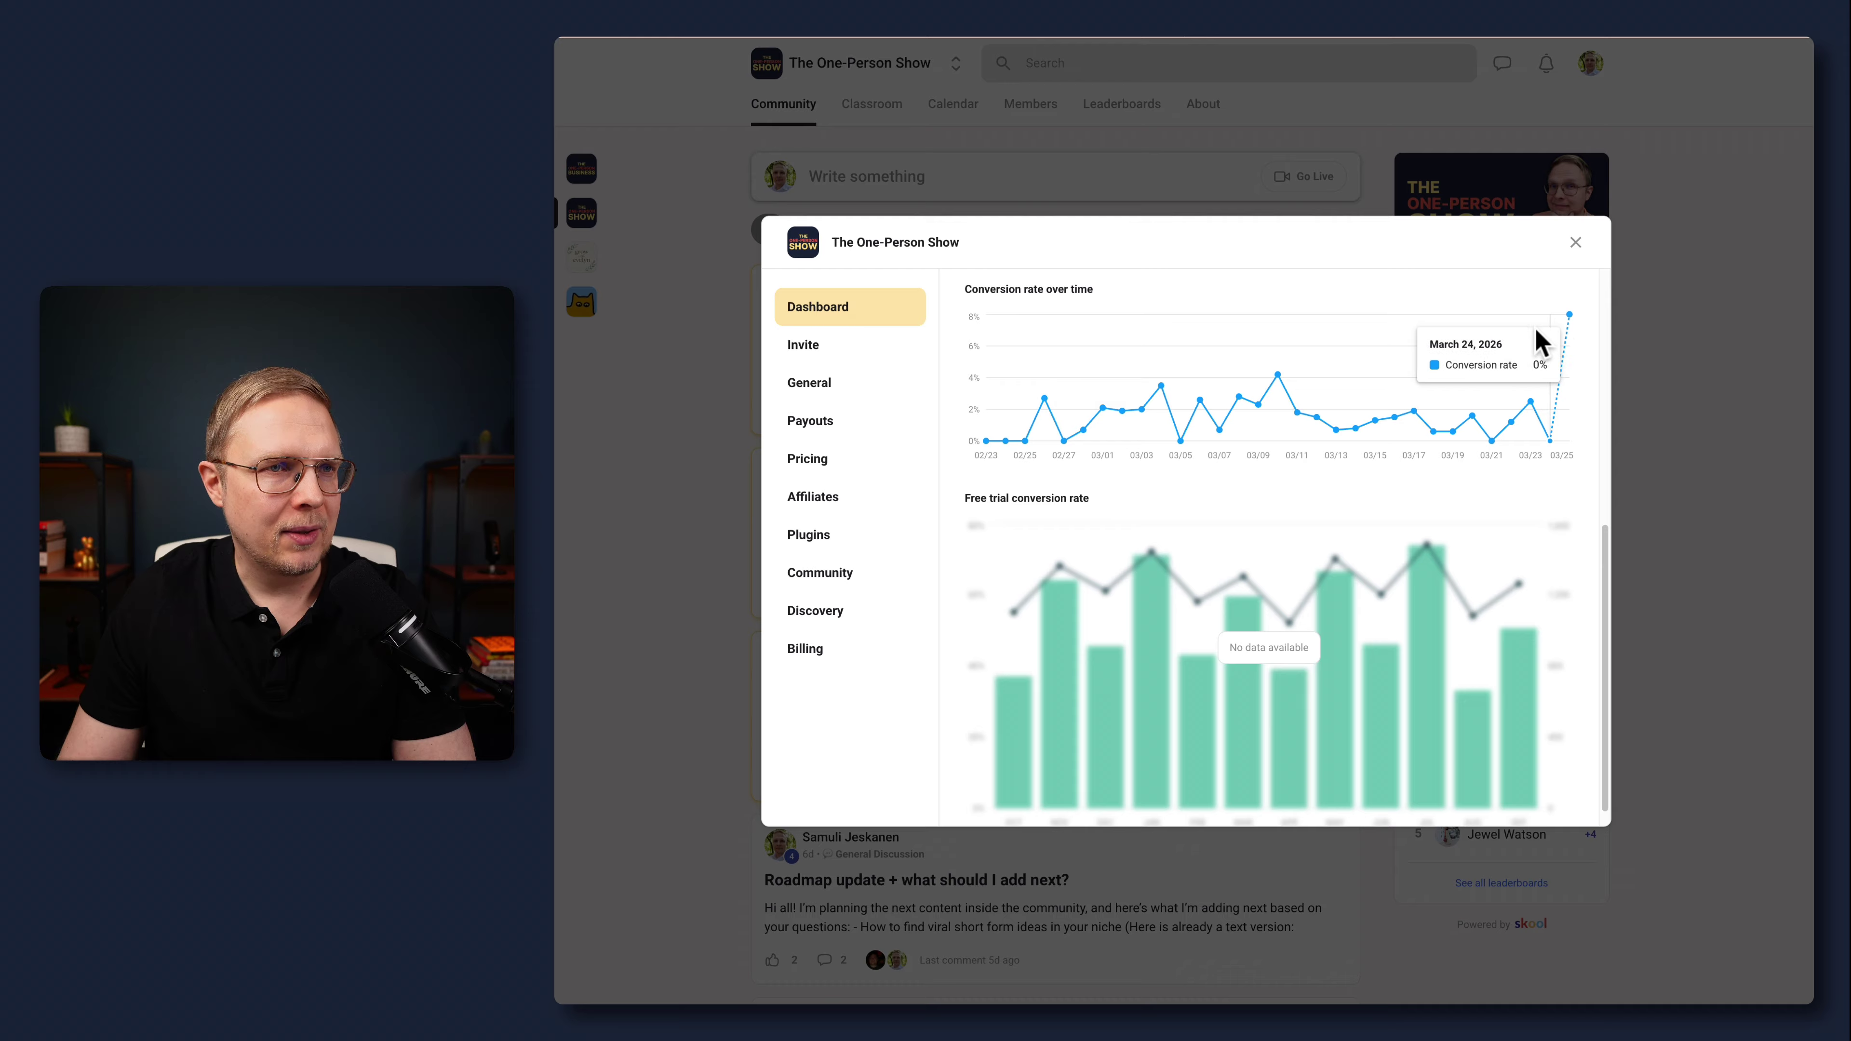
pyautogui.scroll(6, 1248, 496)
pyautogui.scroll(-5, 1244, 530)
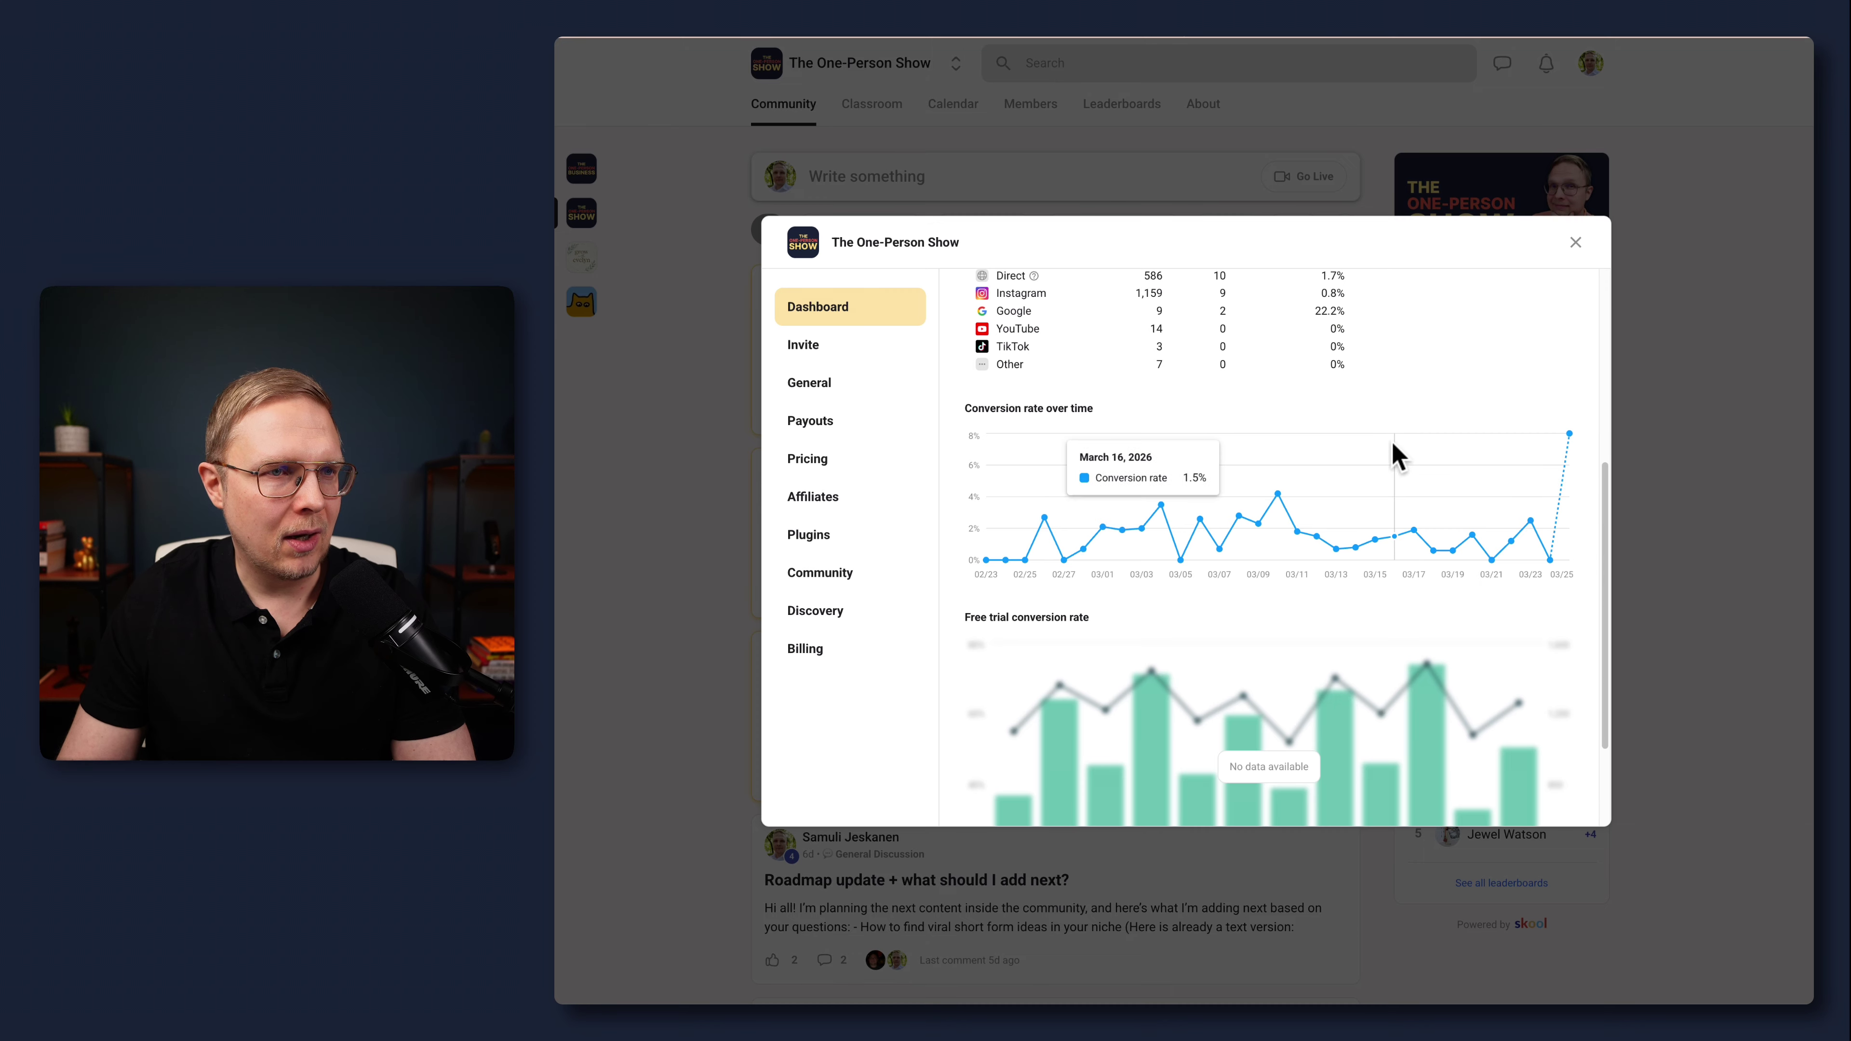
pyautogui.moveTo(1567, 503)
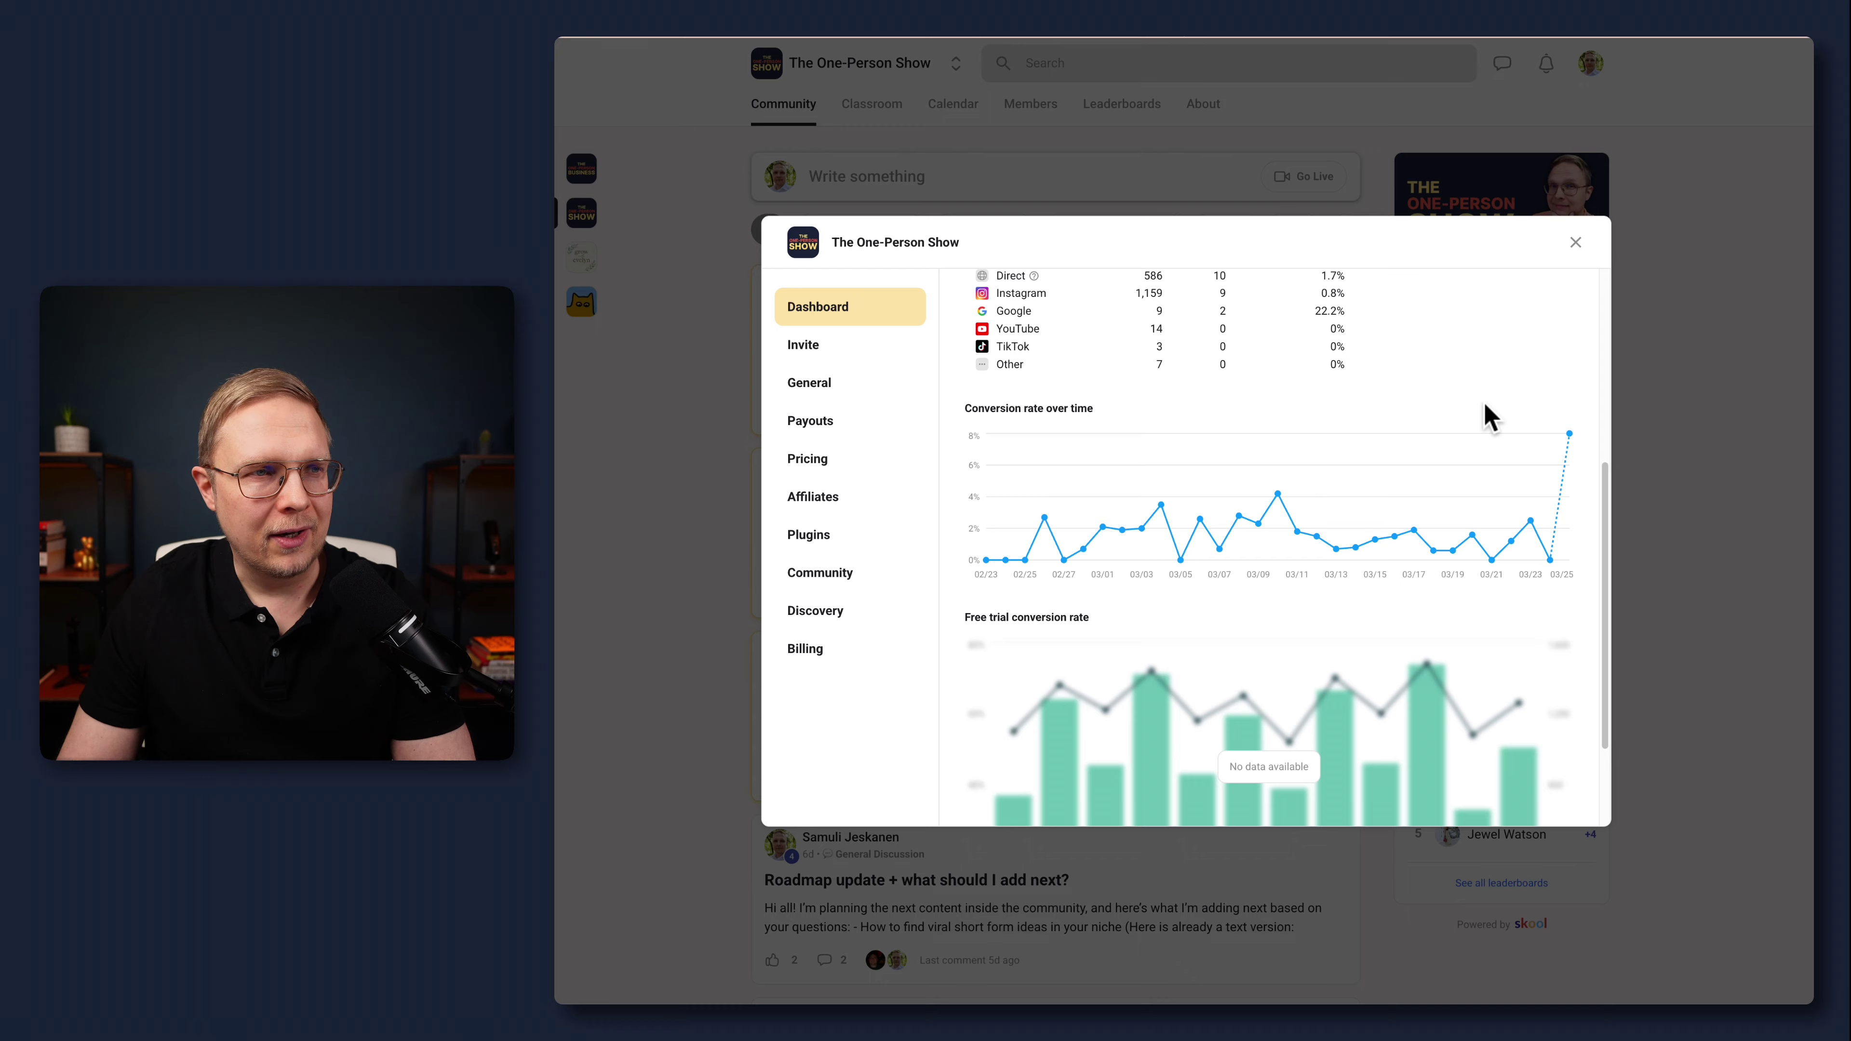
pyautogui.scroll(5, 1436, 424)
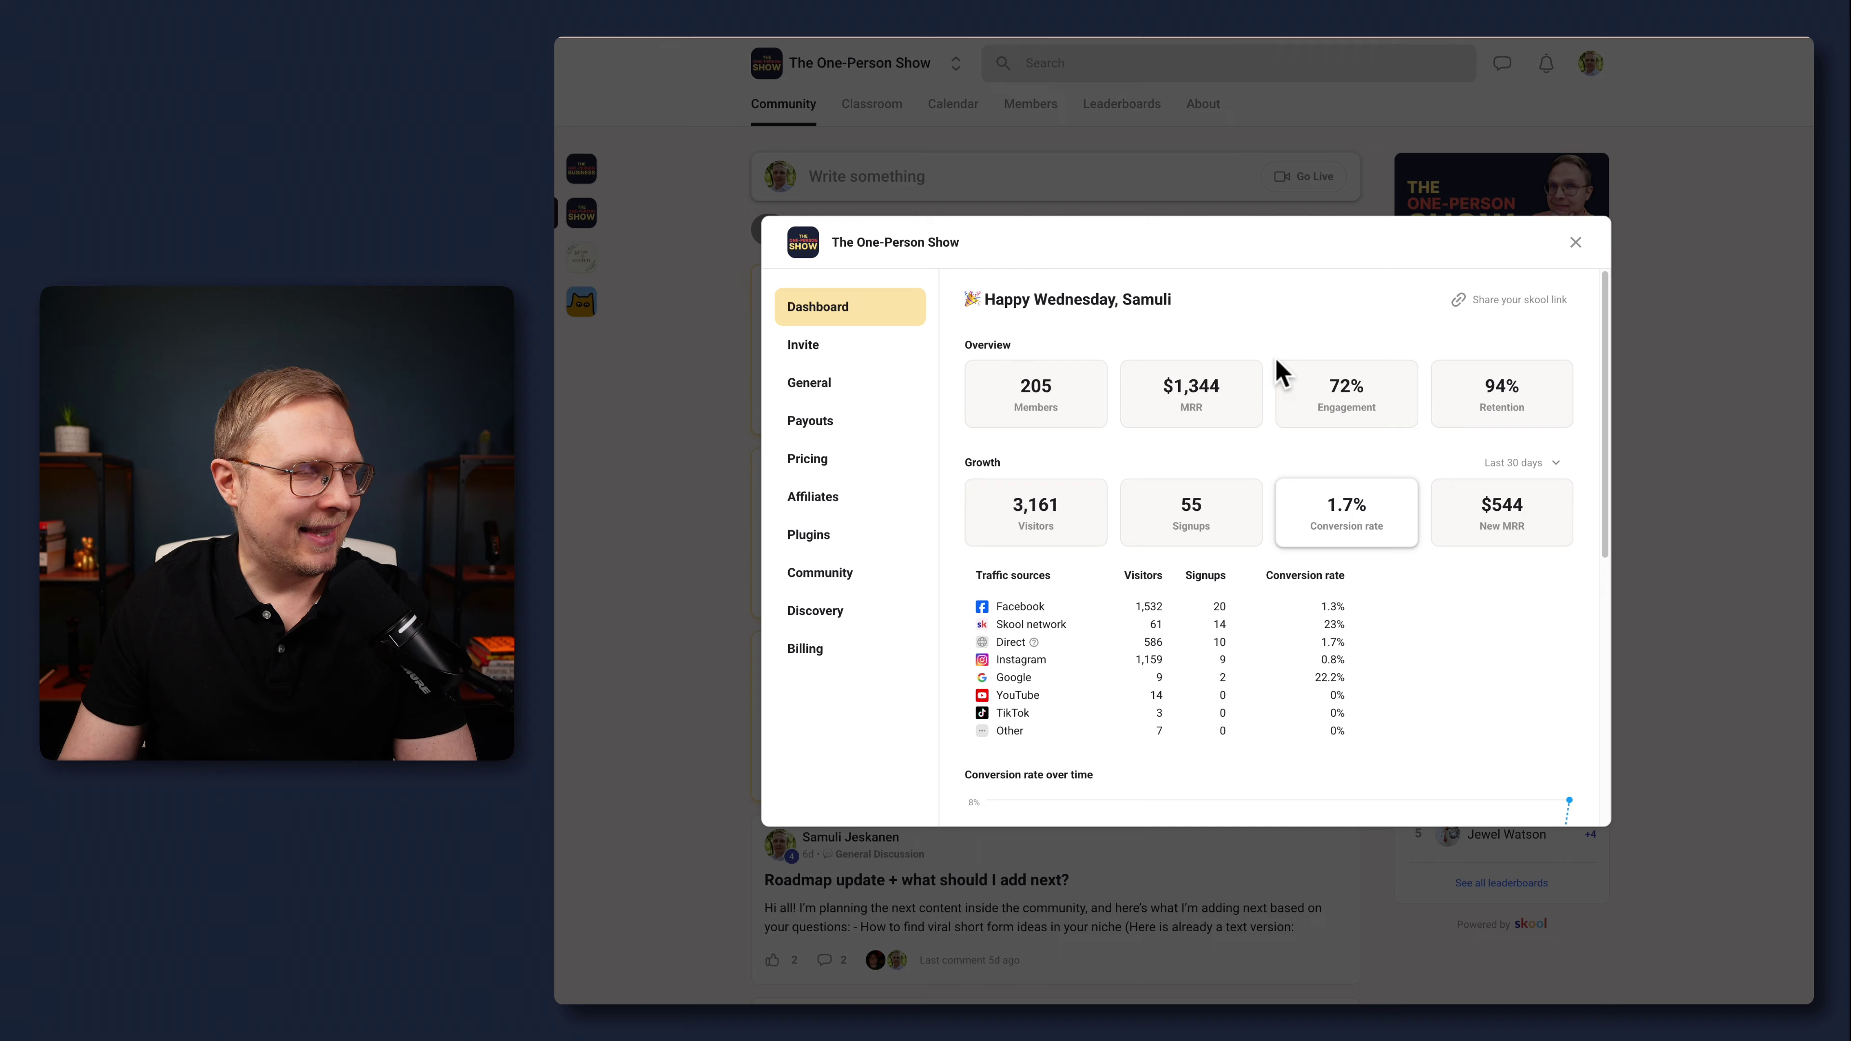
pyautogui.click(1575, 243)
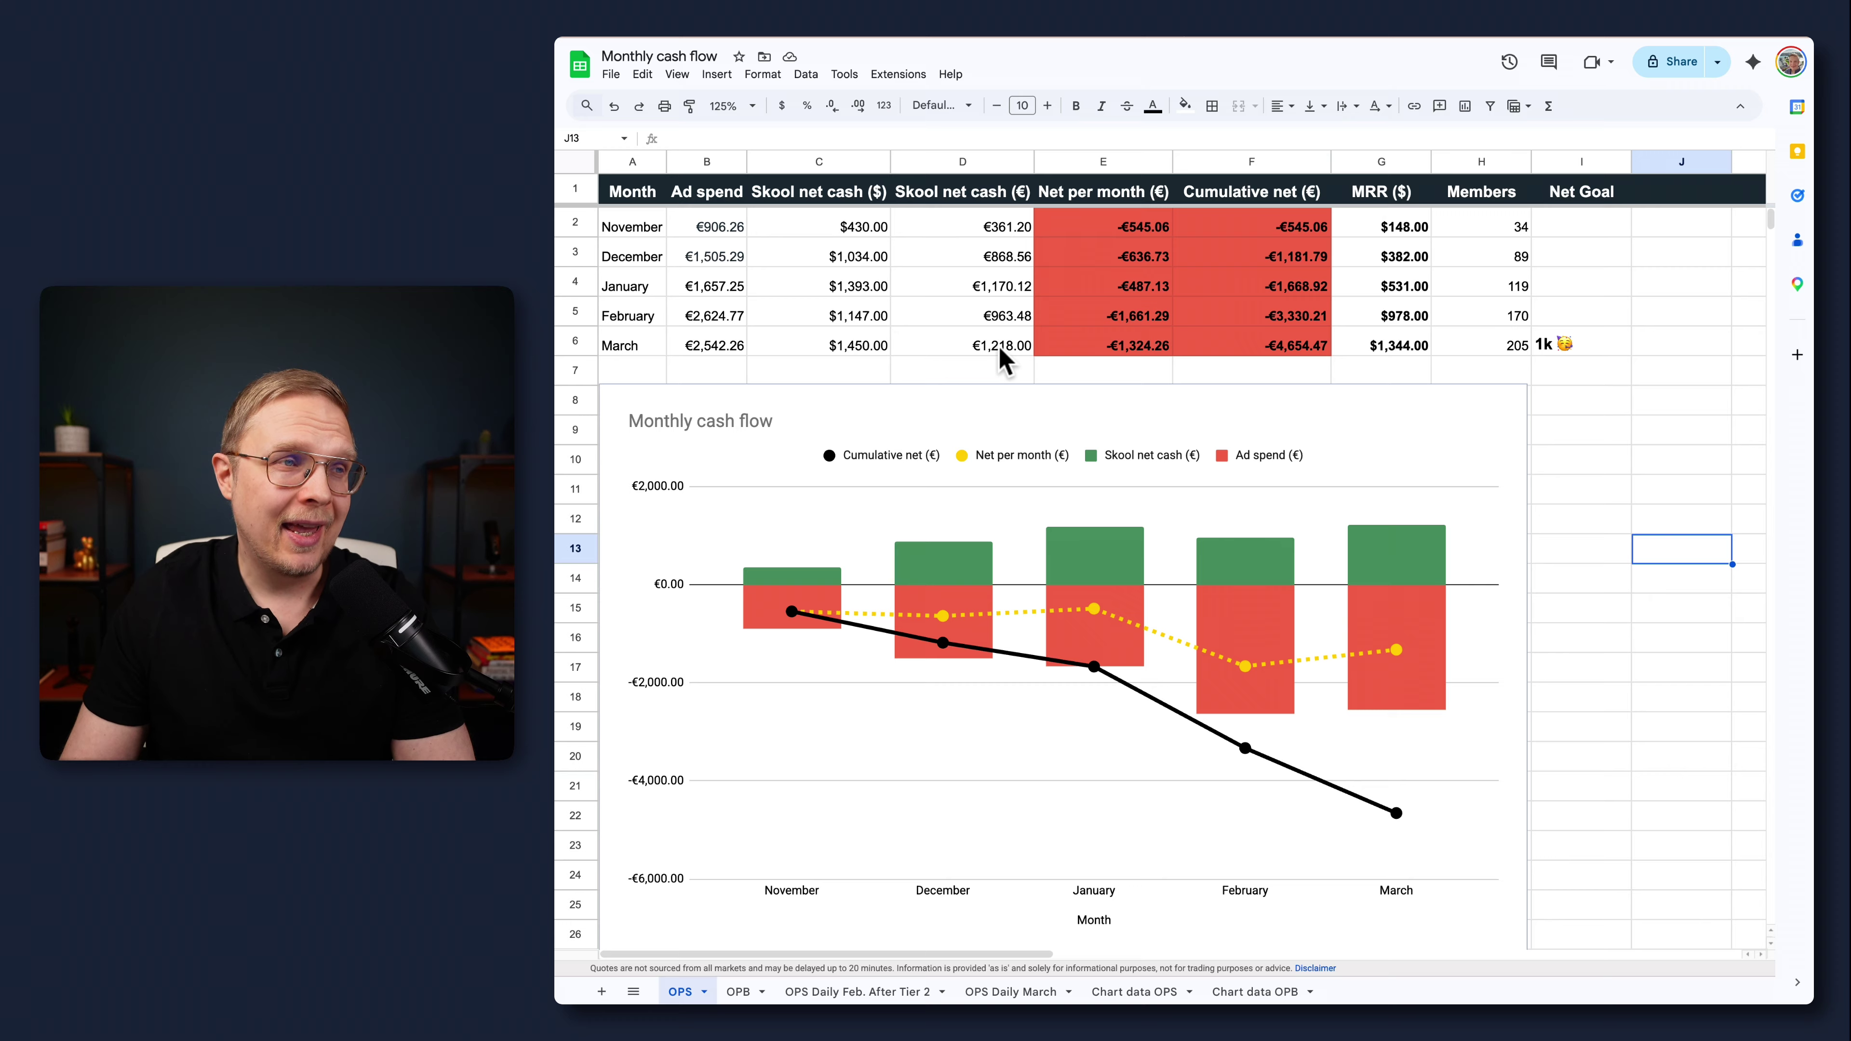
# Step: Inspect March's net per month in the Monthly cash flow spreadsheet's OPS sheet and its point on the chart
pyautogui.click(1163, 350)
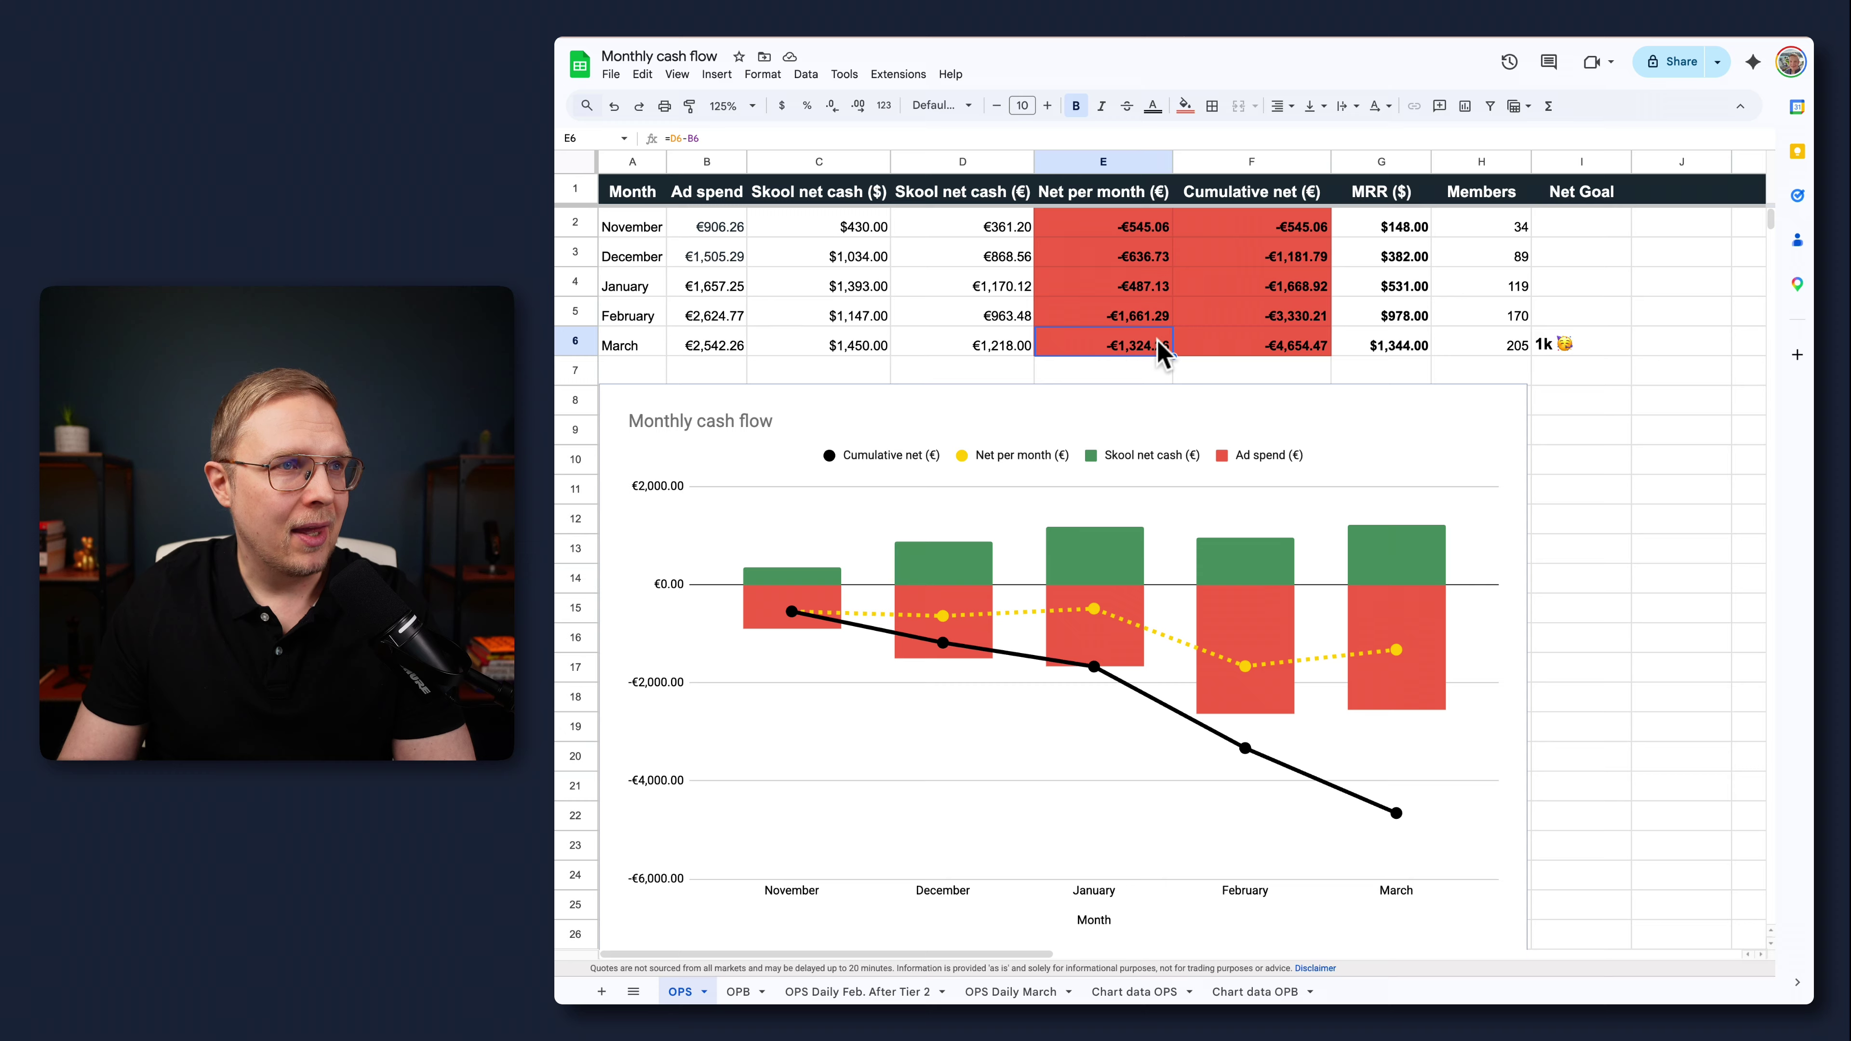
pyautogui.click(1617, 401)
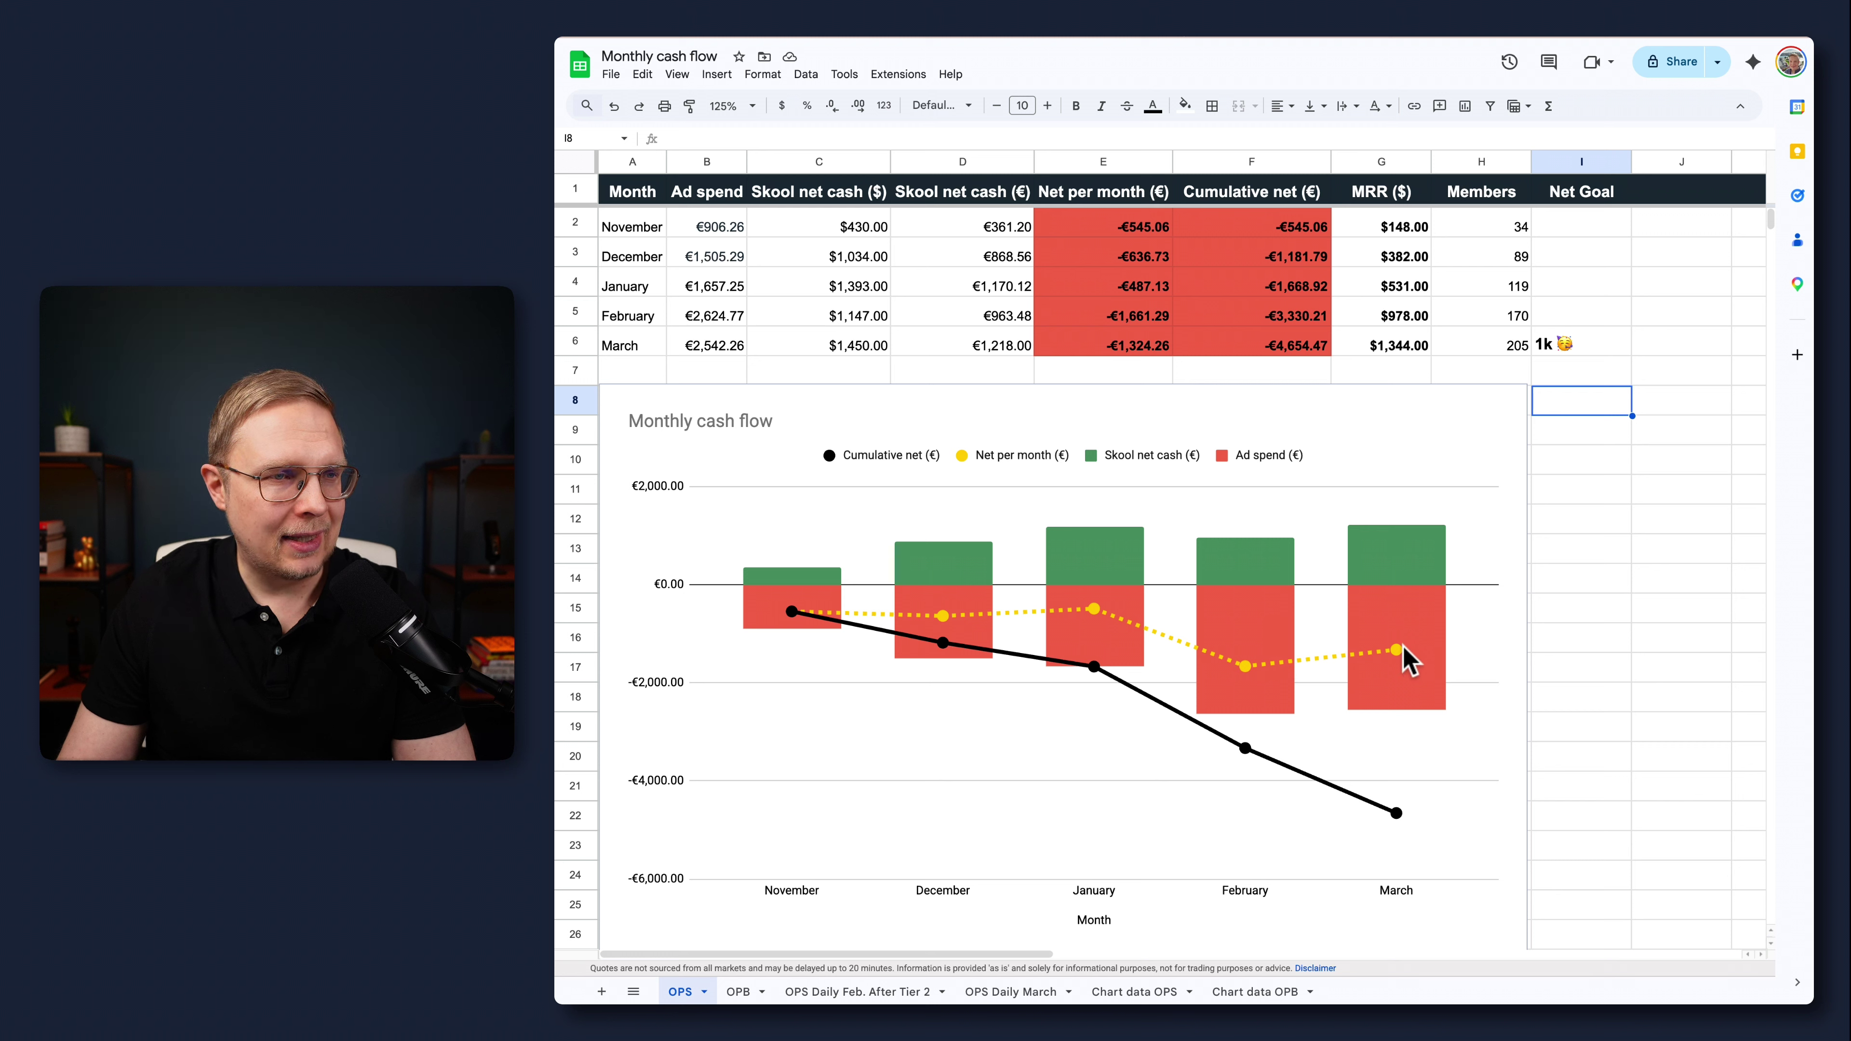
pyautogui.click(1407, 661)
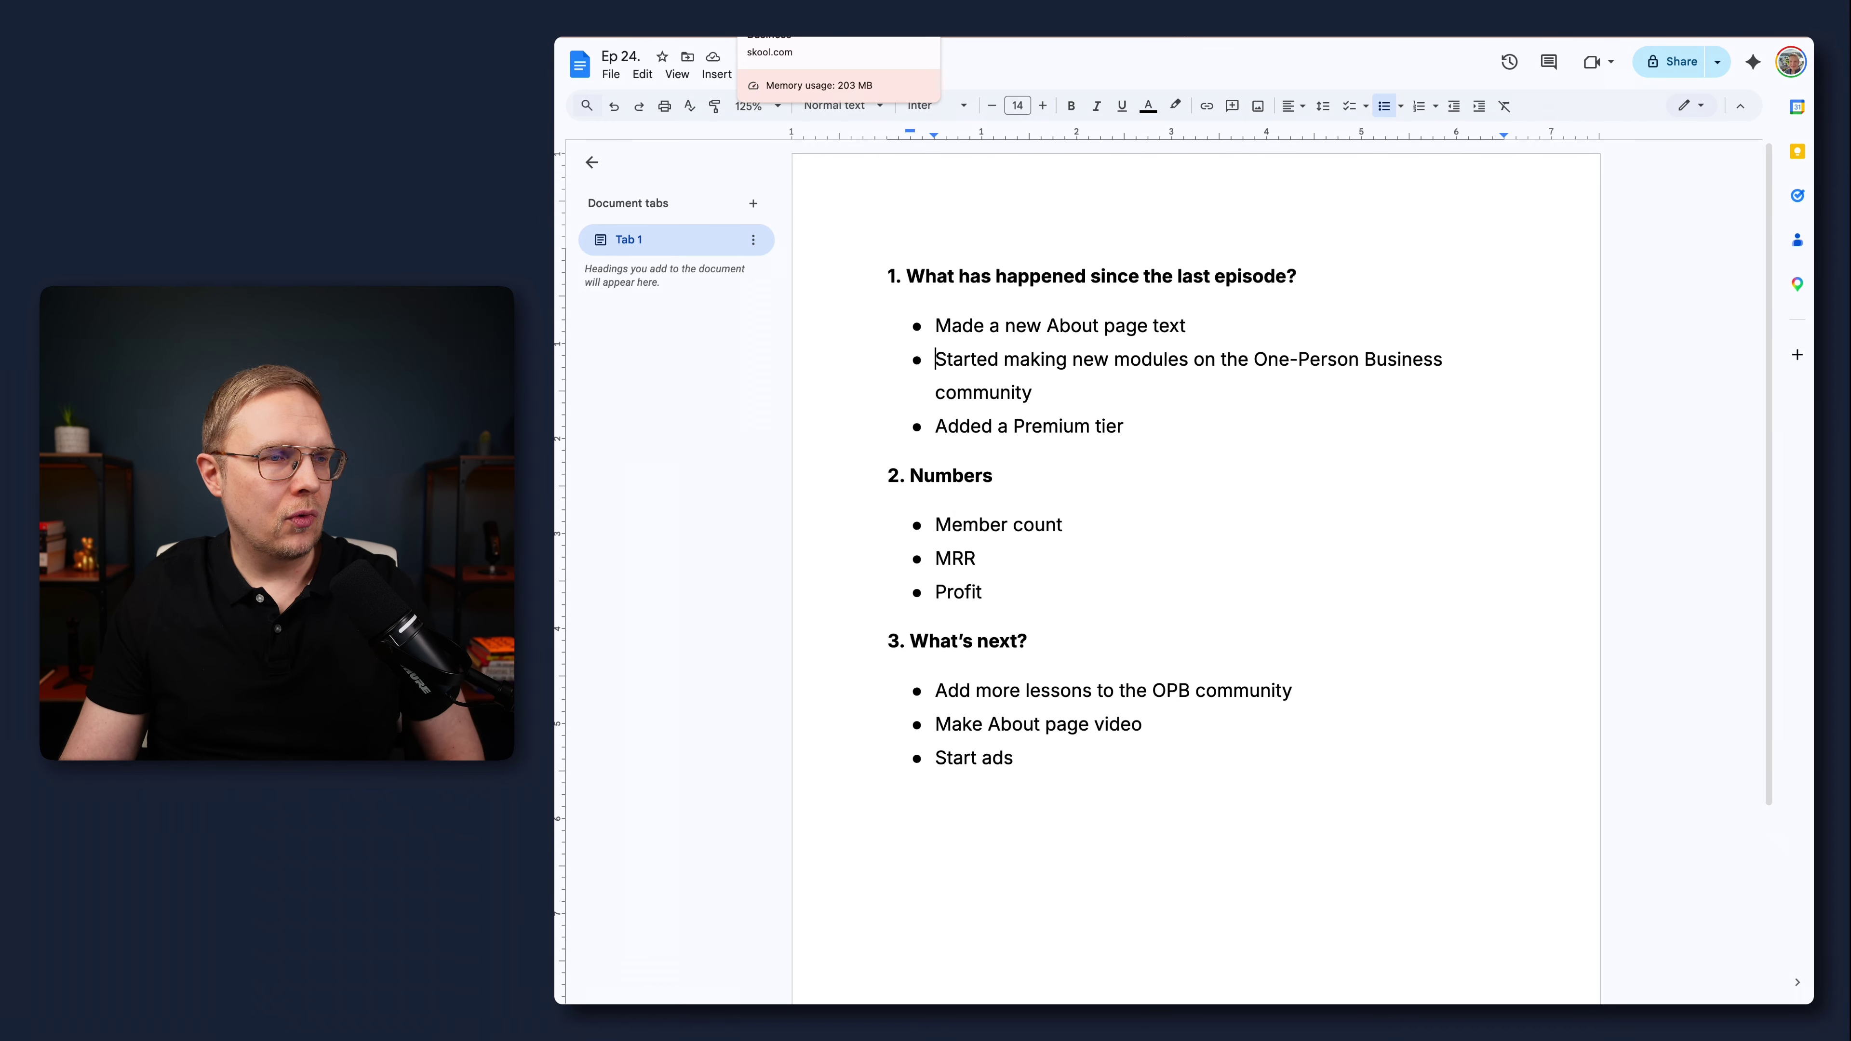
# Step: Check The One-Person Business's classroom modules on Skool and return to the Ep 24. outline document
pyautogui.click(808, 38)
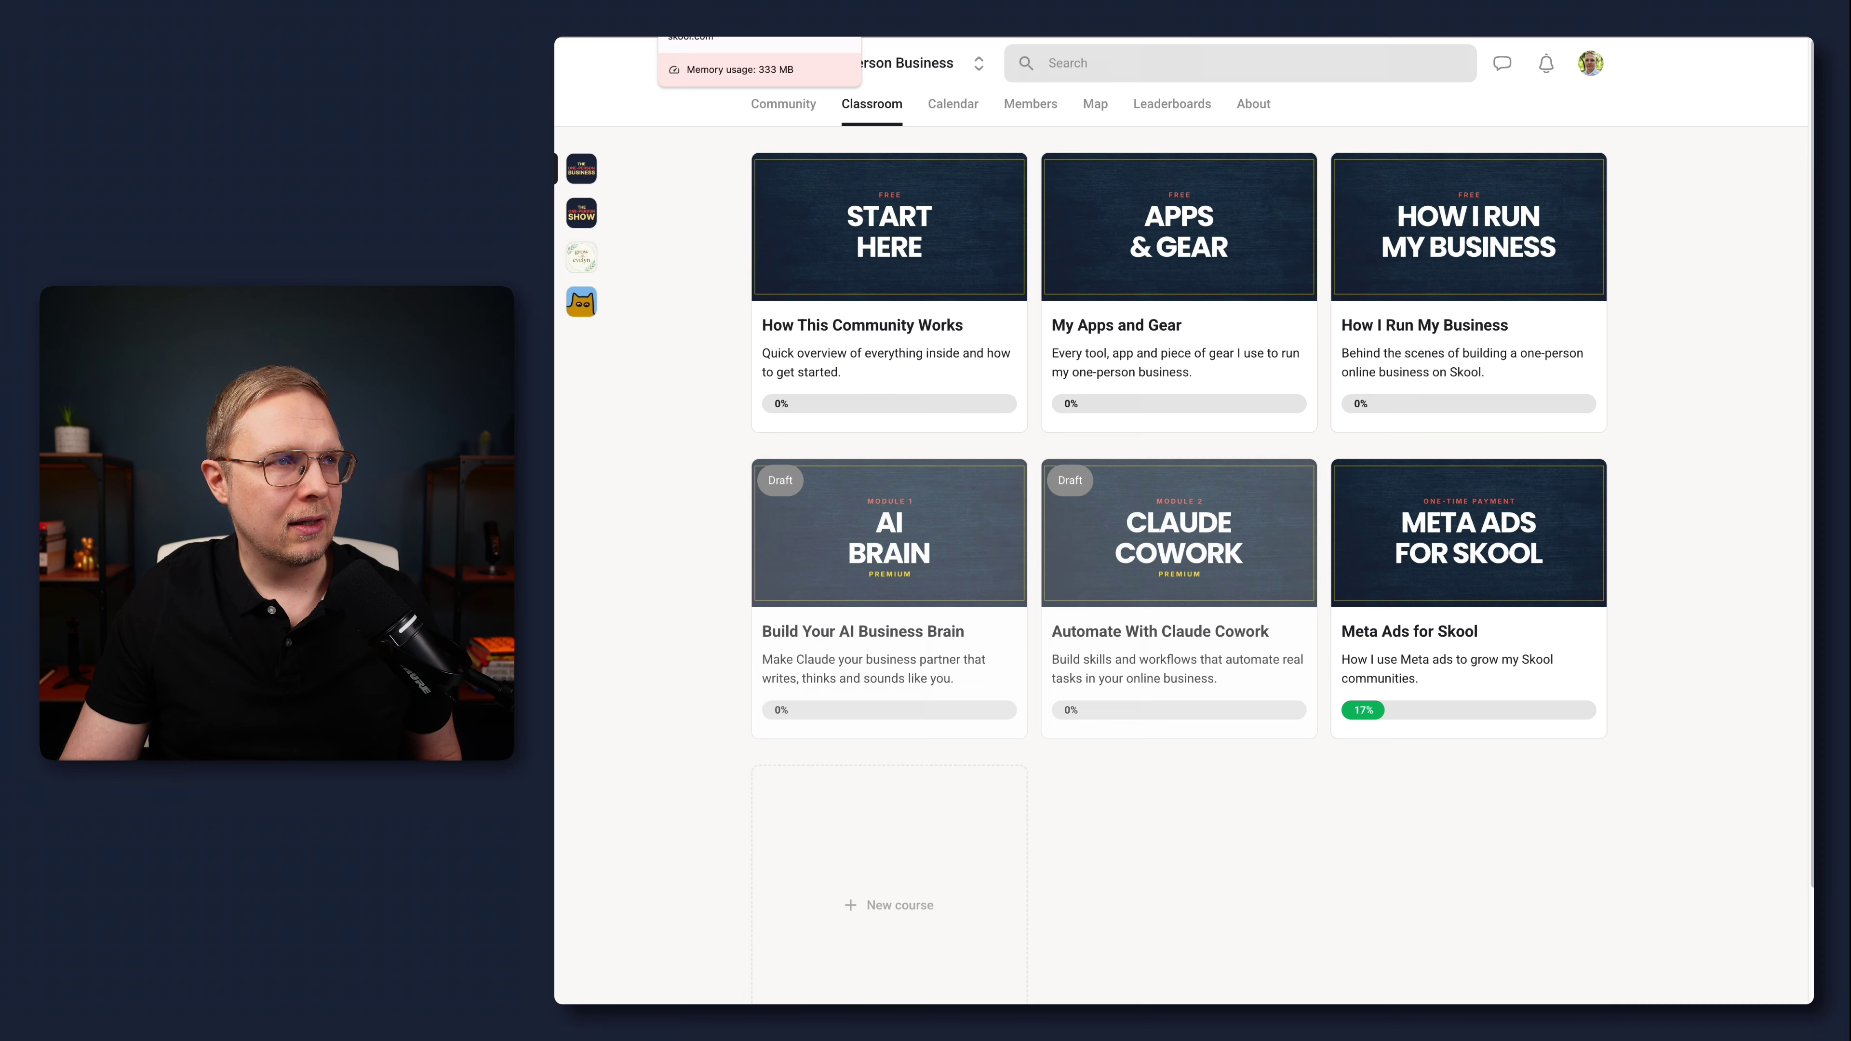
pyautogui.hotkey('ctrl', 'Tab')
pyautogui.hotkey('ctrl', 'Tab')
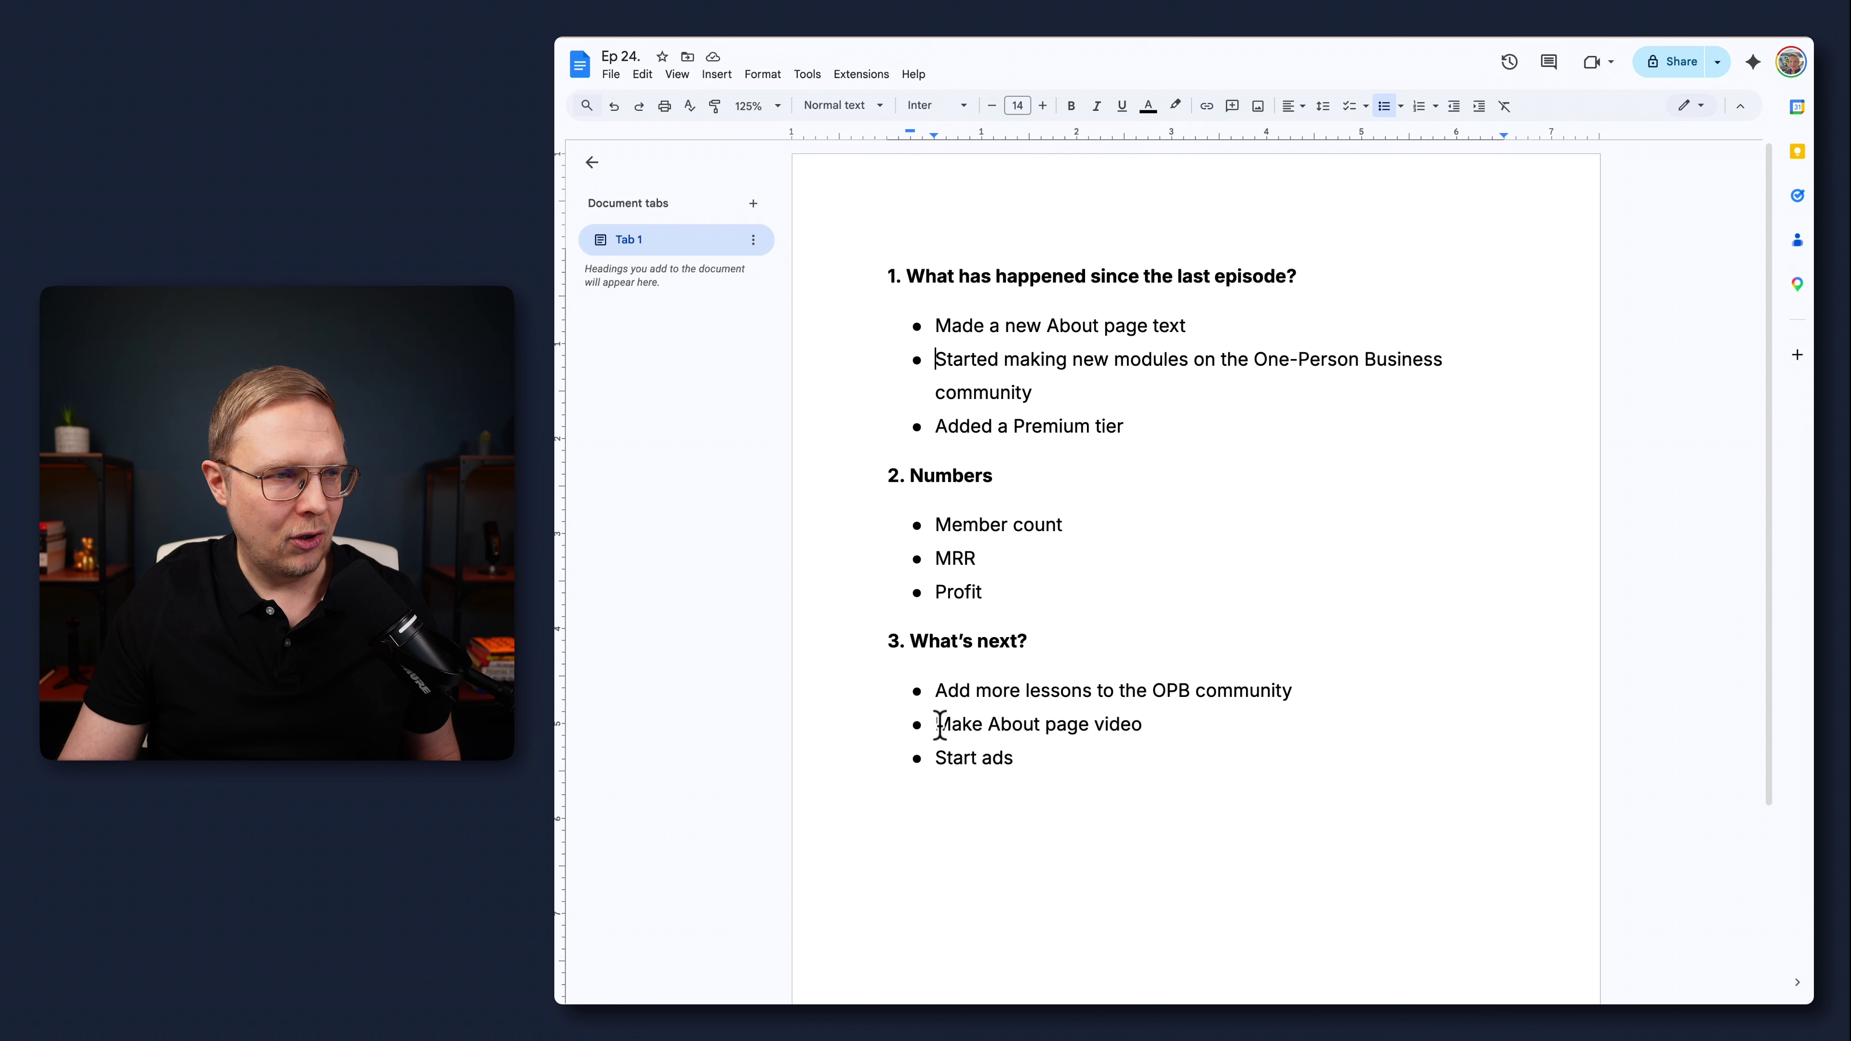
# Step: Highlight "Make About page video" in the Ep 24. outline and open The One-Person Business's About page on Skool
pyautogui.moveTo(939, 726); pyautogui.dragTo(1212, 742)
pyautogui.hotkey('ctrl', 'Tab')
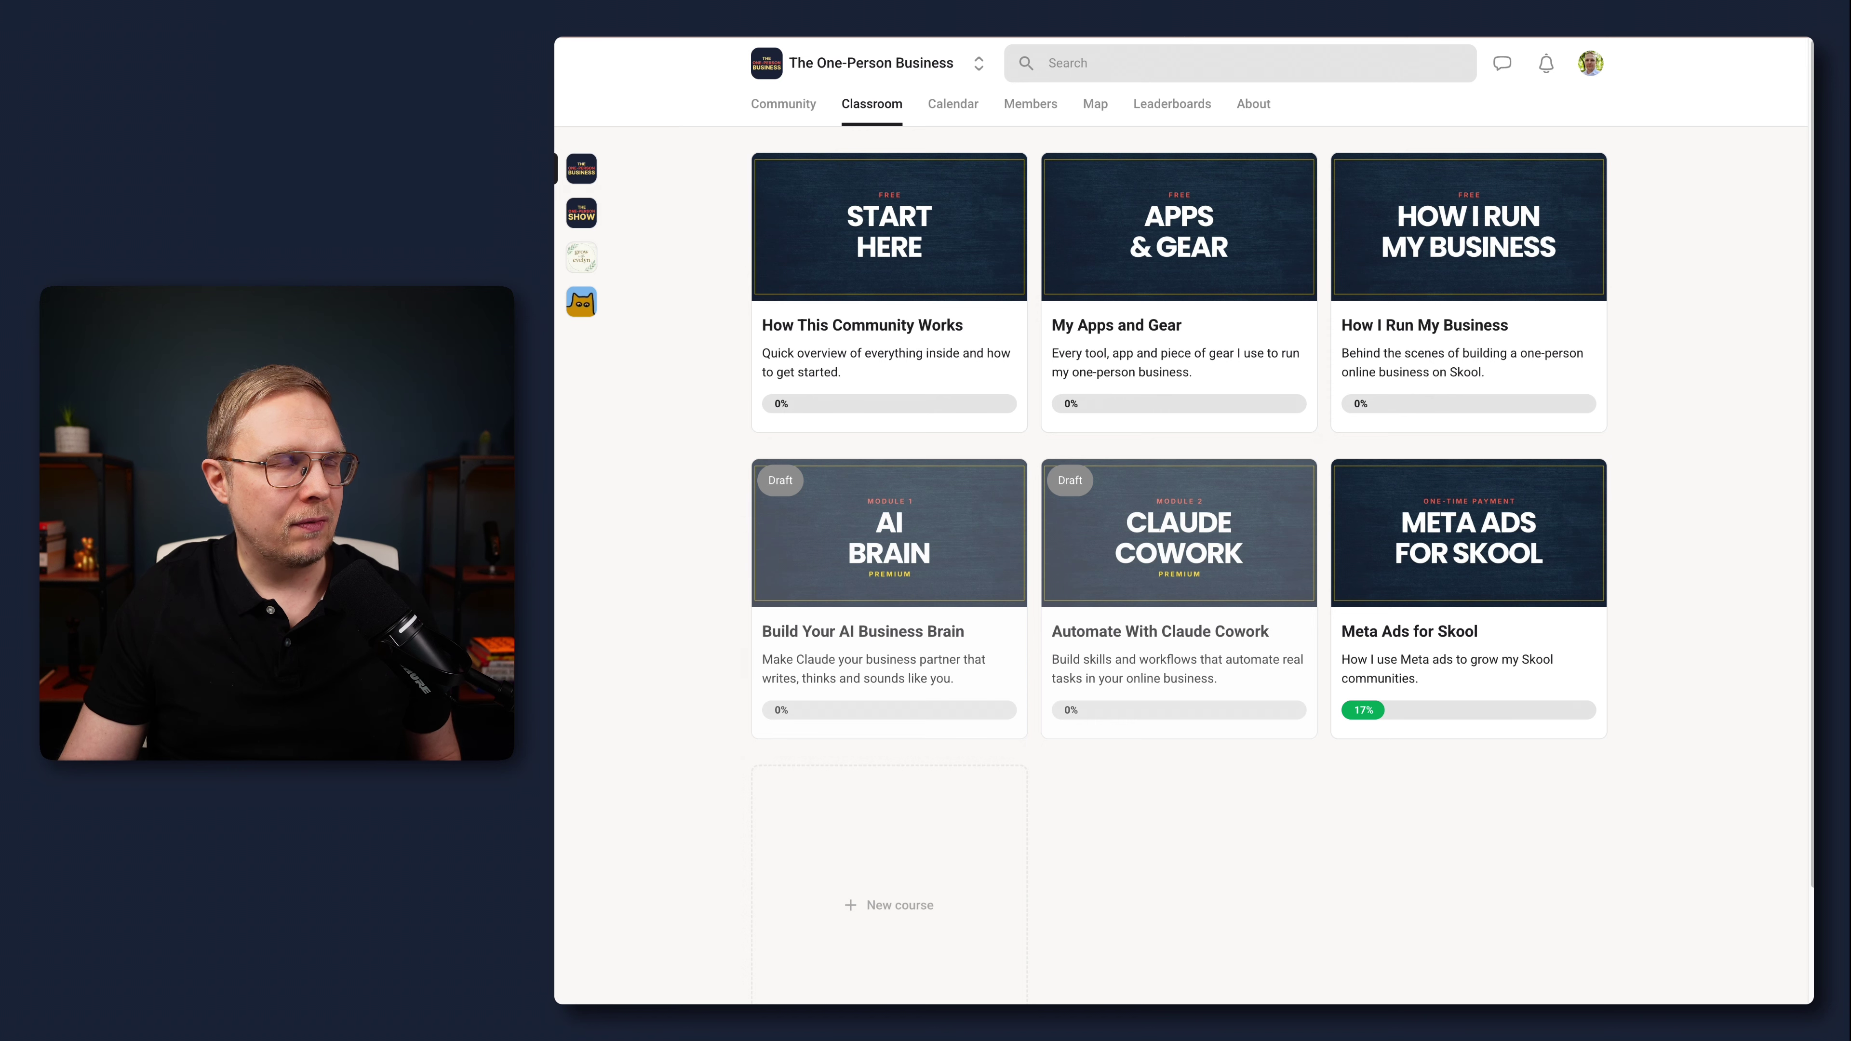
pyautogui.click(1253, 104)
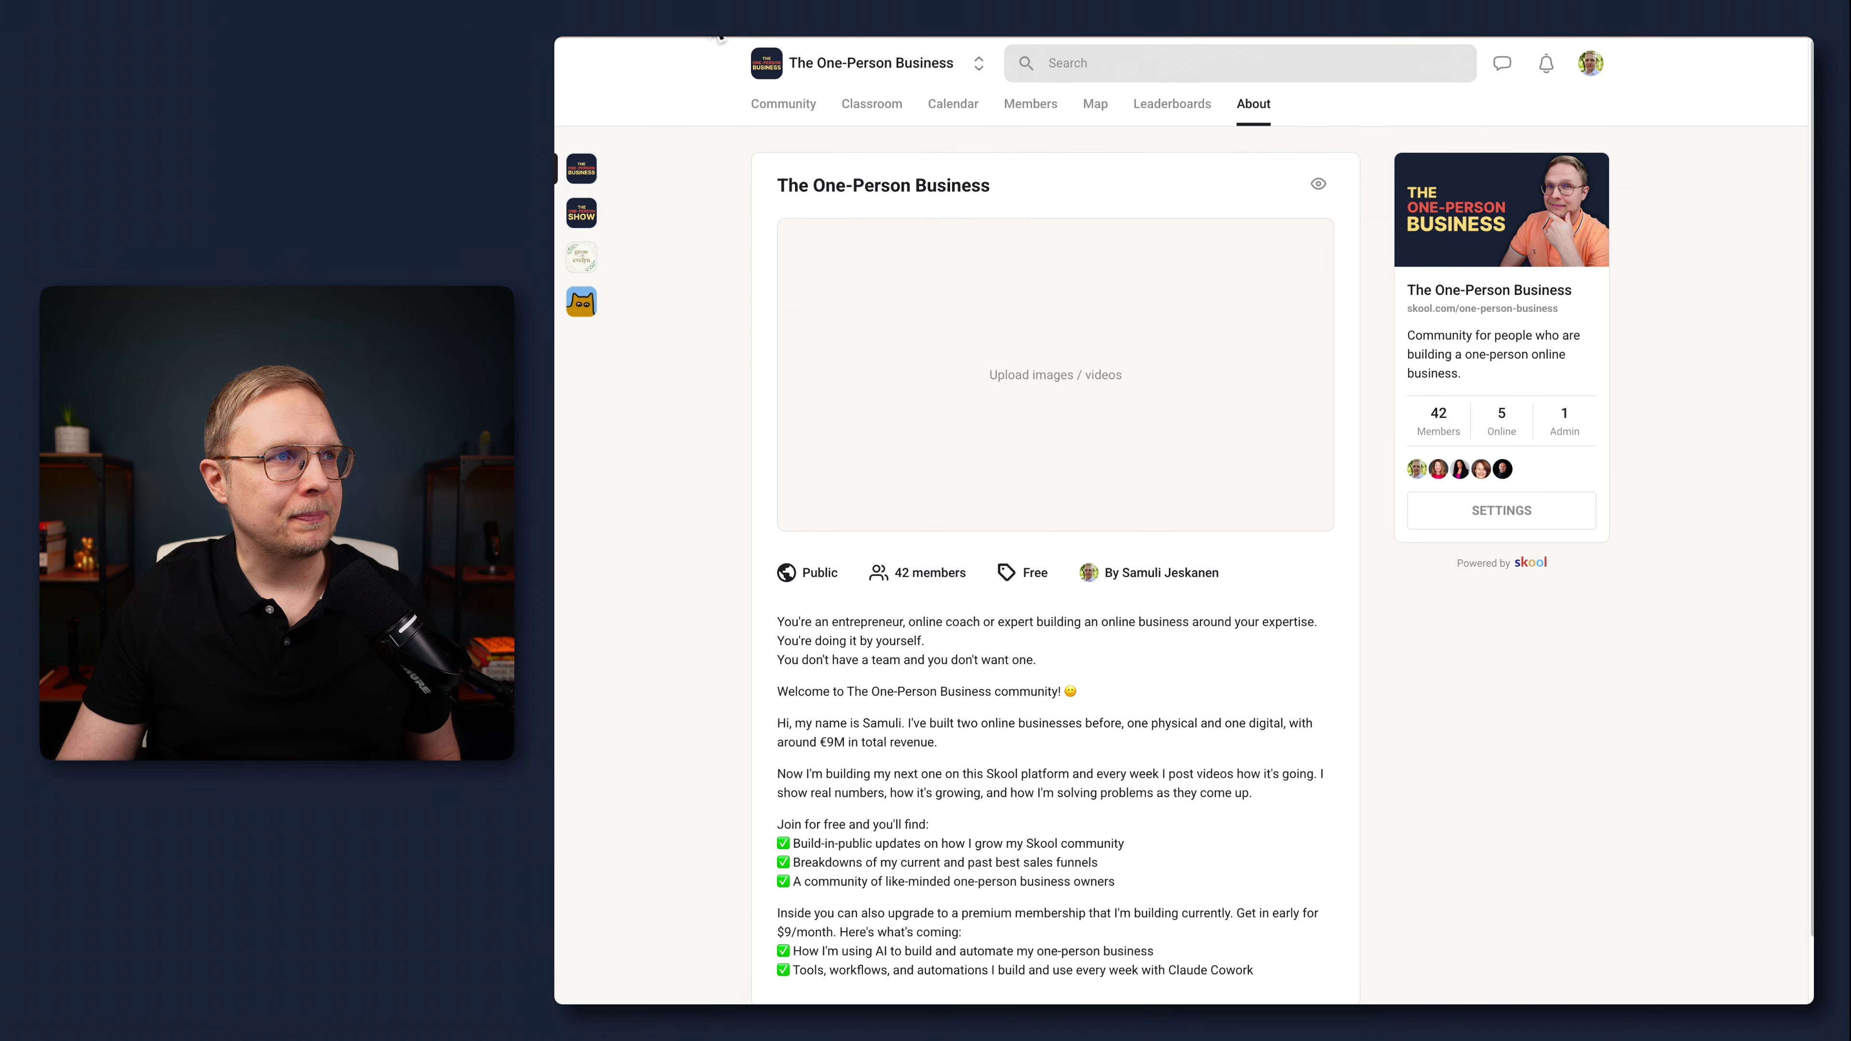
# Step: Go back to the What's next section of the Ep 24. outline, then bring up The One-Person Business's classroom
pyautogui.hotkey('ctrl', 'shift', 'Tab')
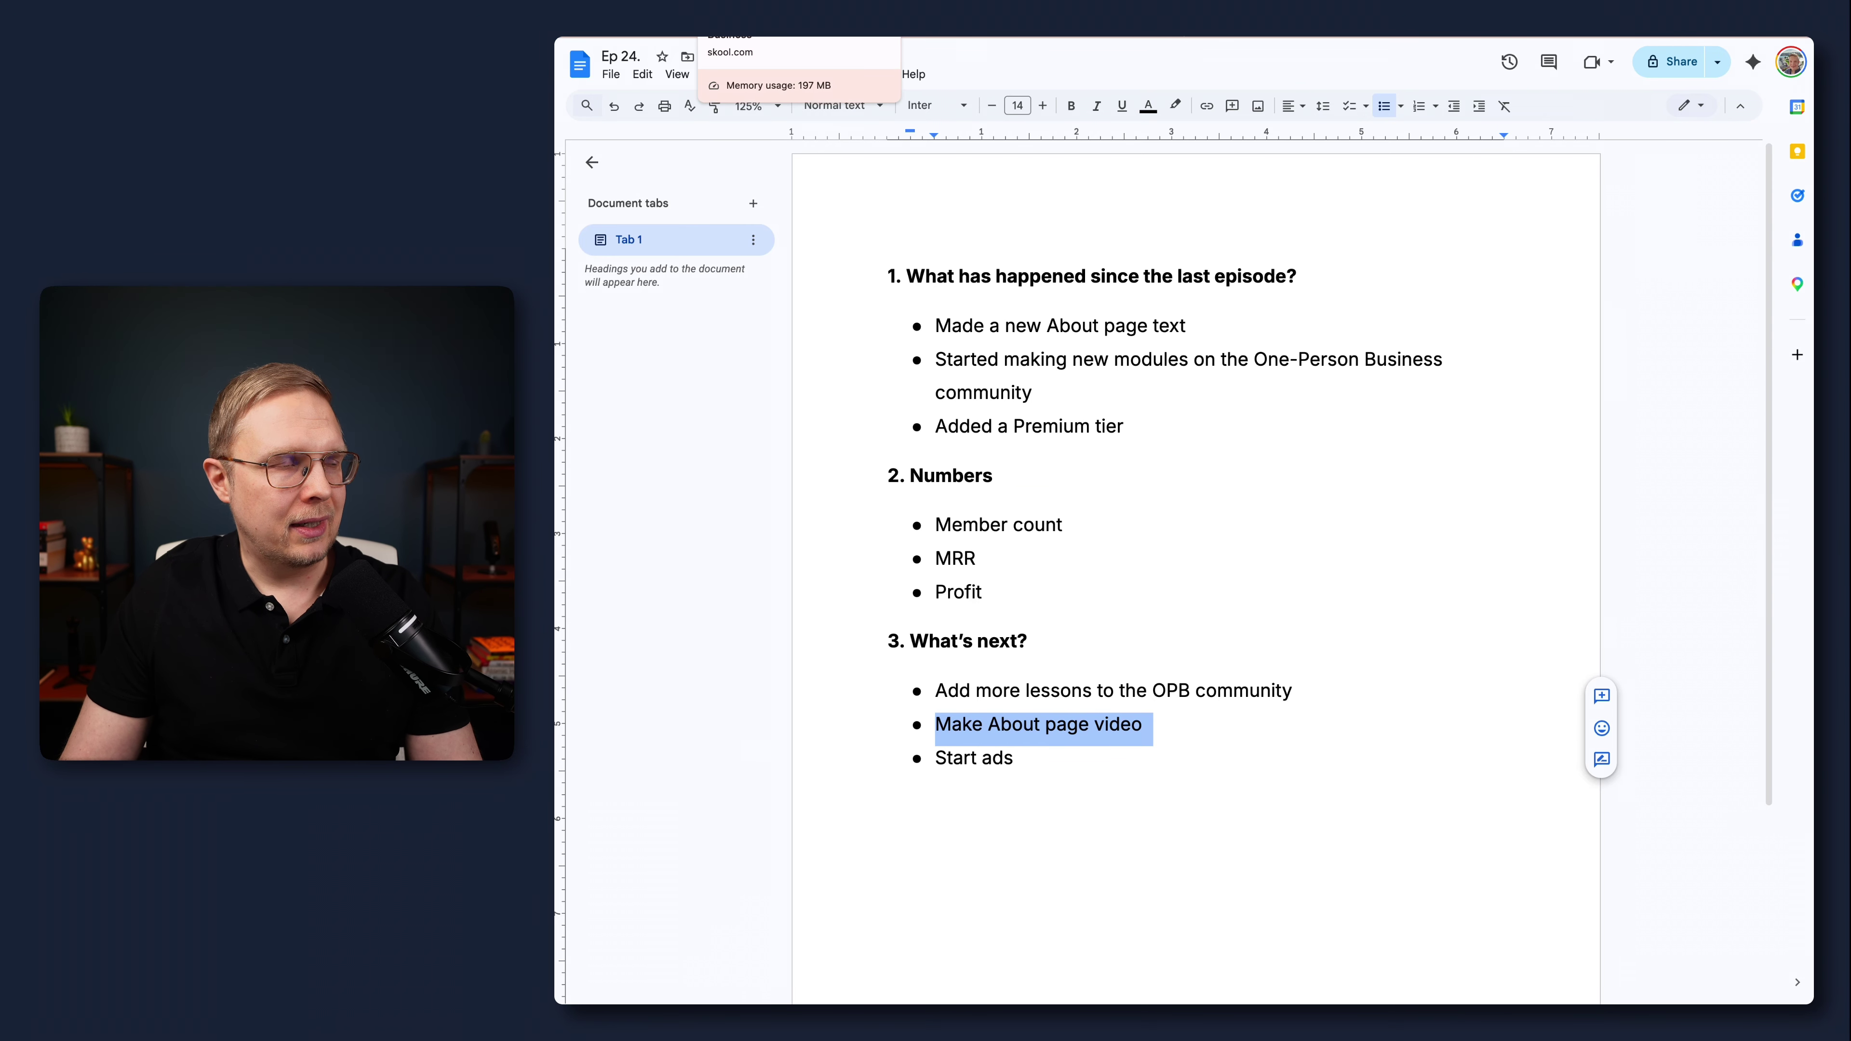
pyautogui.click(758, 22)
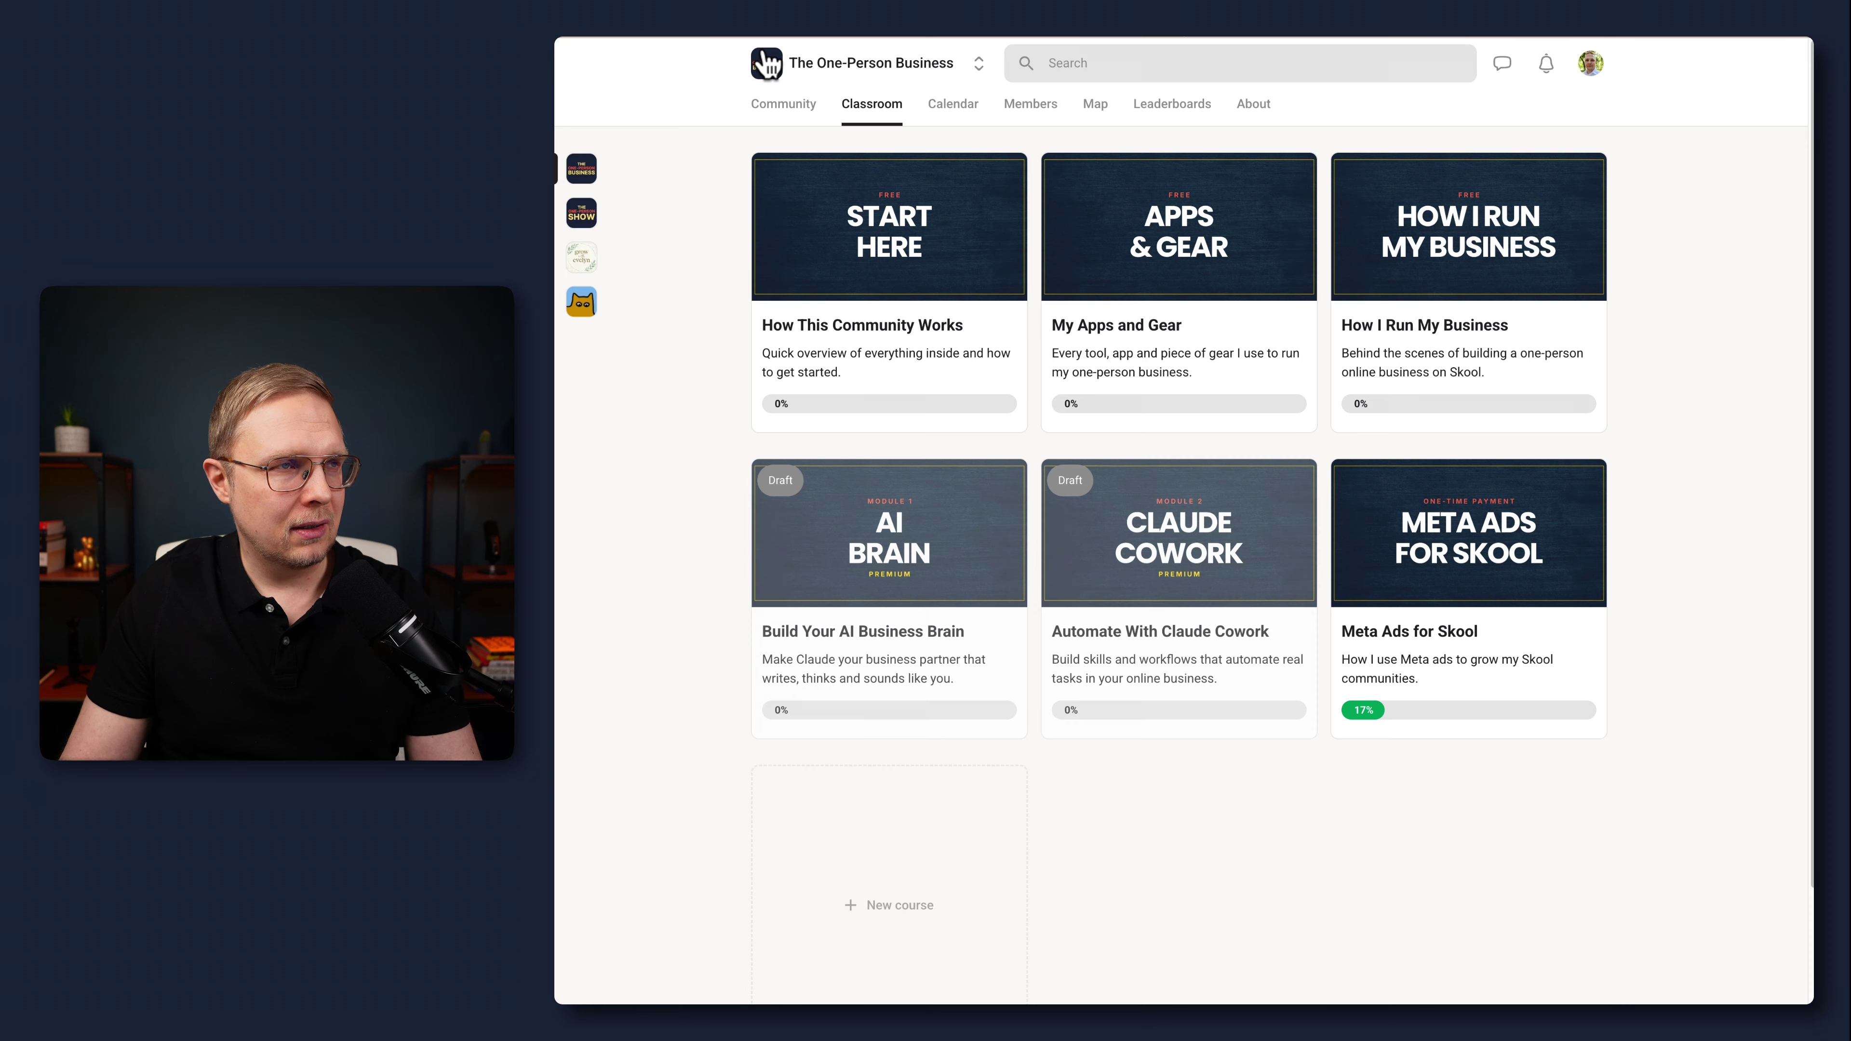